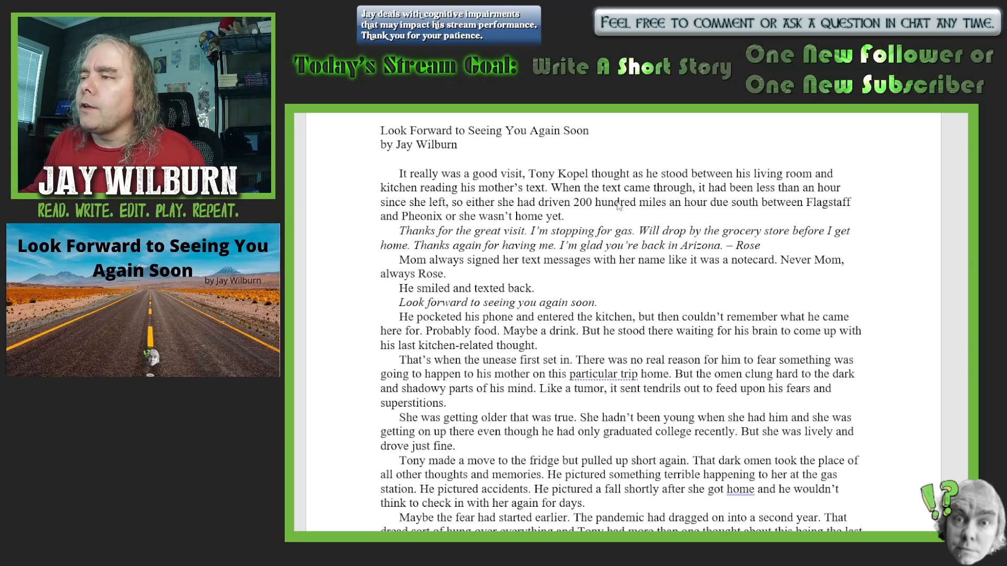
# - In the opening paragraph, insert "first" before "came through" and add a comma after "Pheonix"
pyautogui.click(624, 188)
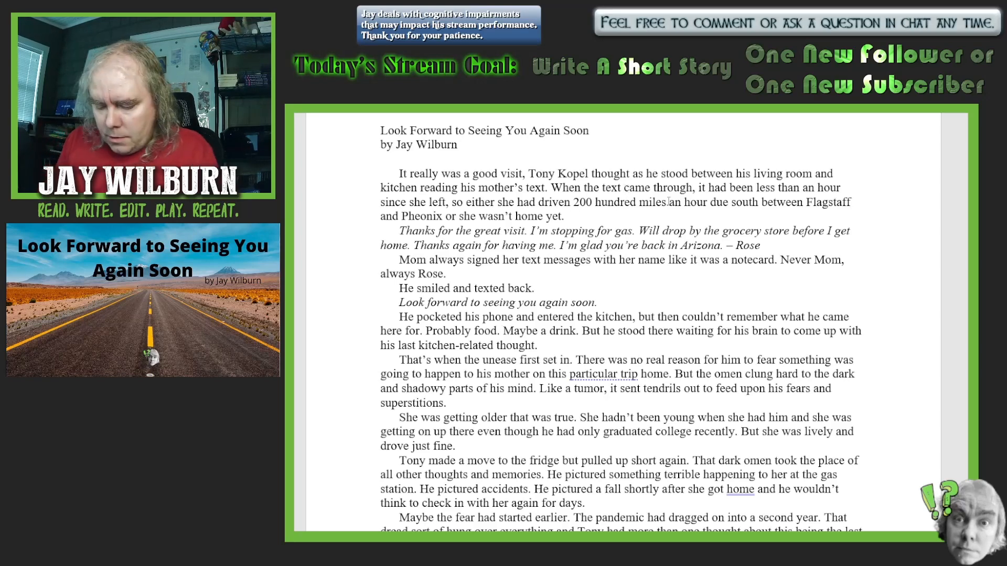
pyautogui.write('first')
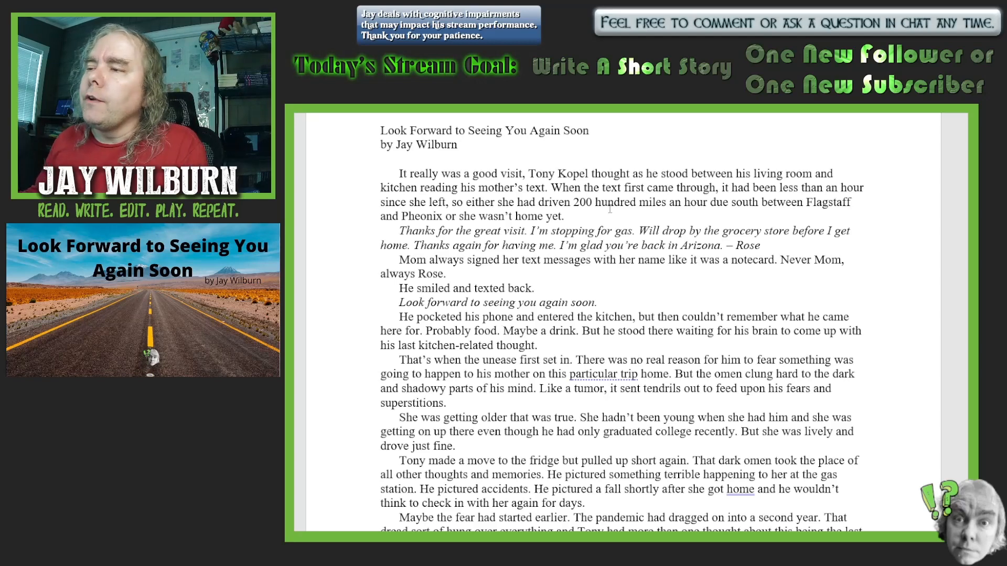
pyautogui.click(442, 216)
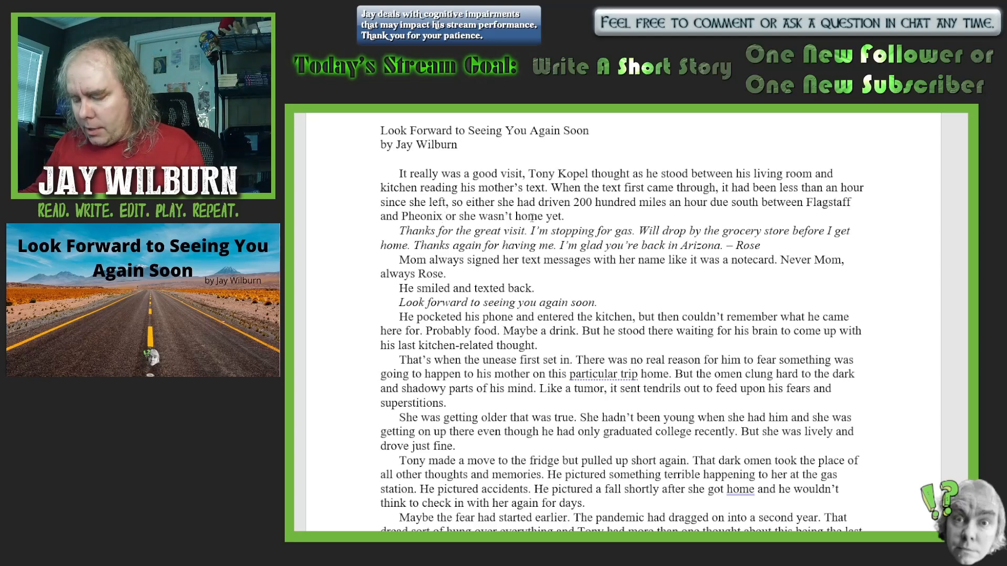
pyautogui.write(',')
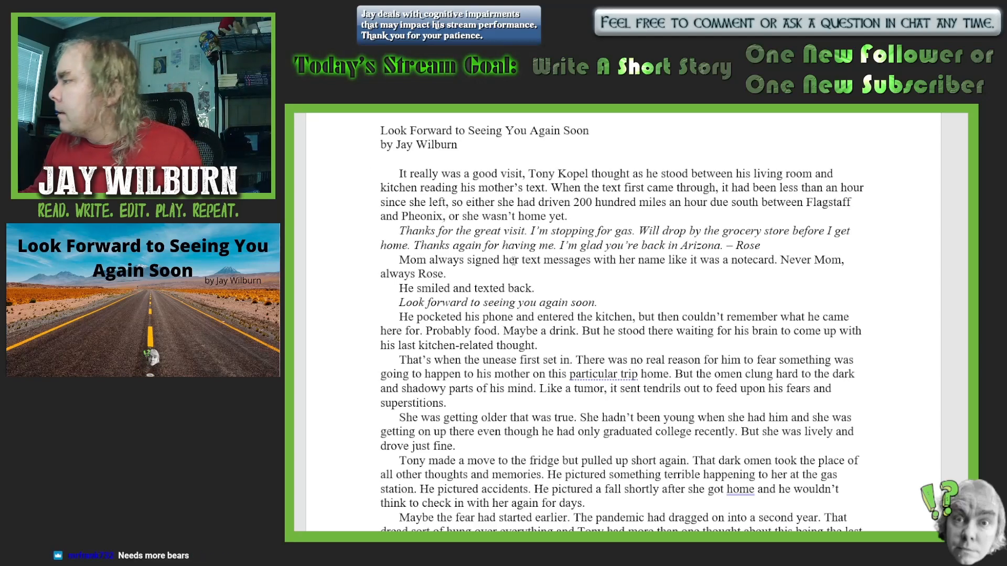
# - Reread the mother's text message and the paragraphs that follow it, checking the wording for edits
pyautogui.scroll(-2, 645, 310)
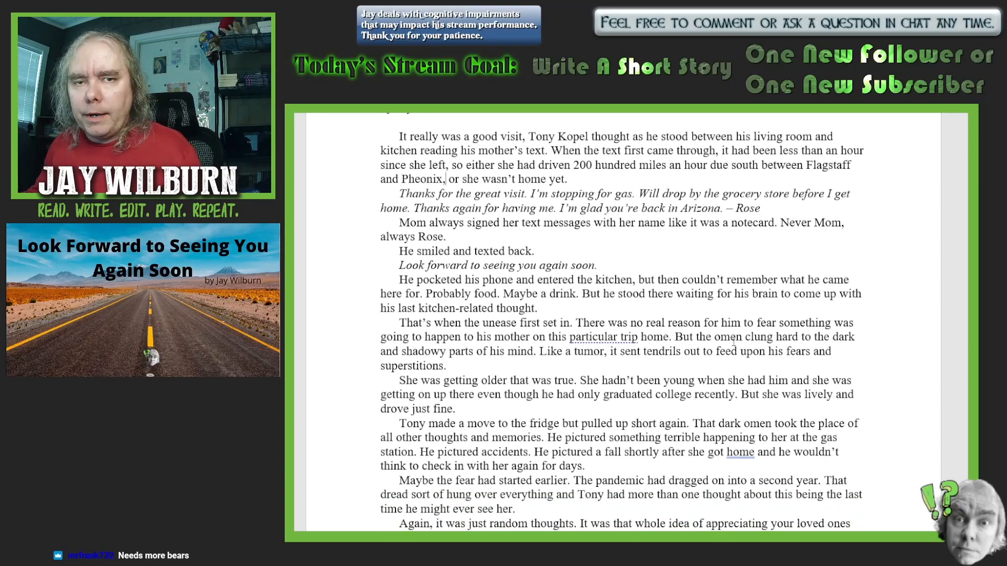
pyautogui.scroll(-2, 733, 342)
pyautogui.scroll(2, 734, 341)
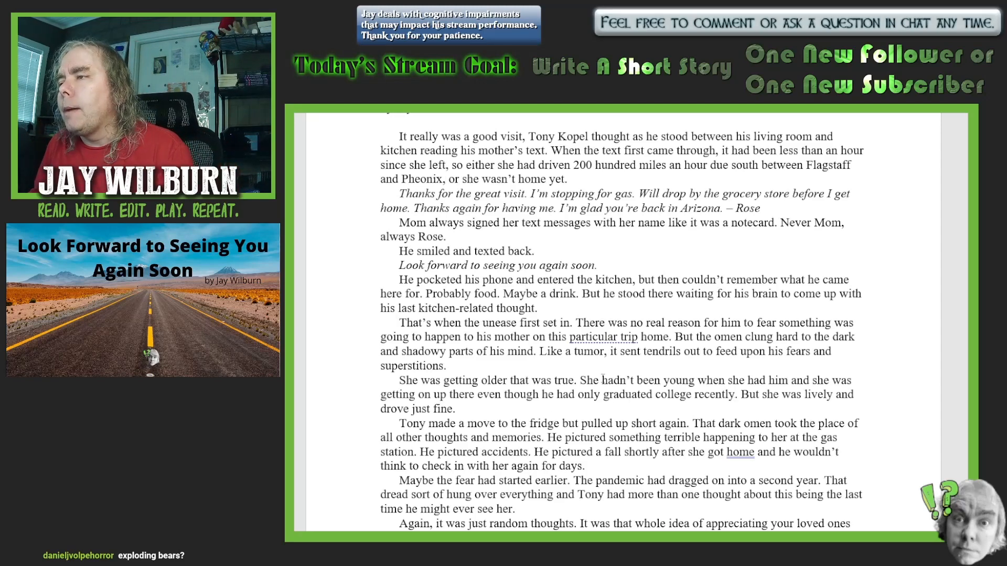
pyautogui.click(724, 211)
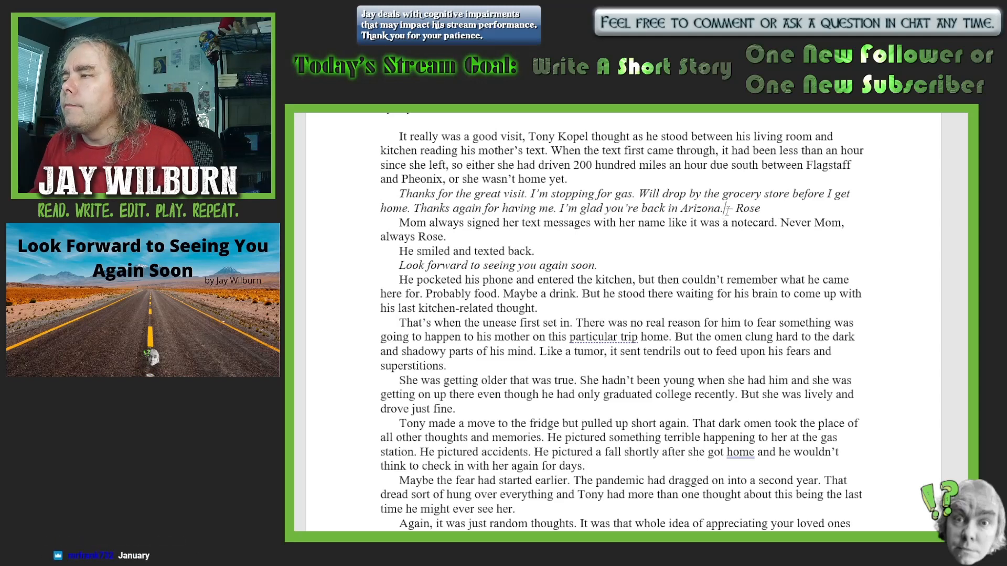
pyautogui.press('End')
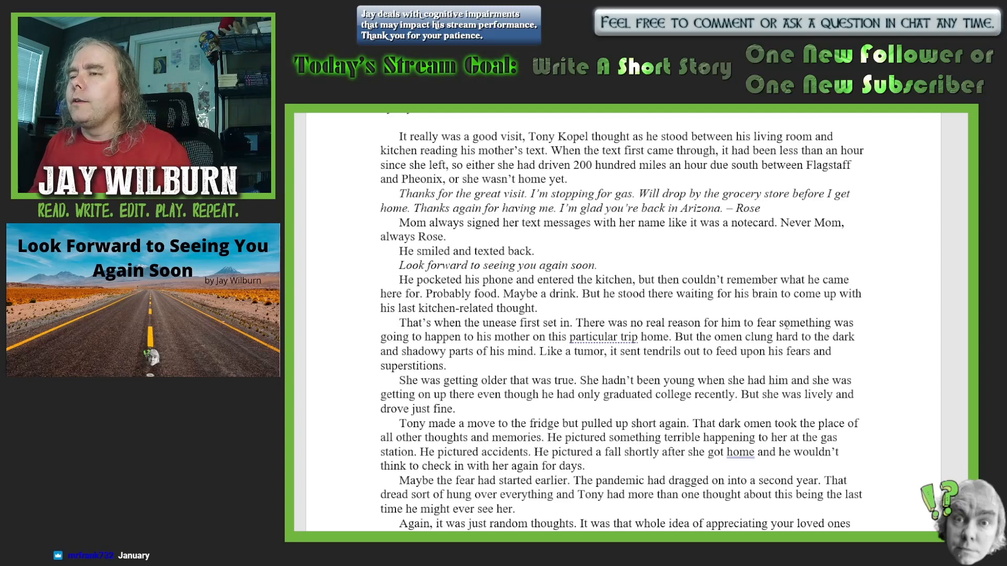
pyautogui.scroll(-1, 772, 316)
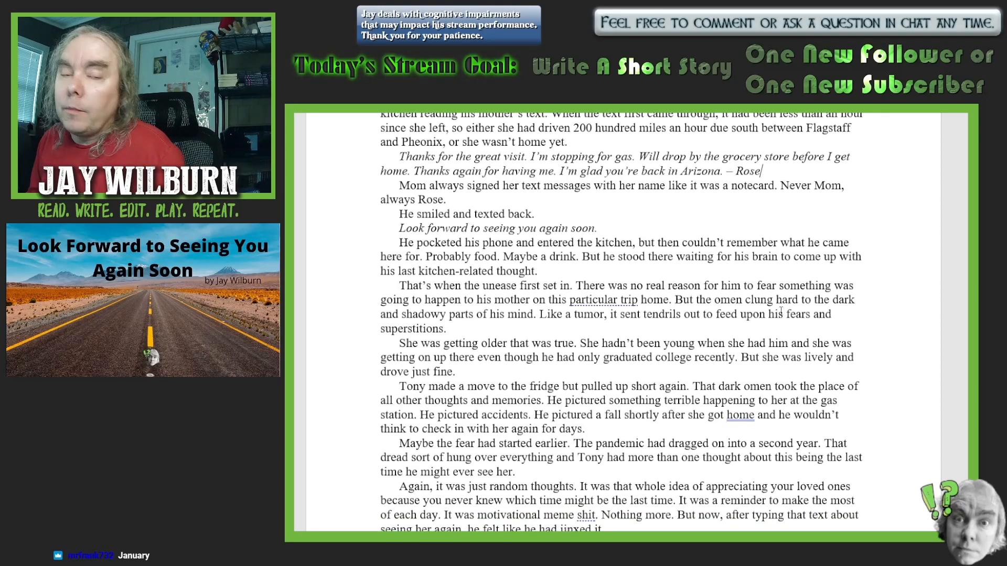
pyautogui.scroll(1, 781, 310)
pyautogui.scroll(-1, 813, 336)
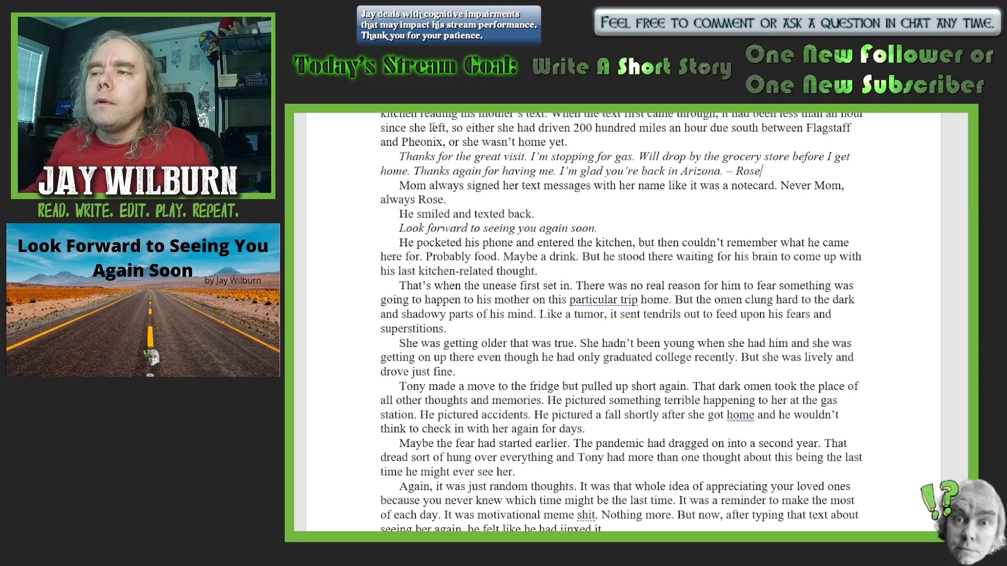
pyautogui.scroll(-1, 944, 334)
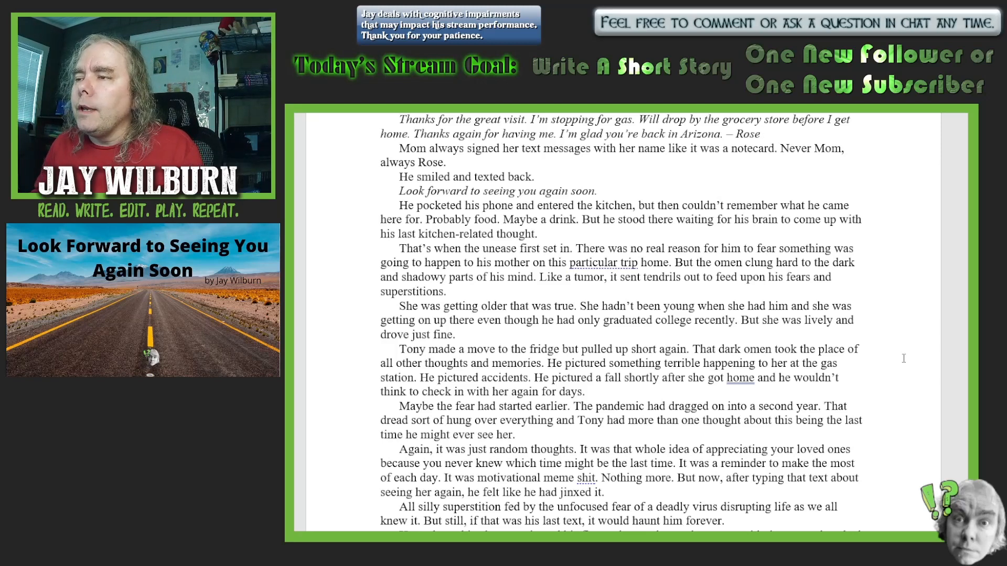
# - Extend the sentence ending in "his fears and superstitions" with "in the hidden portions of his thoughts"
pyautogui.scroll(-2, 902, 358)
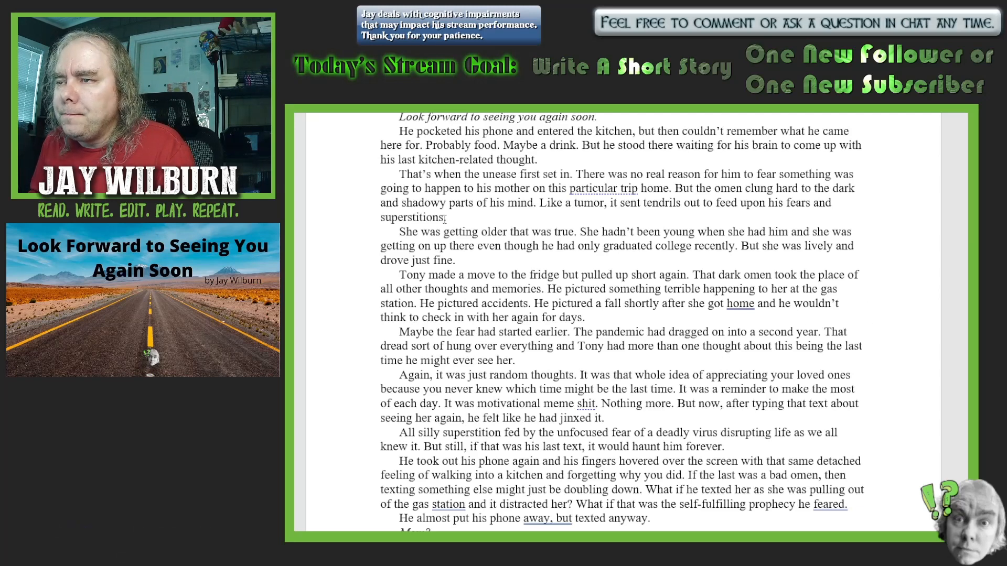
pyautogui.scroll(-1, 551, 294)
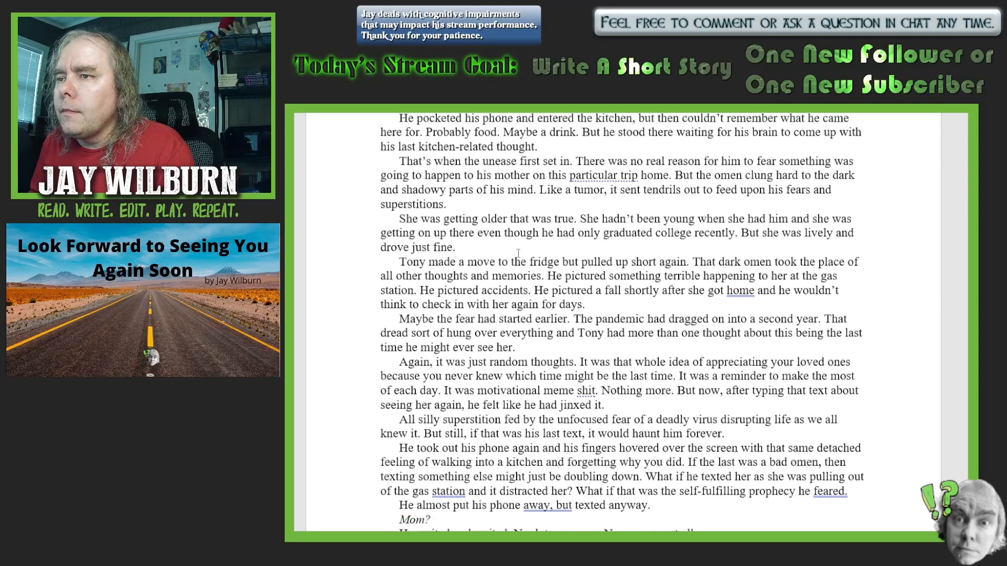
pyautogui.write('in the ')
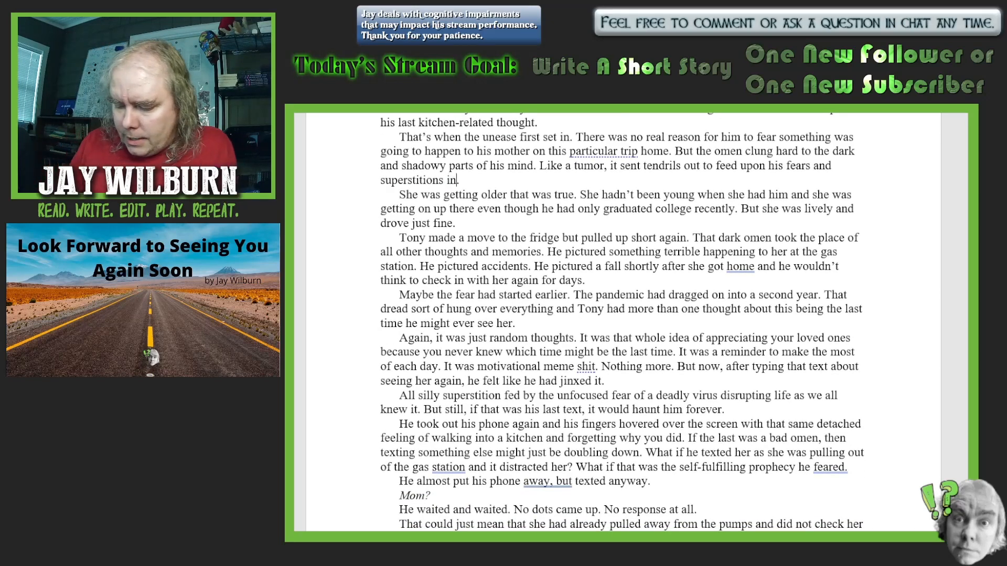
pyautogui.write('hidden po')
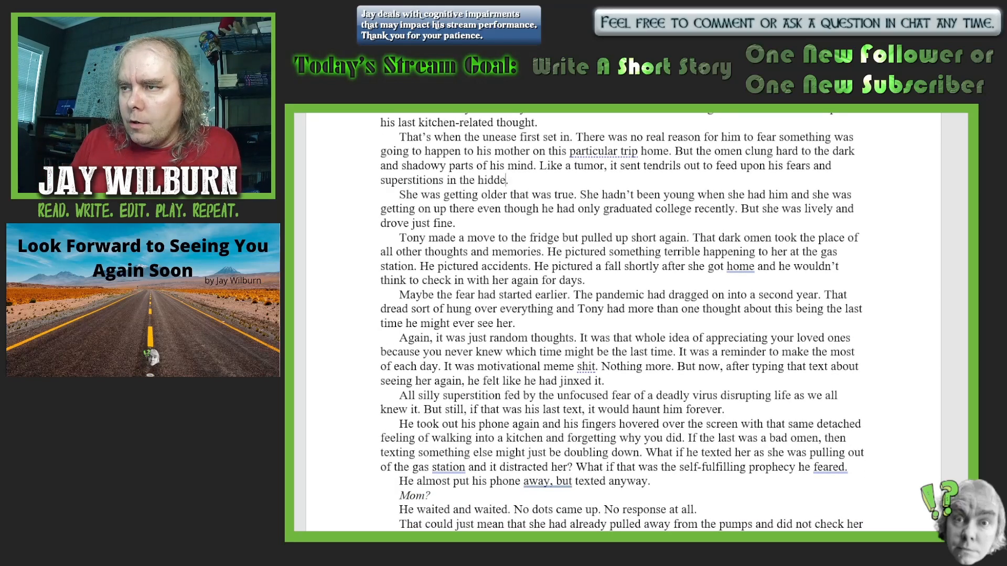
pyautogui.write('rtion')
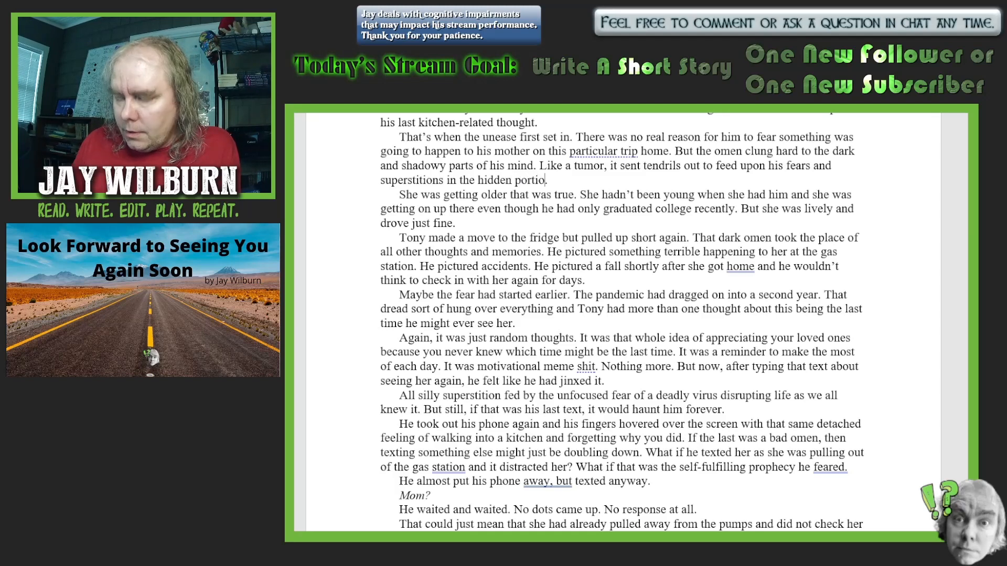
pyautogui.press('BackSpace')
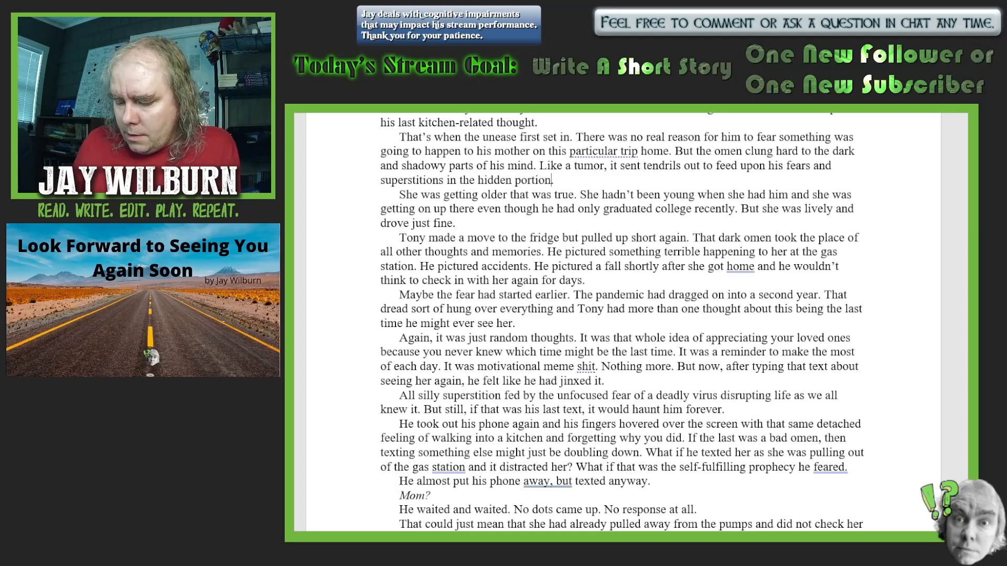
pyautogui.write('s of his thoughts')
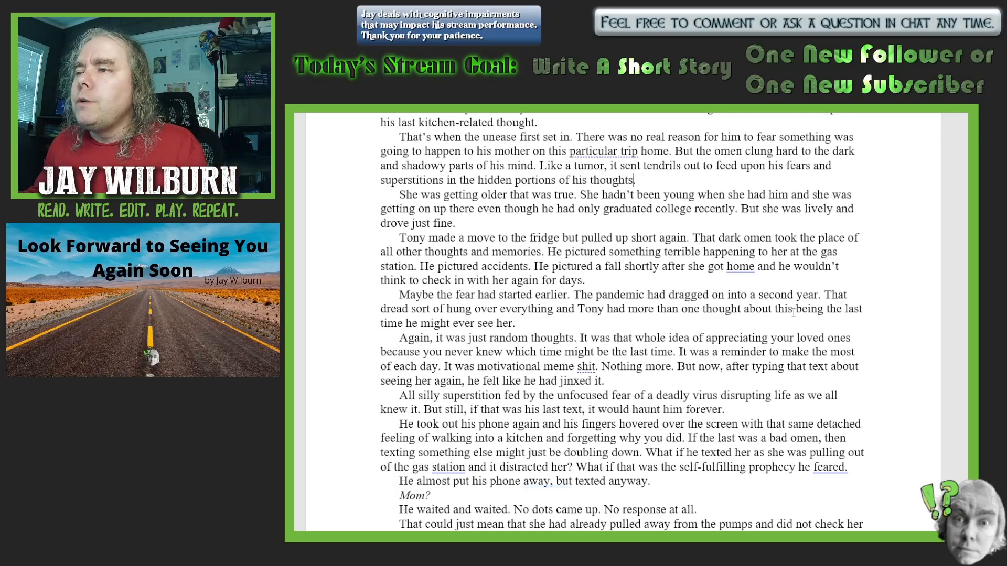
# - Add a new paragraph after "drove just fine." reading "His father had seemed fine too, but was no longer with them."
pyautogui.scroll(-1, 793, 313)
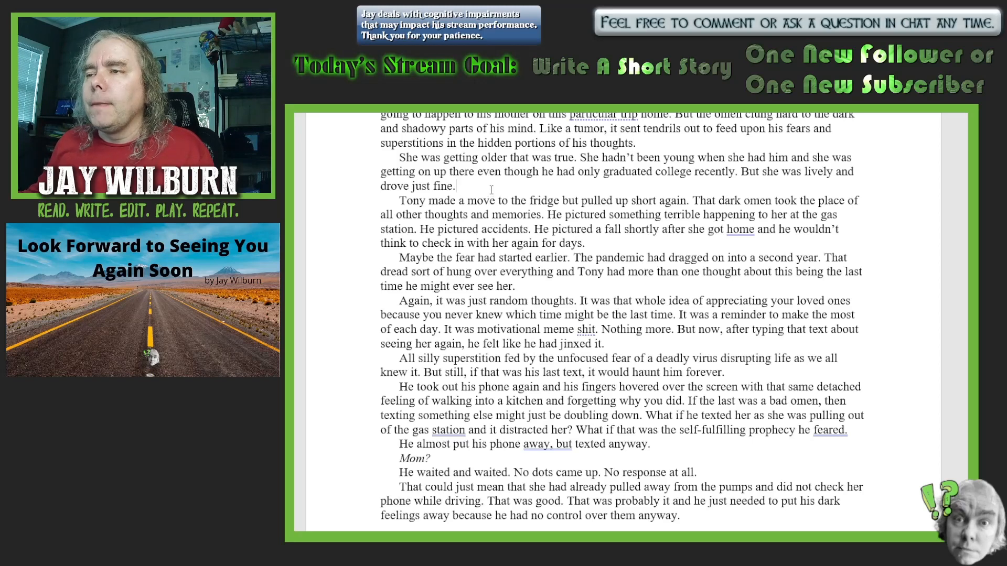
pyautogui.press('Return')
pyautogui.write('H')
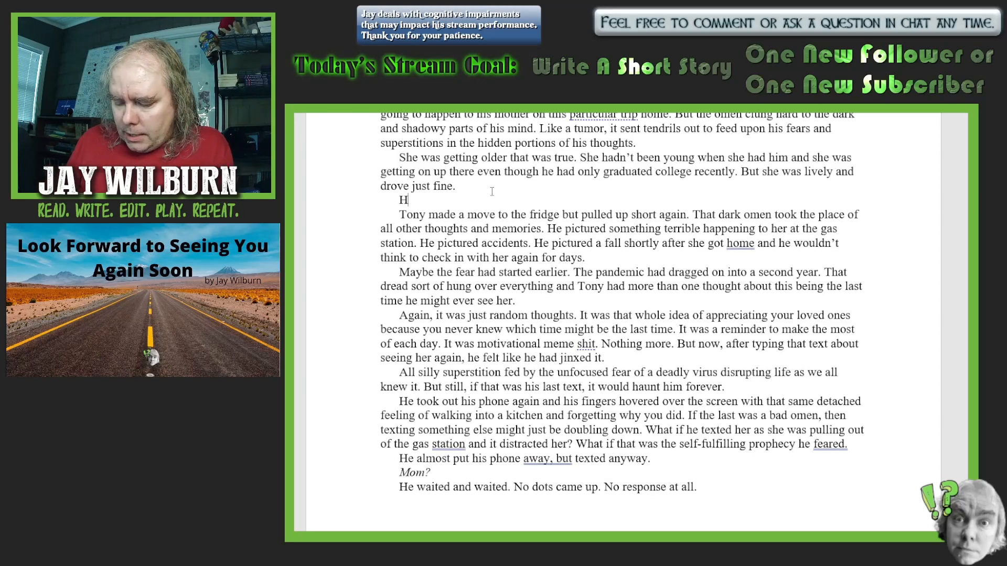
pyautogui.write('is father ')
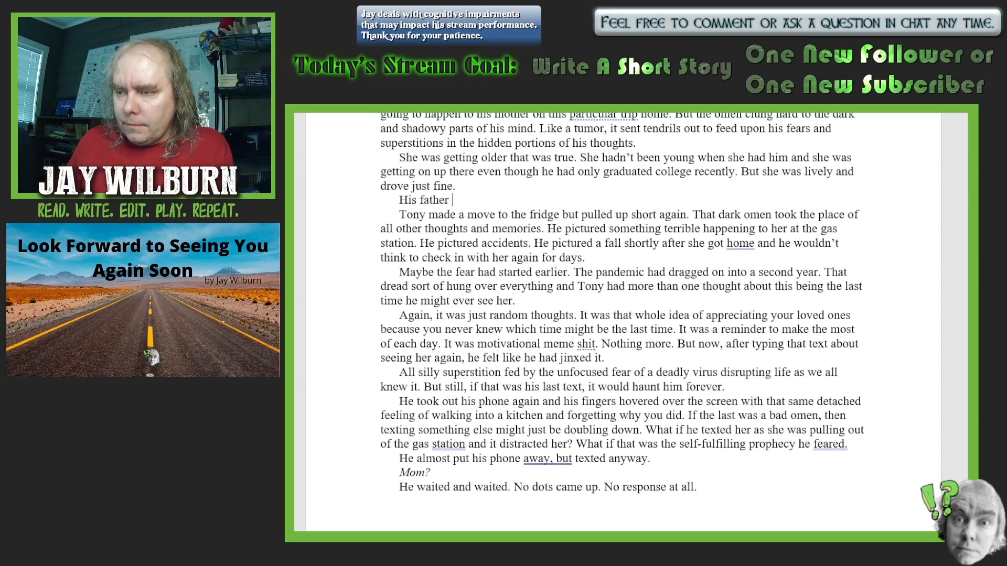
pyautogui.write('had seem')
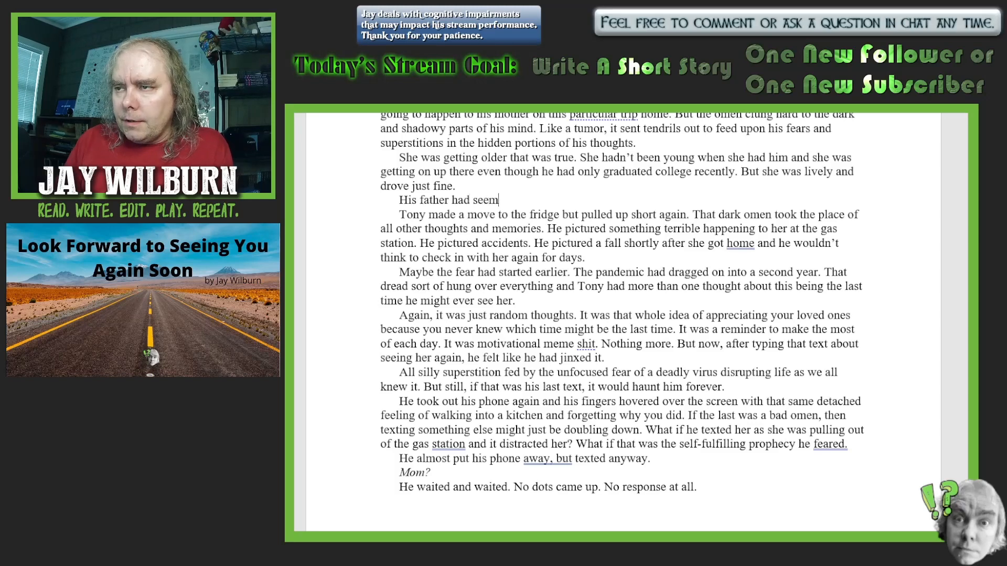
pyautogui.write('ed fin')
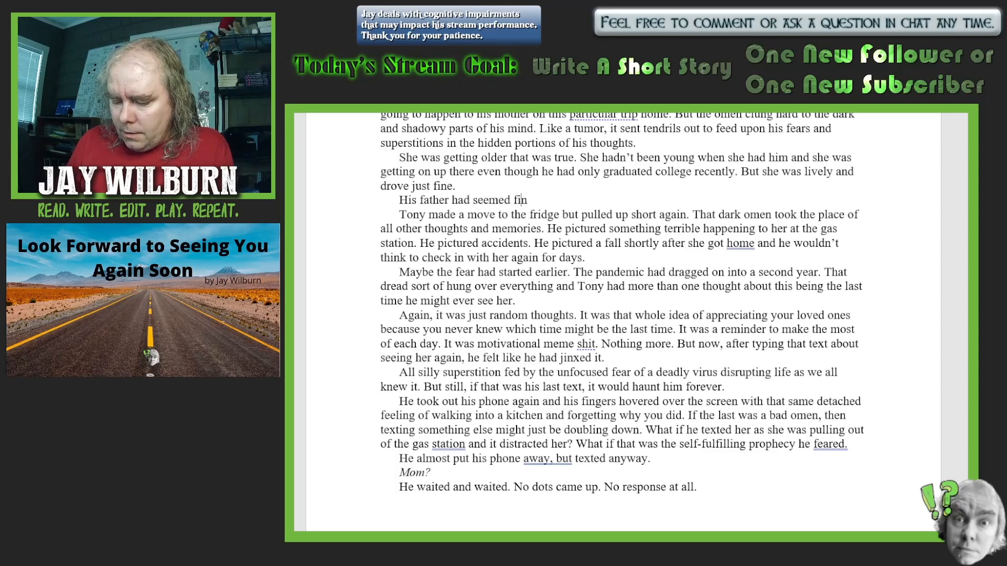
pyautogui.write('e too')
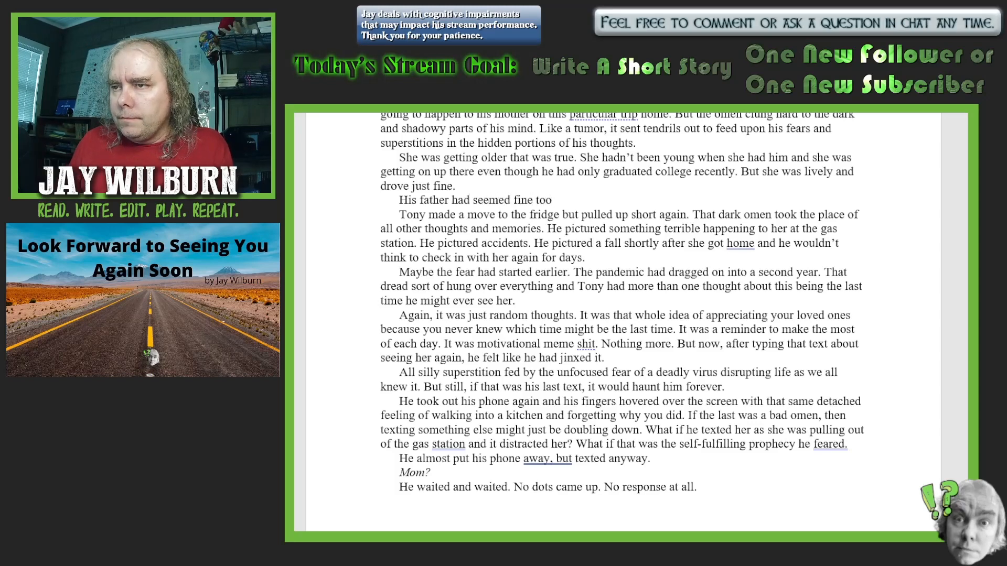
pyautogui.write(', bu')
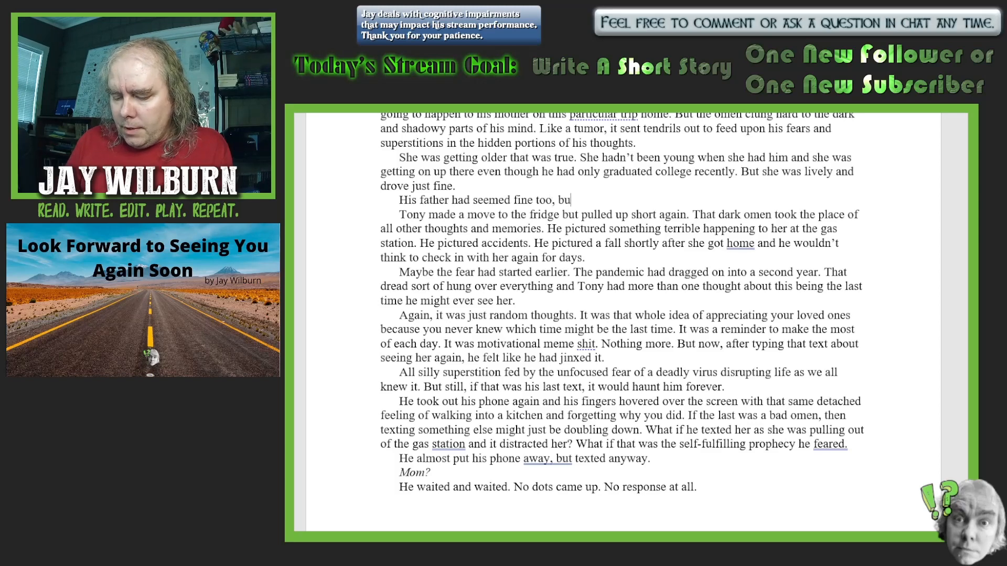
pyautogui.write('t was mu')
pyautogui.press('BackSpace')
pyautogui.press('BackSpace')
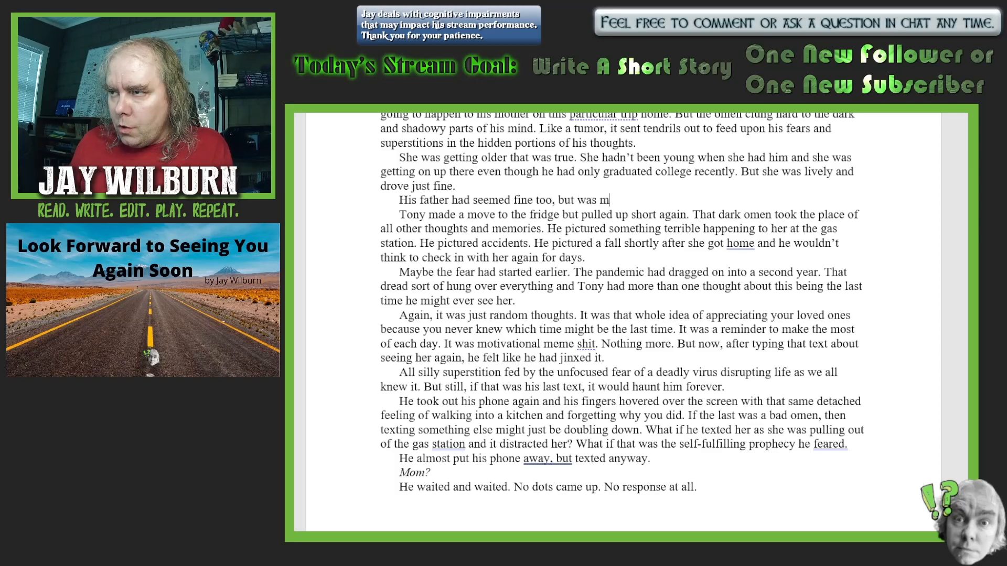
pyautogui.write('nio')
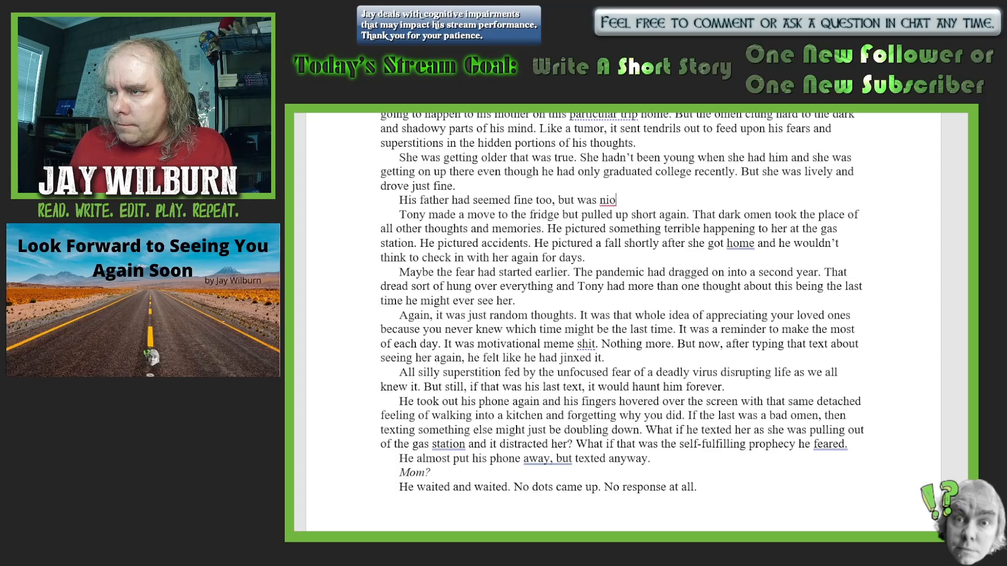
pyautogui.press('BackSpace')
pyautogui.press('BackSpace')
pyautogui.write('o longer')
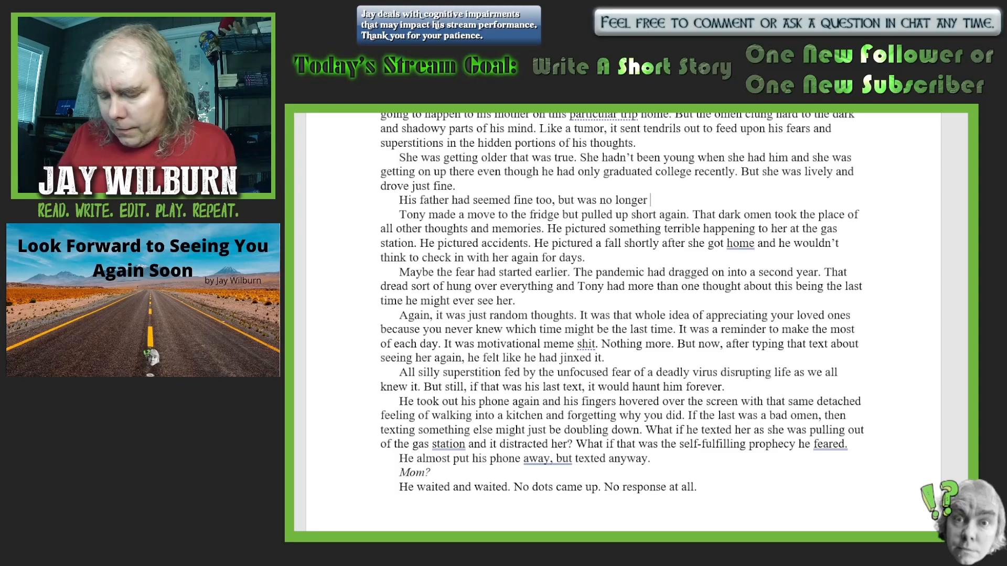
pyautogui.write('with them')
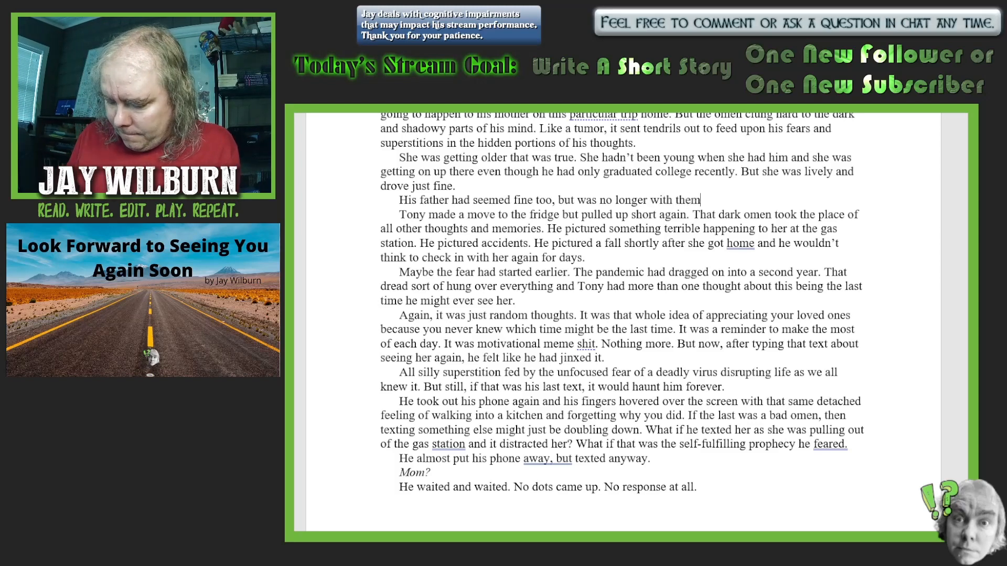
pyautogui.write('.')
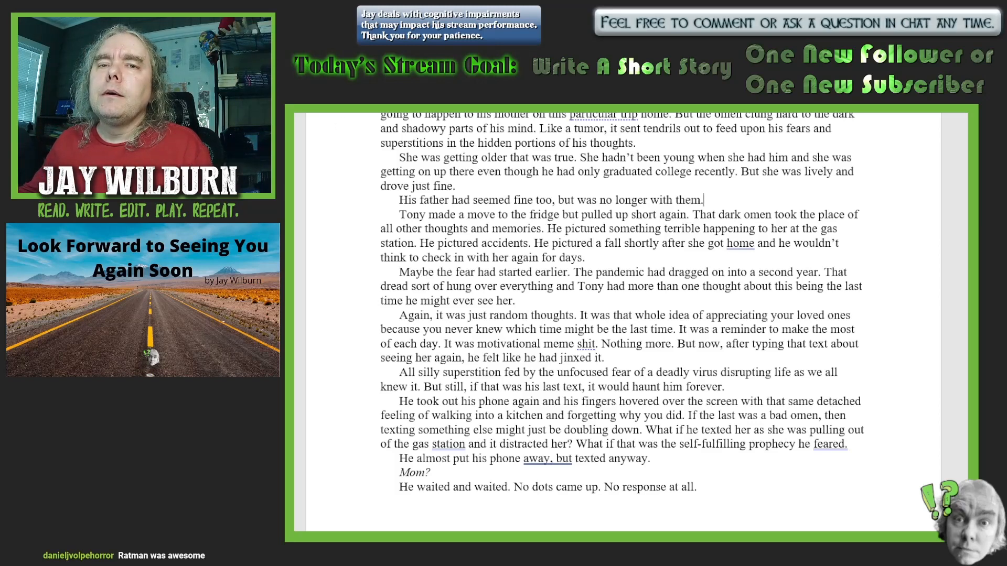
# - In the fridge paragraph, add a comma after "shortly after she got home" and append "Not usually." after "again for days."
pyautogui.scroll(-2, 808, 383)
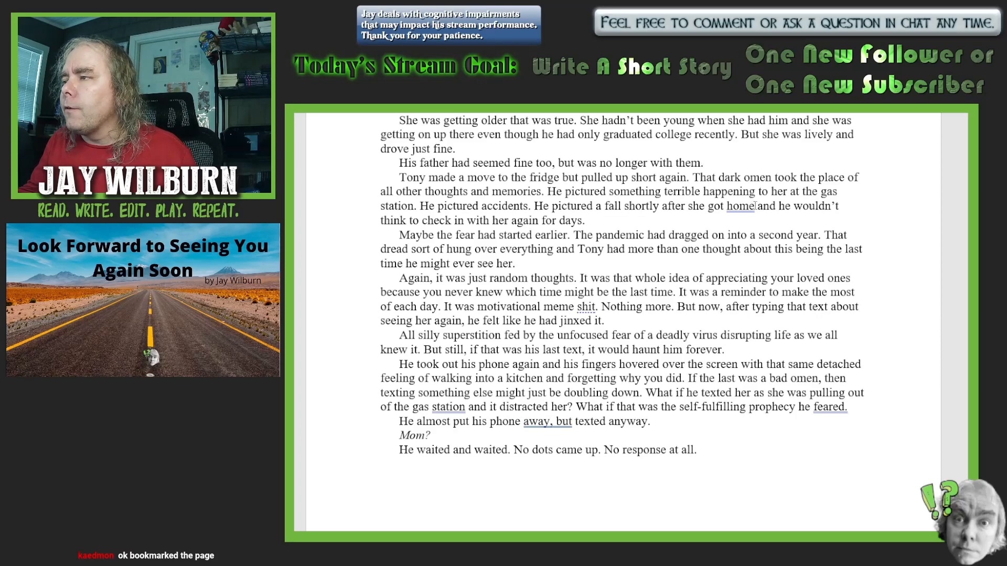
pyautogui.write(',')
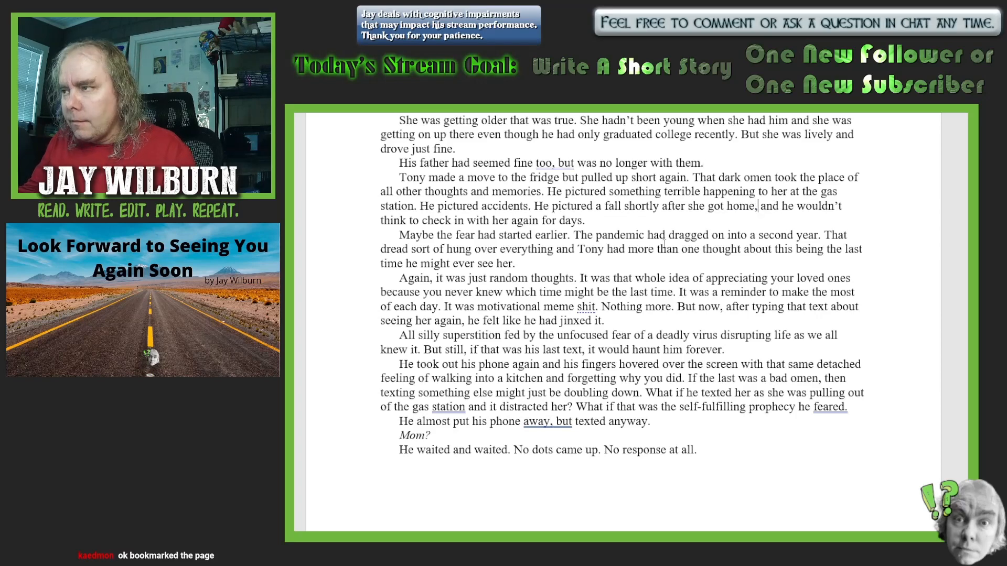
pyautogui.click(606, 223)
pyautogui.write('Not ')
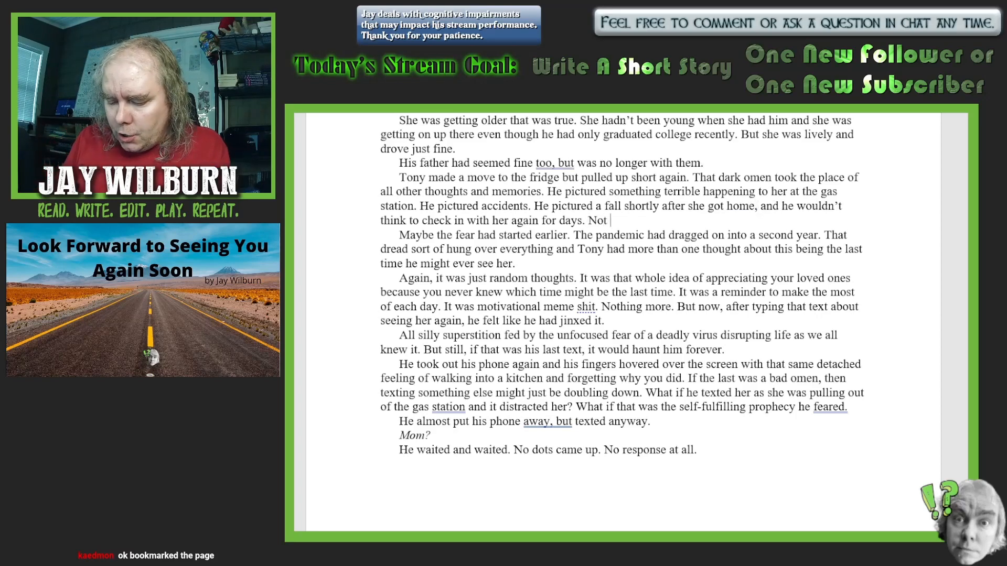
pyautogui.write('usually.')
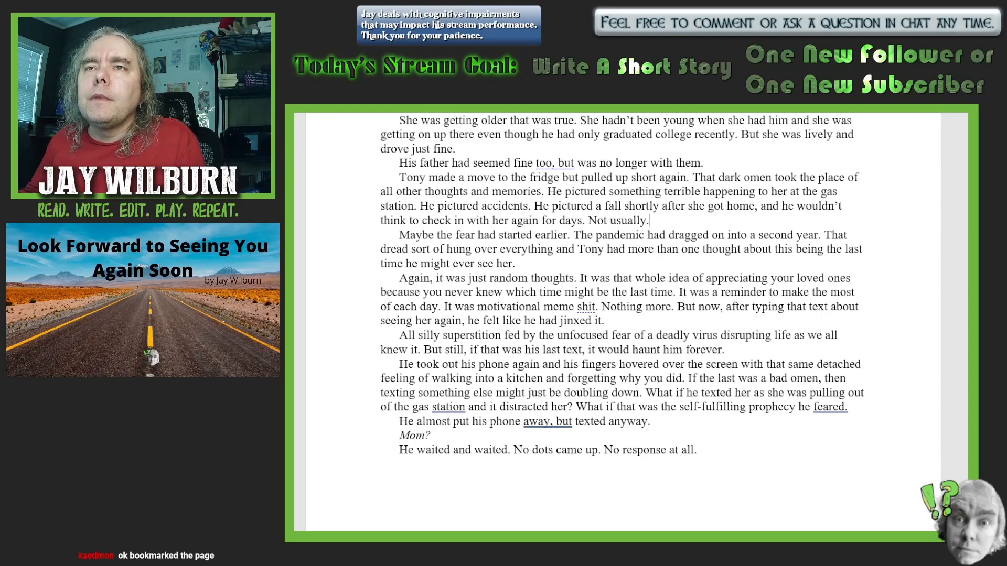
pyautogui.scroll(-3, 881, 355)
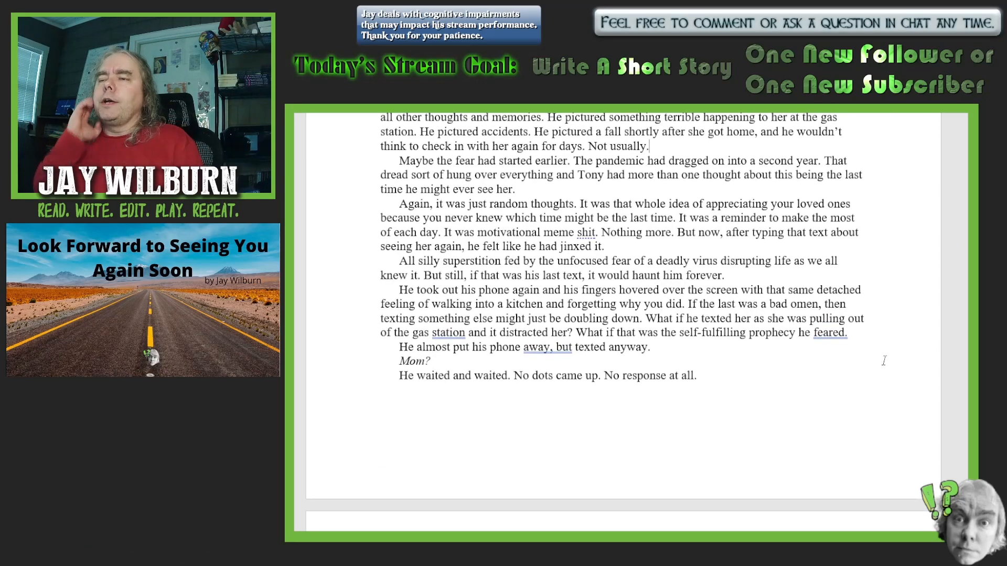
# - Add a paragraph after "ever see her": "He was still haunted by the last words to his father, words he had not confessed to Mom, not to anyone."
pyautogui.click(526, 190)
pyautogui.press('Return')
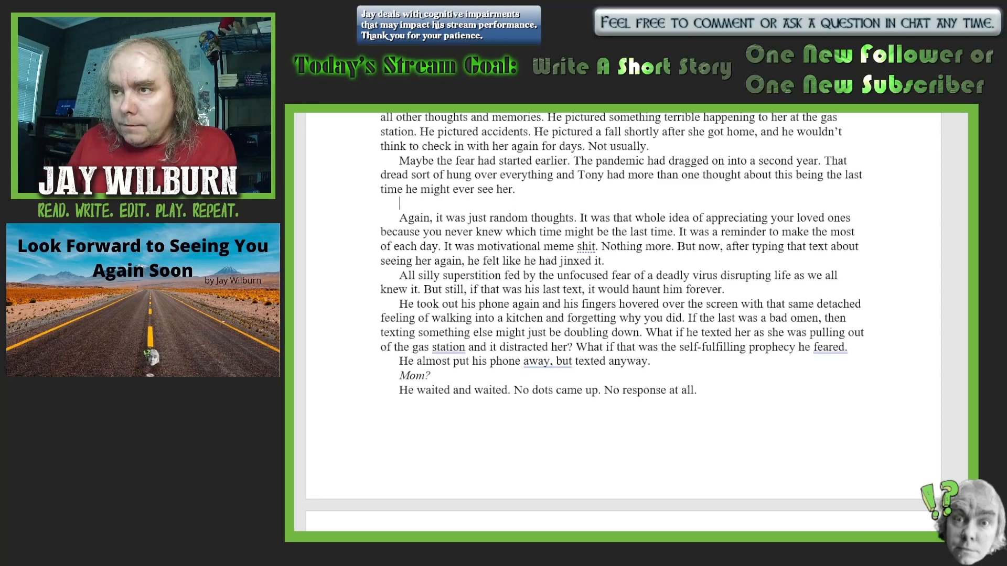
pyautogui.write('He wa')
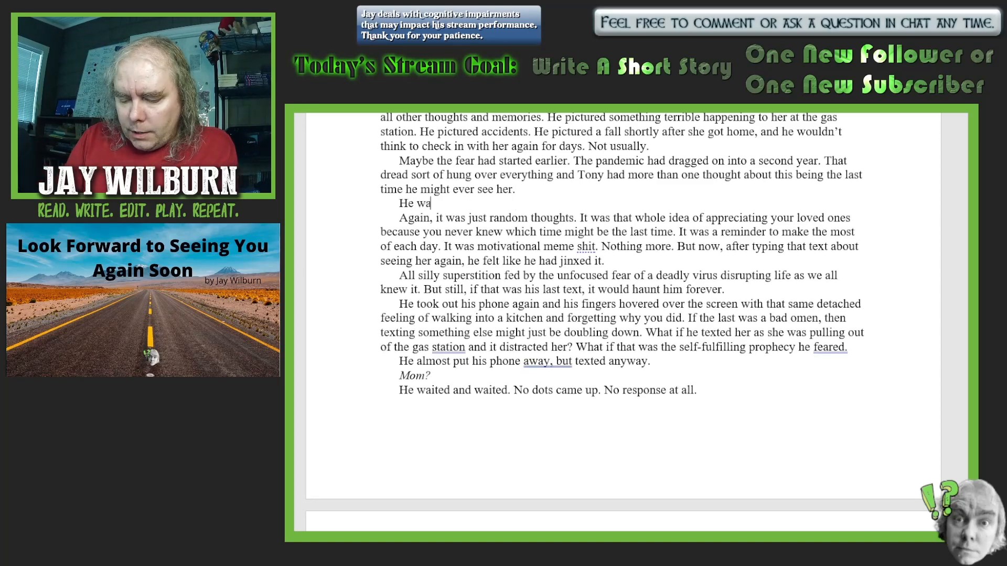
pyautogui.write('s still ha')
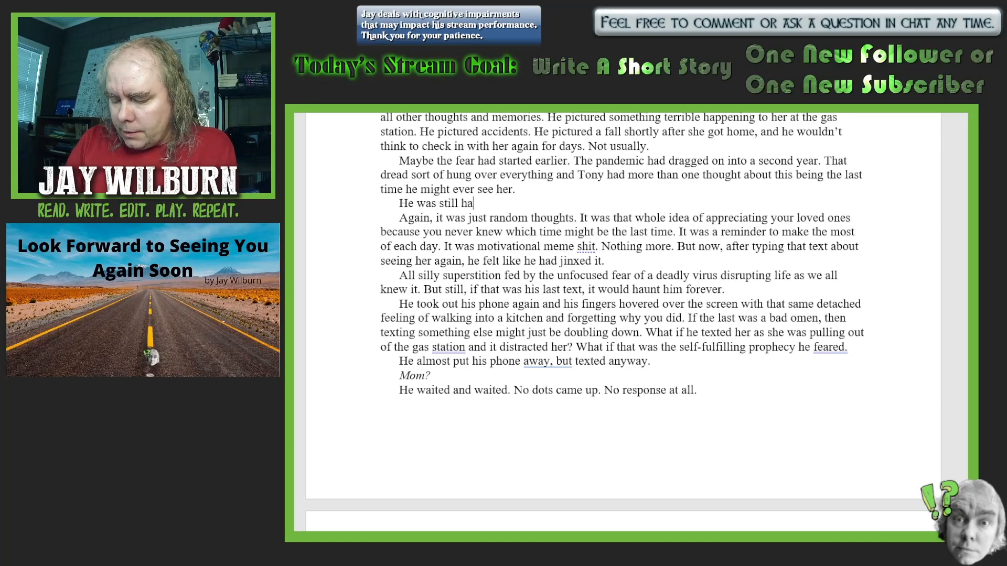
pyautogui.write('unted by')
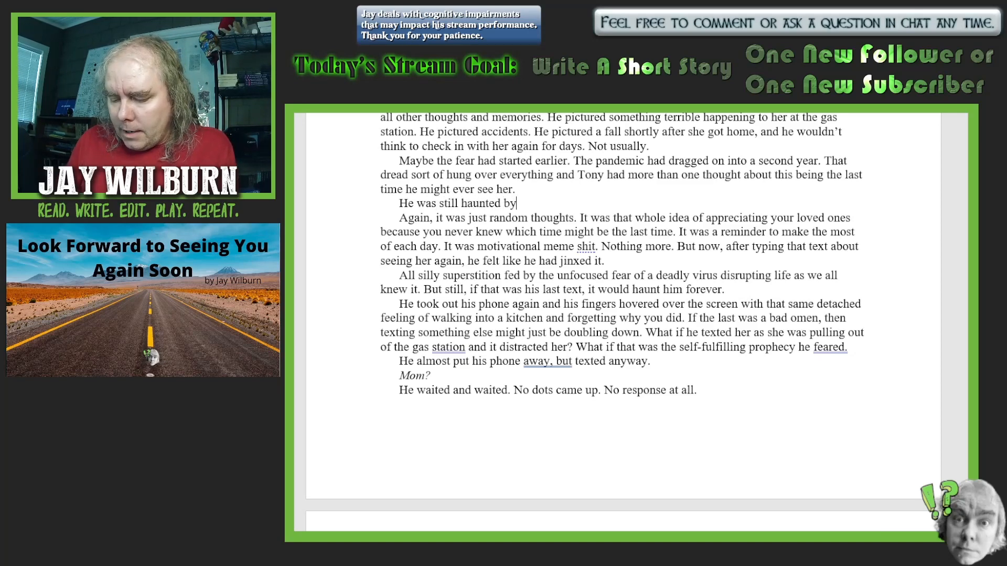
pyautogui.write(' the last w')
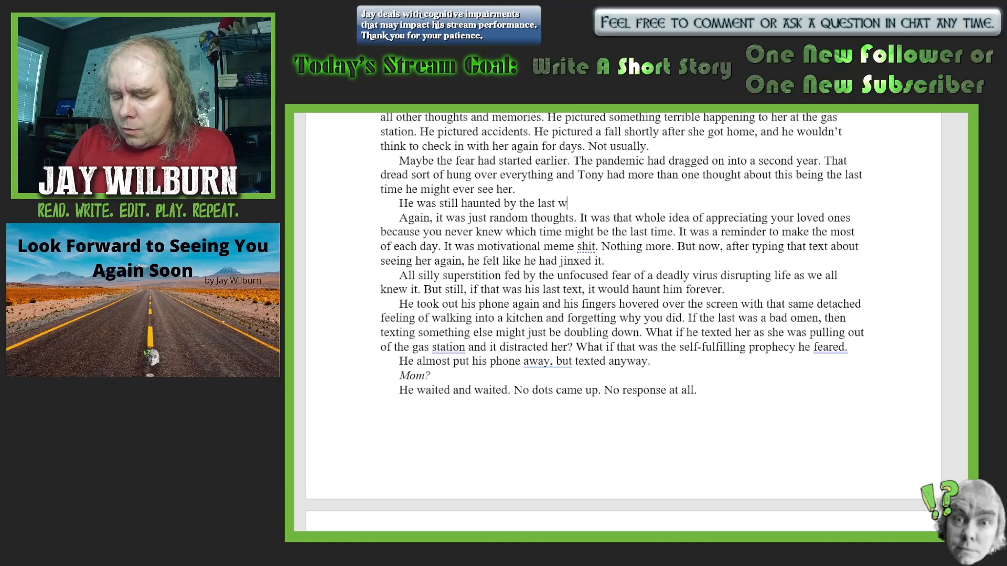
pyautogui.write('ords to his father')
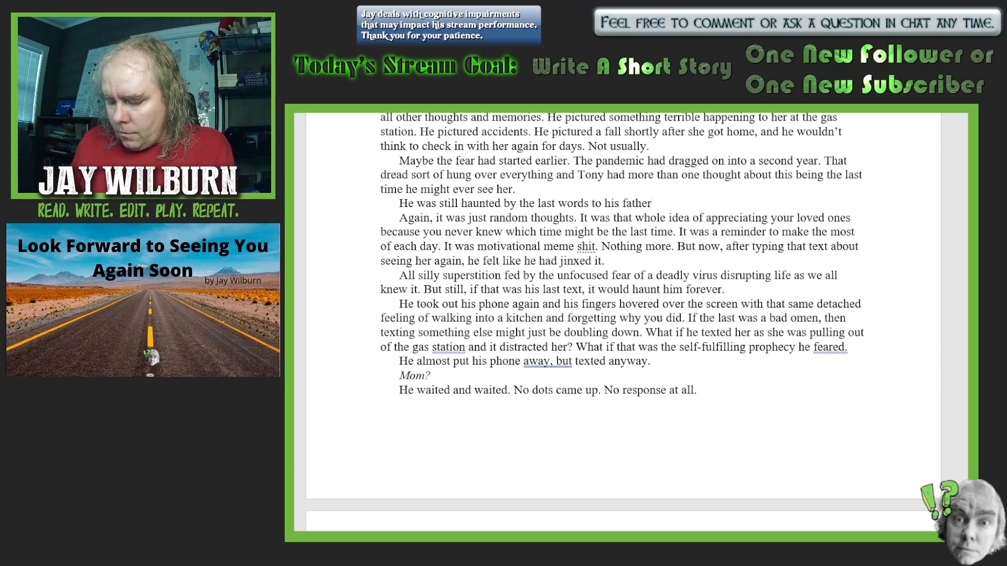
pyautogui.write(', words h')
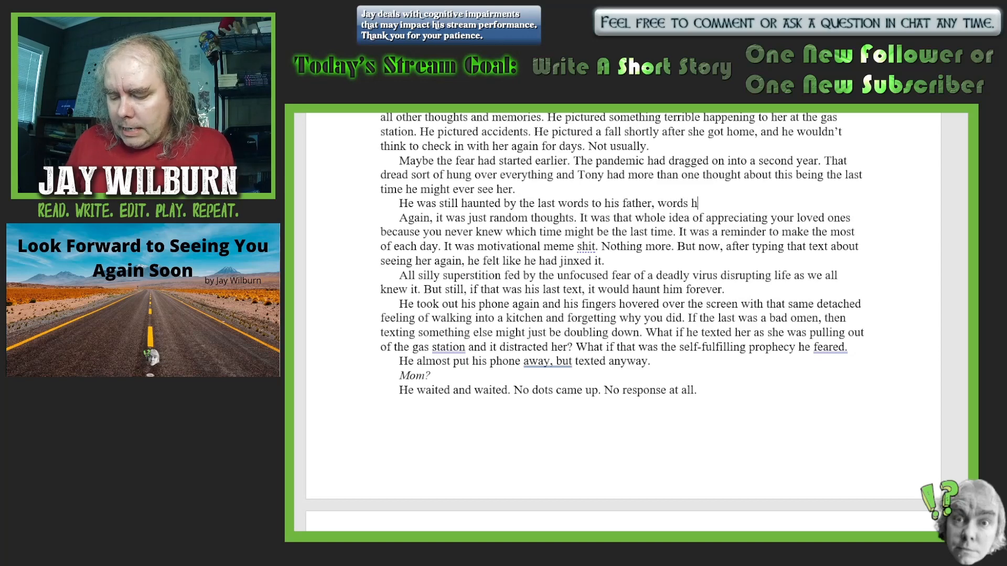
pyautogui.write('e had not')
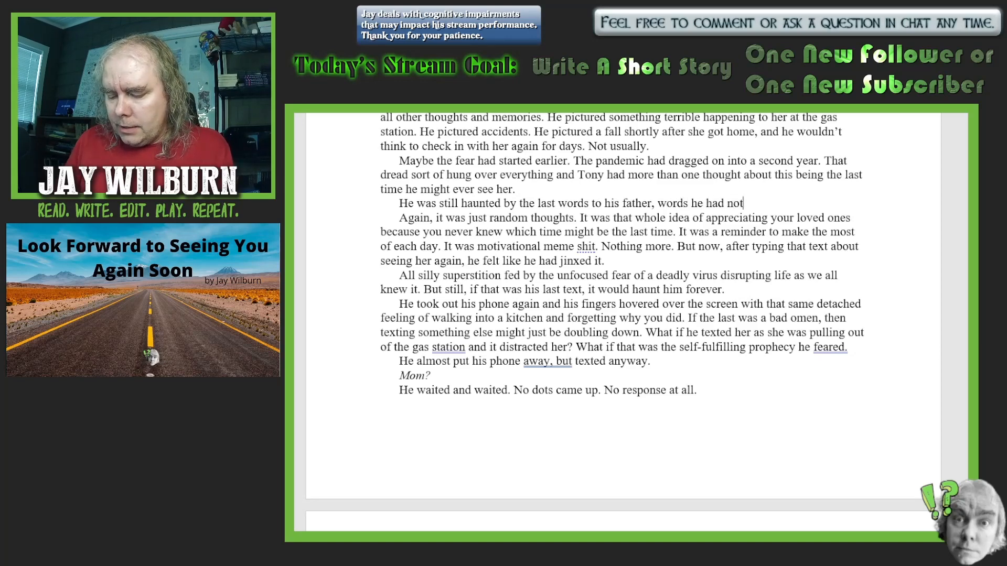
pyautogui.write(' confessed t')
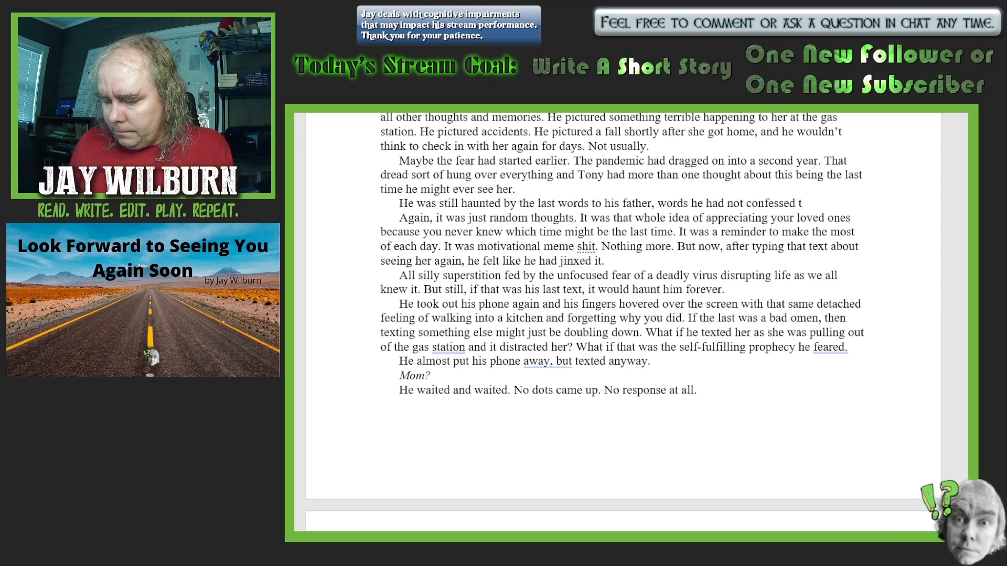
pyautogui.write('o ')
pyautogui.write('Mo')
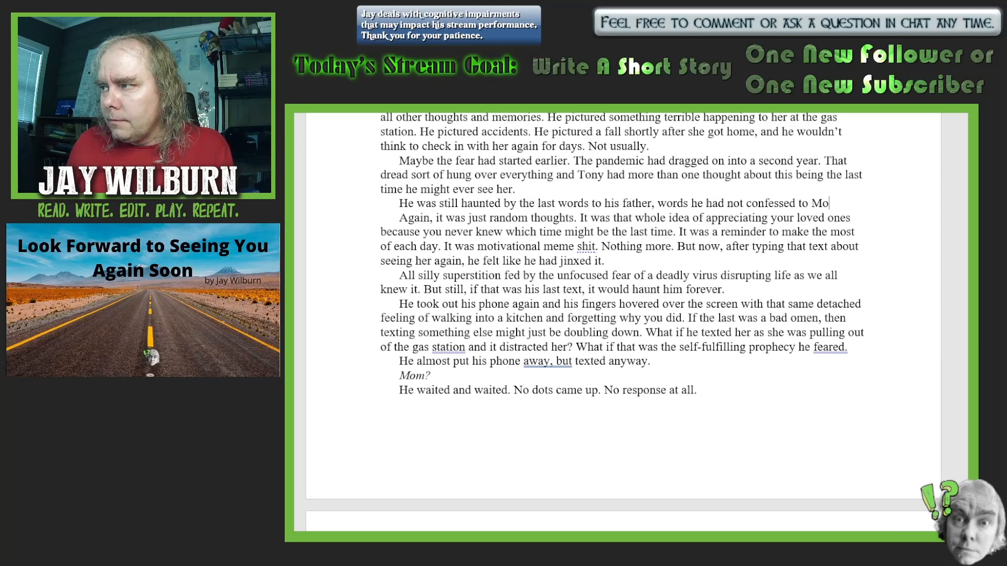
pyautogui.write('m, not')
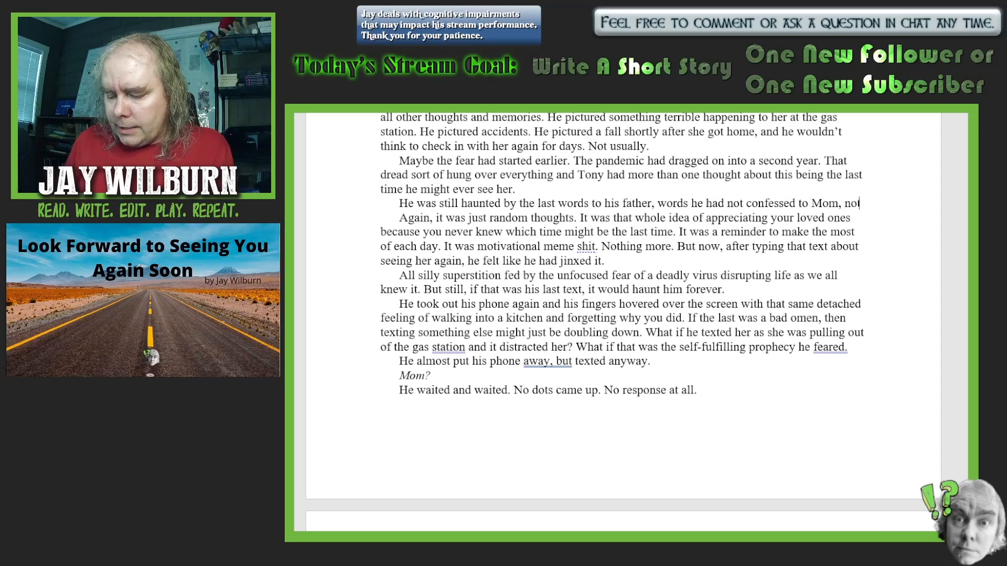
pyautogui.write(' to an')
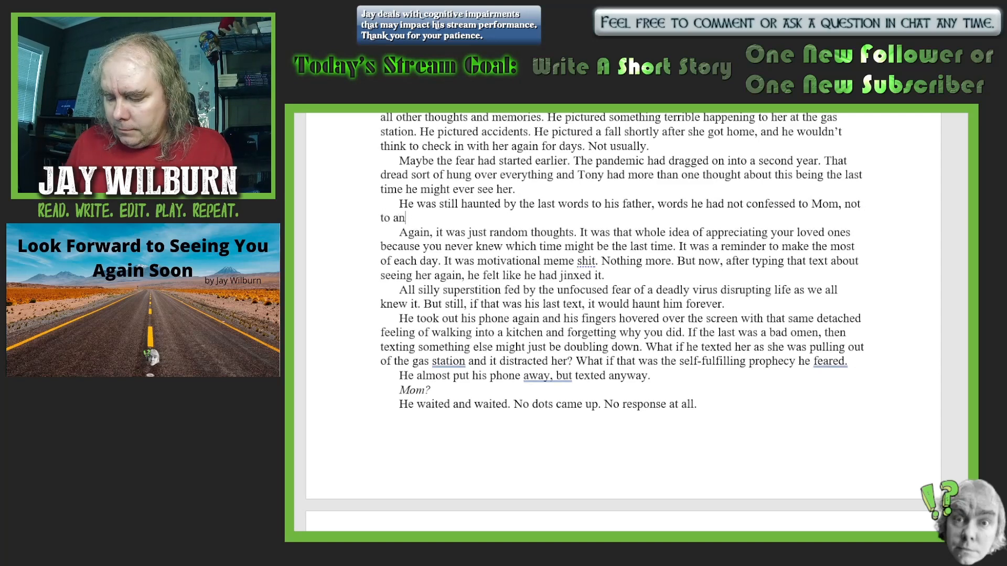
pyautogui.write('yone.')
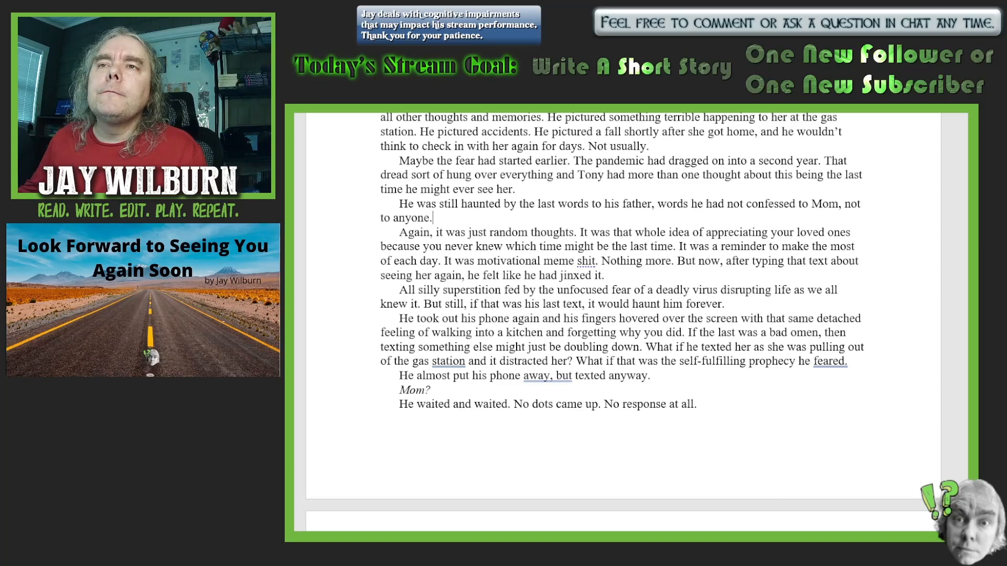
# - In the sentence starting "But still, if that was his last text", delete "forever" and insert "too" before "would haunt him"
pyautogui.scroll(-2, 823, 308)
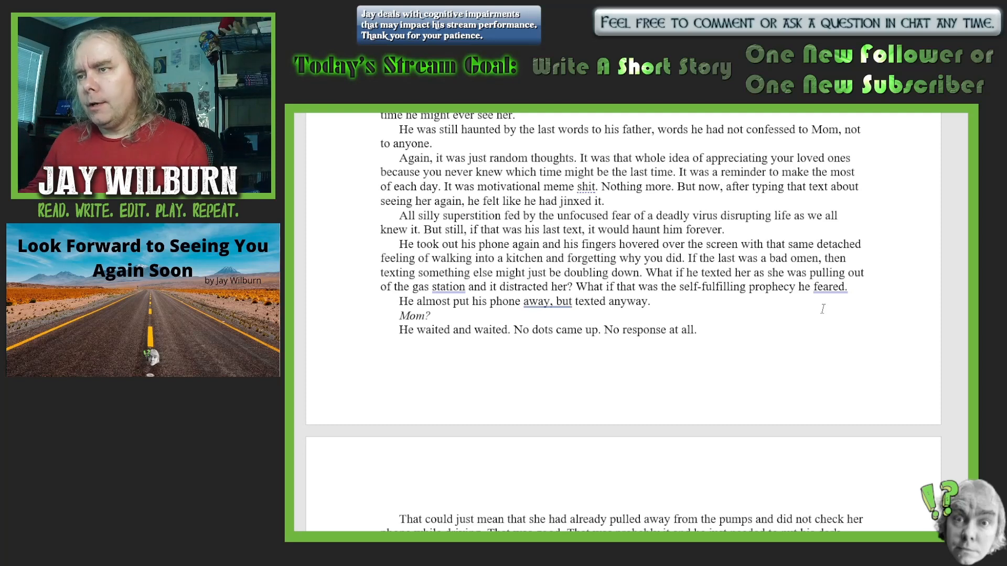
pyautogui.scroll(-1, 839, 315)
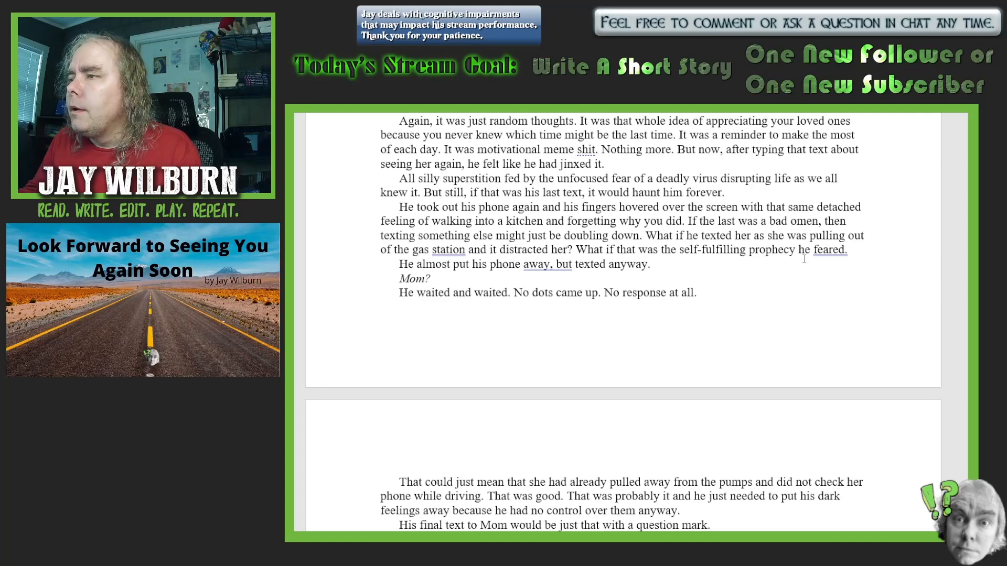
pyautogui.click(722, 193)
pyautogui.press('BackSpace')
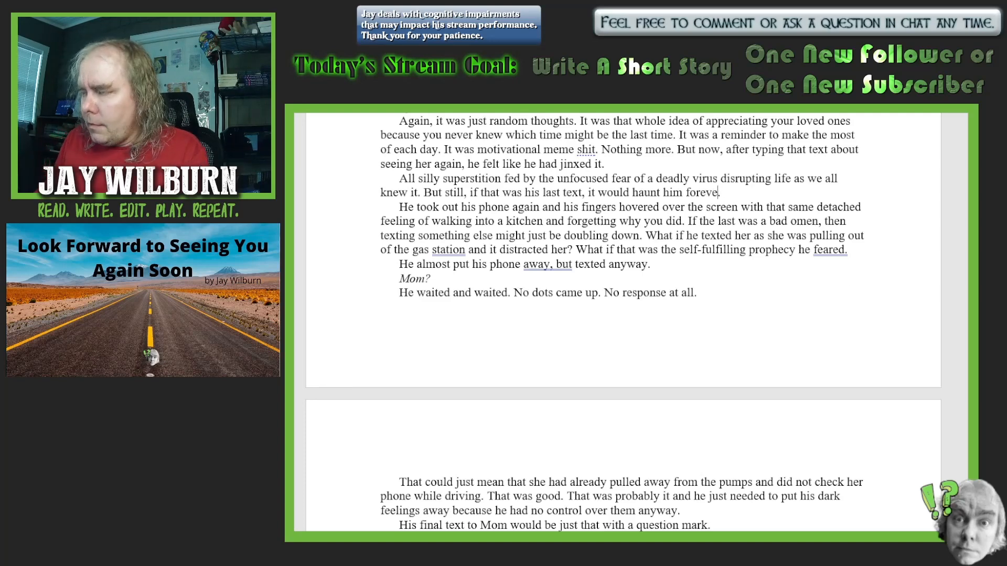
pyautogui.press('BackSpace')
pyautogui.press('BackSpace')
pyautogui.press('BackSpace')
pyautogui.press('BackSpace')
pyautogui.press('BackSpace')
pyautogui.press('BackSpace')
pyautogui.press('BackSpace')
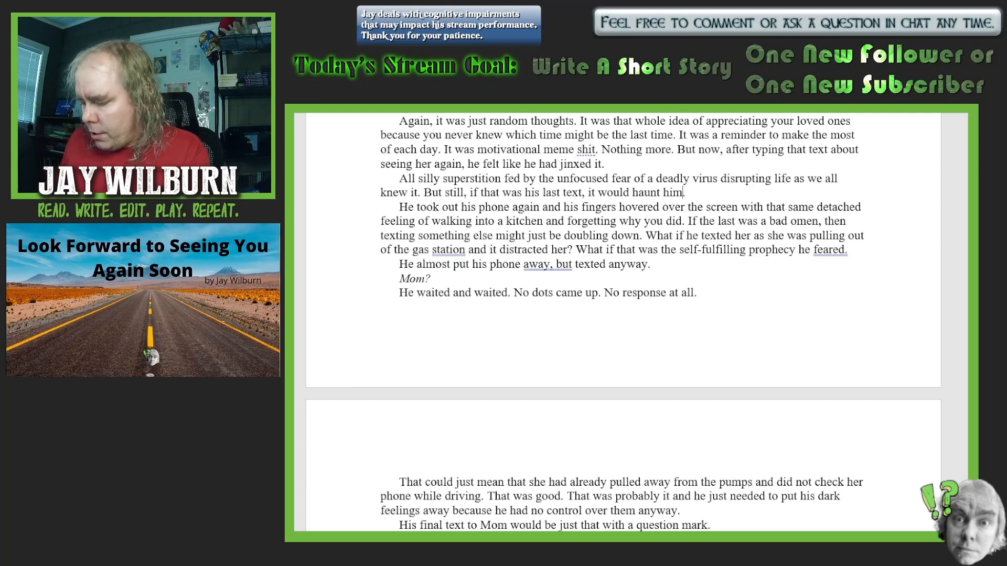
pyautogui.press('Left')
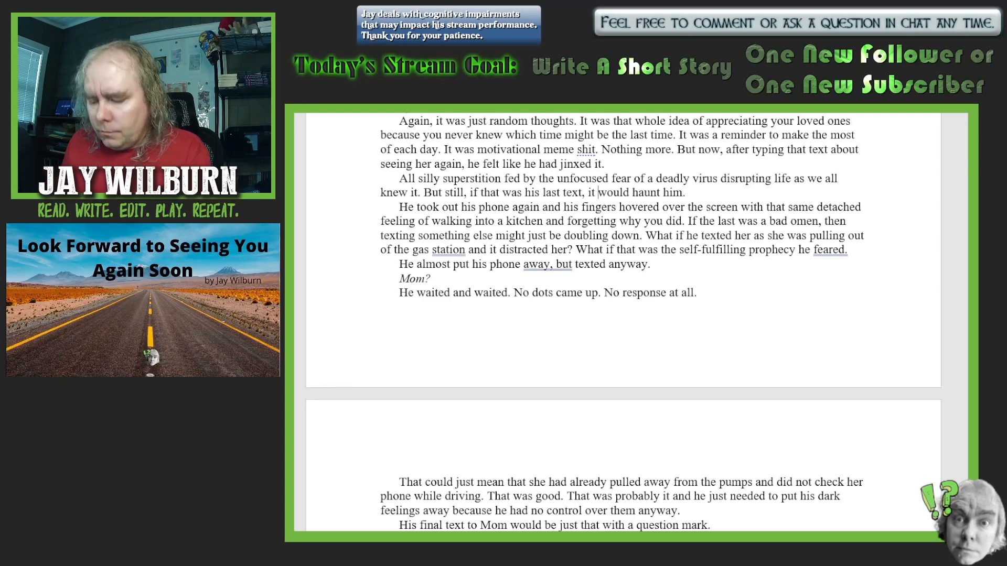
pyautogui.write('too')
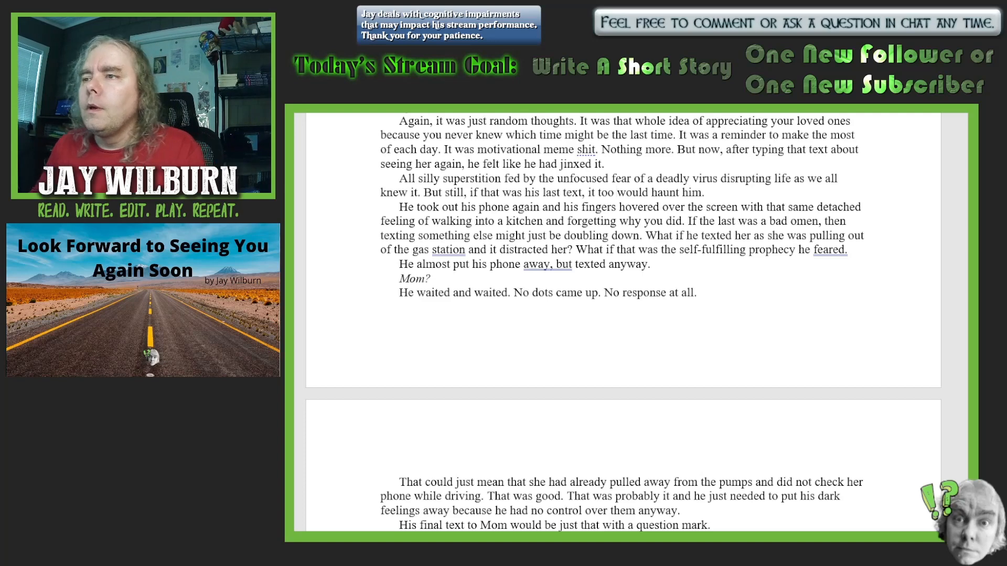
# - Replace the period after "the self-fulfilling prophecy he feared" with a question mark
pyautogui.scroll(-1, 932, 334)
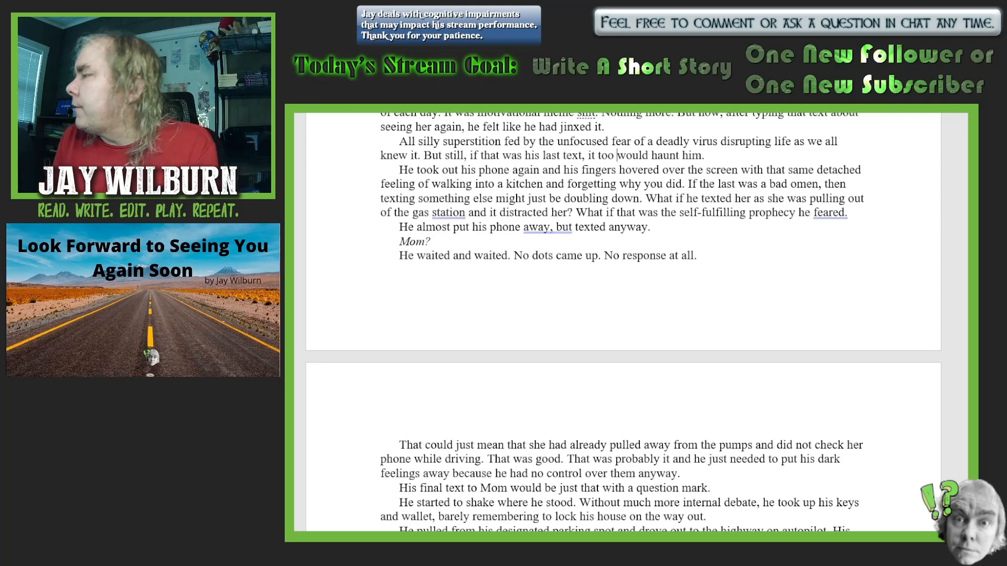
pyautogui.click(849, 213)
pyautogui.press('BackSpace')
pyautogui.write('?')
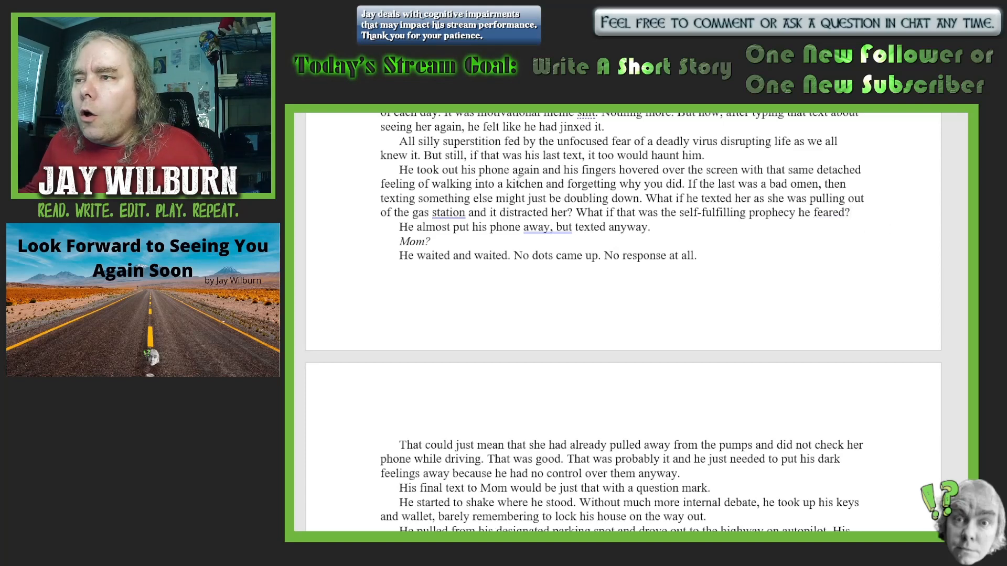
# - Add a new paragraph reading "This time?" after the seatbelt paragraph that ends in "his mistakes this time."
pyautogui.scroll(-1, 850, 289)
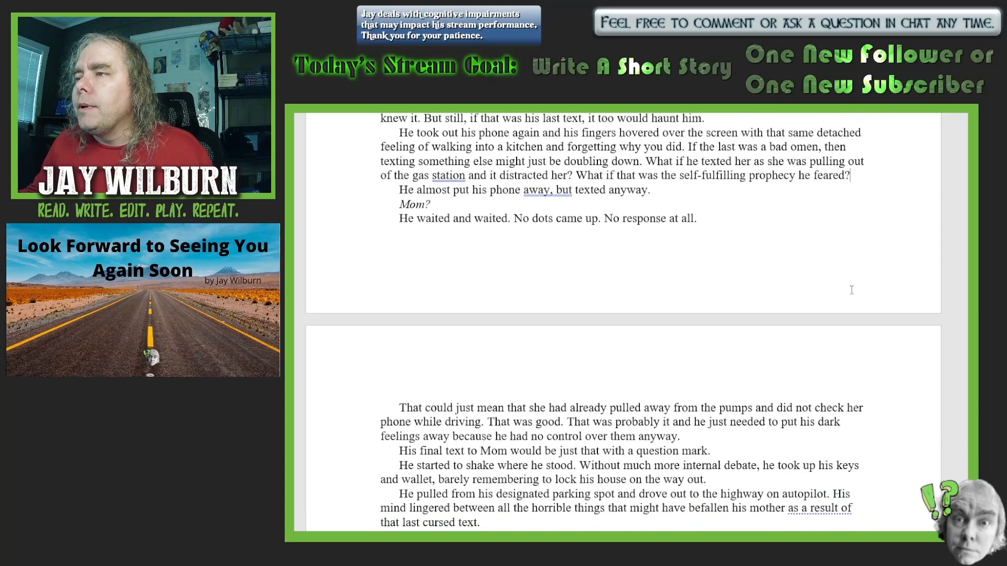
pyautogui.scroll(-2, 852, 290)
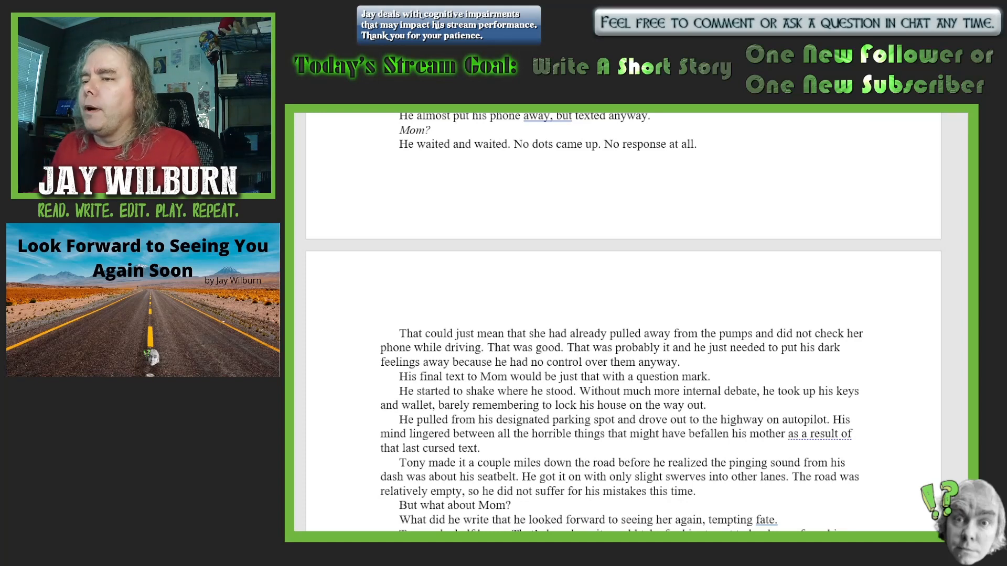
pyautogui.scroll(-4, 927, 403)
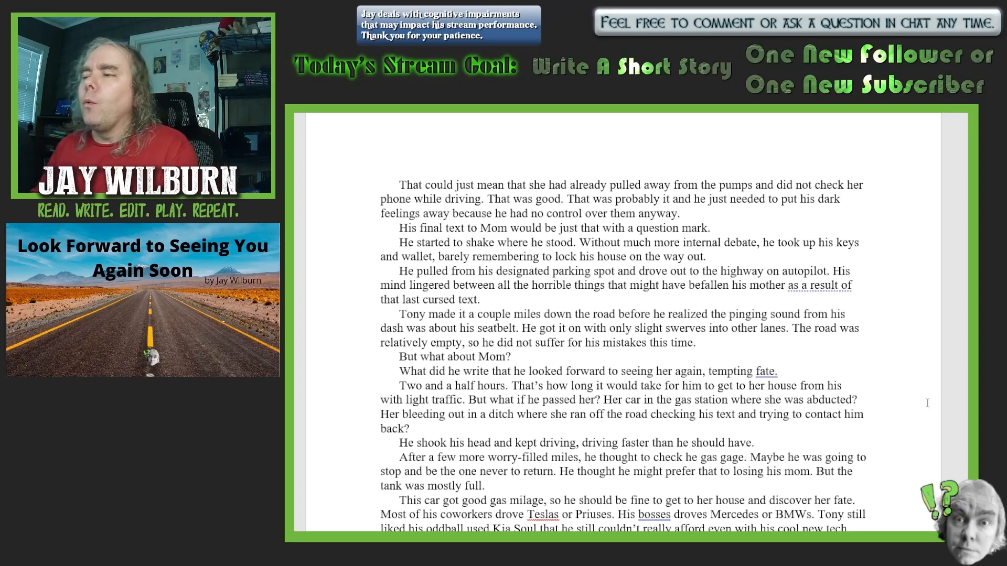
pyautogui.scroll(-1, 928, 403)
pyautogui.scroll(-2, 928, 403)
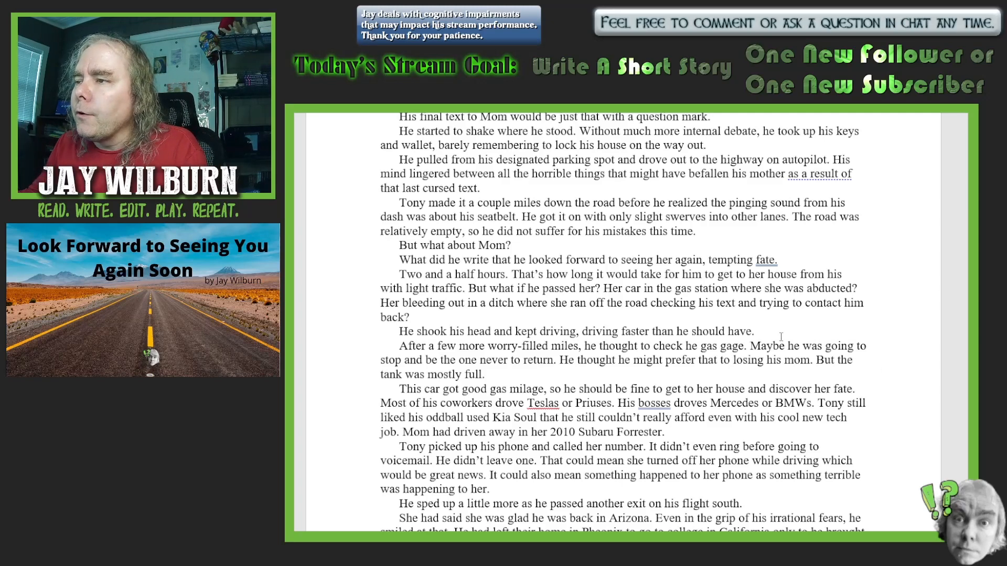
pyautogui.click(712, 231)
pyautogui.press('Return')
pyautogui.write('Th')
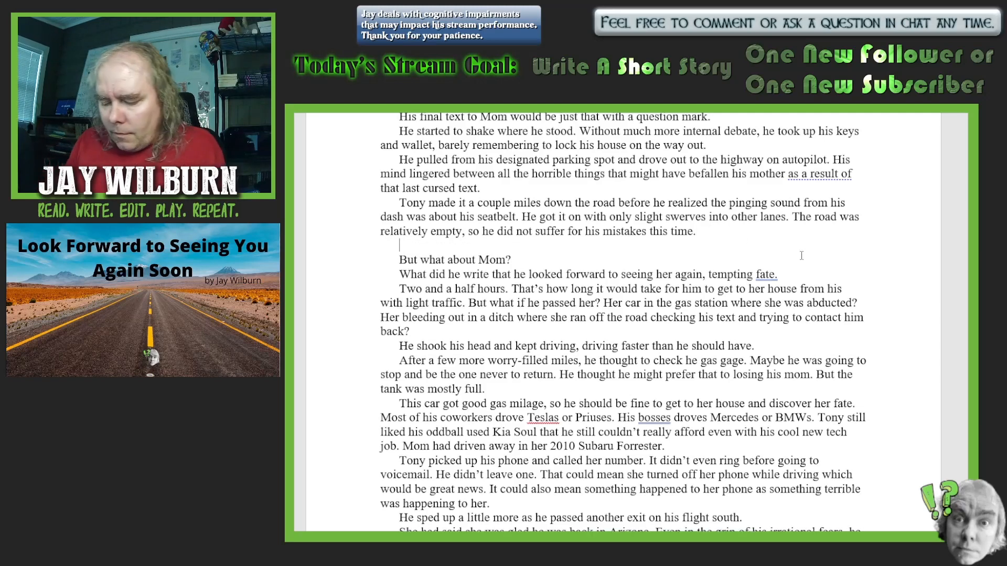
pyautogui.write('is tim')
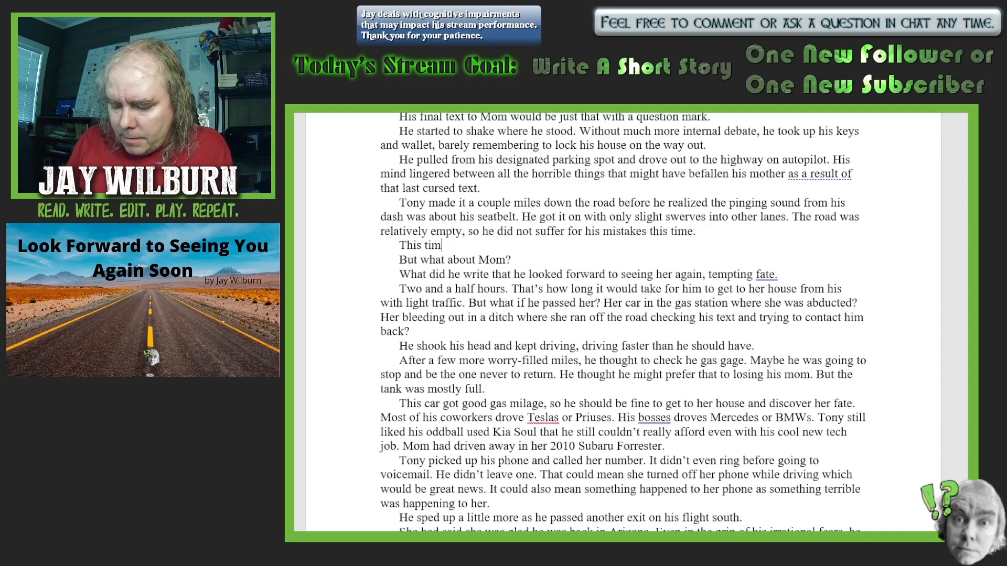
pyautogui.write('e?')
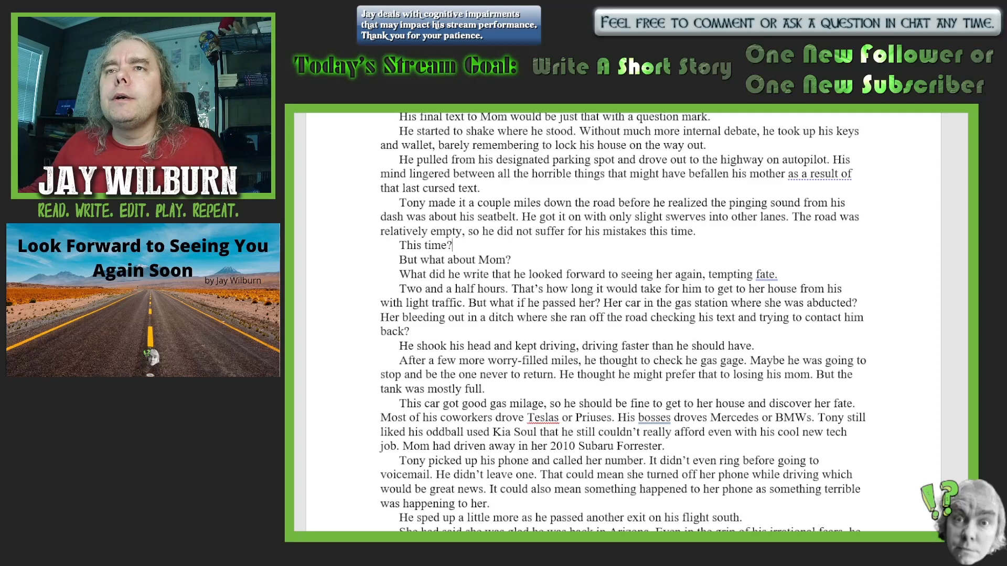
# - Change "What" to "Why" at the start of the sentence "did he write that he looked forward to seeing her again"
pyautogui.scroll(-5, 875, 335)
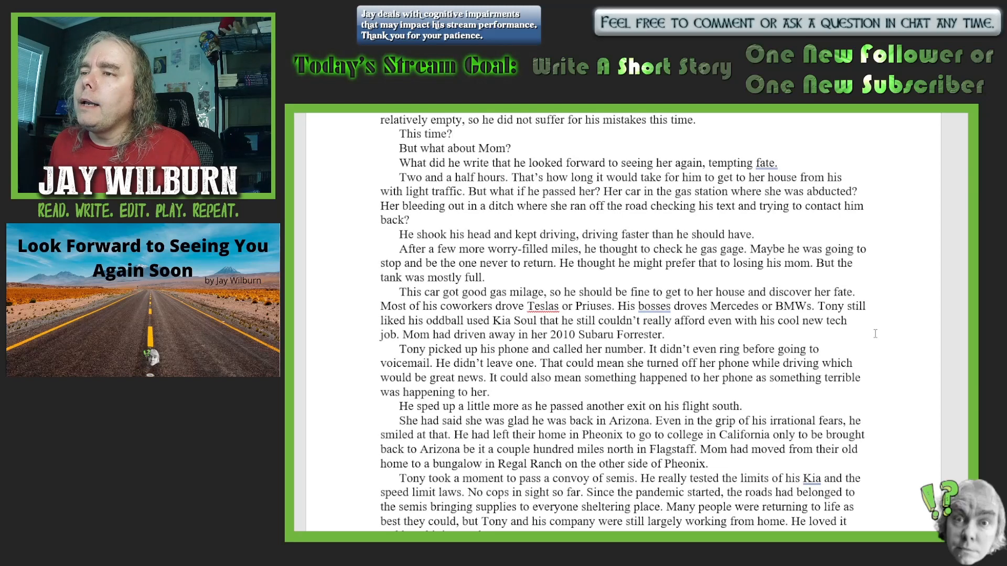
pyautogui.click(427, 163)
pyautogui.press('BackSpace')
pyautogui.press('BackSpace')
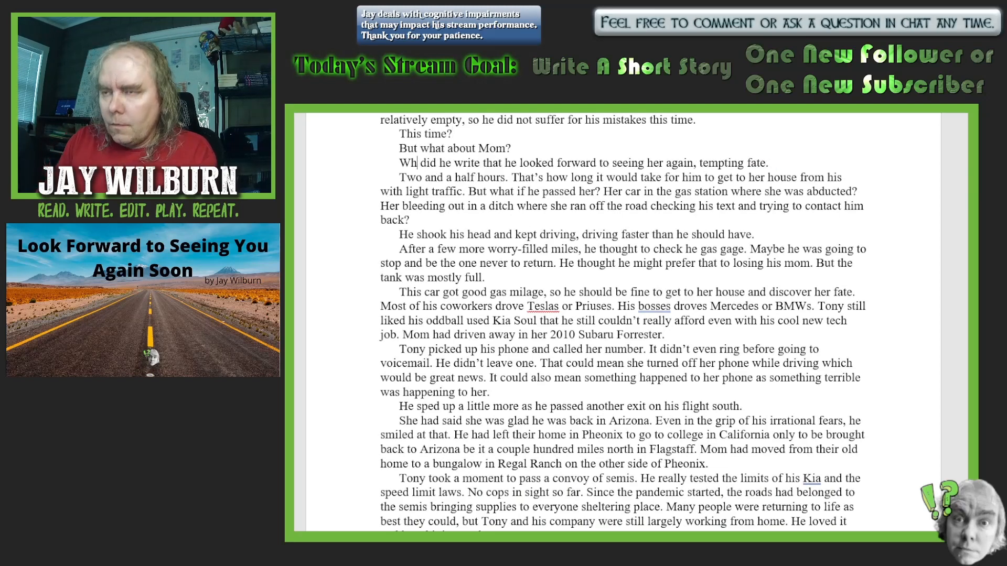
pyautogui.write('y')
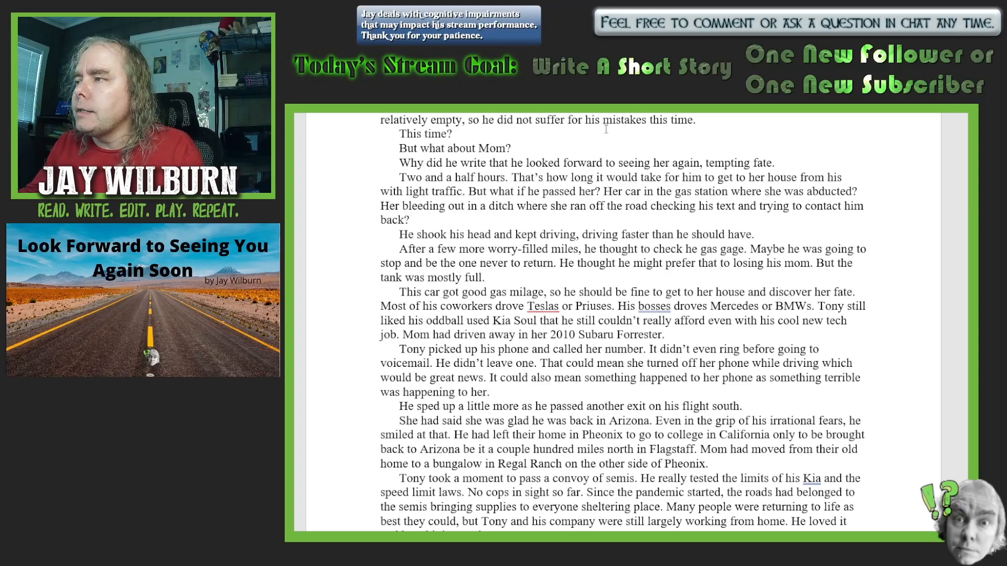
# - Extend the sentence ending in "tempting fate" with "like that" before the period
pyautogui.click(773, 163)
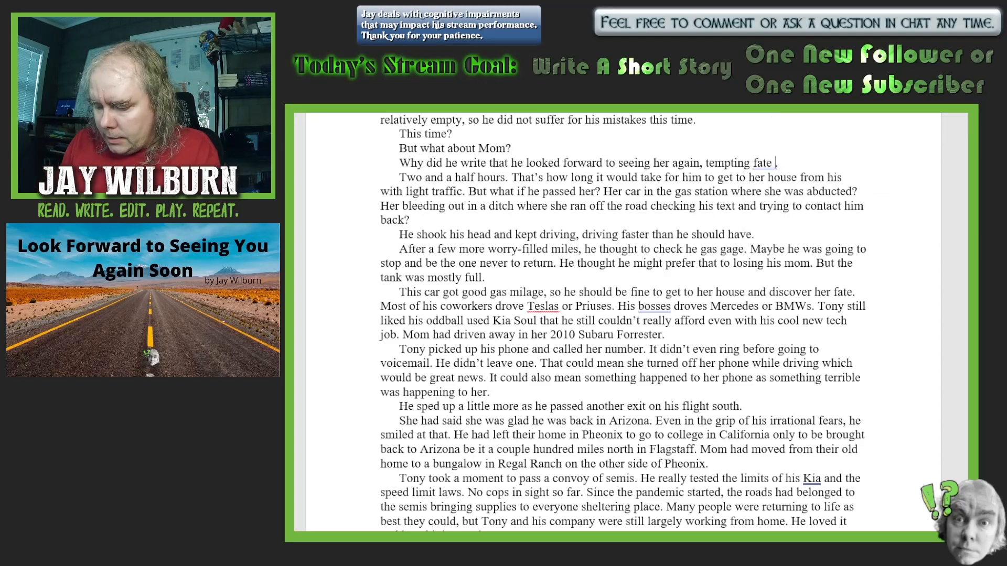
pyautogui.write('like thast')
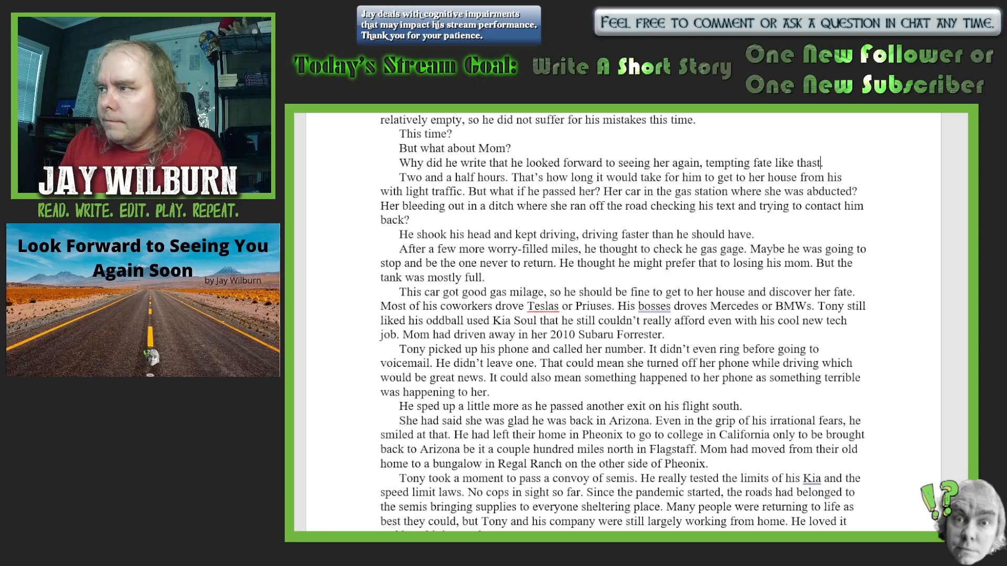
pyautogui.press('BackSpace')
pyautogui.press('BackSpace')
pyautogui.write('t')
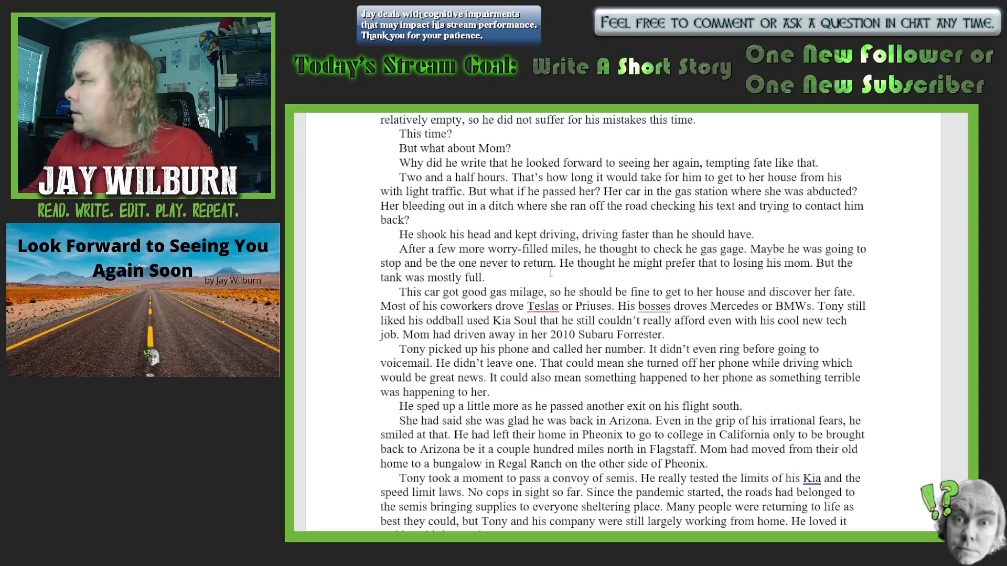
pyautogui.scroll(-1, 765, 352)
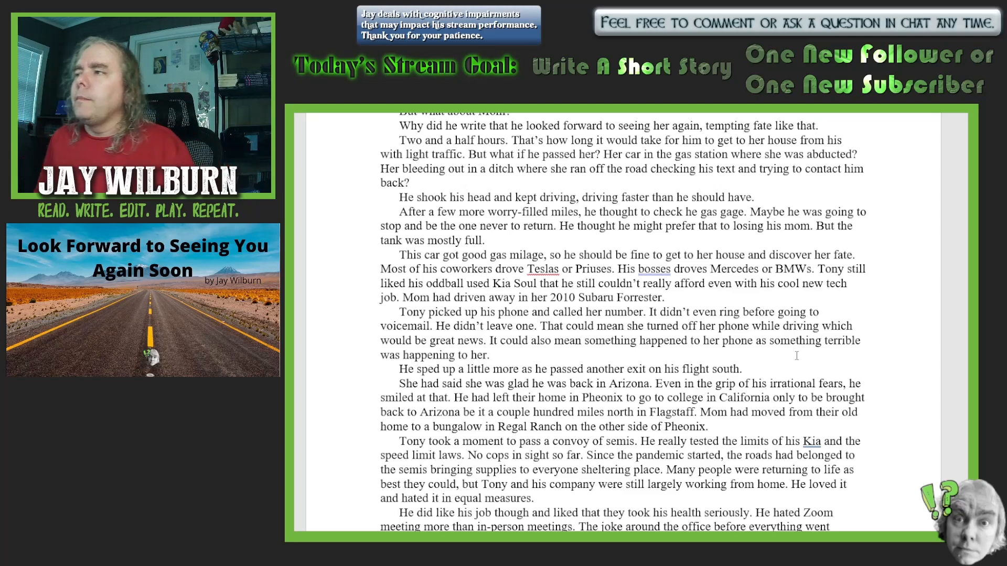
# - Insert "place" after "get to her house from his" in the paragraph that begins "Two and a half hours."
pyautogui.press('Down')
pyautogui.press('End')
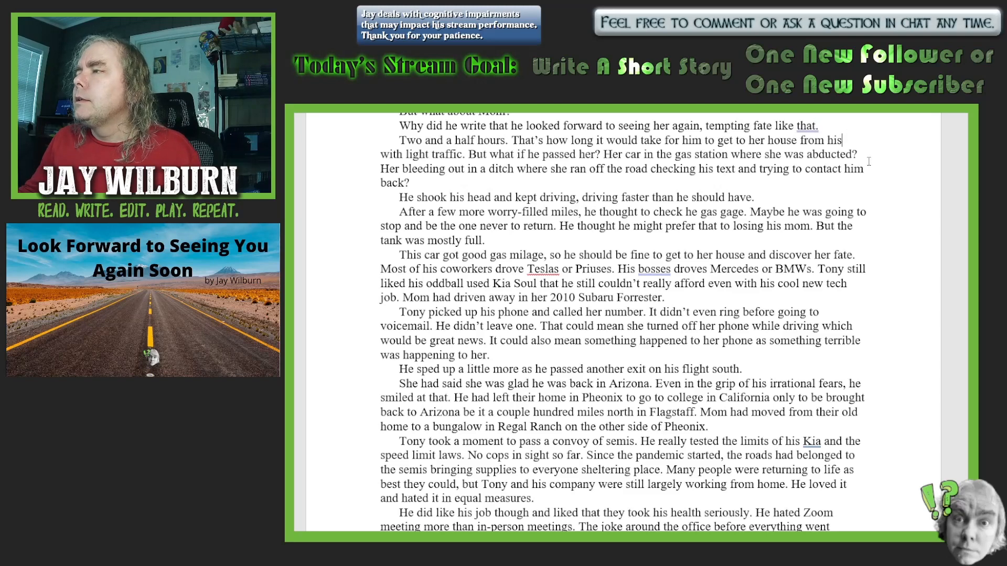
pyautogui.write('place')
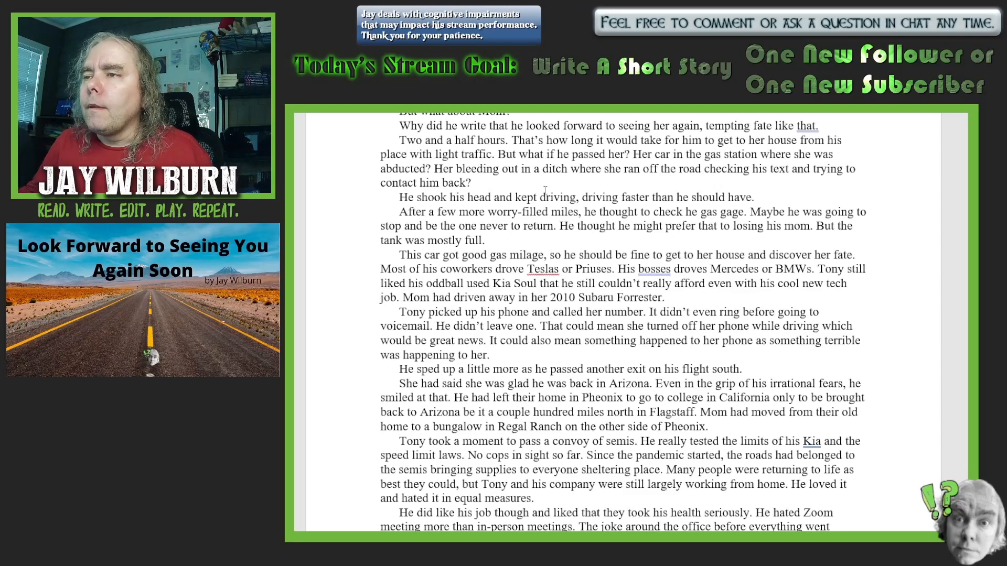
# - Add a new paragraph after "contact him back?" that begins "He felt fourteen again, finding out his father had died"
pyautogui.click(505, 178)
pyautogui.press('Return')
pyautogui.write('He f')
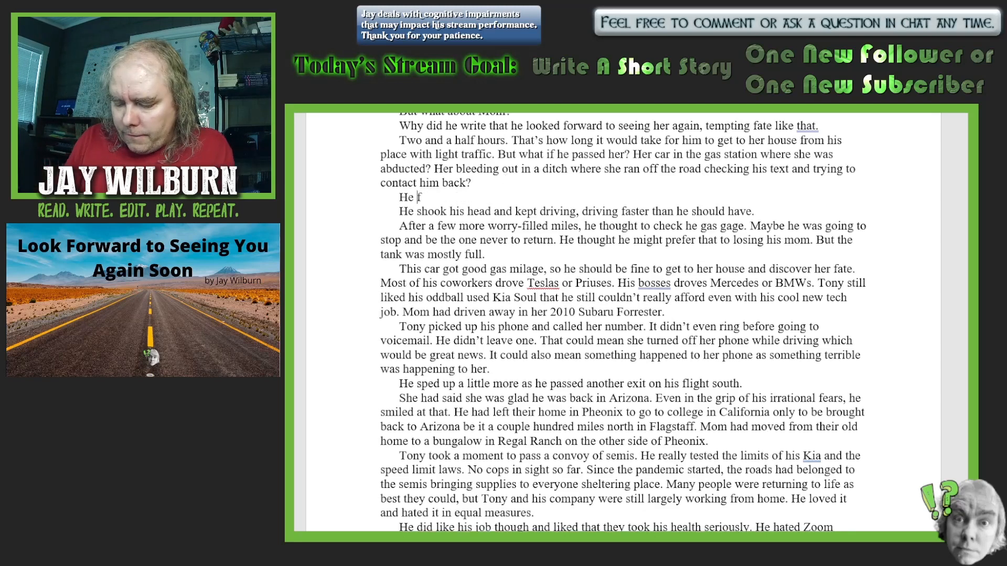
pyautogui.write('elt fourt')
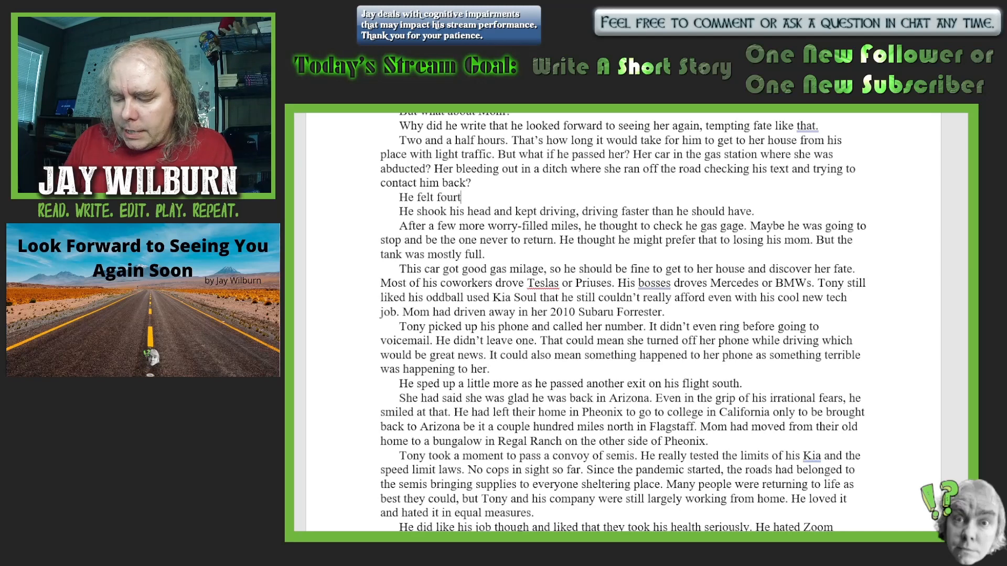
pyautogui.write('een agai')
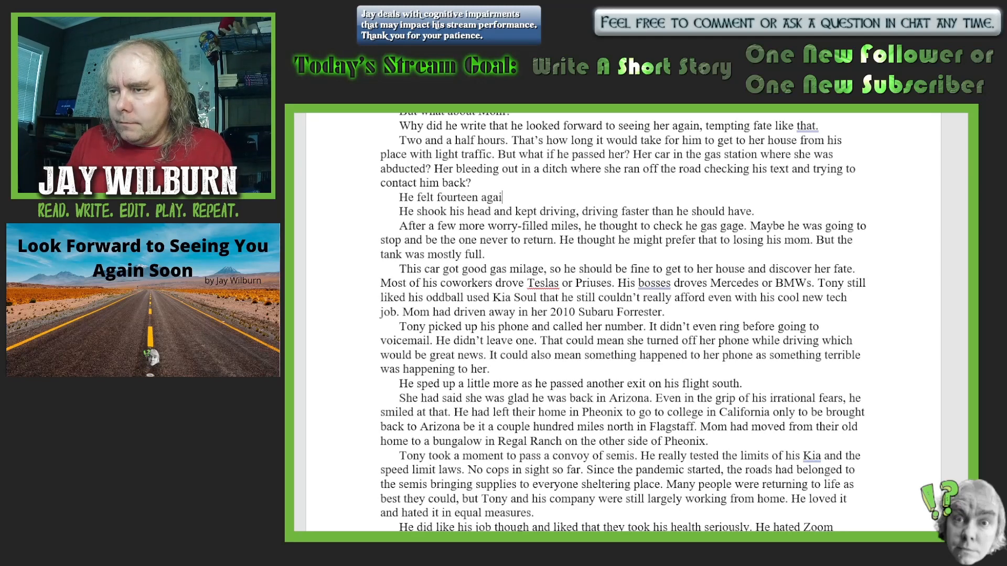
pyautogui.write('n, f')
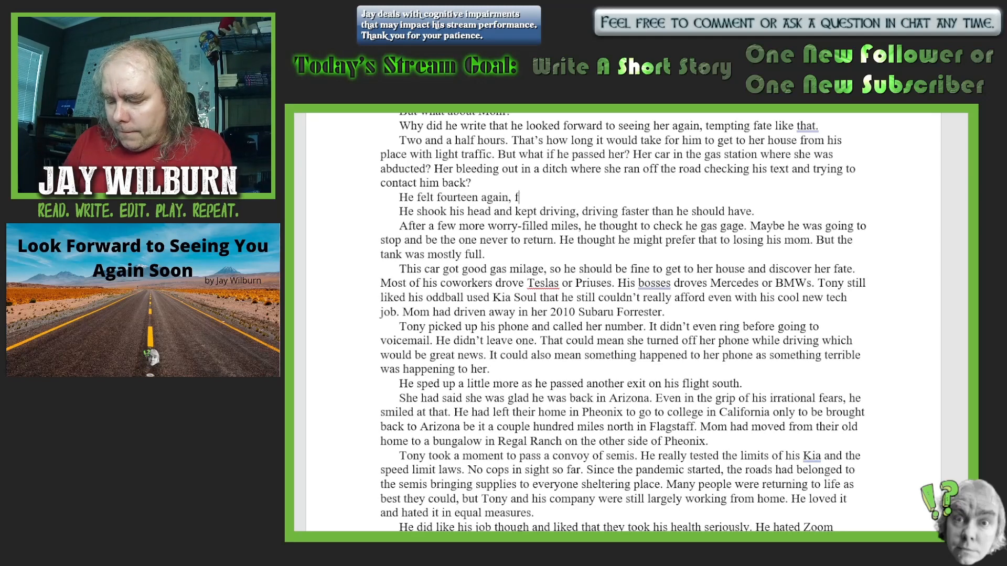
pyautogui.write('inding out')
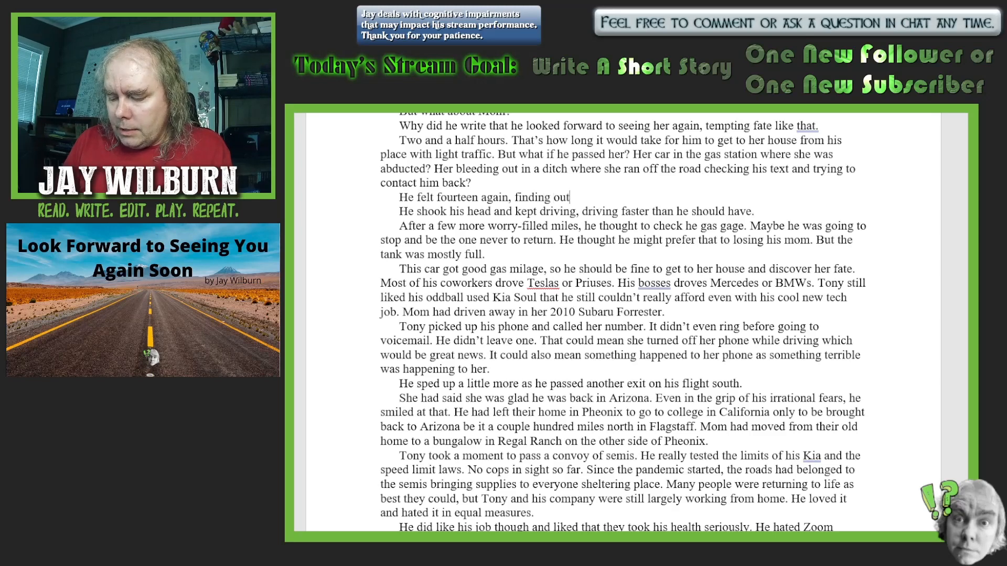
pyautogui.write(' his father')
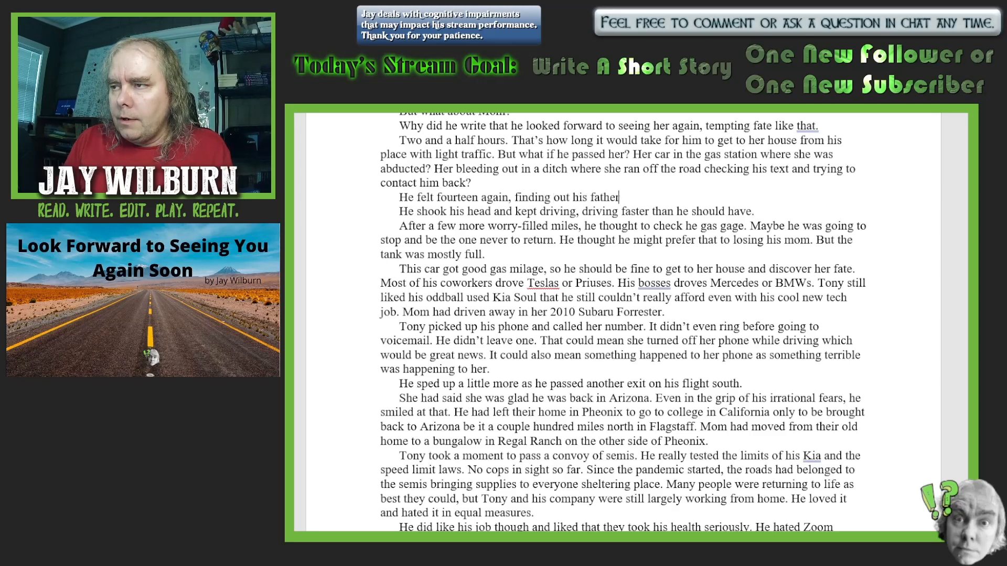
pyautogui.write(' had ')
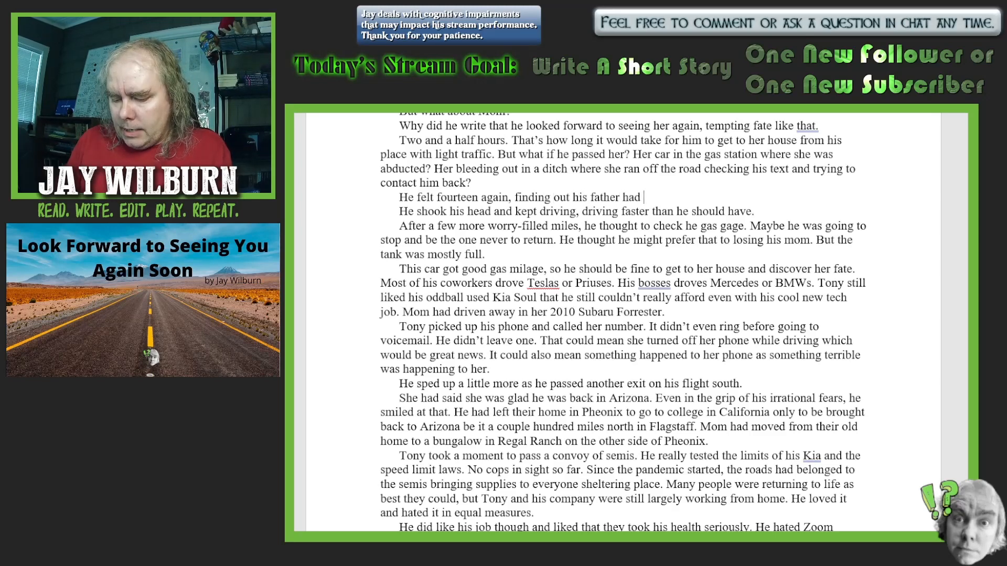
pyautogui.write('died')
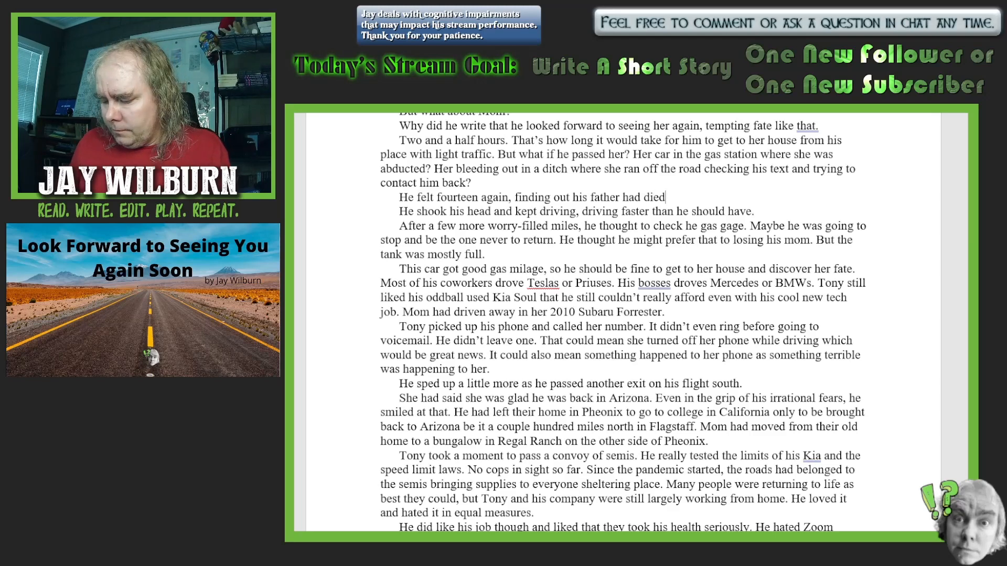
# - End the sentence about his father's death with a period and add "Just like that. Never another word again."
pyautogui.write('. Just lik')
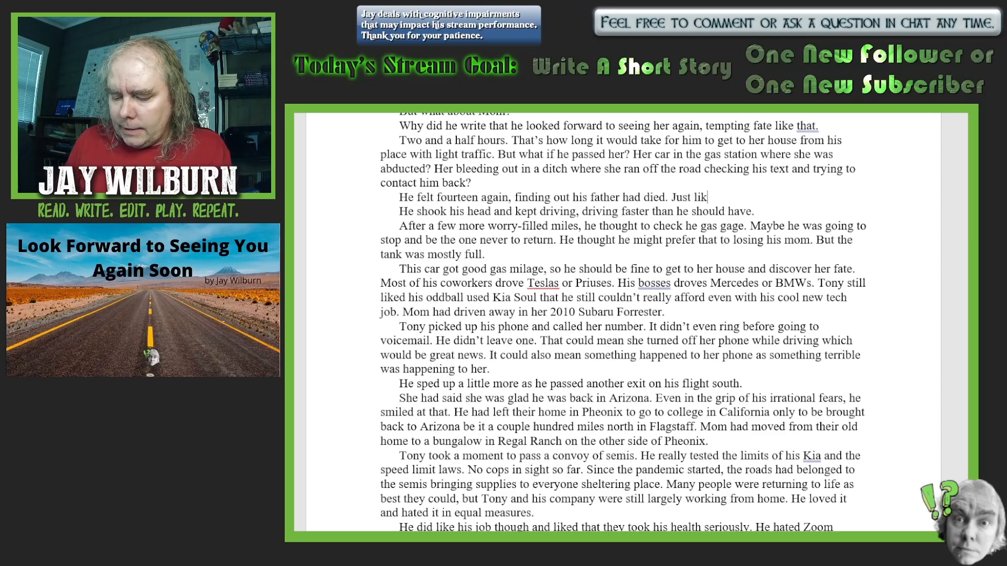
pyautogui.write('e that.')
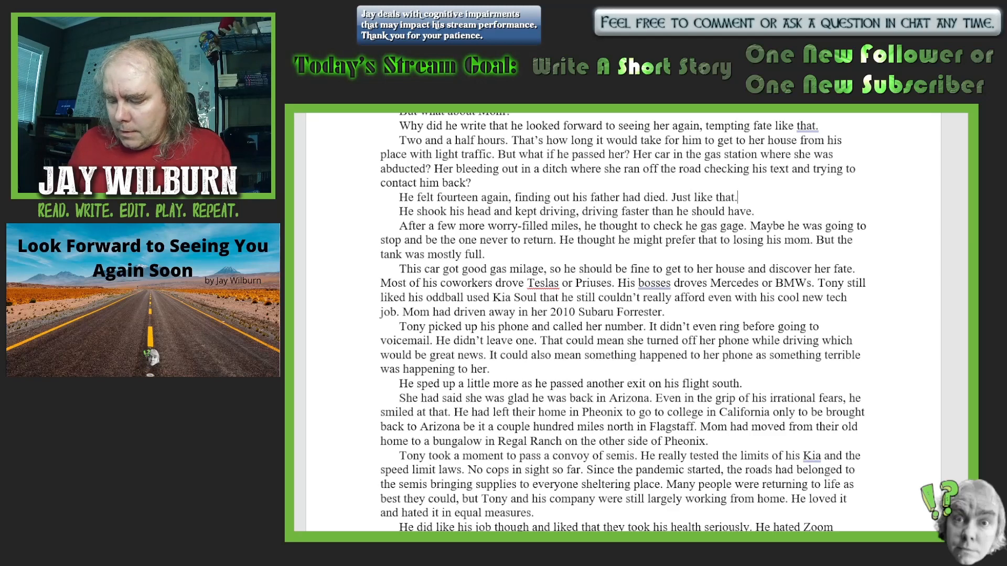
pyautogui.write(' Never a')
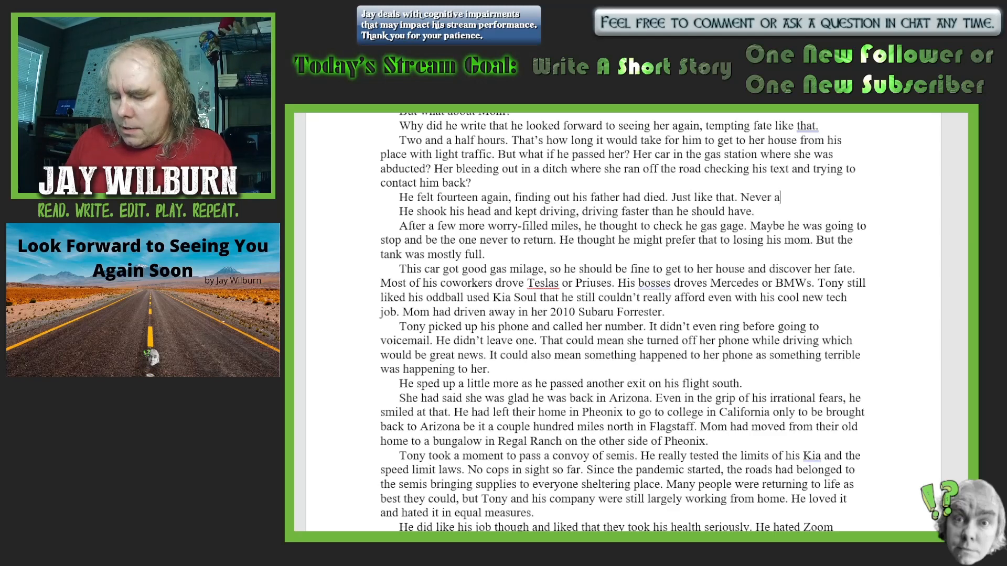
pyautogui.write('nother wo')
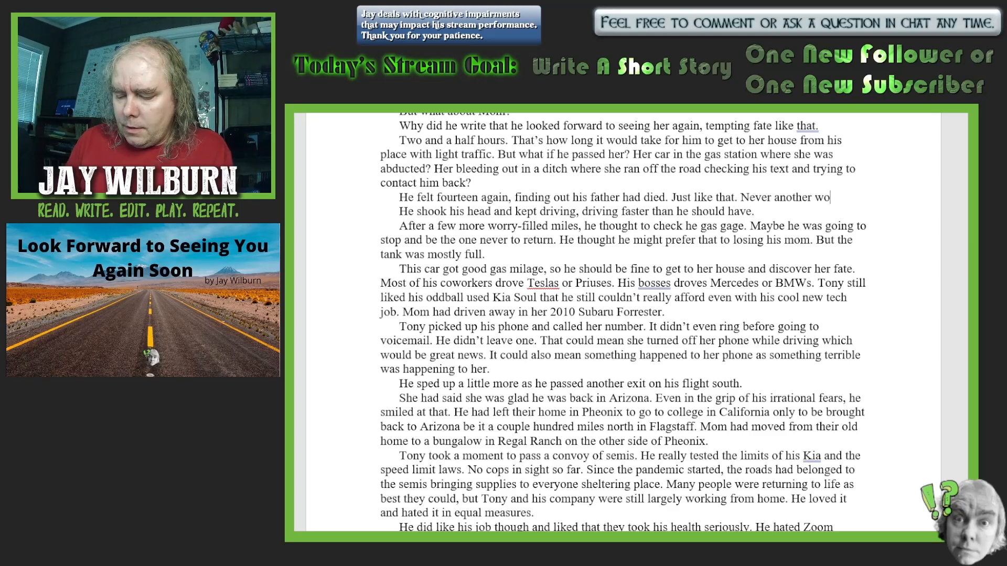
pyautogui.write('rd again')
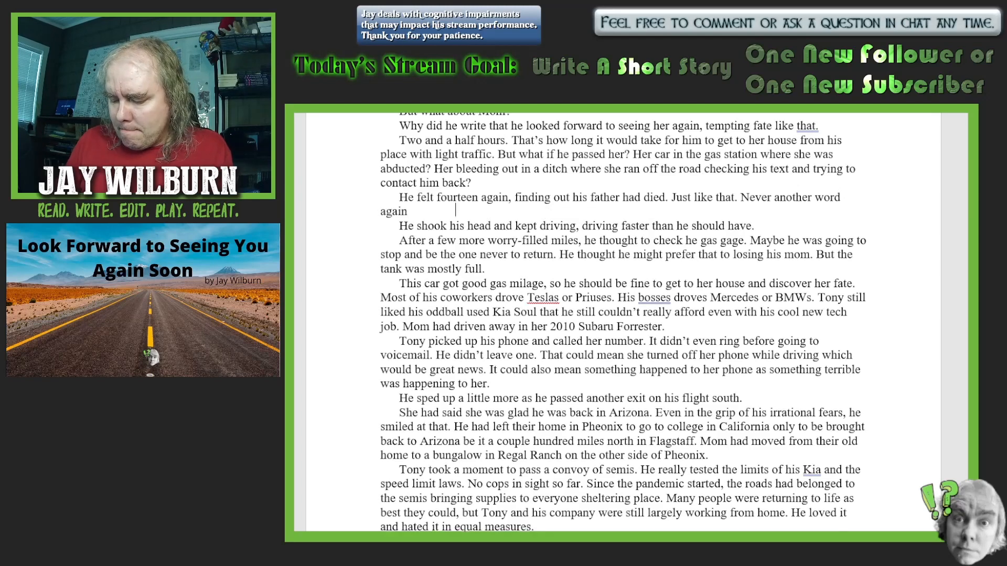
pyautogui.write('.')
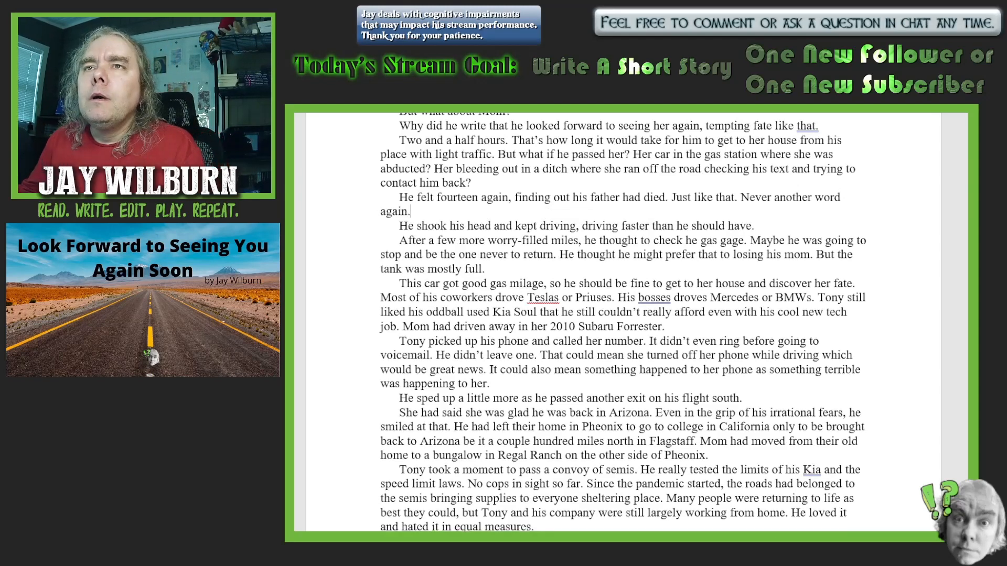
# - Correct "he" to "his" before "gas gage" in the sentence about the worry-filled miles
pyautogui.scroll(-1, 816, 309)
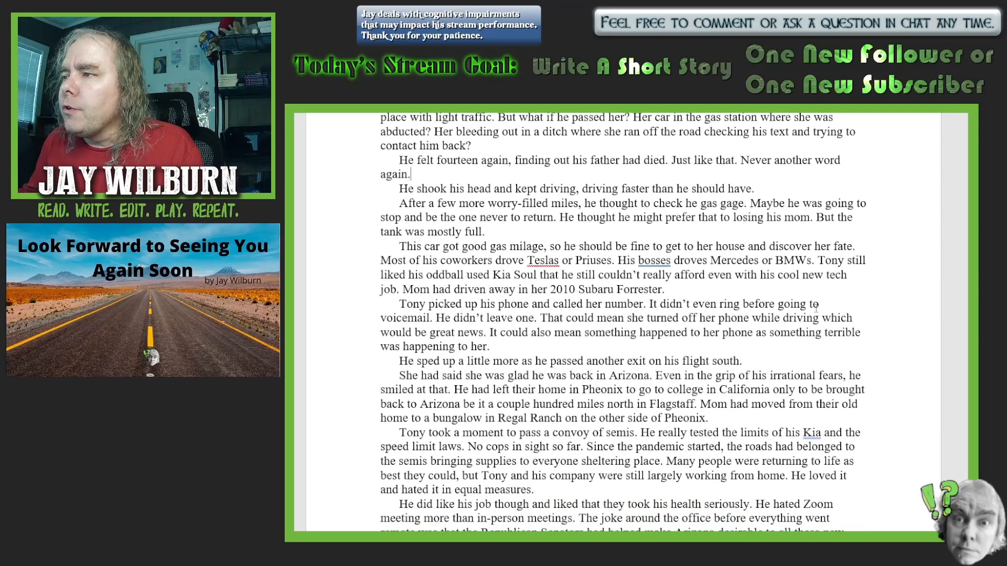
pyautogui.scroll(-1, 911, 333)
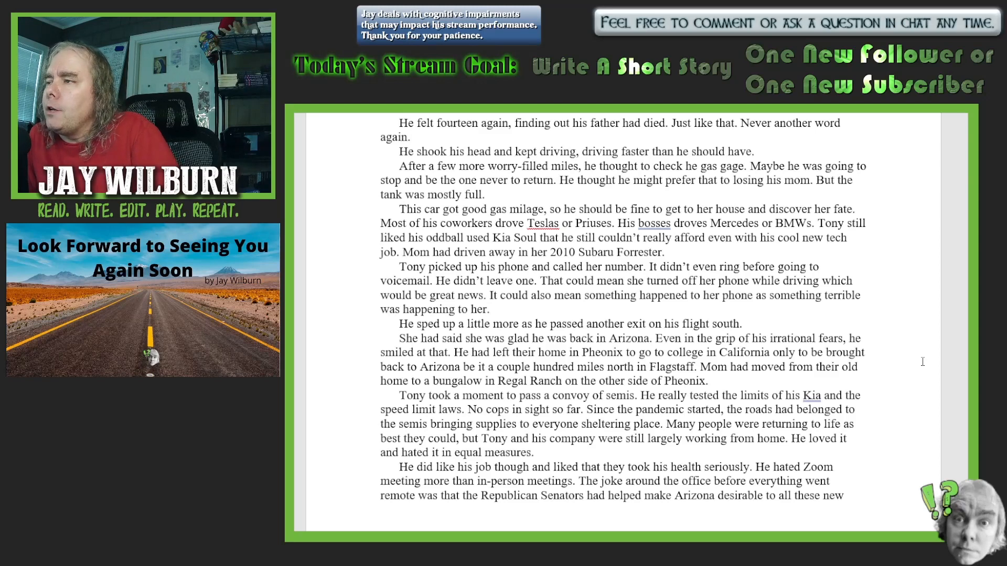
pyautogui.click(698, 166)
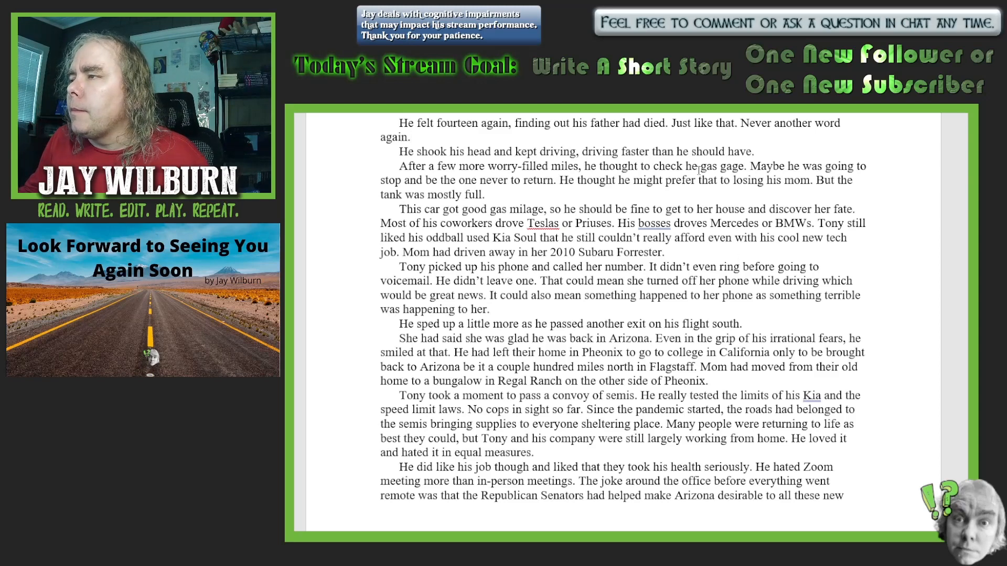
pyautogui.press('BackSpace')
pyautogui.write('is')
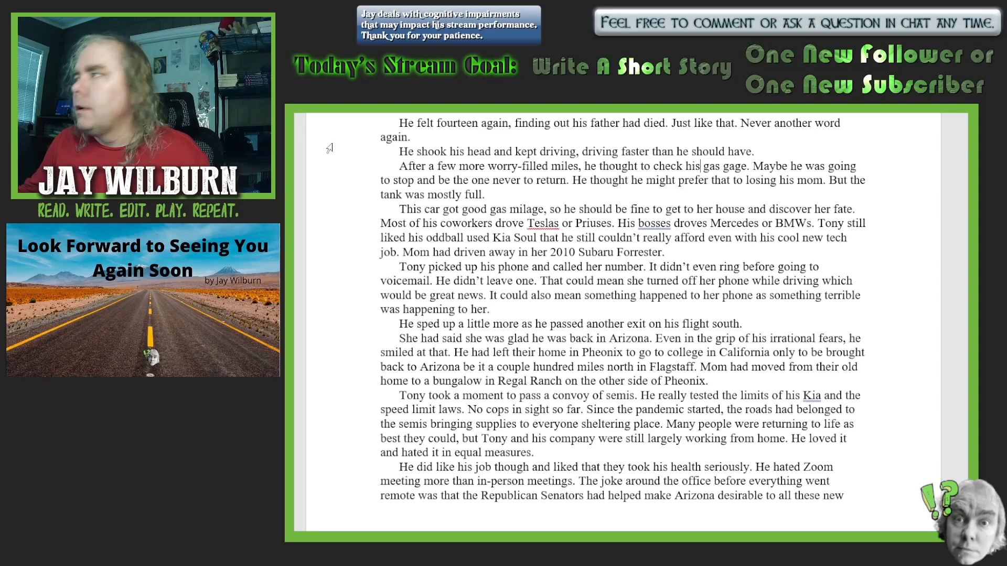
# - Insert the sentence "She would feel otherwise, he knew." between "losing his mom." and "But the tank was mostly full."
pyautogui.scroll(-1, 913, 351)
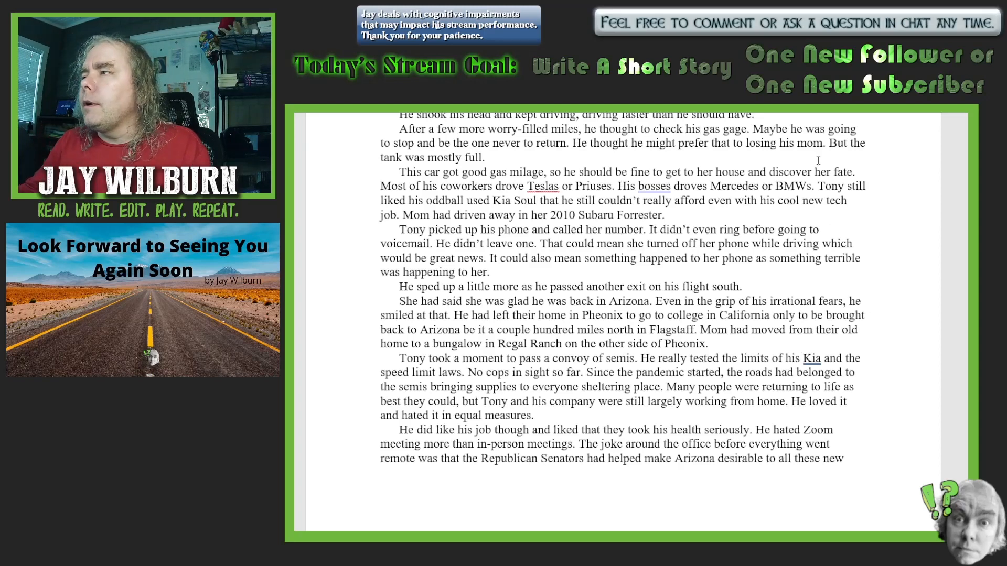
pyautogui.click(827, 145)
pyautogui.write('She wou')
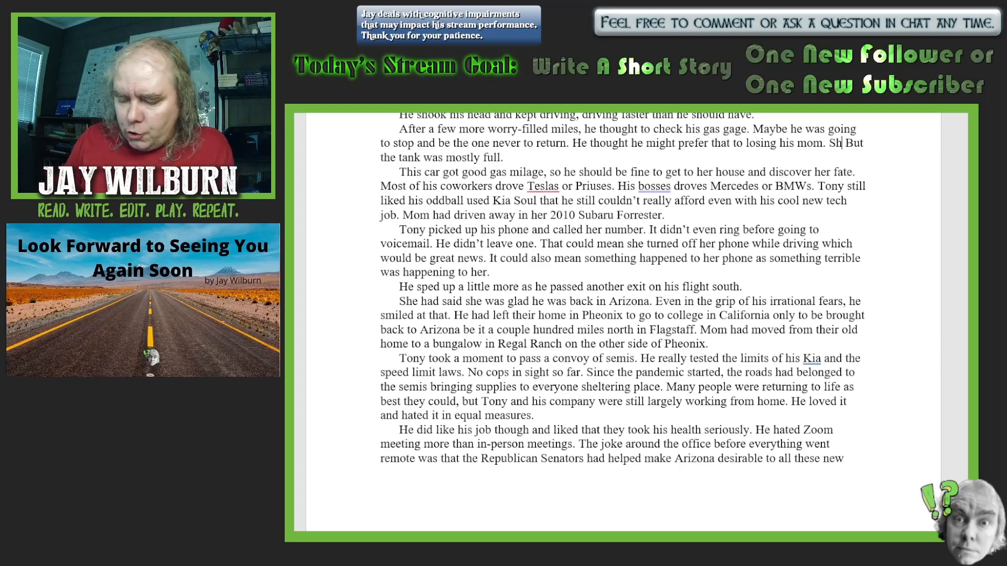
pyautogui.write('feel other')
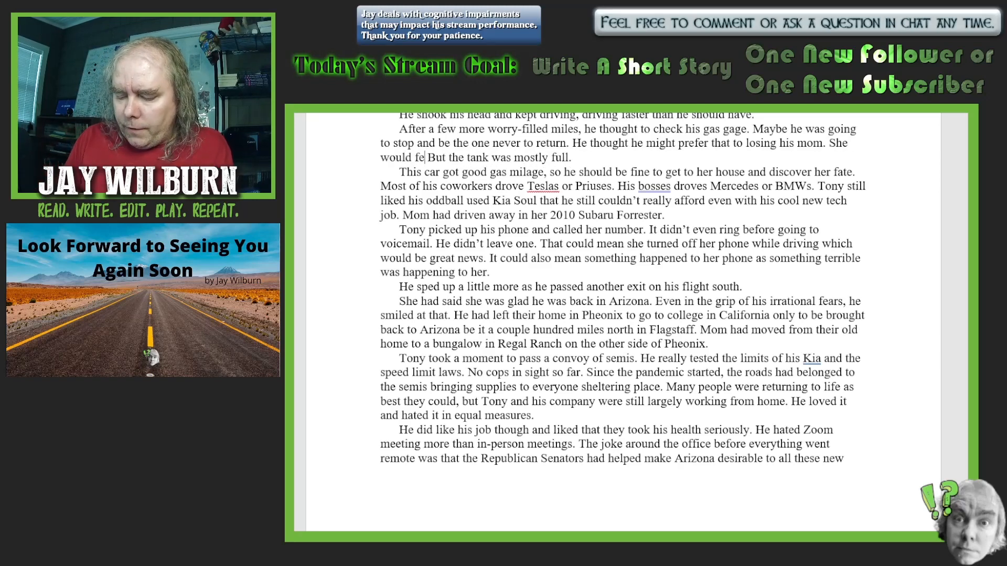
pyautogui.write('wise, ')
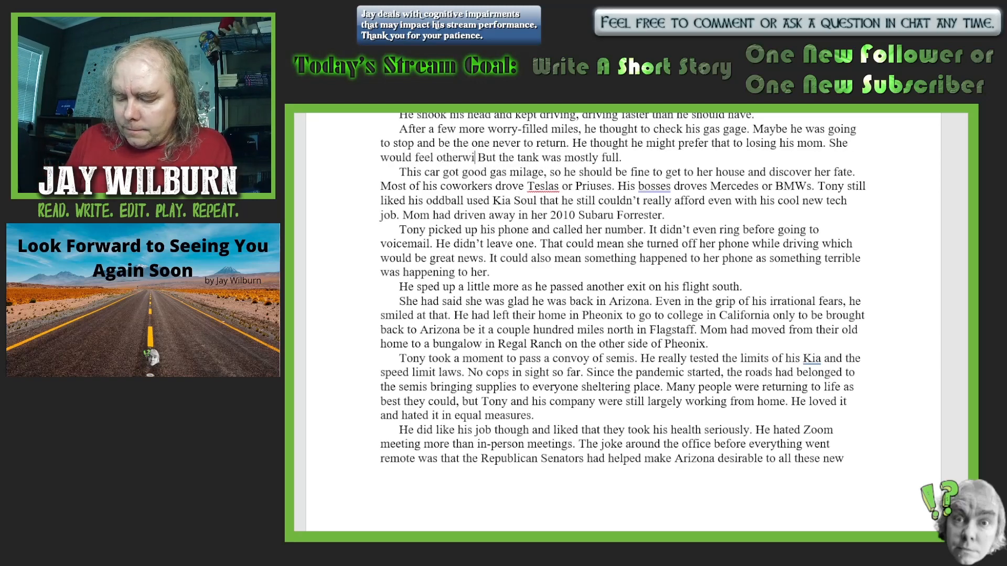
pyautogui.write('he knew')
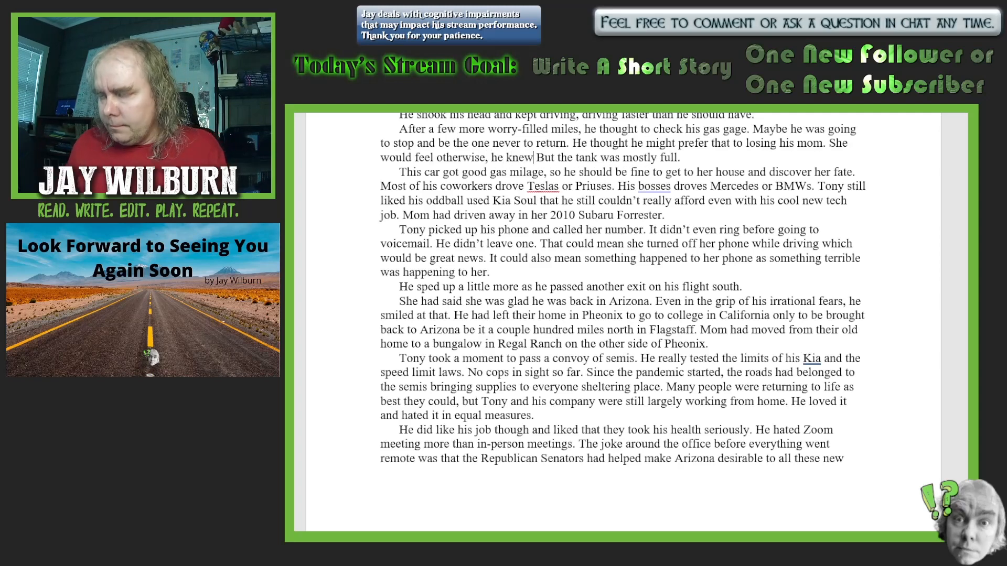
pyautogui.write('.')
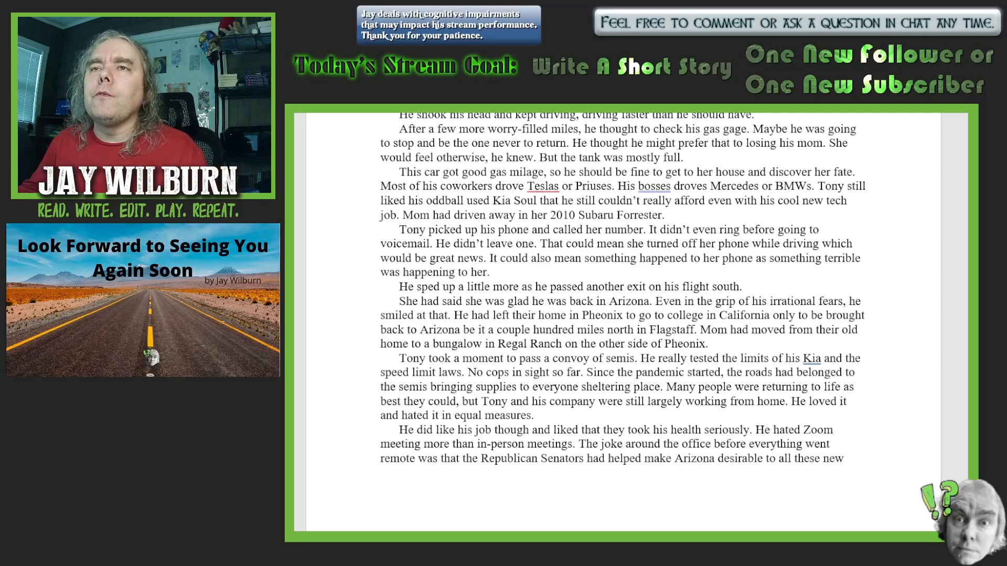
# - Add the sentence "And he would have his eyes open for it the whole" after "her 2010 Subaru Forrester."
pyautogui.scroll(-1, 847, 349)
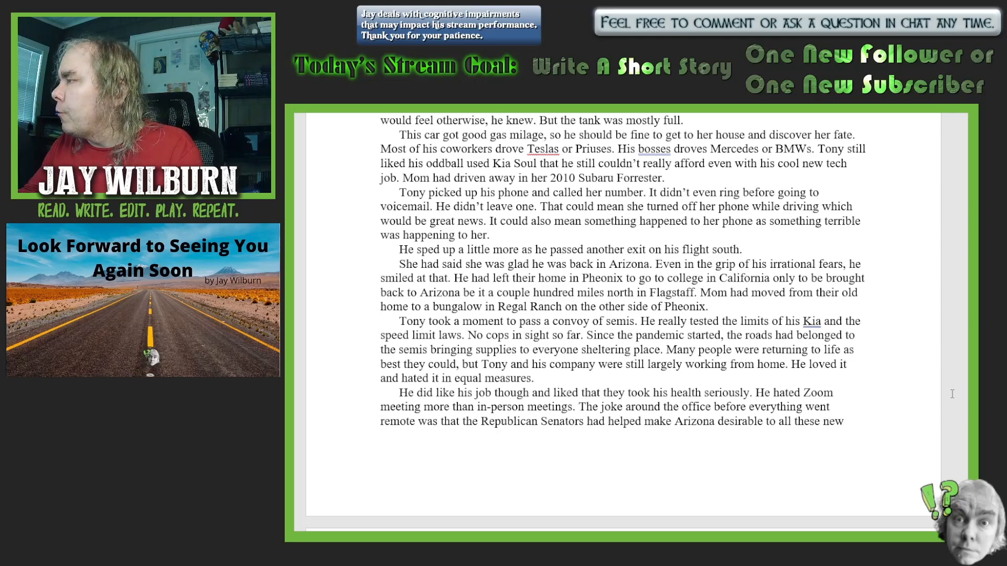
pyautogui.scroll(-1, 952, 393)
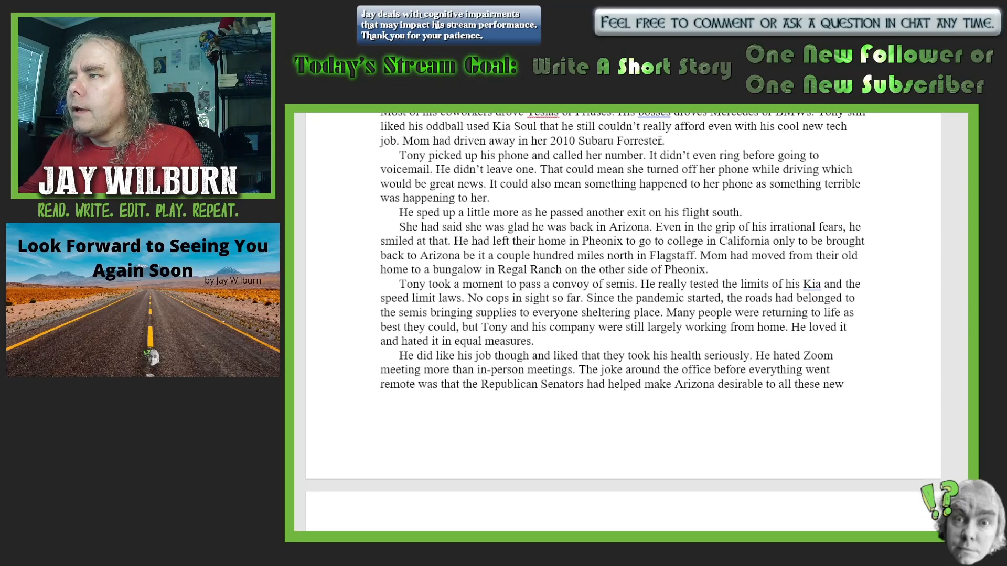
pyautogui.write('A')
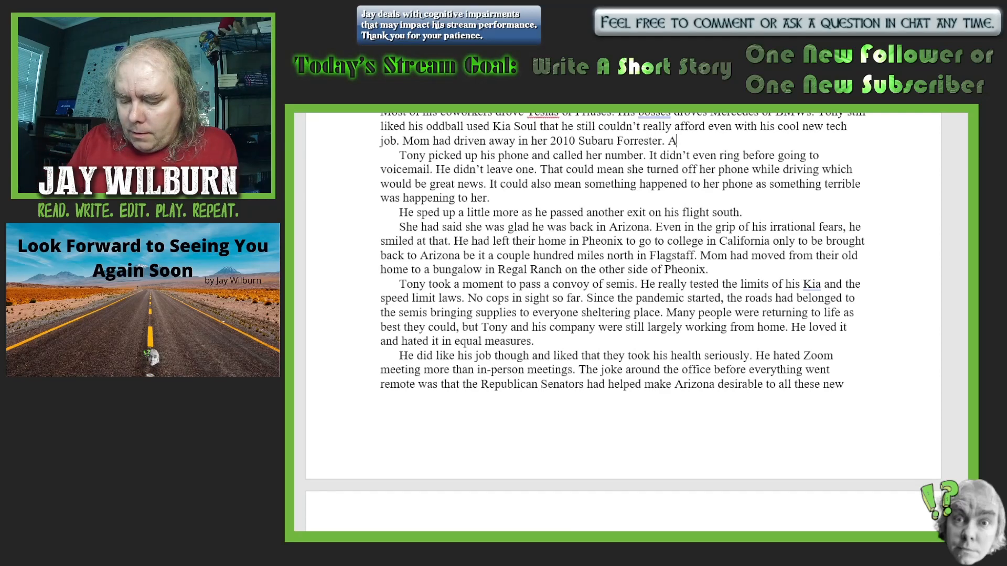
pyautogui.write('nd he wou')
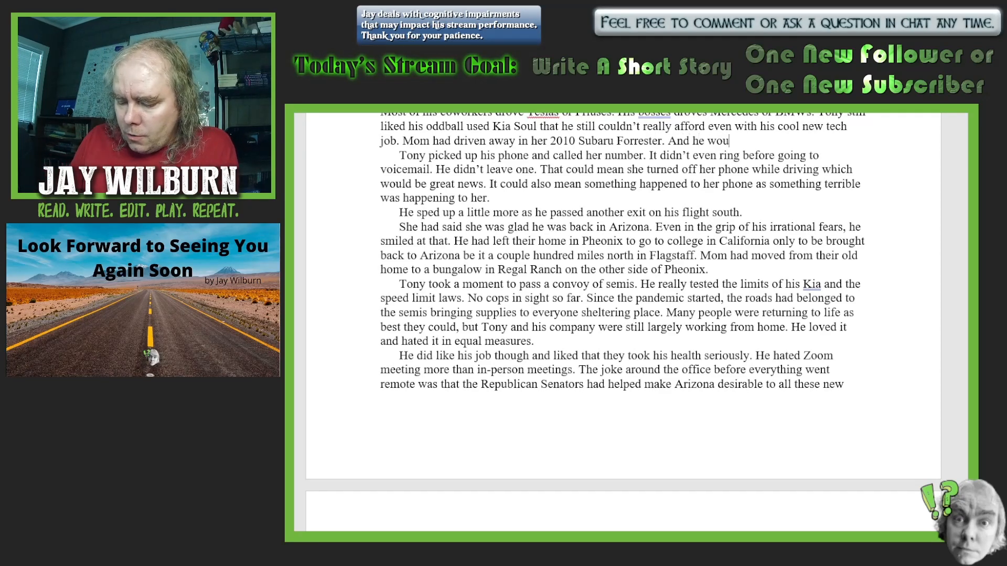
pyautogui.write('ld have hi')
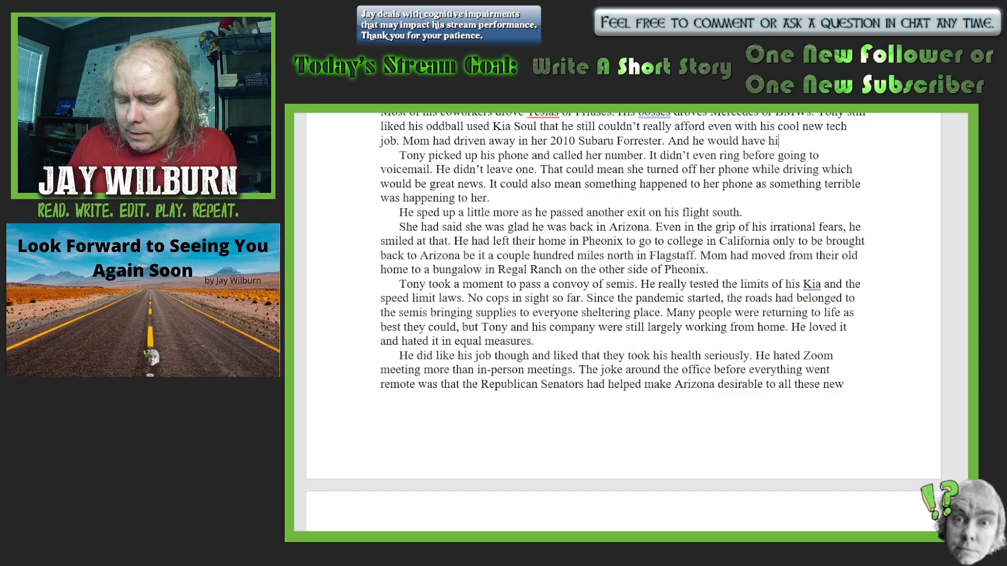
pyautogui.write('s eyes op')
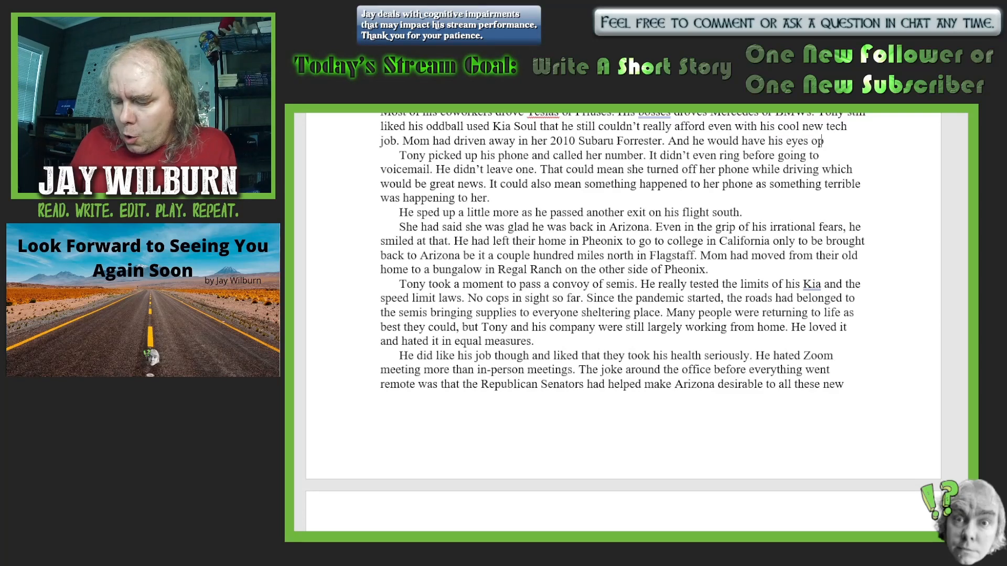
pyautogui.write('en for it')
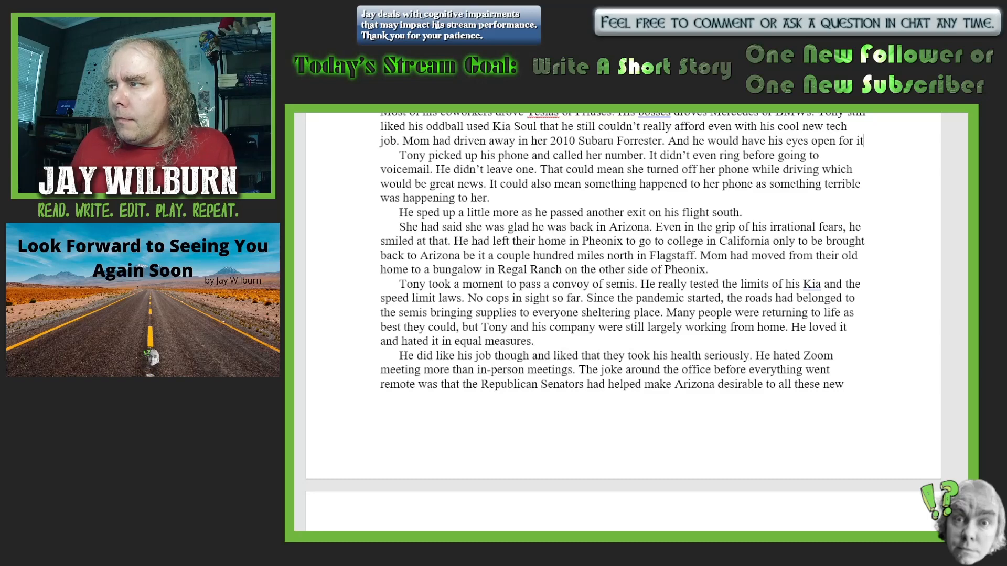
pyautogui.write(' the whole')
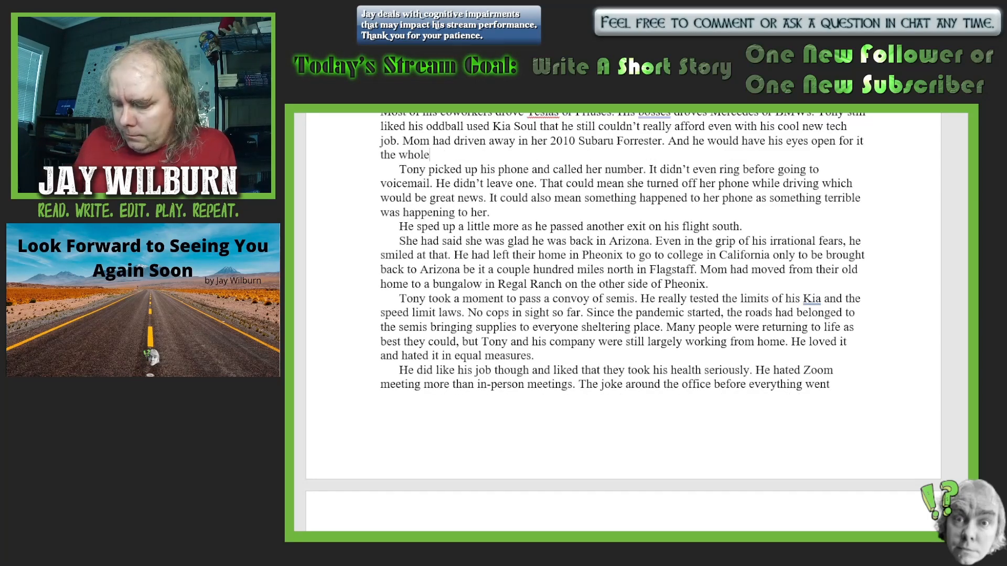
# - End that sentence with a period and add "Years ago, his father had driven off in an old pick-up truck that last time."
pyautogui.write('. Yea')
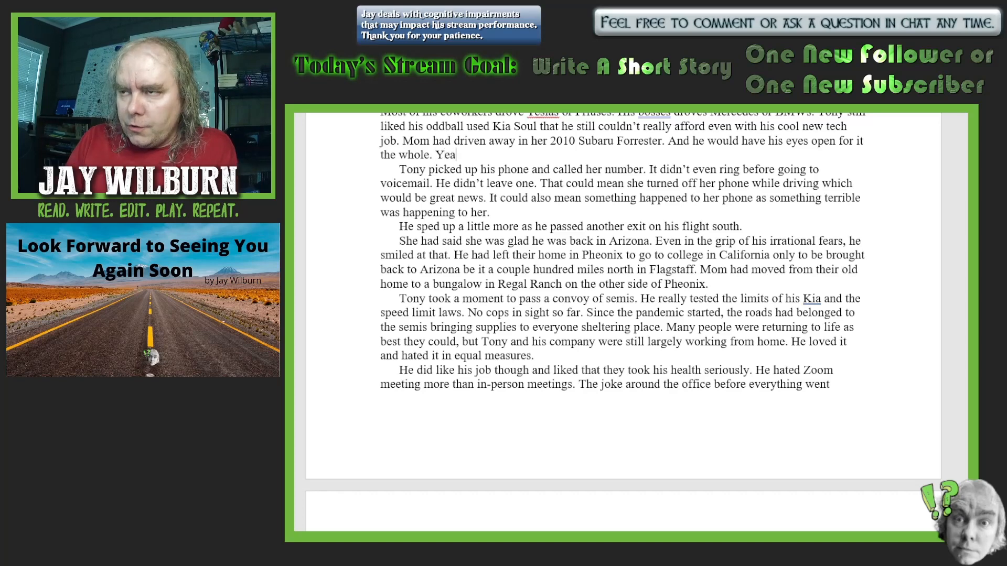
pyautogui.write('rs ago, ')
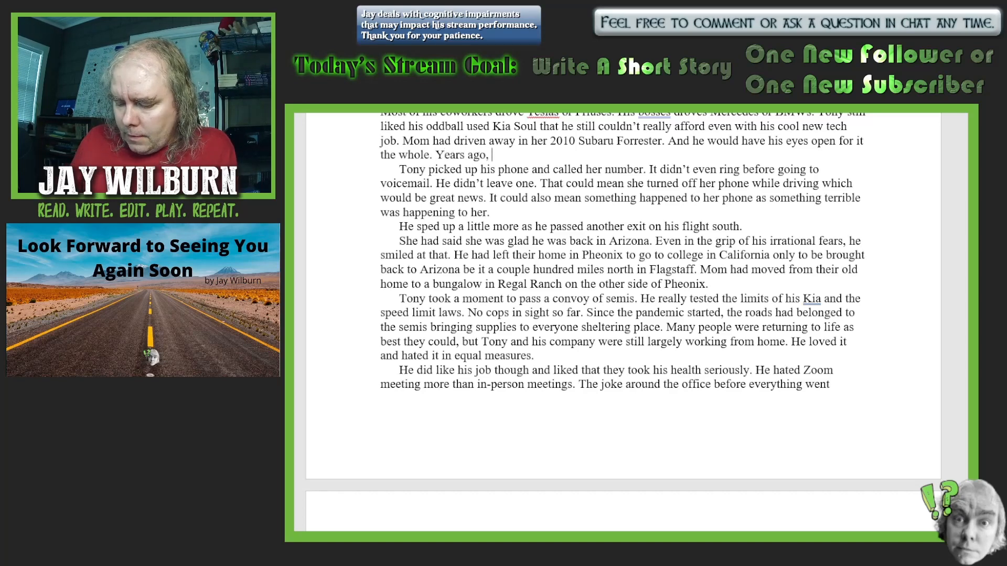
pyautogui.write('his father')
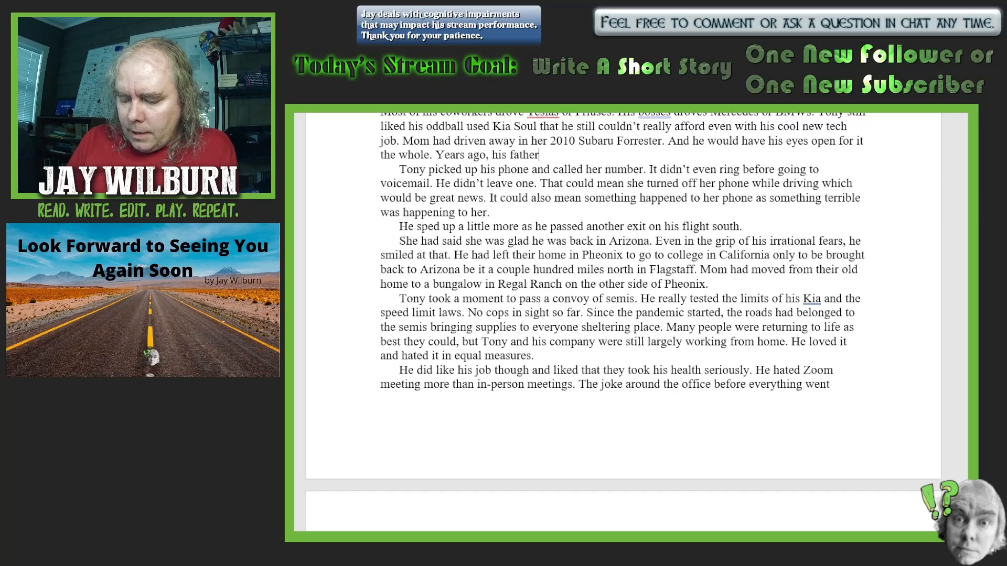
pyautogui.write(' had drive')
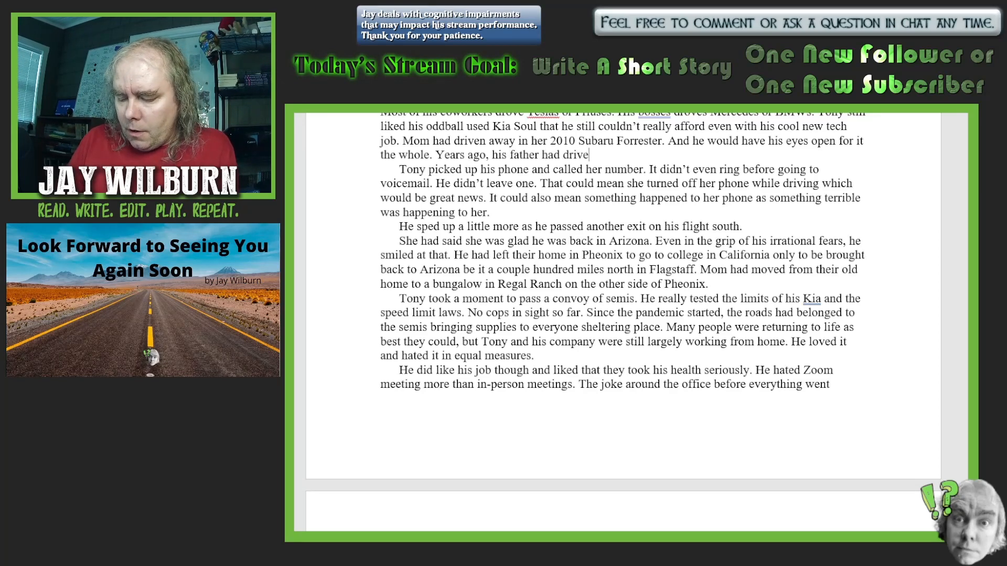
pyautogui.write('n off in a')
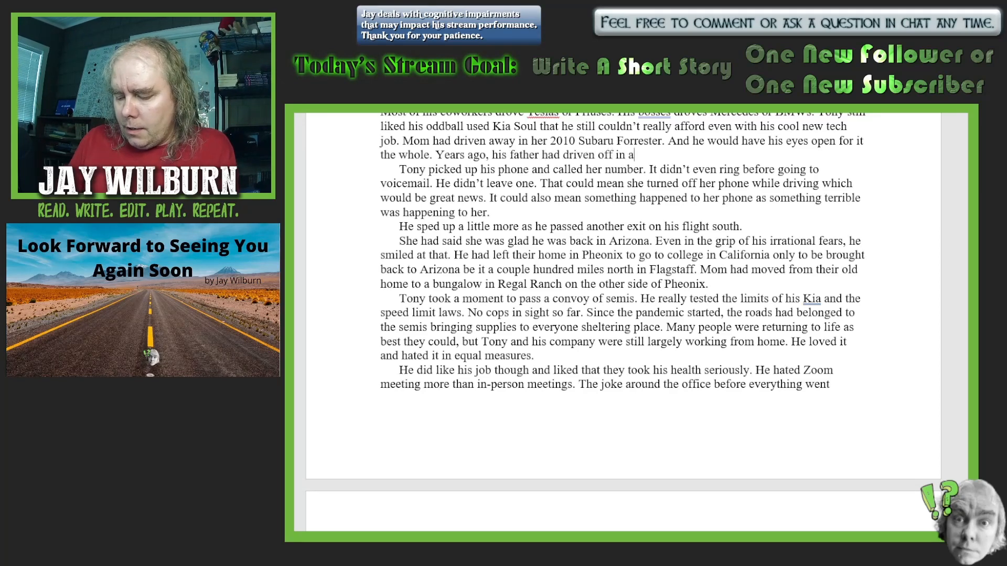
pyautogui.write('n old pi')
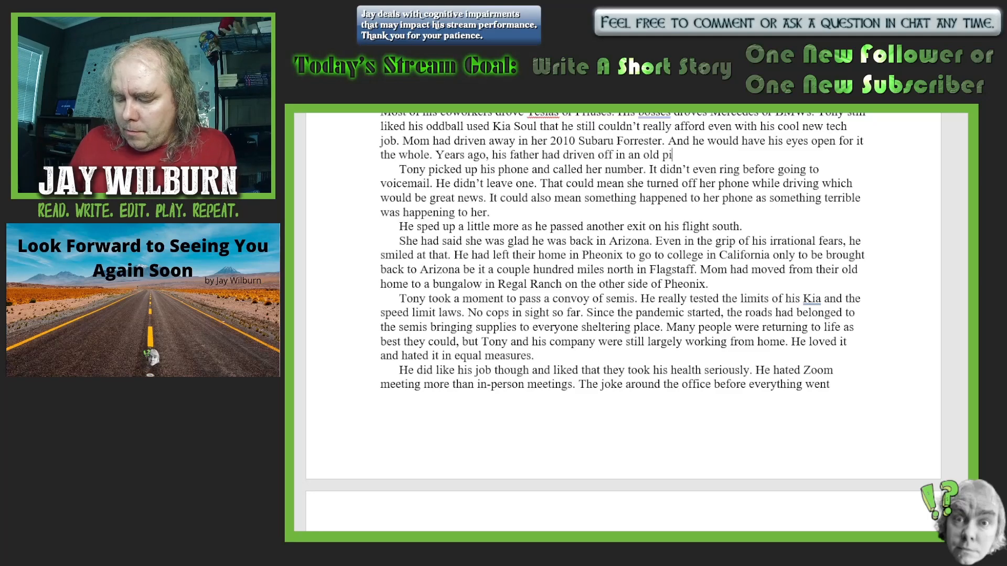
pyautogui.write('ck-up ')
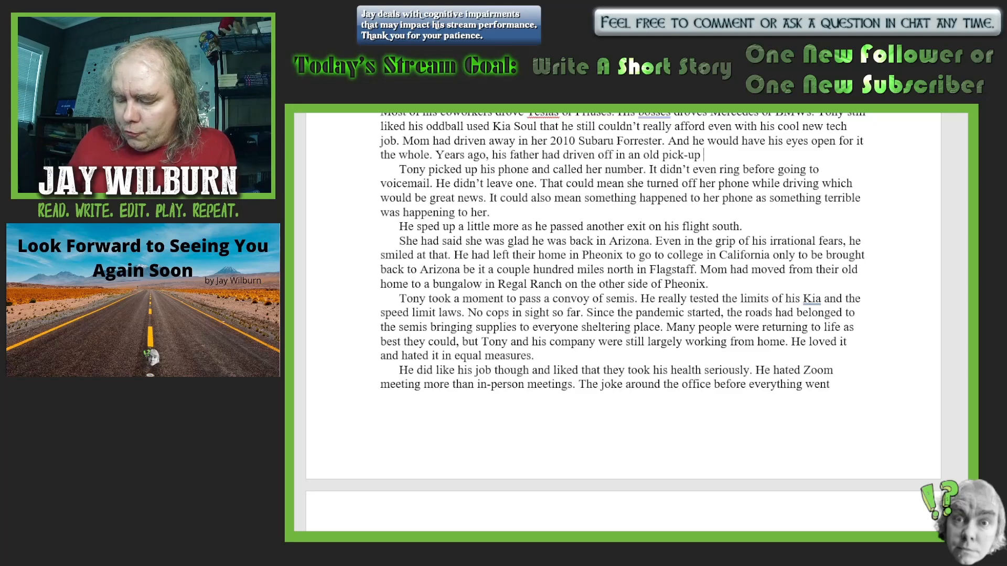
pyautogui.write('truck ')
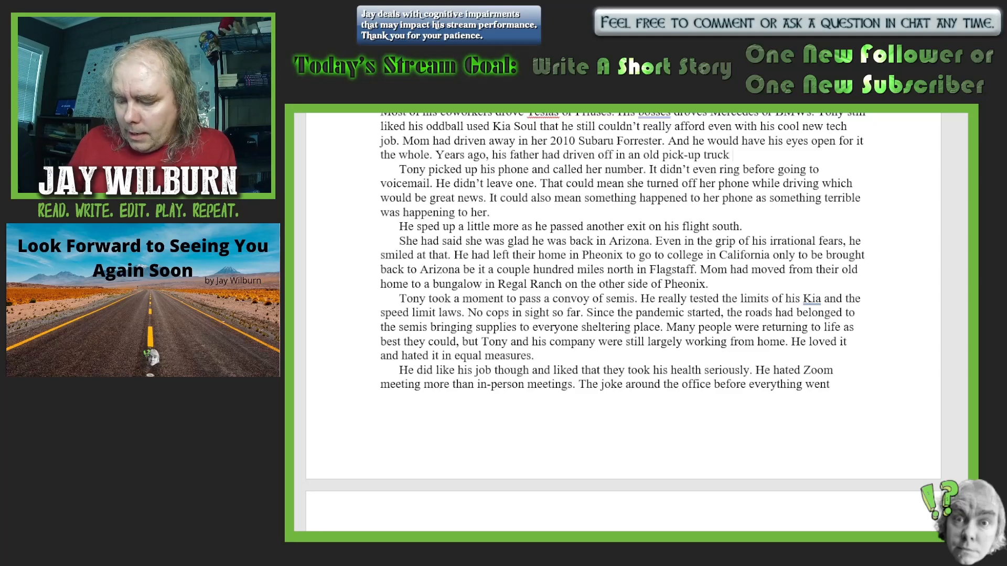
pyautogui.write('that last')
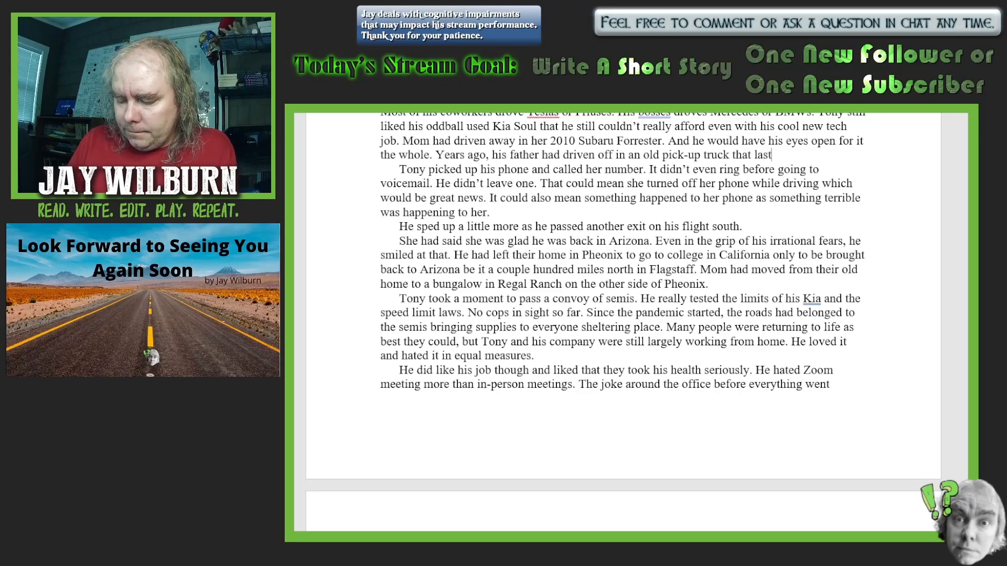
pyautogui.write(' time')
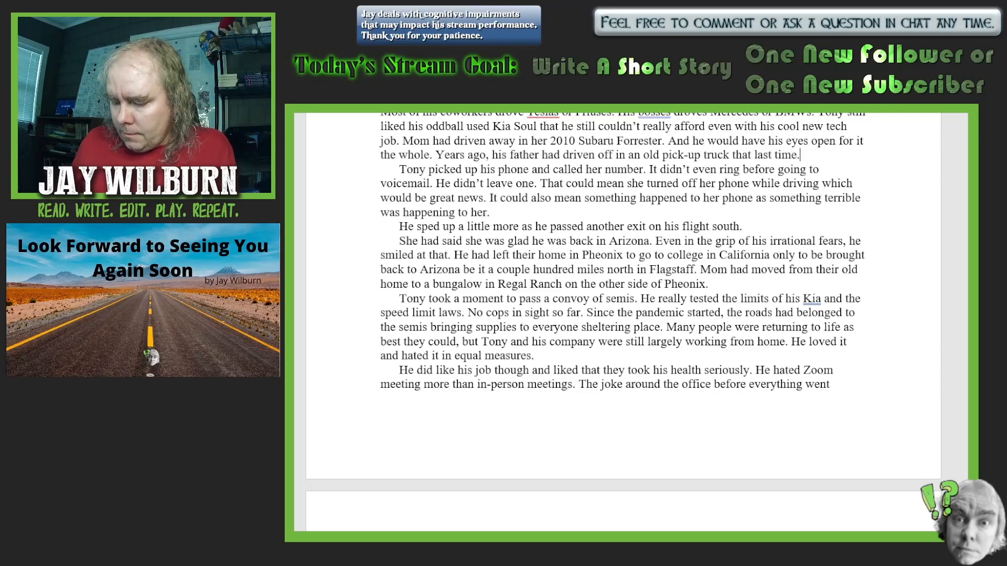
# - Continue the paragraph after "that last time." with "Tony couldn't recall the model or the year."
pyautogui.write('. T')
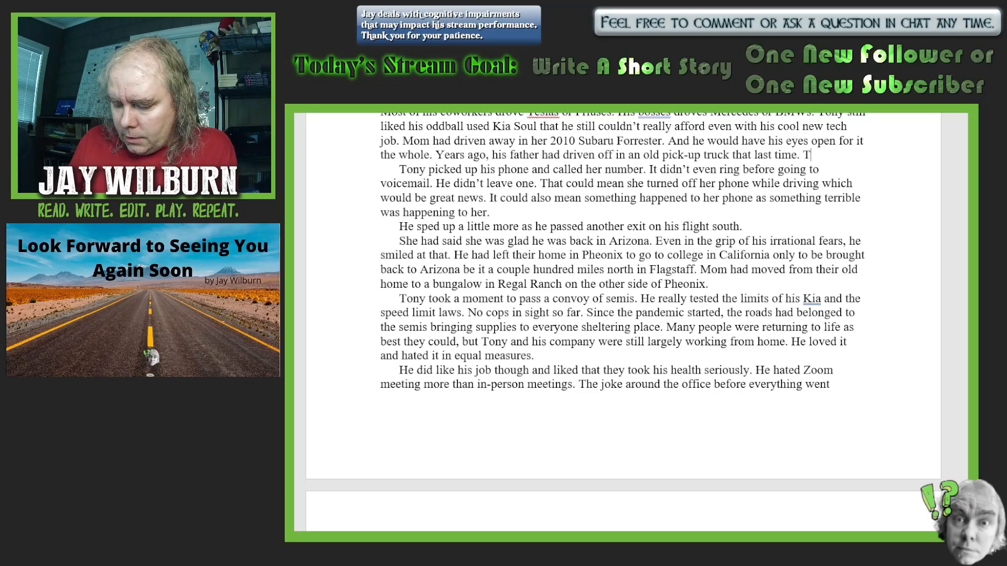
pyautogui.write('ony couldn')
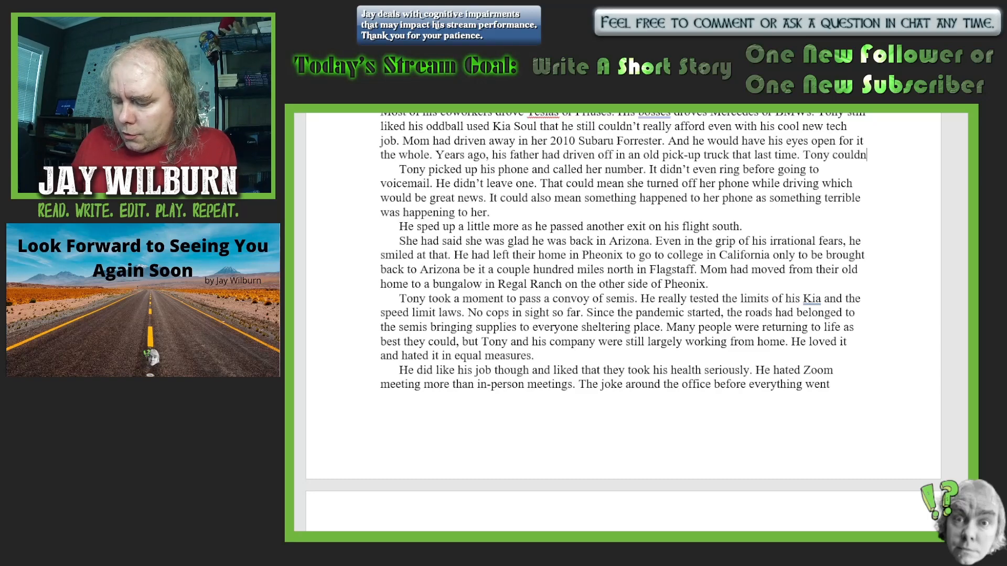
pyautogui.write("'t recall t")
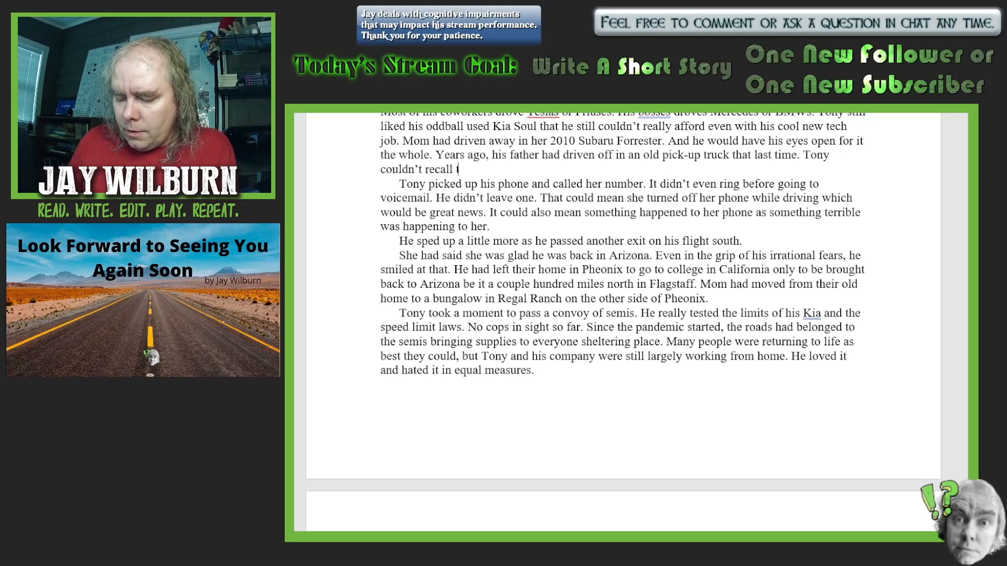
pyautogui.write('he model o')
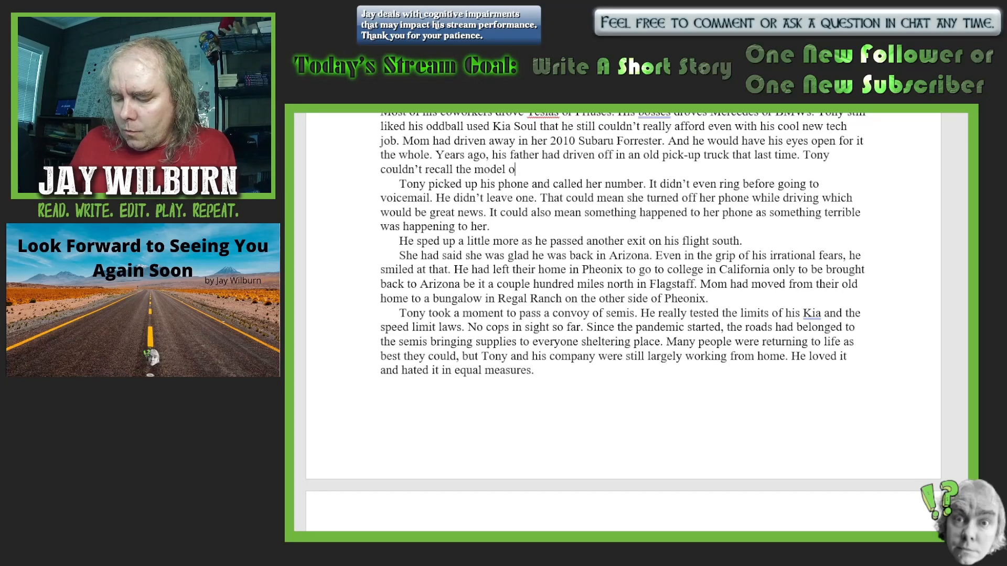
pyautogui.write('r the y')
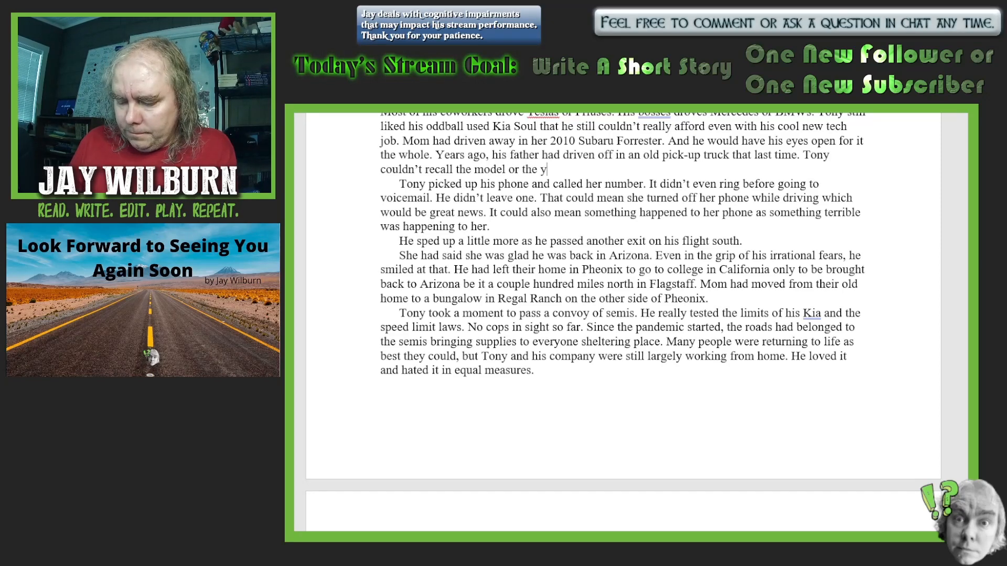
pyautogui.write('ear. If h')
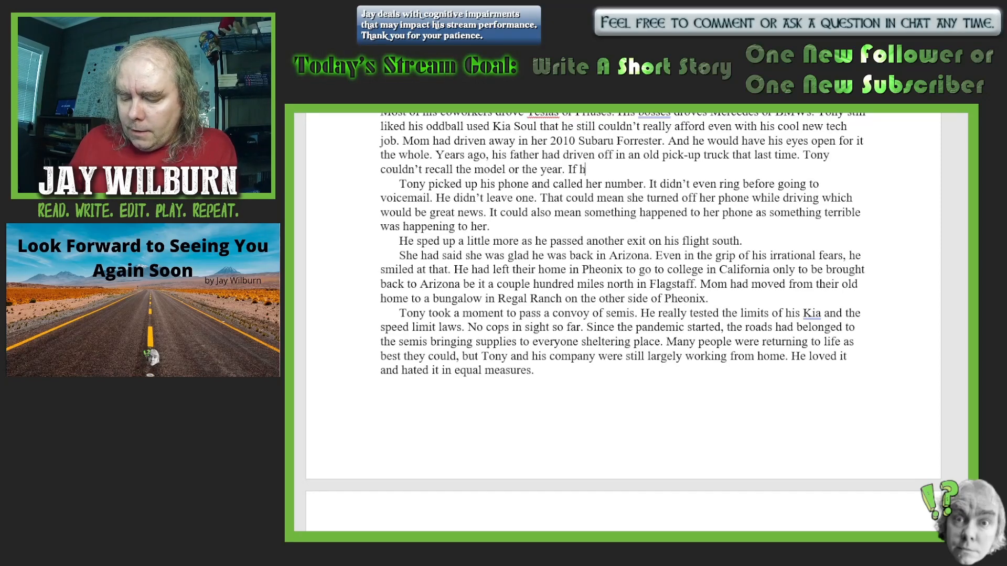
# - Close the Subaru paragraph with the sentence "If he ever saw his mother again, maybe she would remember."
pyautogui.write('e ever saw')
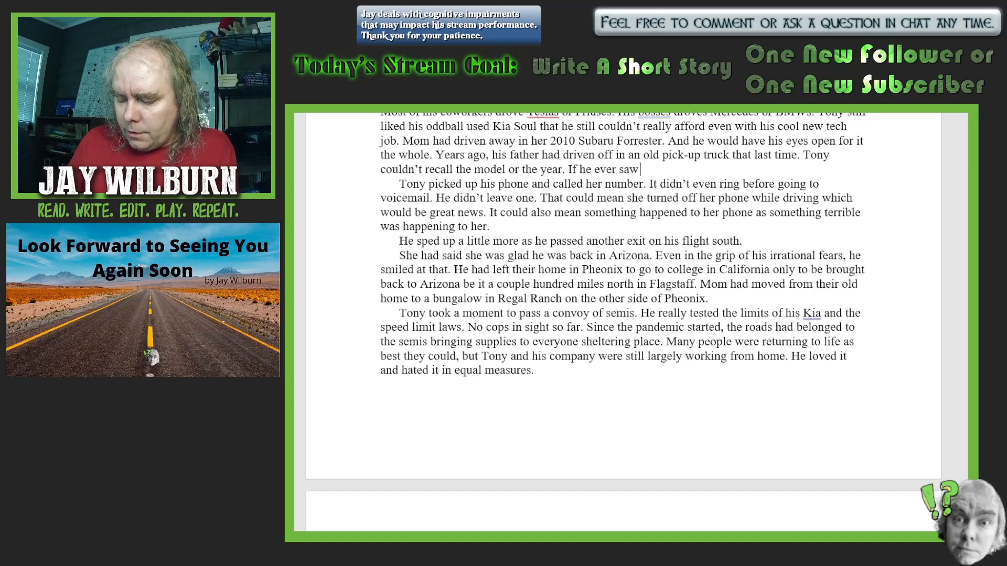
pyautogui.write(' his mother')
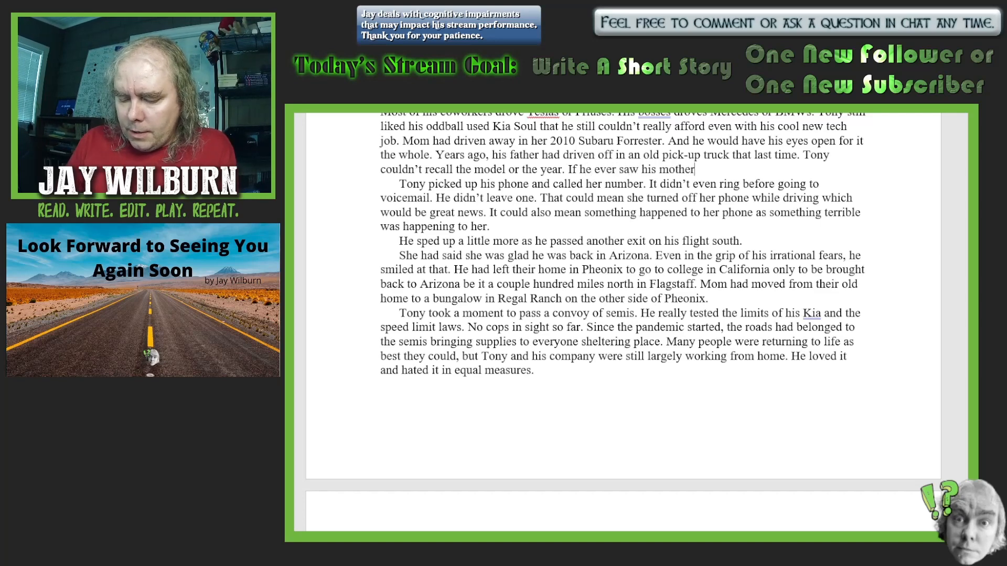
pyautogui.write(' again, ')
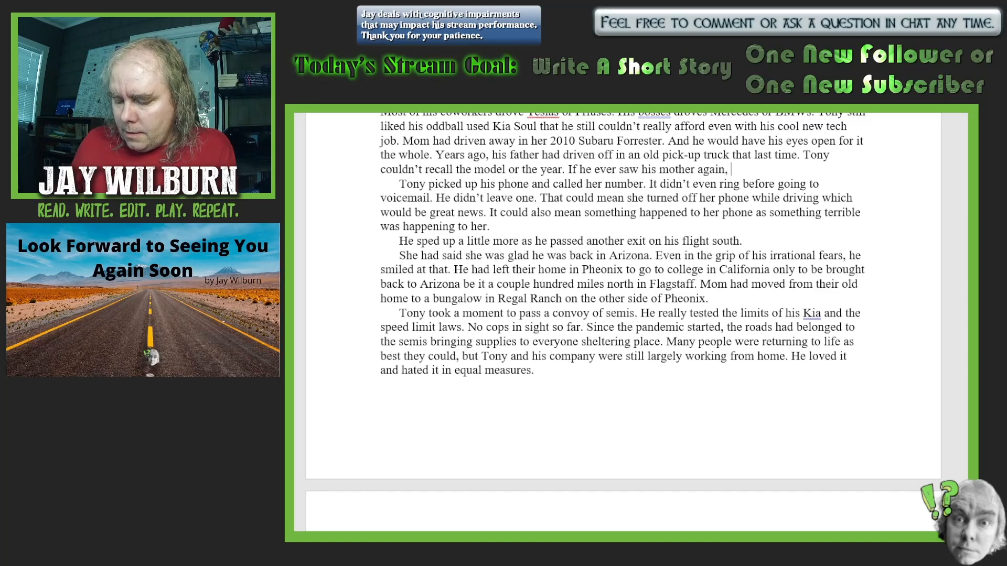
pyautogui.write('maybe she')
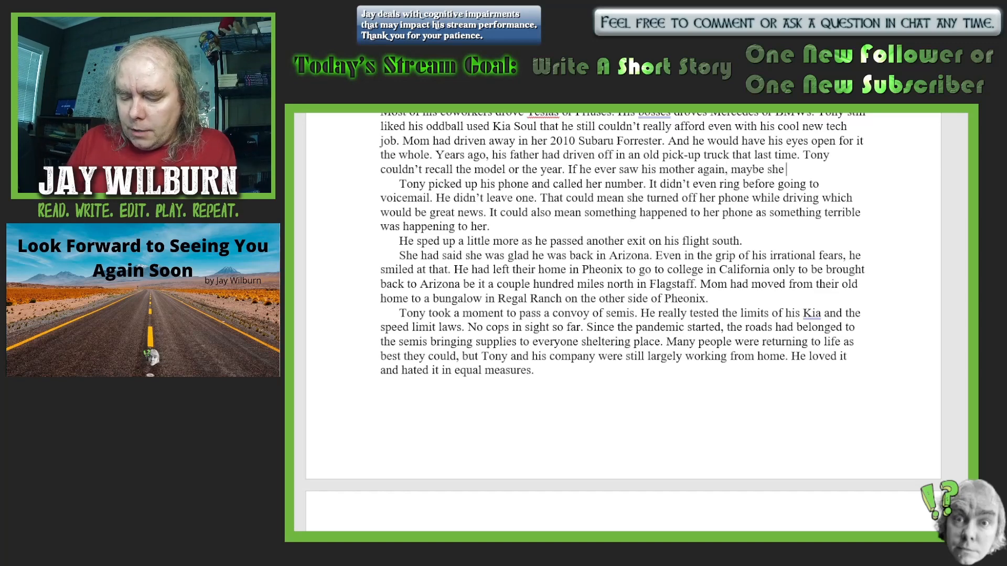
pyautogui.write(' would re')
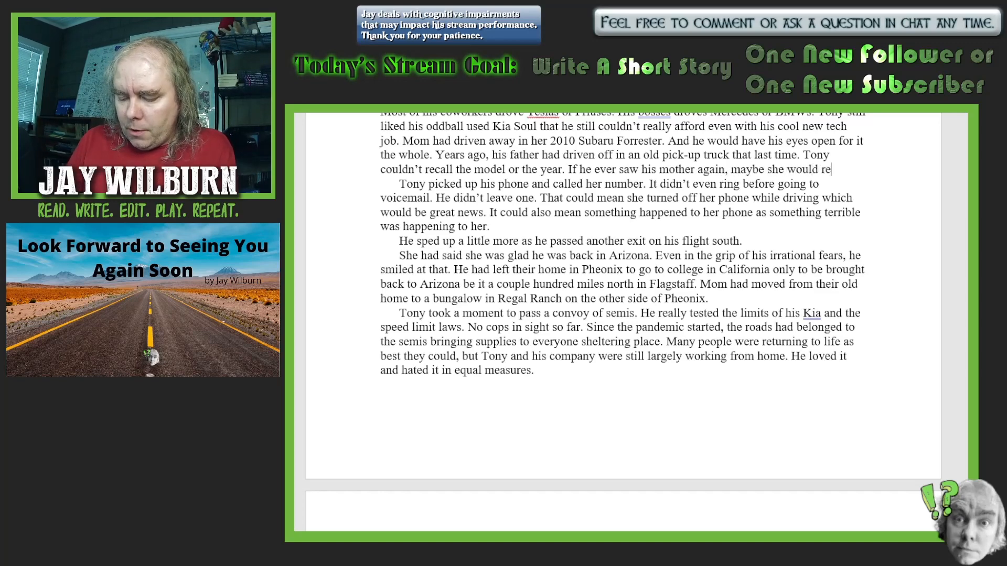
pyautogui.write('member.')
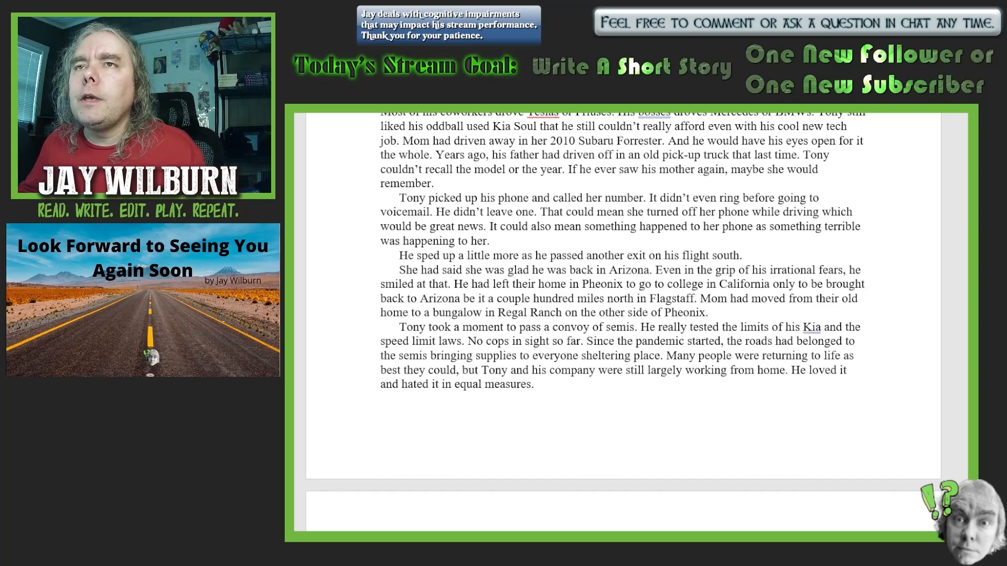
# - Delete "be it" between "back to Arizona" and "a couple hundred miles north in Flagstaff"
pyautogui.scroll(-1, 804, 328)
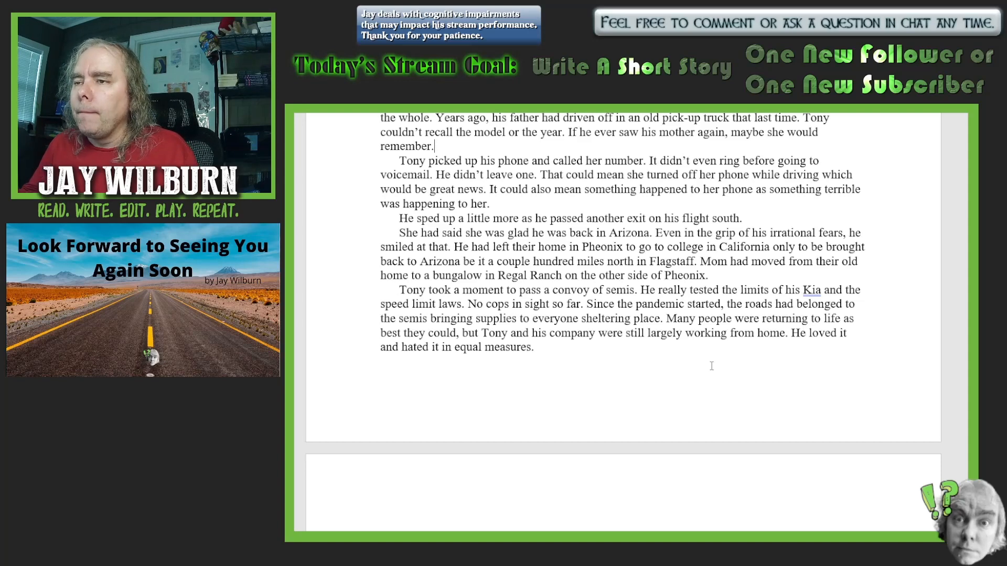
pyautogui.scroll(-2, 711, 365)
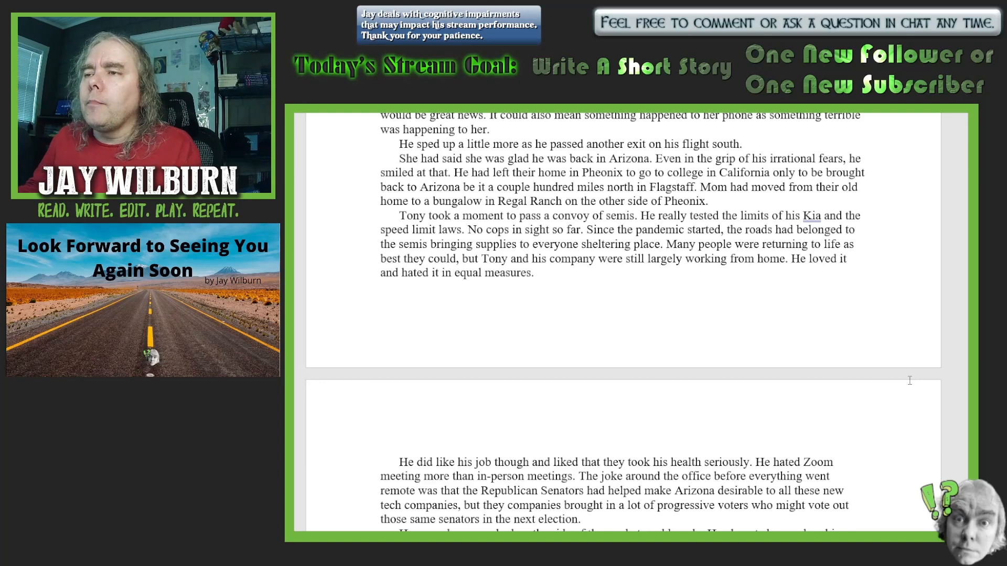
pyautogui.click(461, 188)
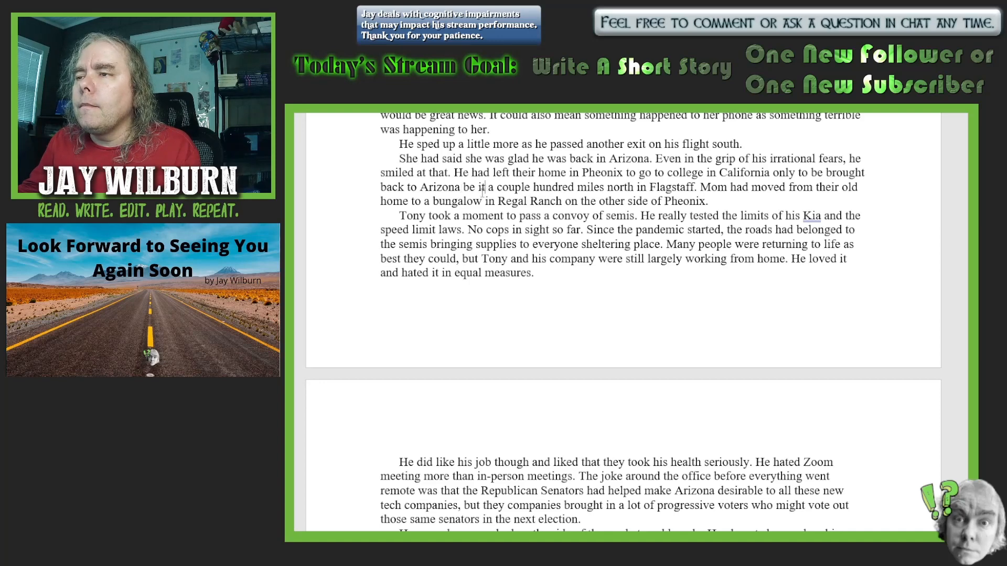
pyautogui.press('BackSpace')
pyautogui.press('BackSpace')
pyautogui.press('BackSpace')
pyautogui.press('BackSpace')
pyautogui.press('BackSpace')
pyautogui.press('BackSpace')
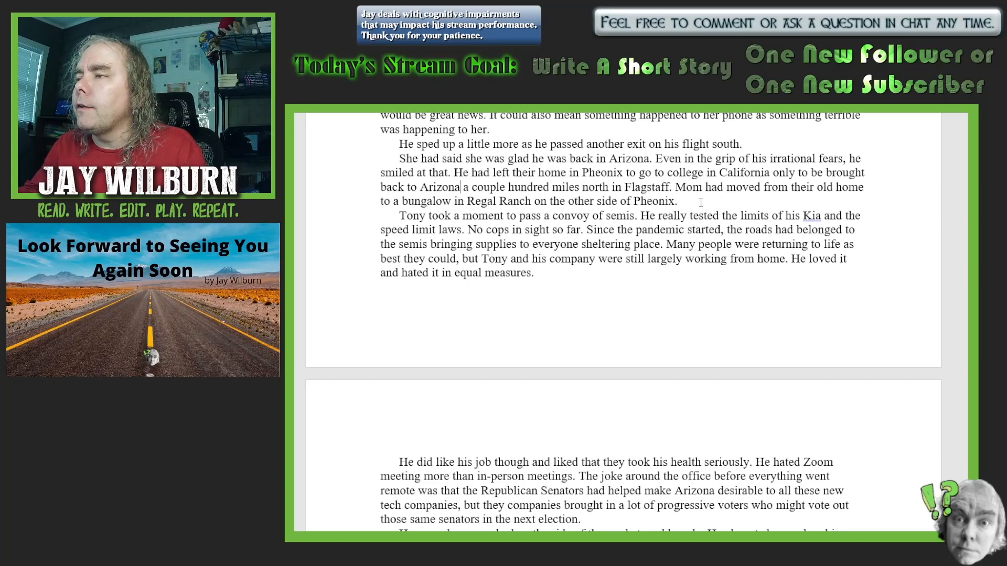
# - After "the other side of Pheonix." add "No reason to keep up that big house when she was there alone"
pyautogui.write('No re')
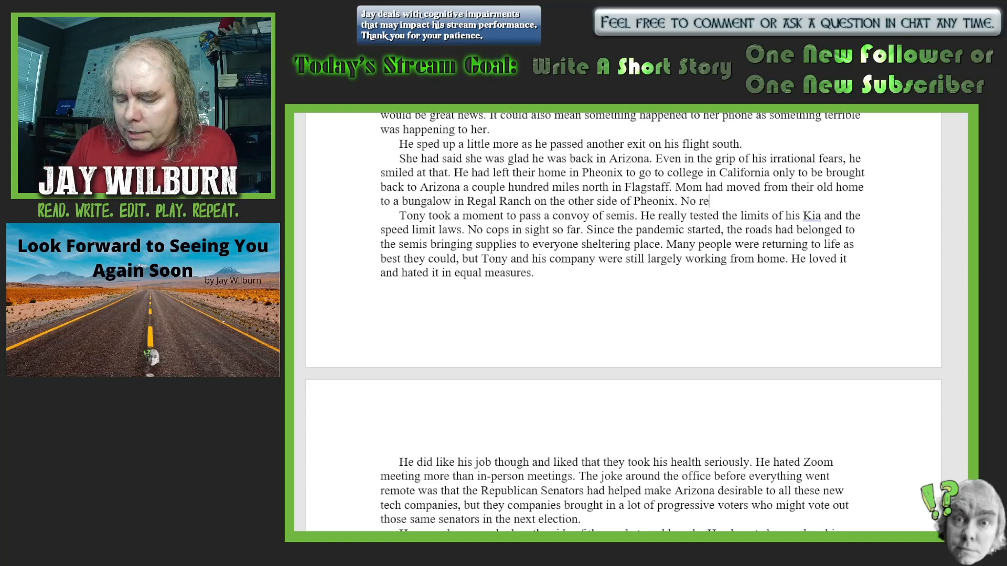
pyautogui.write('ason to kee')
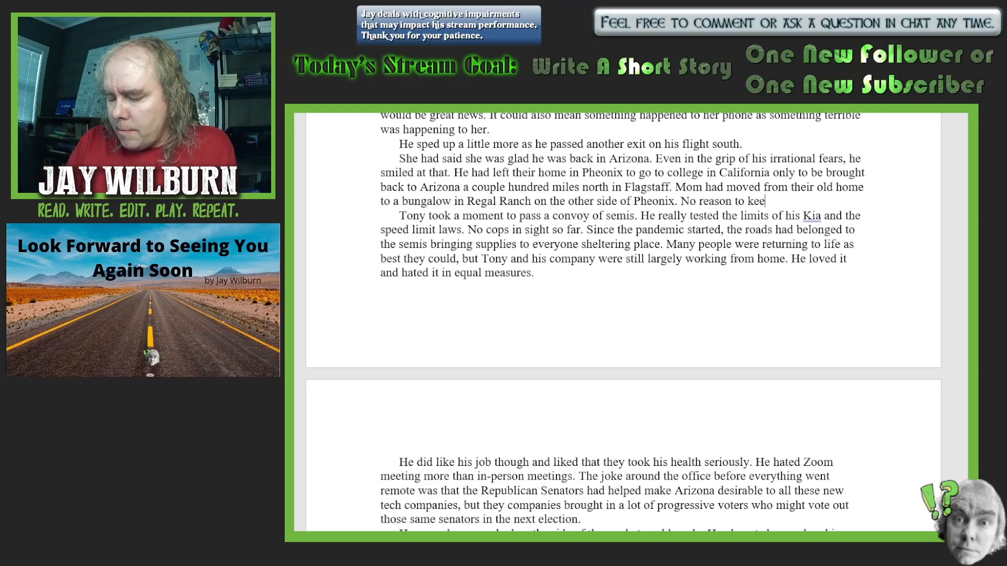
pyautogui.write('p up that ')
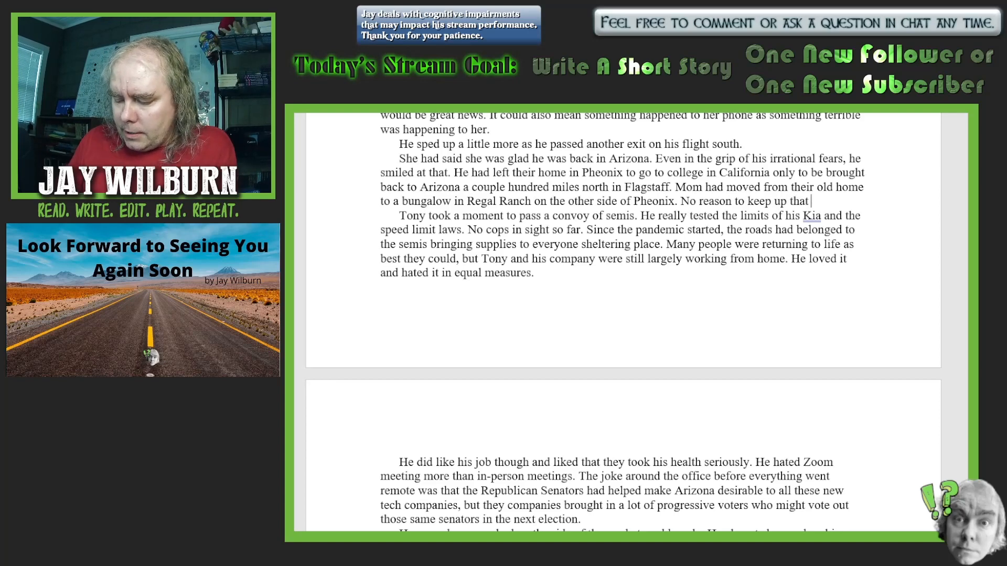
pyautogui.write('big hous')
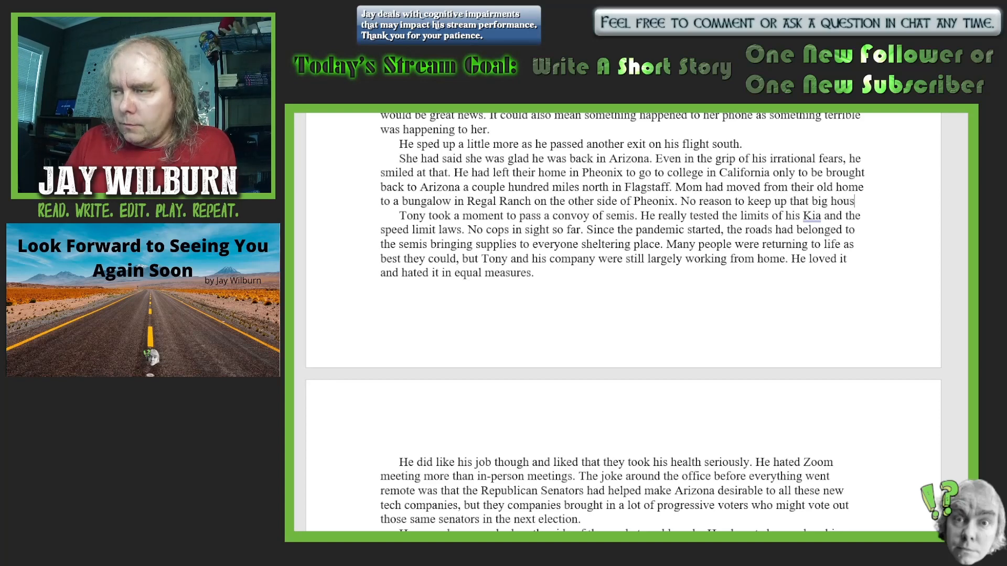
pyautogui.write('e when s')
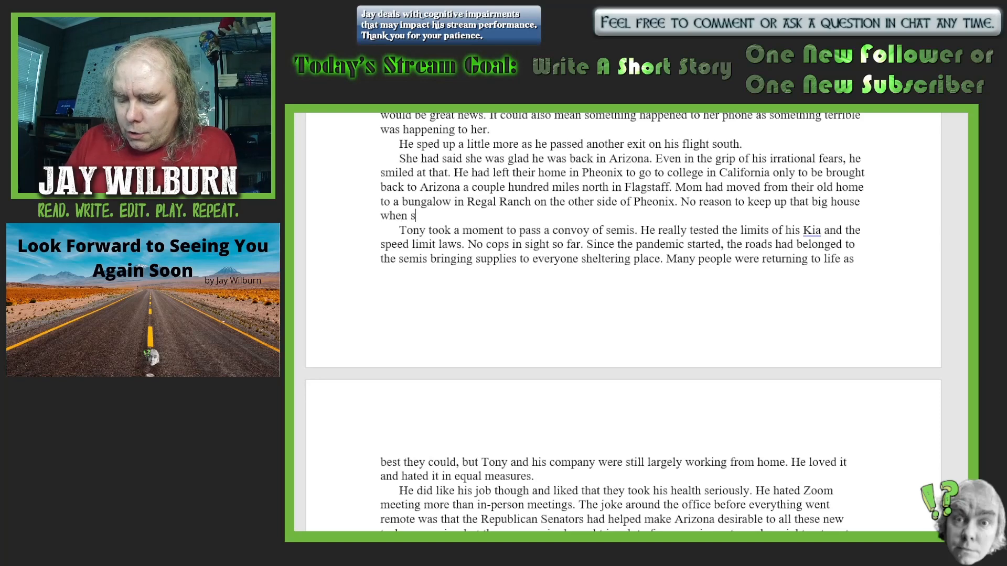
pyautogui.write('he was the')
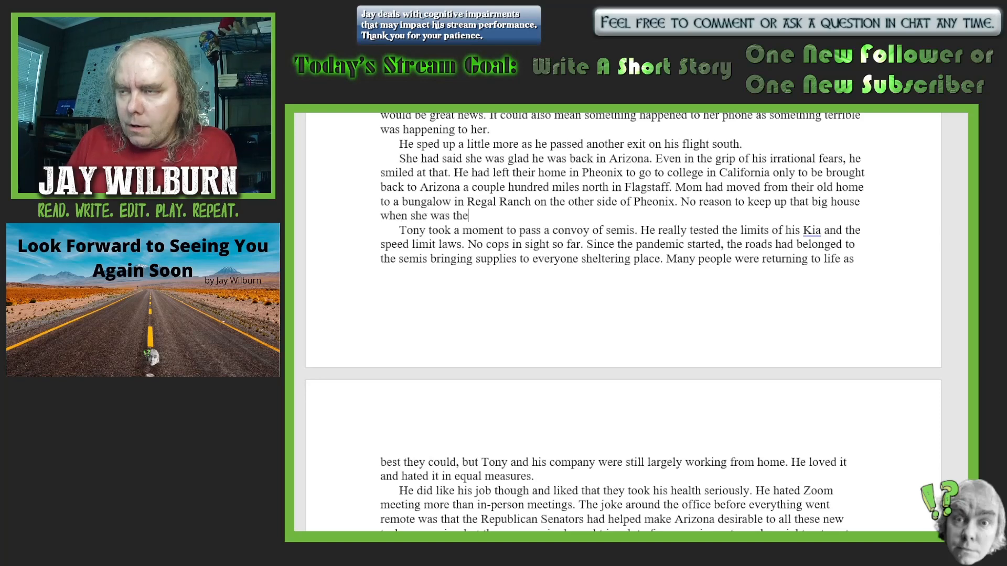
pyautogui.write('re alone')
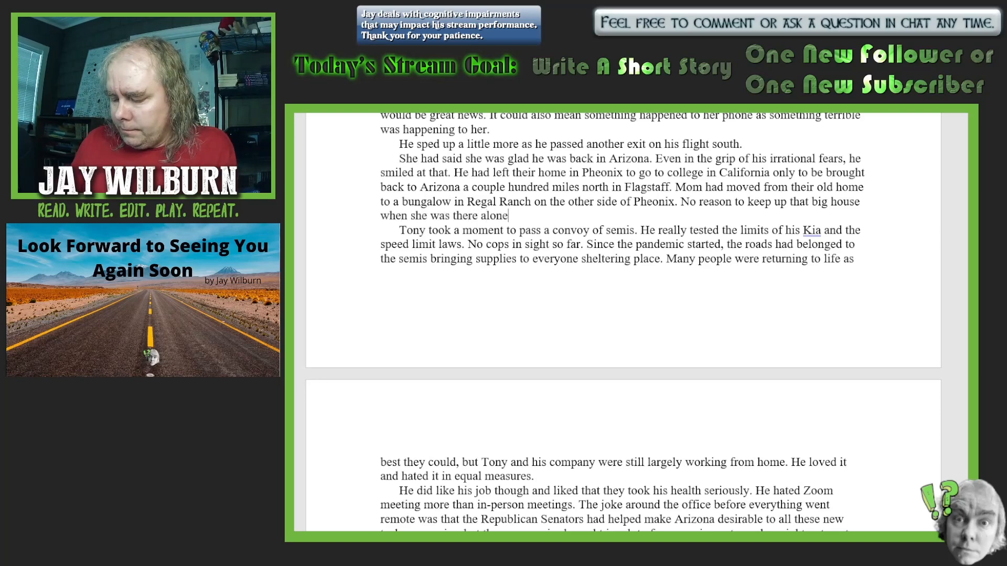
# - End that sentence with a period and add "He realized he'd have to be the one to sell her new house if something happened to her."
pyautogui.write('. He ')
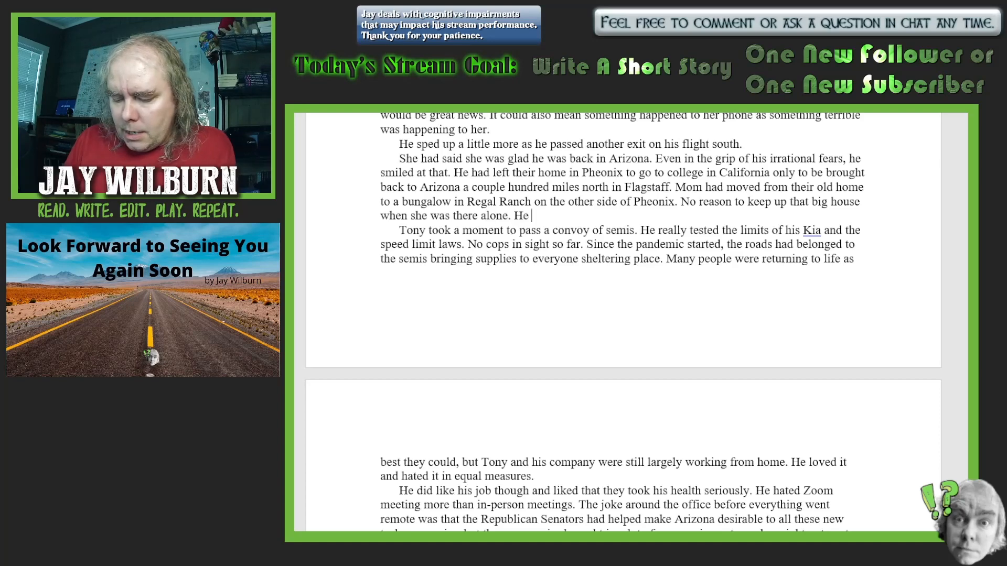
pyautogui.write('realized h')
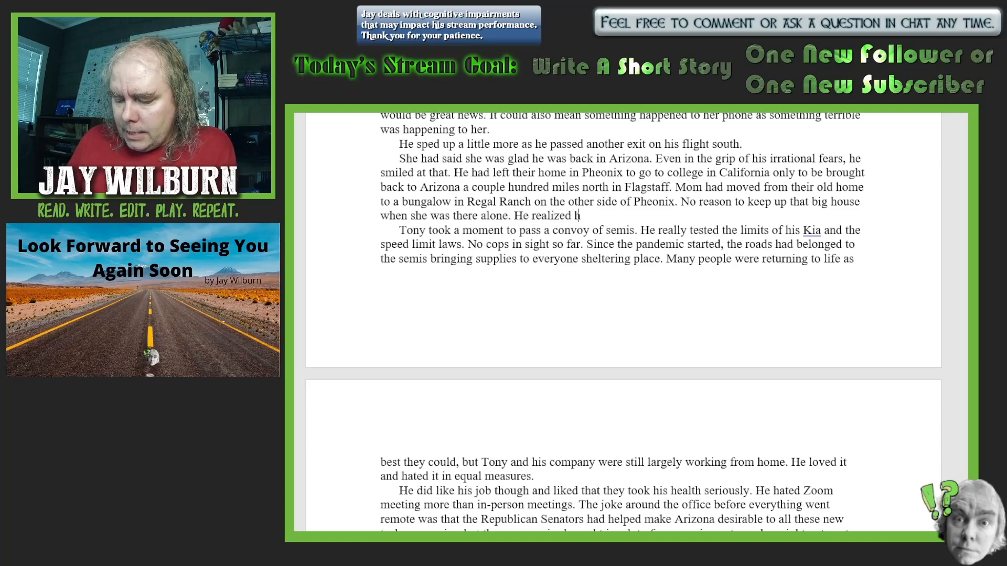
pyautogui.write("e'd have ")
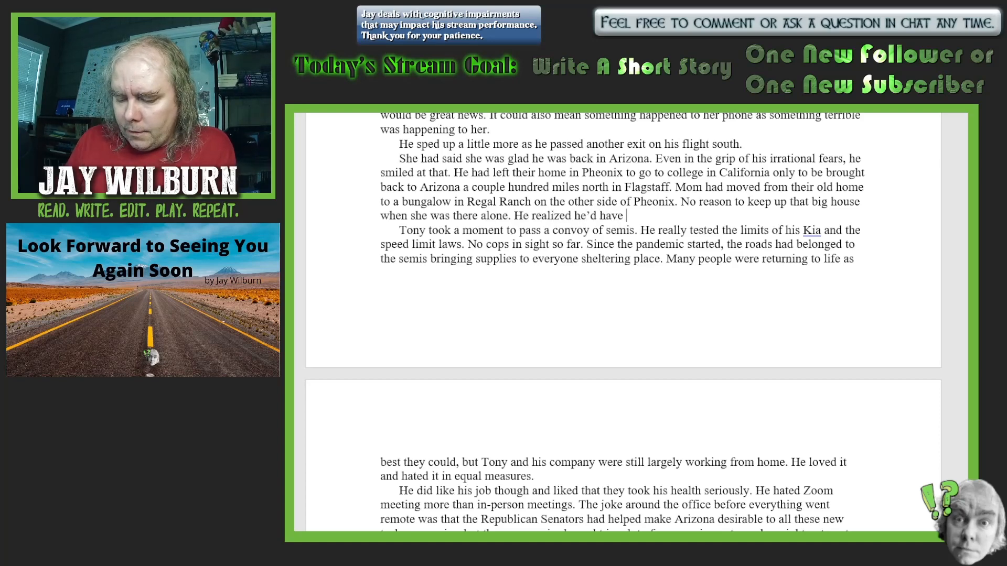
pyautogui.write('to be the o')
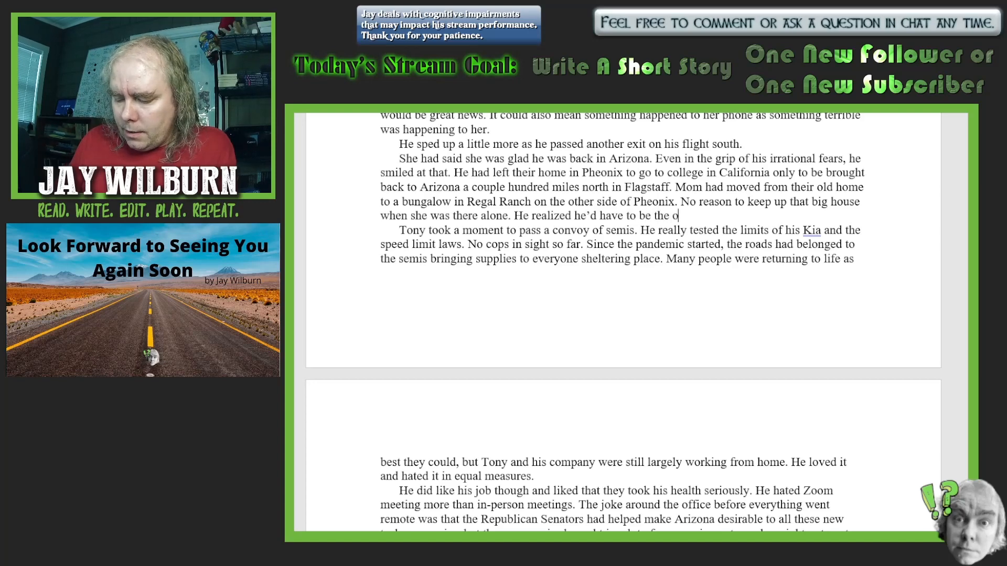
pyautogui.write('ne to sell')
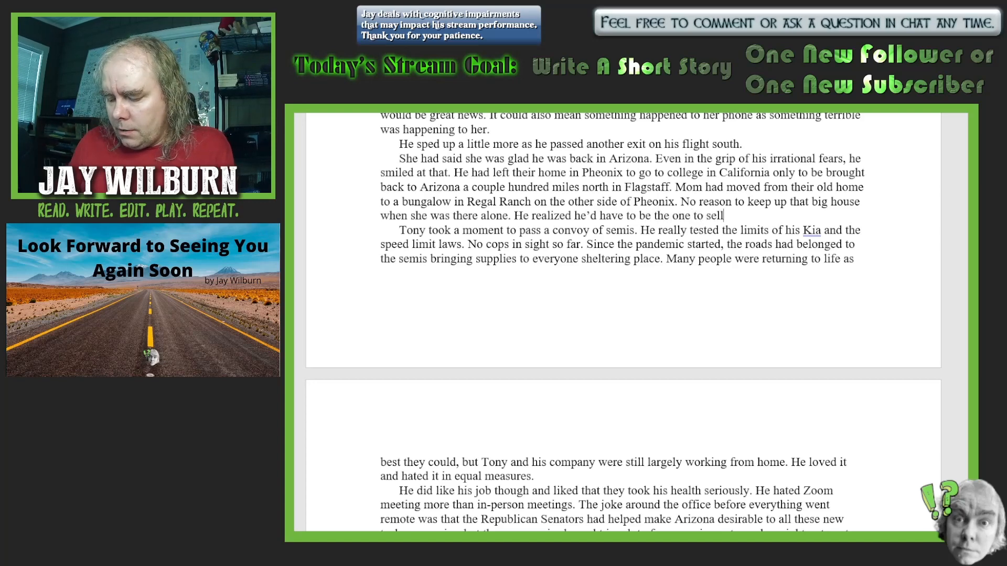
pyautogui.write(' her new h')
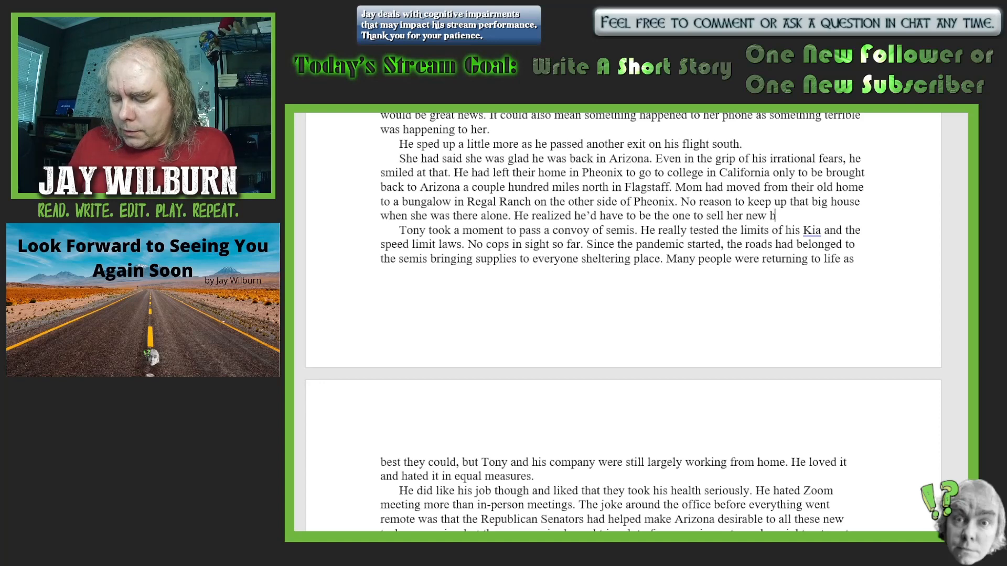
pyautogui.write('ouse if s')
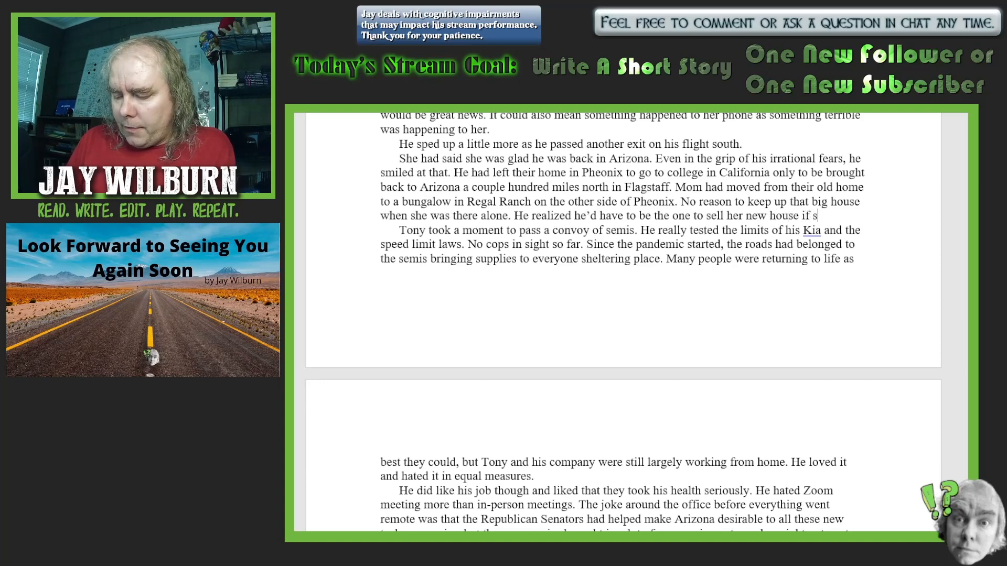
pyautogui.write('omething ha')
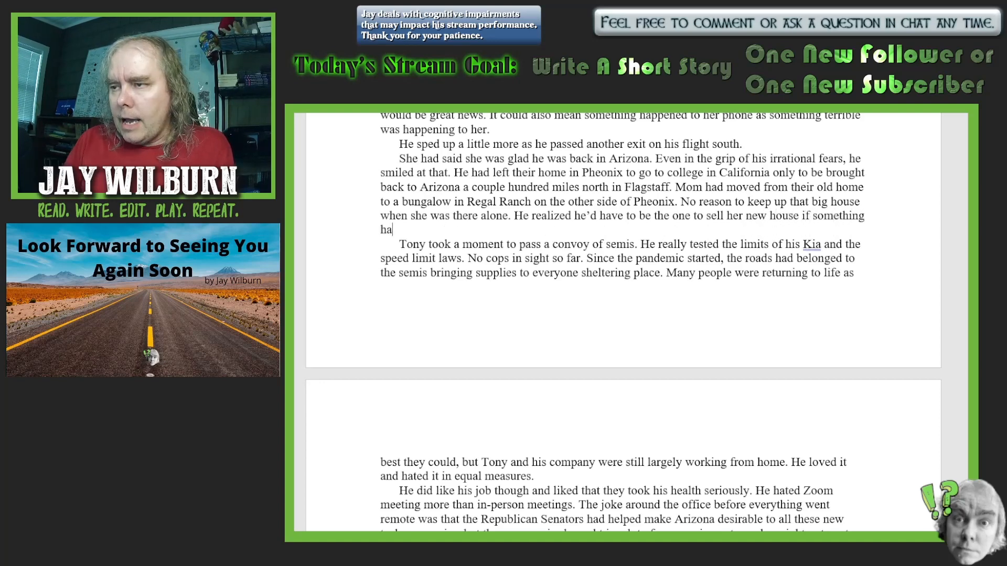
pyautogui.write('ppen')
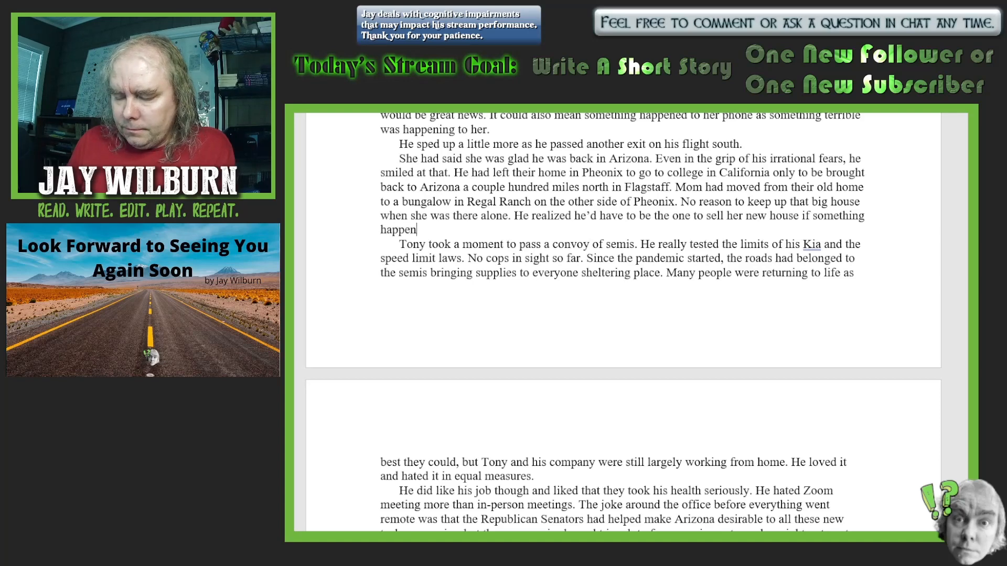
pyautogui.write('ed to her.')
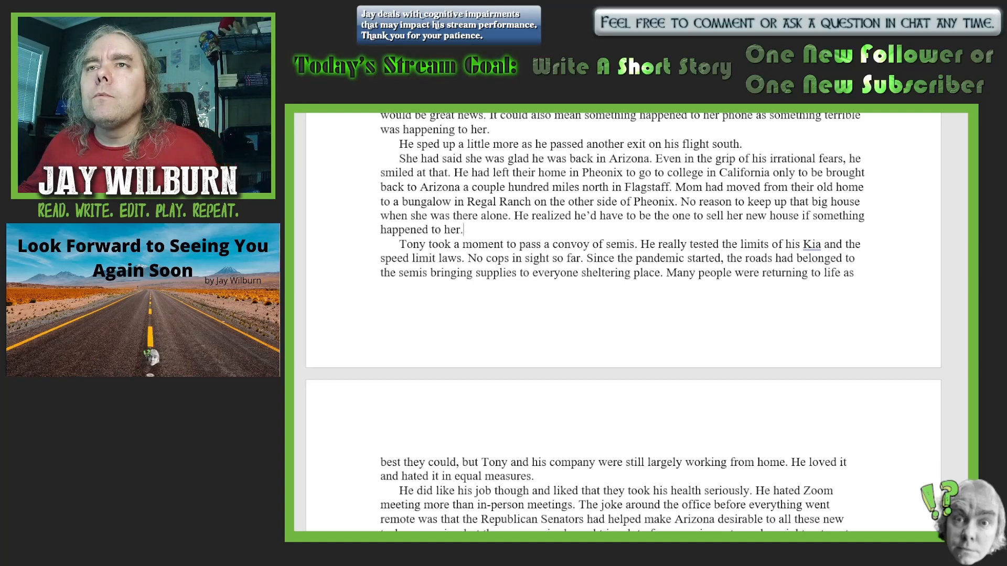
# - Insert "in" between "sheltering" and "place" in the paragraph about the convoy of semis
pyautogui.scroll(-3, 852, 418)
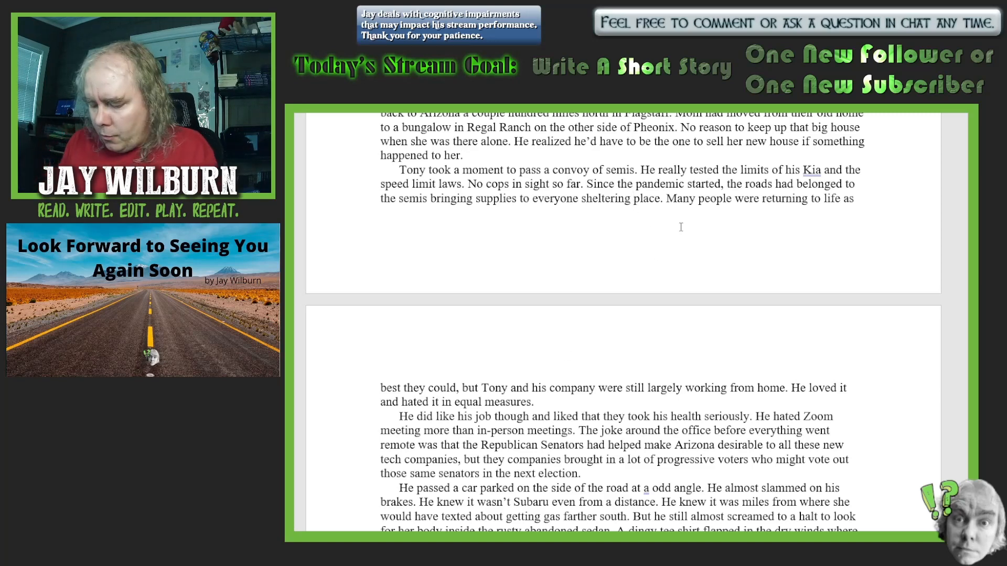
pyautogui.write('in')
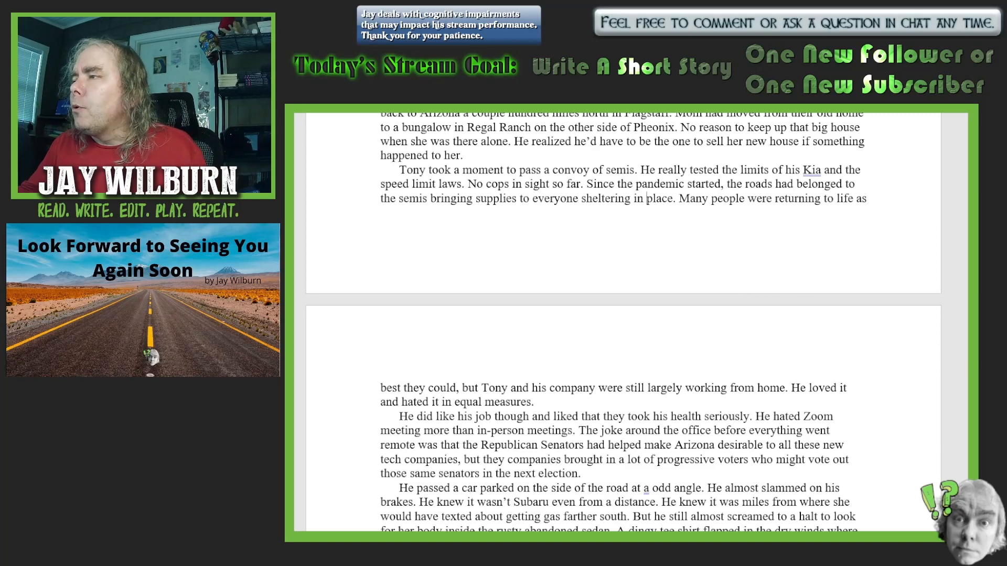
# - After "hated it in equal measures." add "One the vaccines were available to everyone then maybe these strange days would all finally be over."
pyautogui.scroll(-3, 624, 322)
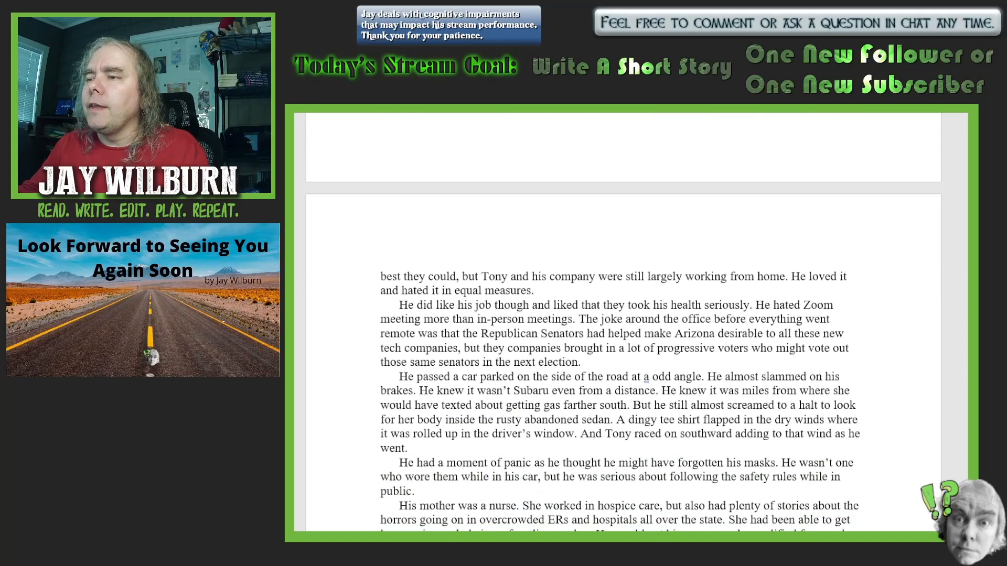
pyautogui.scroll(-1, 624, 322)
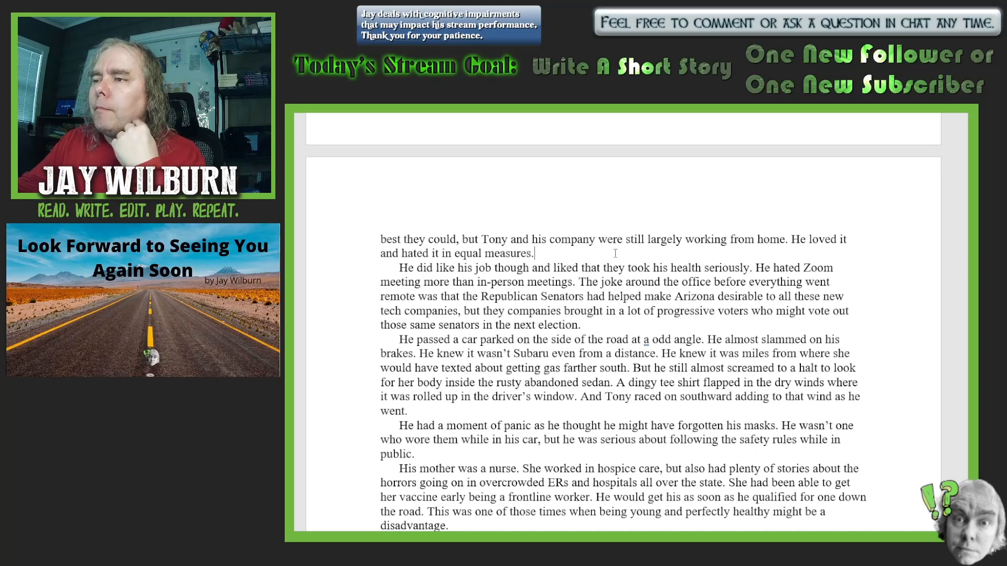
pyautogui.write('One th')
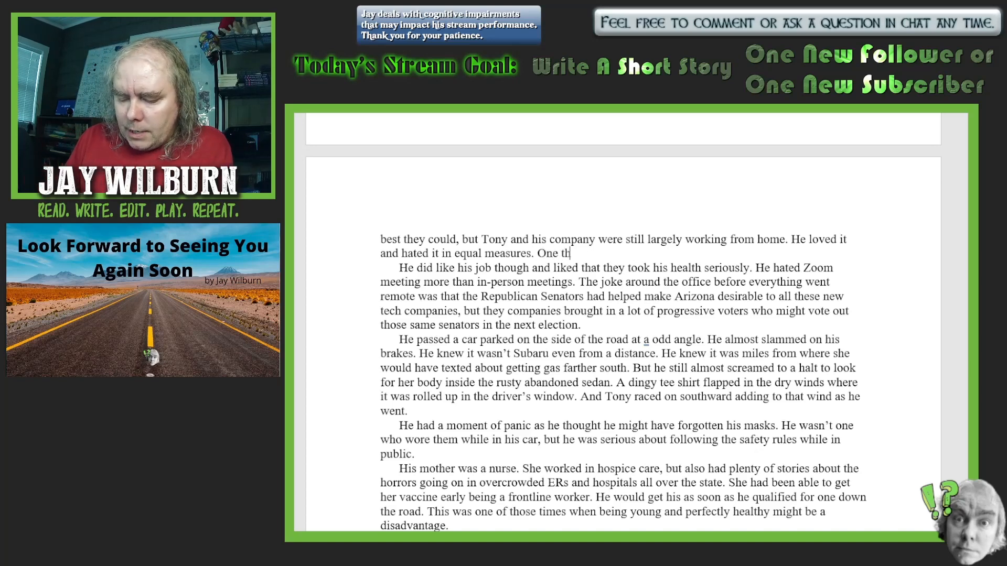
pyautogui.write('e vaccines')
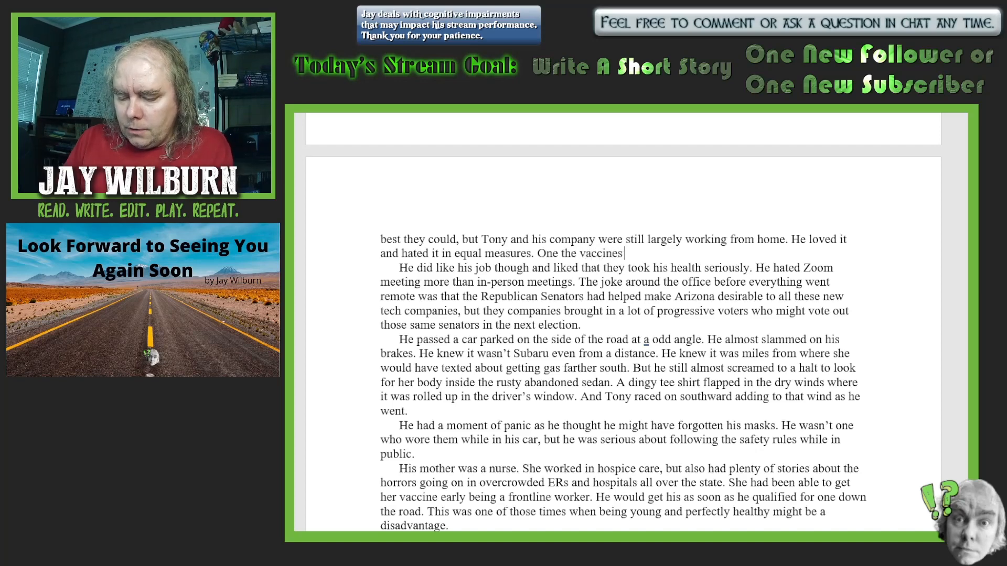
pyautogui.write(' were ava')
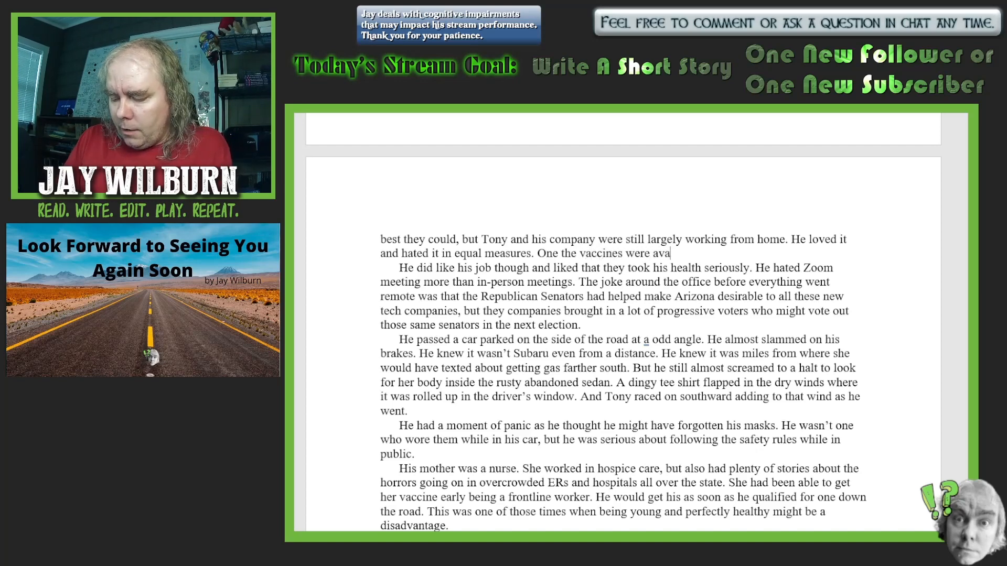
pyautogui.write('ilable to ')
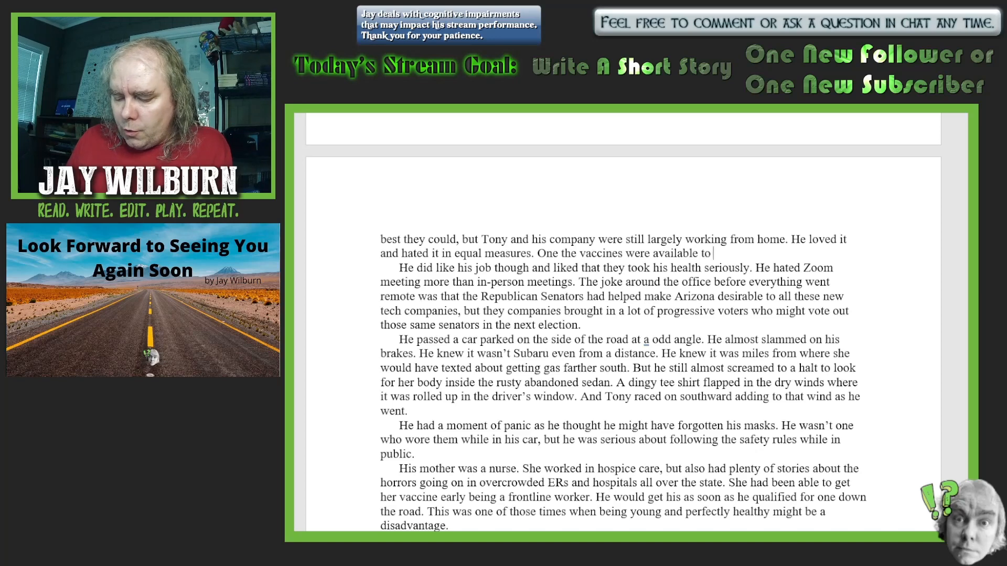
pyautogui.write('everyone ')
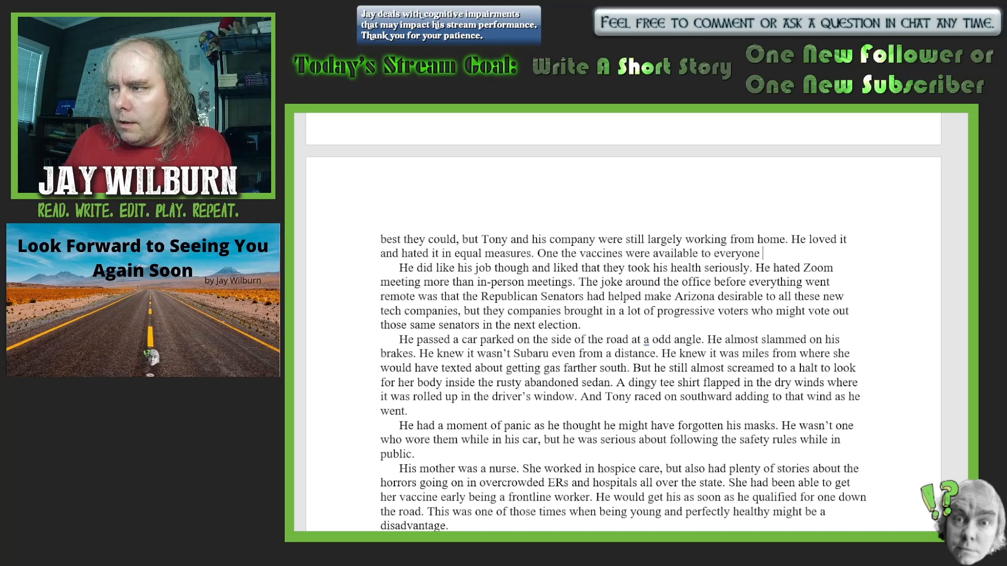
pyautogui.write('then may')
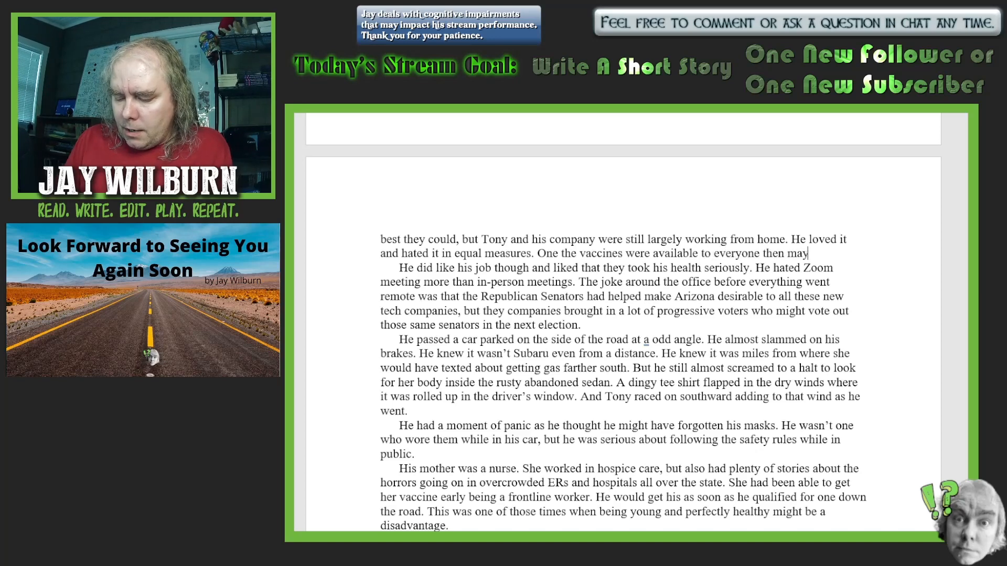
pyautogui.write('be these st')
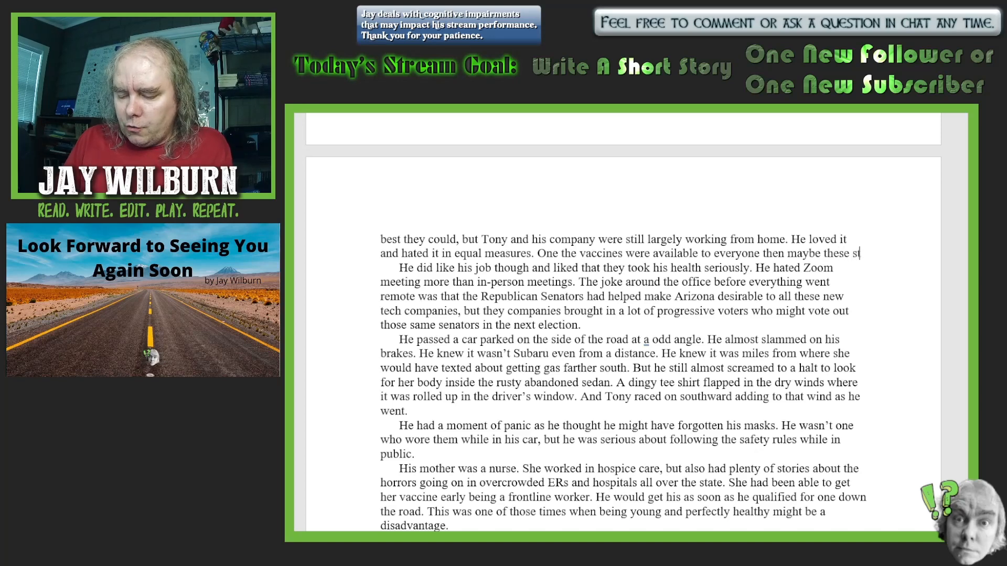
pyautogui.write('range days')
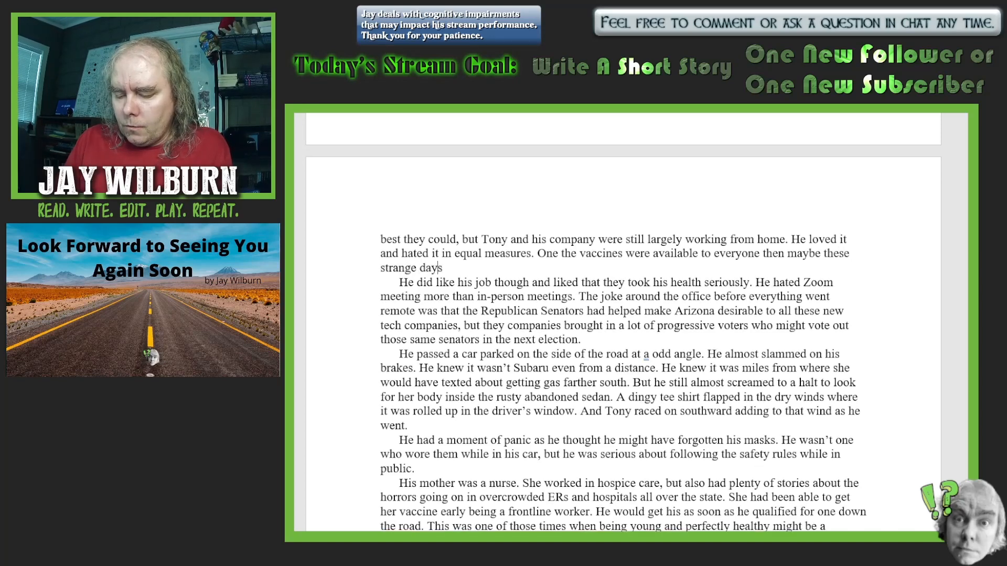
pyautogui.write(' would al')
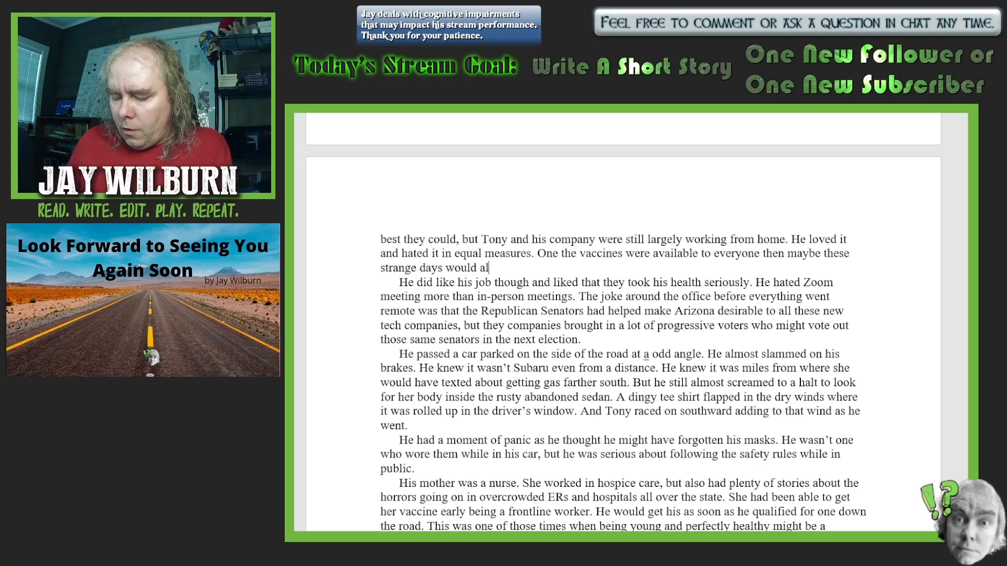
pyautogui.write('l finally ')
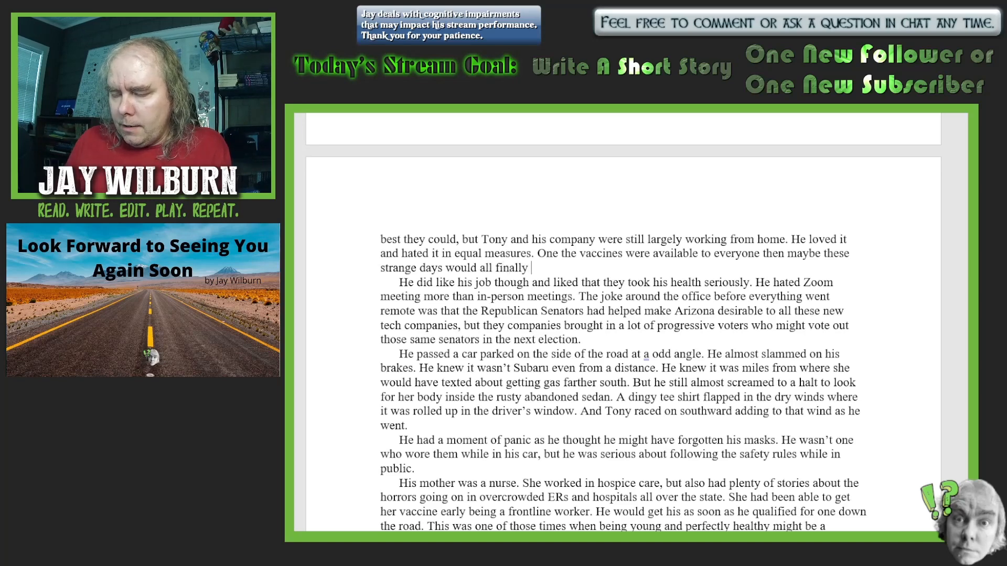
pyautogui.write('be over.')
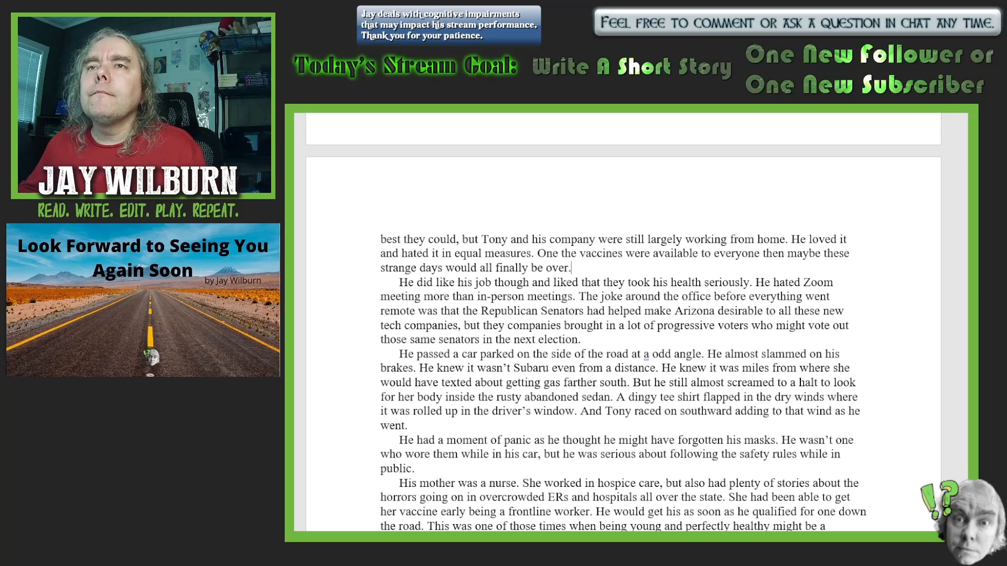
pyautogui.write(' He')
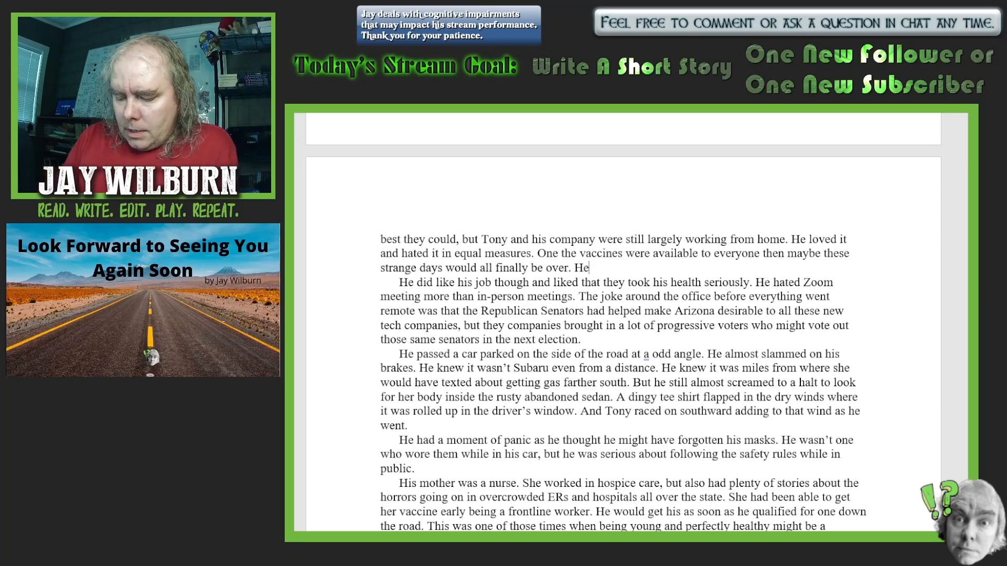
pyautogui.write(' wondered')
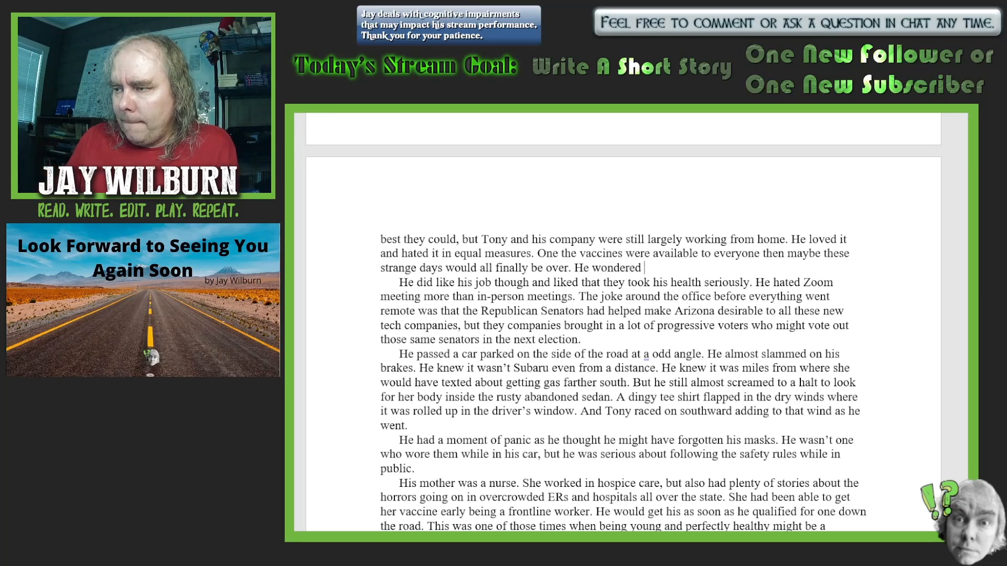
pyautogui.press('BackSpace')
pyautogui.press('BackSpace')
pyautogui.press('BackSpace')
pyautogui.press('BackSpace')
pyautogui.press('BackSpace')
pyautogui.press('BackSpace')
pyautogui.press('BackSpace')
pyautogui.press('BackSpace')
pyautogui.press('BackSpace')
pyautogui.press('BackSpace')
pyautogui.press('BackSpace')
pyautogui.press('BackSpace')
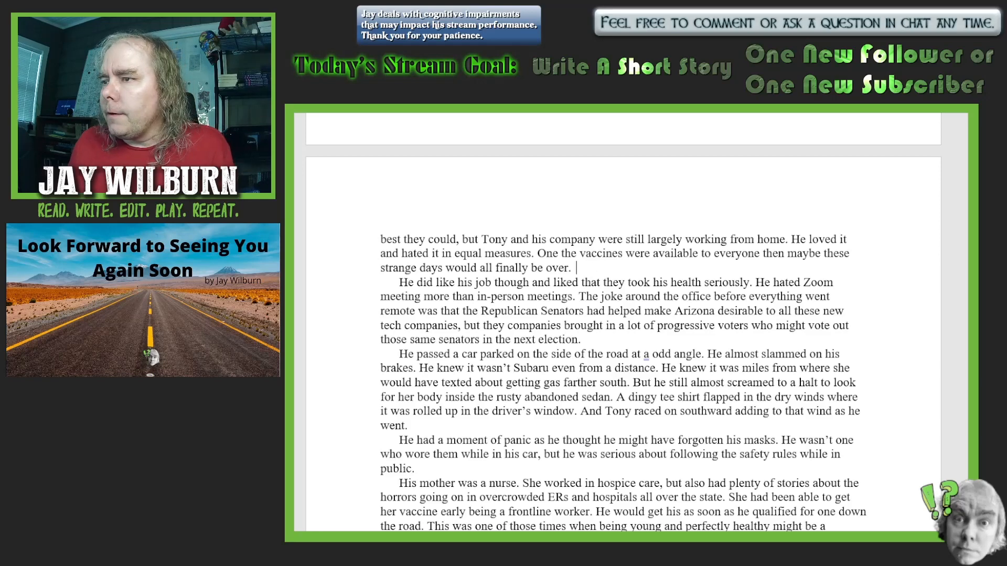
# - Start a new paragraph after "would all finally be over." with "He wondered how his father would have reacted to all this"
pyautogui.press('Return')
pyautogui.write('He w')
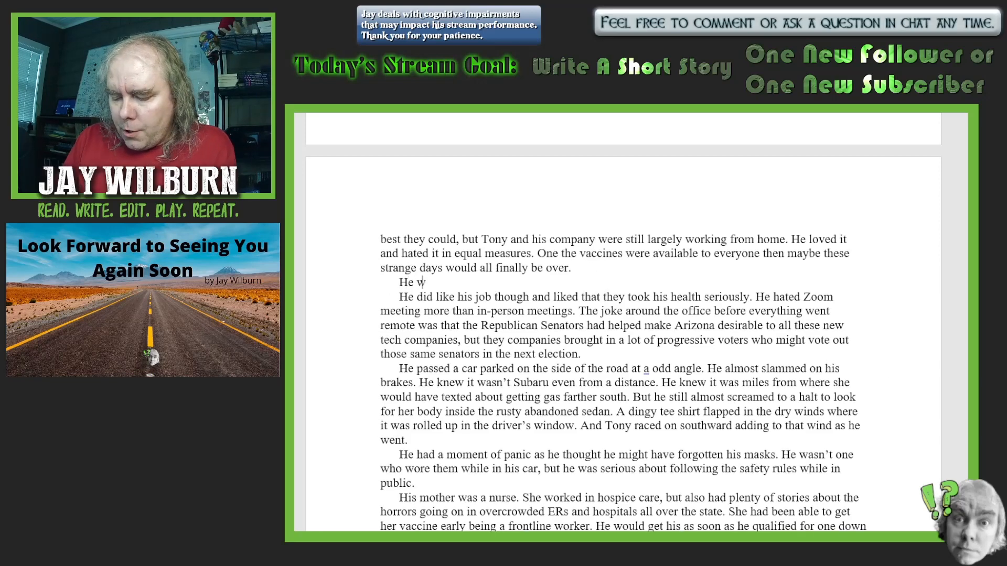
pyautogui.write('ondered h')
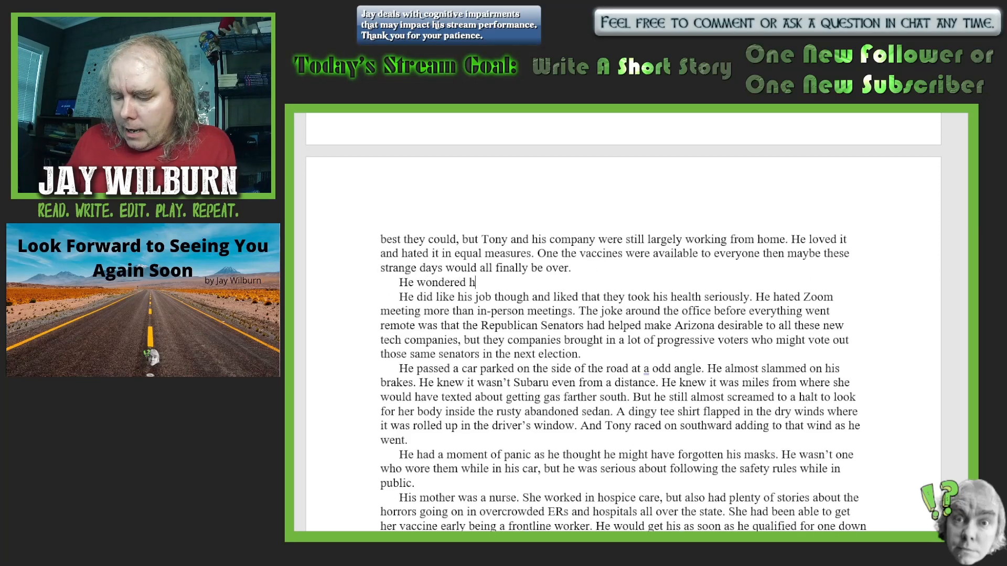
pyautogui.write('ow his fath')
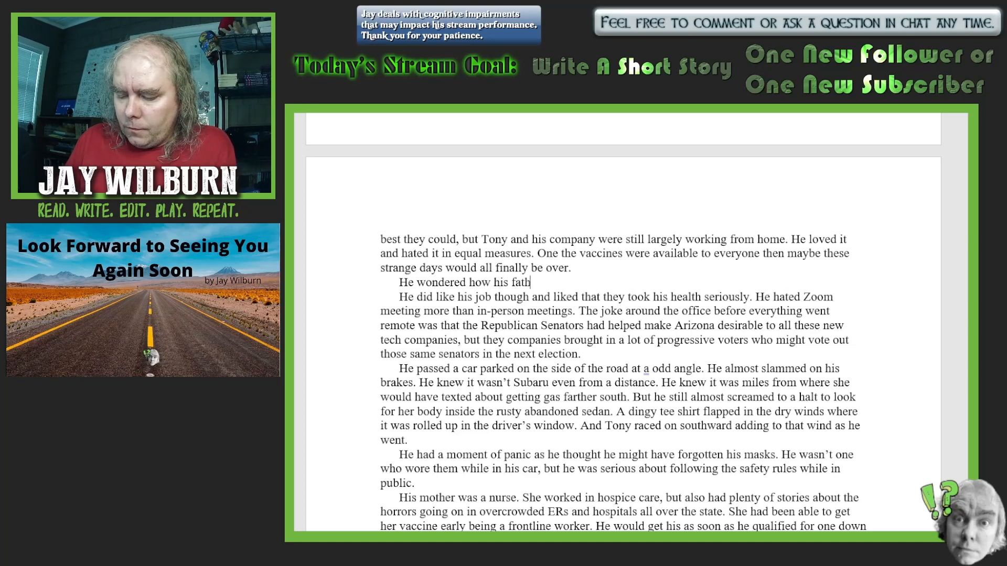
pyautogui.write('er would ')
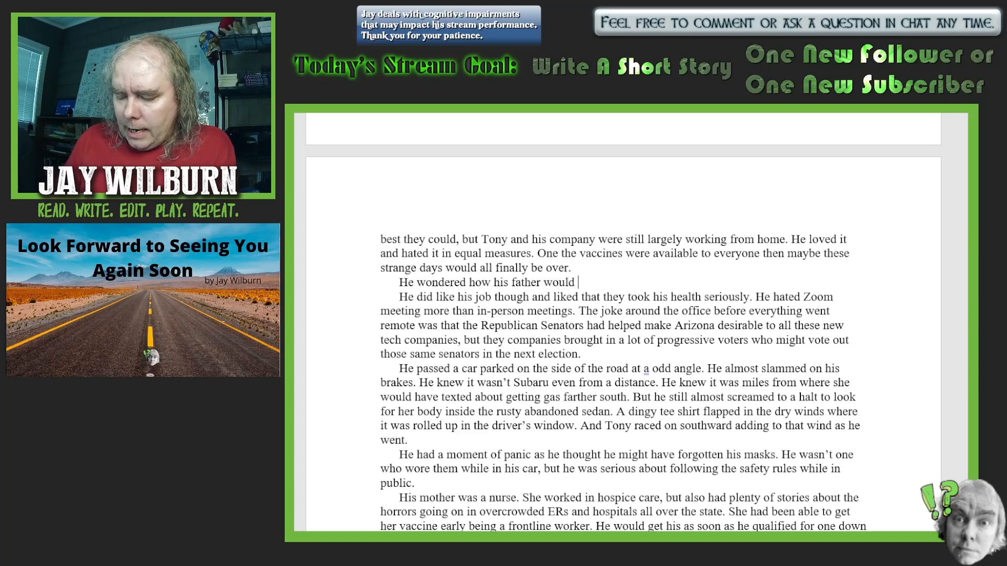
pyautogui.write('have rw')
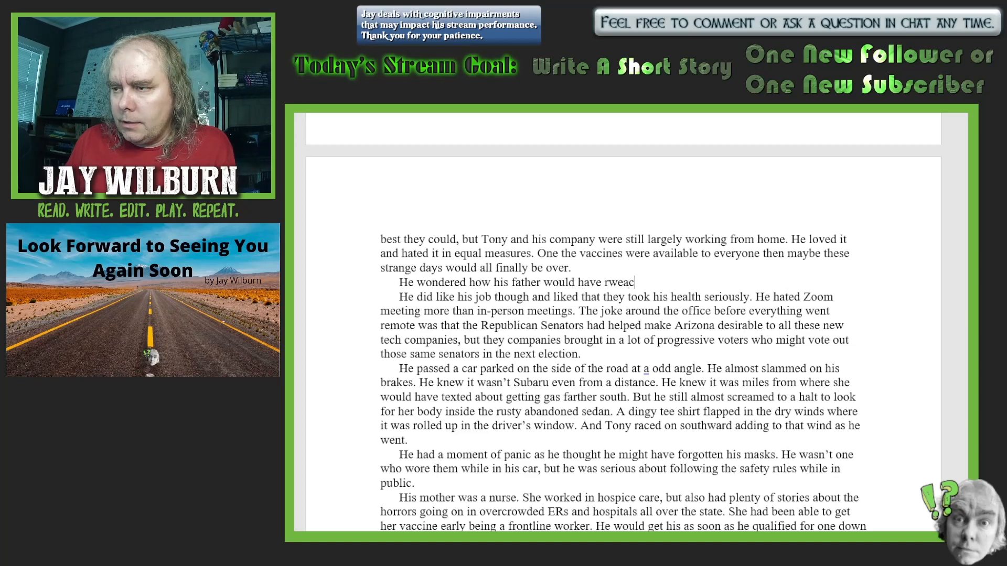
pyautogui.press('BackSpace')
pyautogui.write('ea')
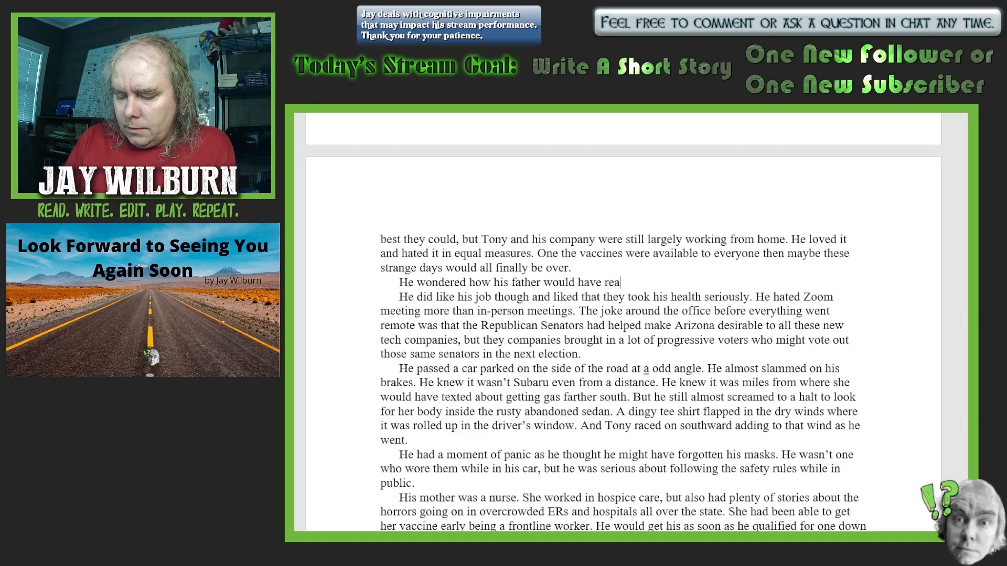
pyautogui.write('cted to a')
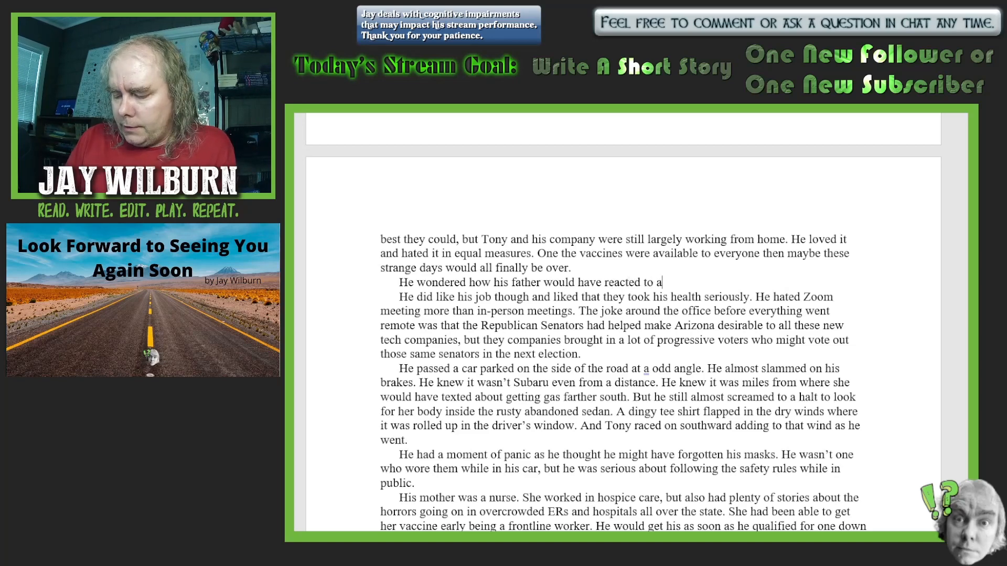
pyautogui.write('ll this')
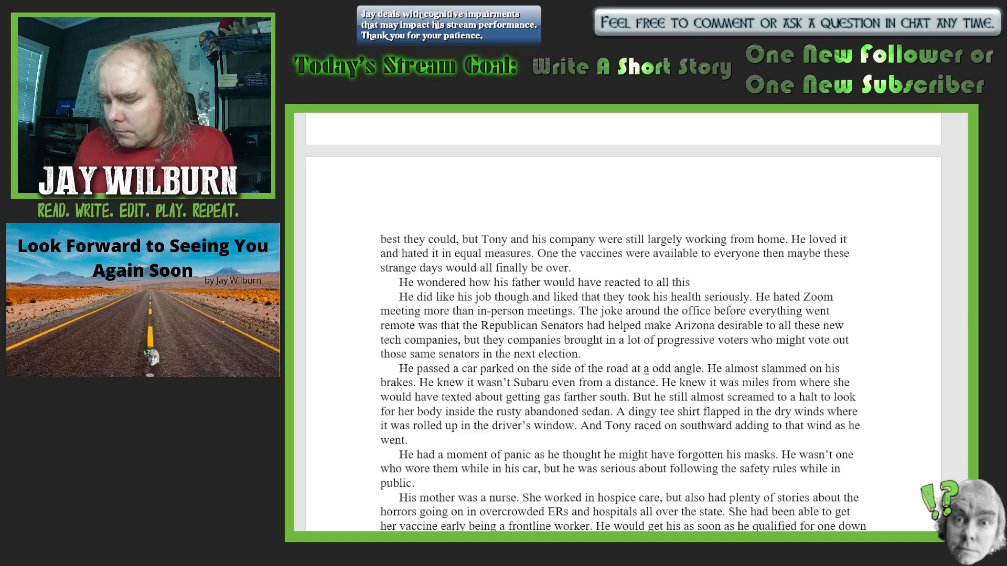
# - End the sentence about his father with a period and add "His best guess was the man wouldn't have reacted well."
pyautogui.write('. His b')
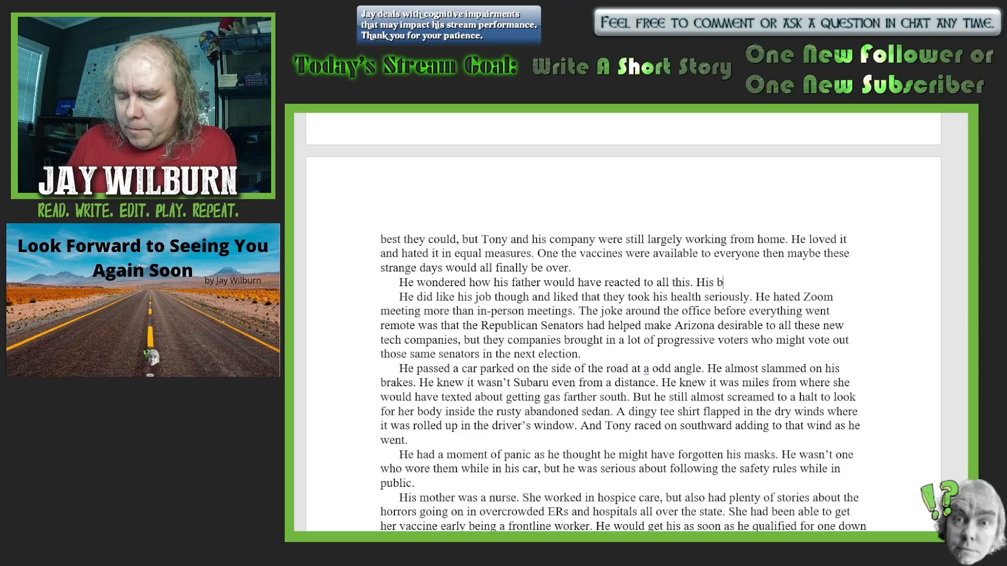
pyautogui.write('est gue')
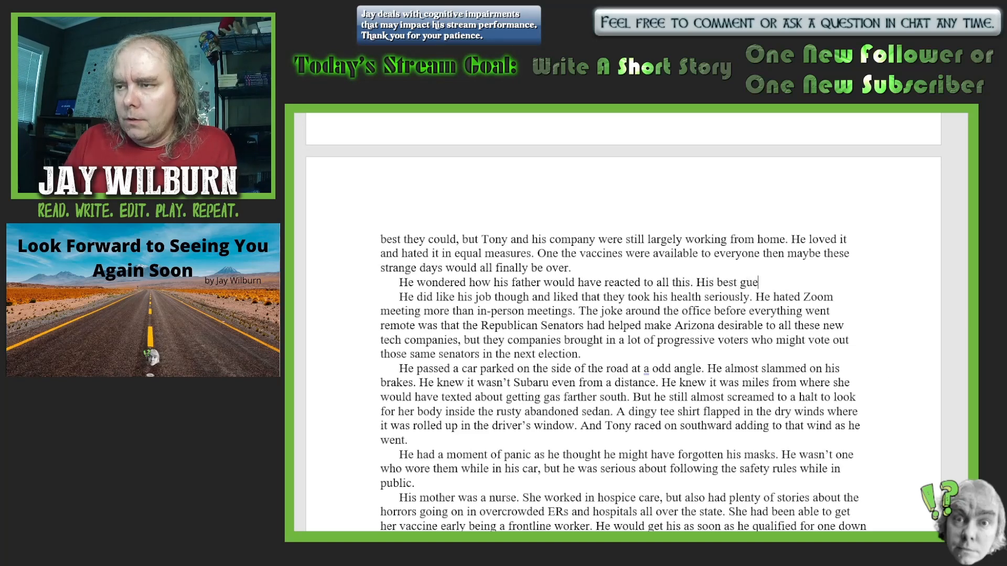
pyautogui.write('ss was ')
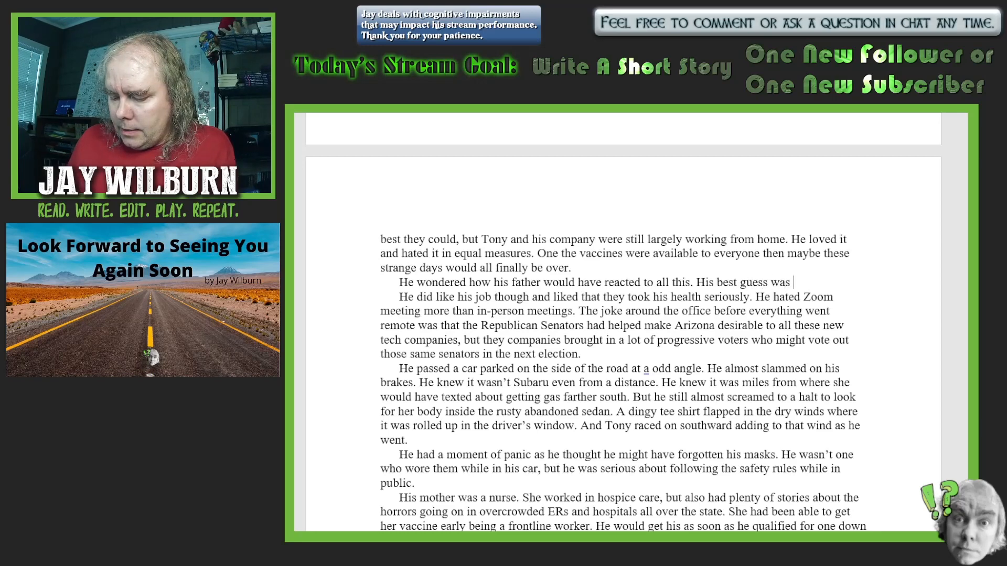
pyautogui.write('he w')
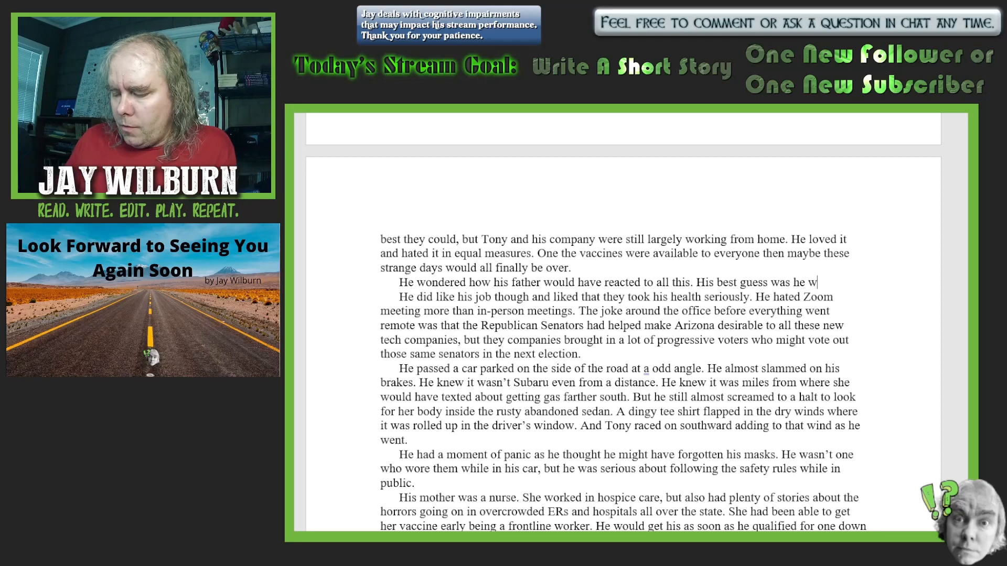
pyautogui.press('BackSpace')
pyautogui.press('BackSpace')
pyautogui.press('BackSpace')
pyautogui.press('BackSpace')
pyautogui.write('th')
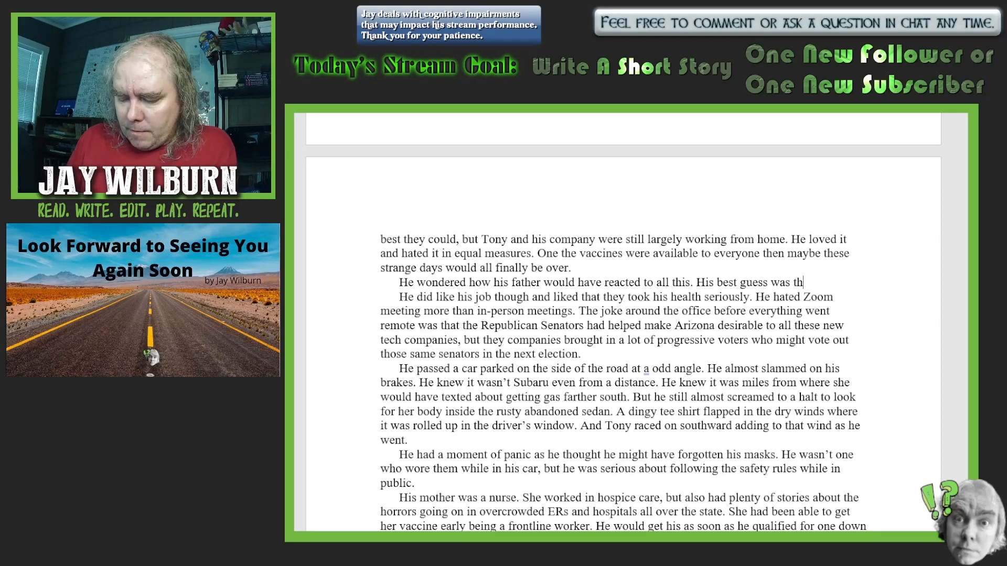
pyautogui.write('e man woul')
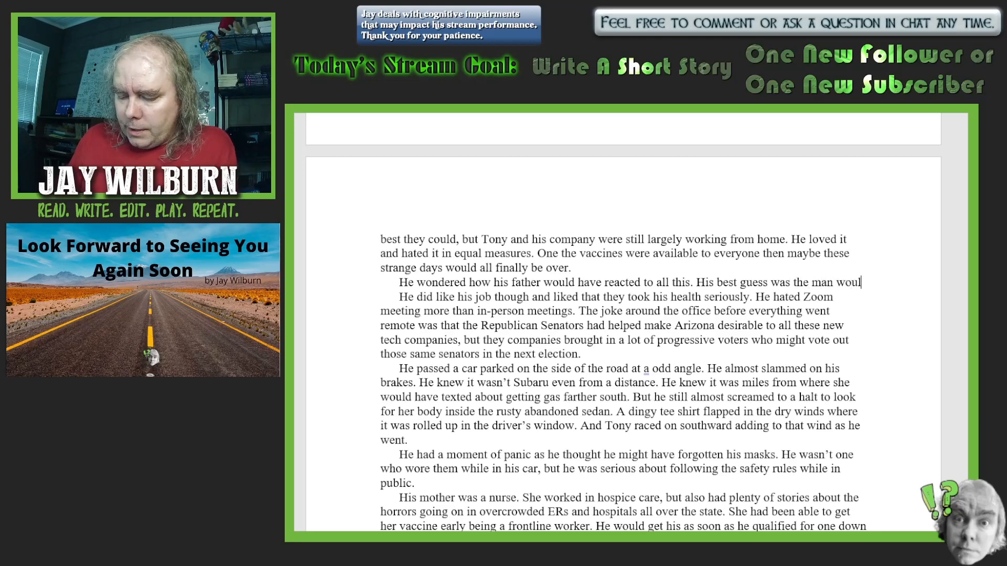
pyautogui.write("dn't have re")
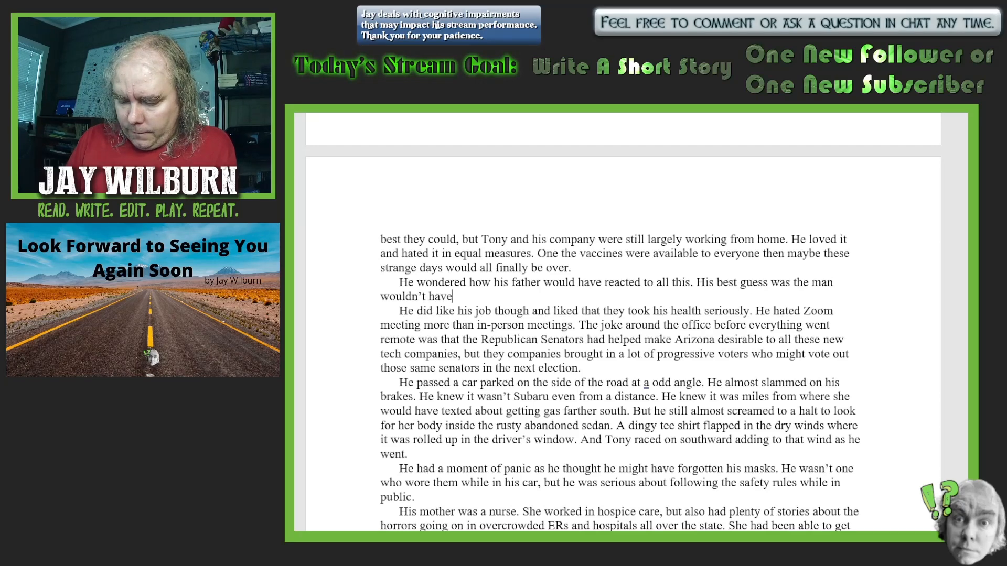
pyautogui.write('acted ')
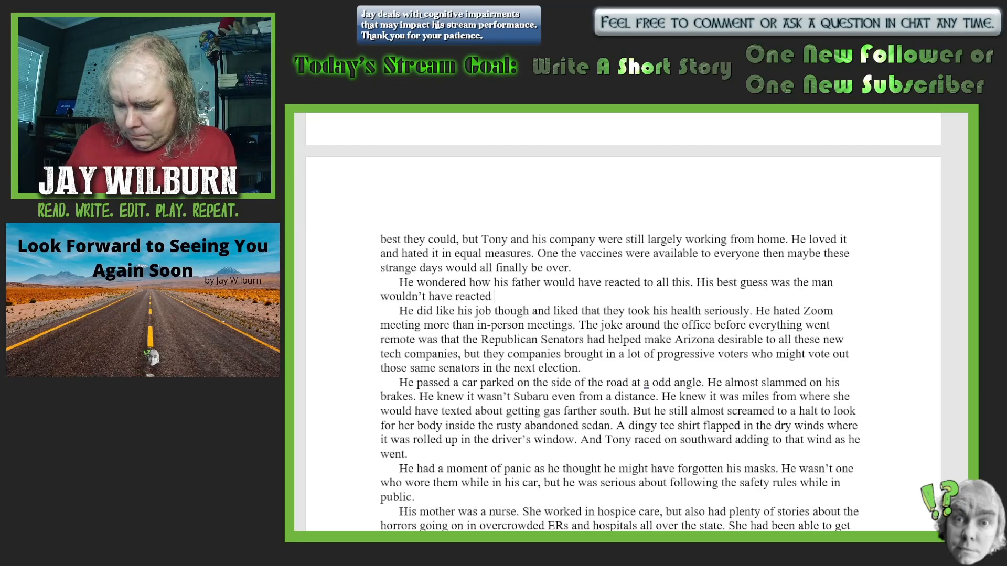
pyautogui.write('well.')
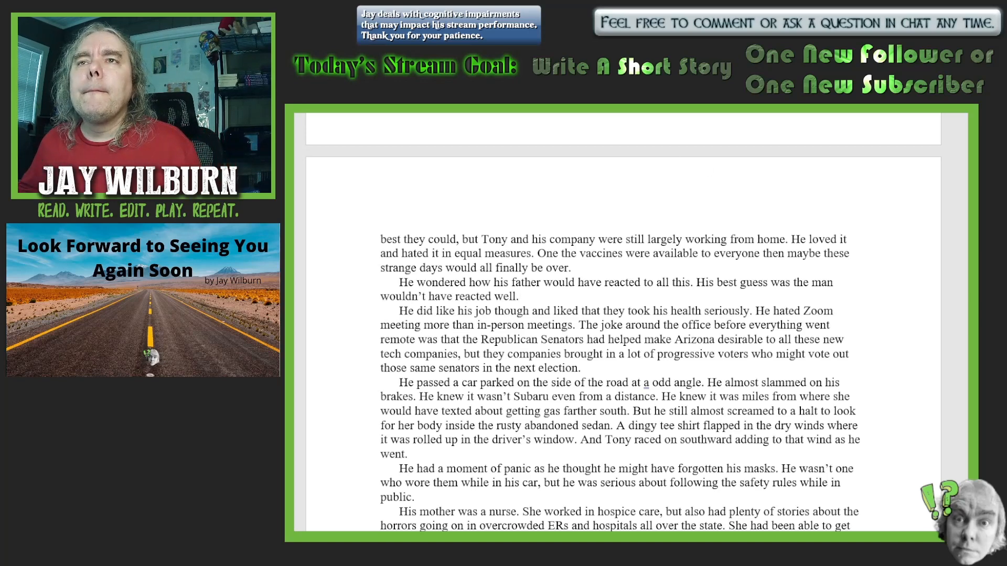
# - Replace "they" with "those" before "companies brought in a lot of progressive voters" in the paragraph about his job
pyautogui.scroll(-3, 543, 265)
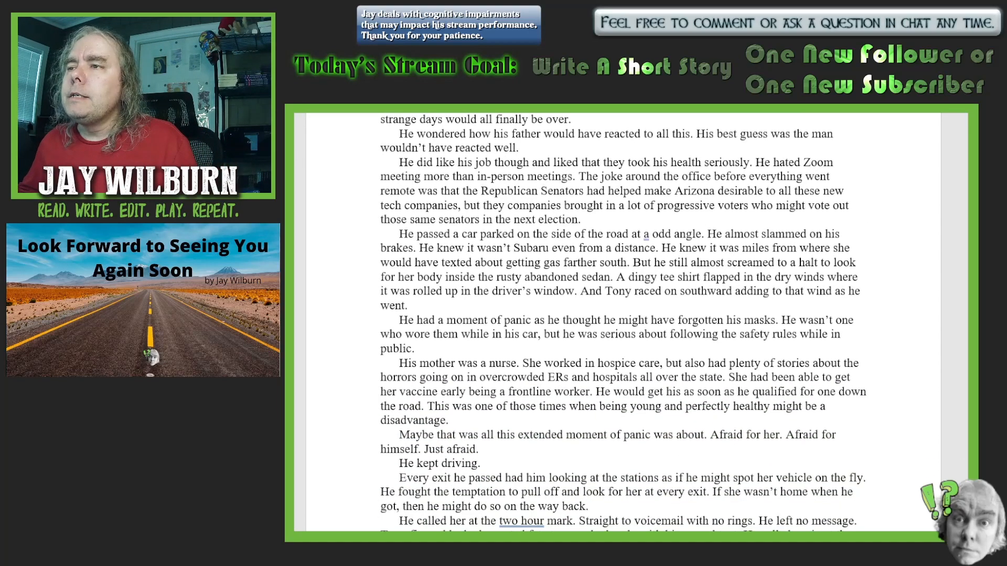
pyautogui.scroll(1, 623, 322)
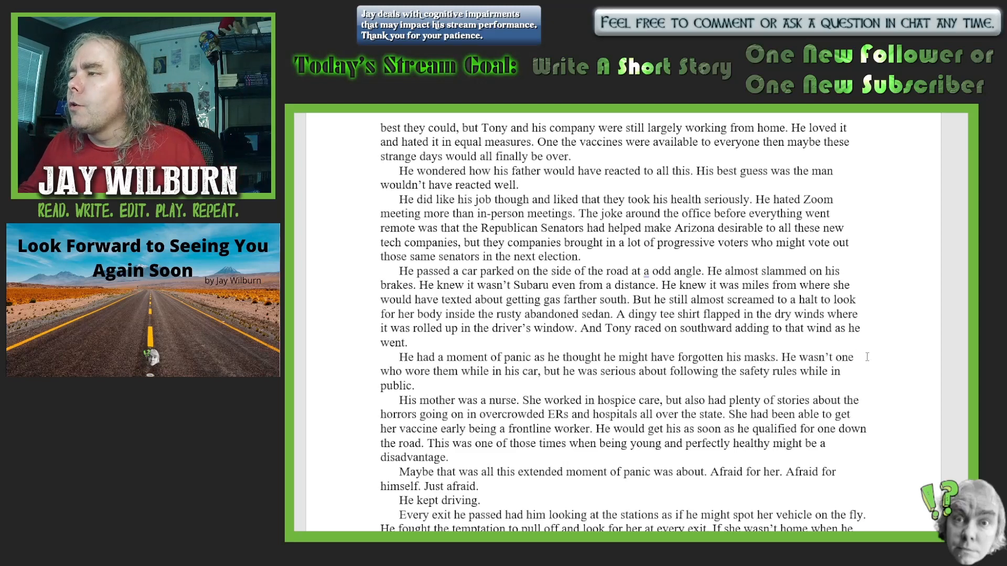
pyautogui.scroll(-1, 867, 357)
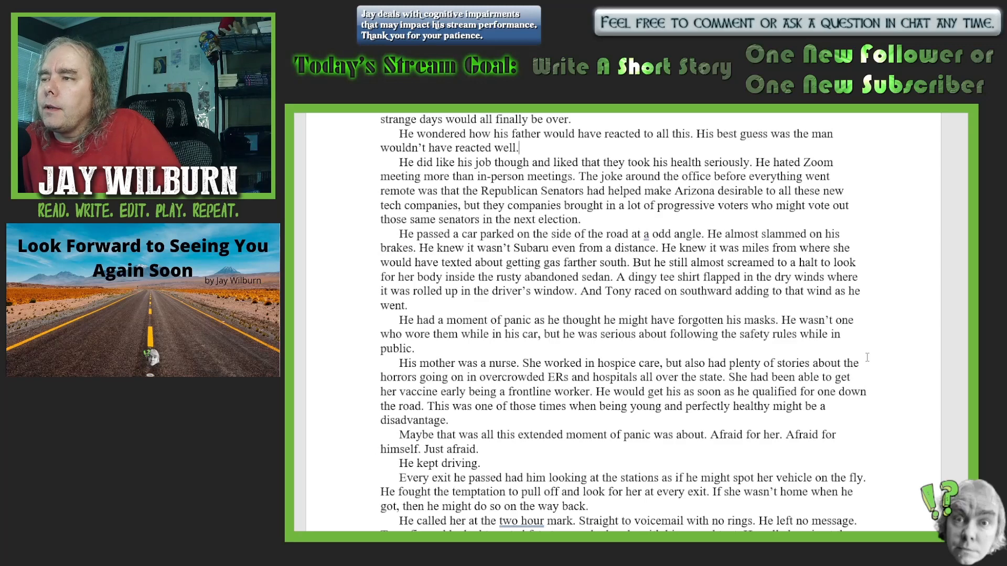
pyautogui.click(503, 205)
pyautogui.press('BackSpace')
pyautogui.press('BackSpace')
pyautogui.press('BackSpace')
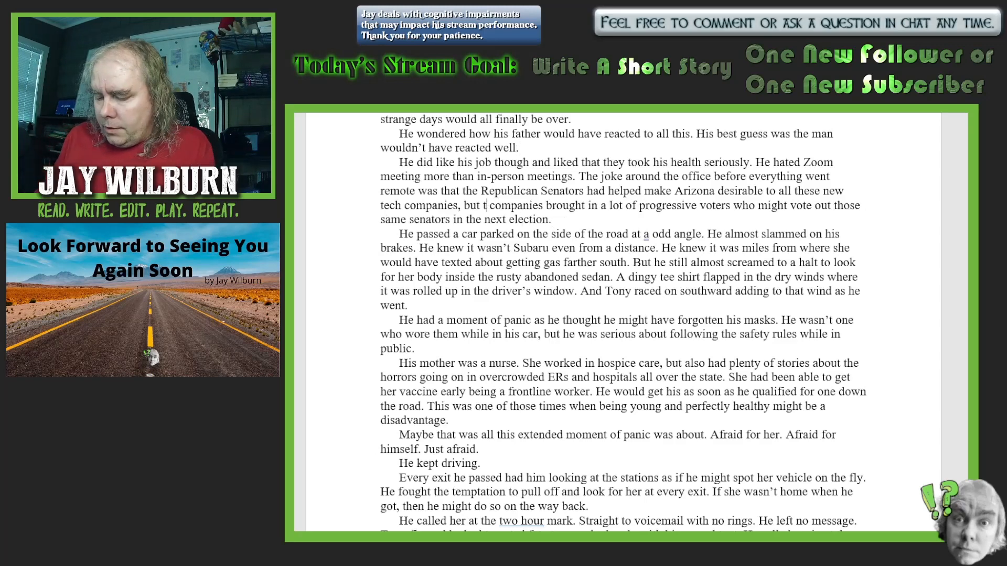
pyautogui.write('hose')
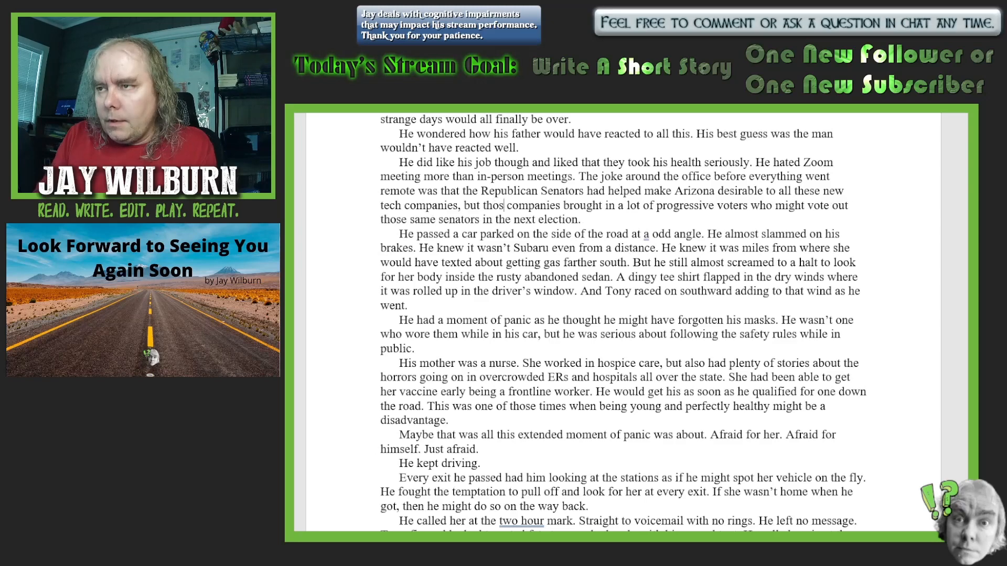
# - Insert "taking advantage of those tax breaks" between "those companies" and "brought in a lot of progressive voters"
pyautogui.click(567, 208)
pyautogui.write('taking')
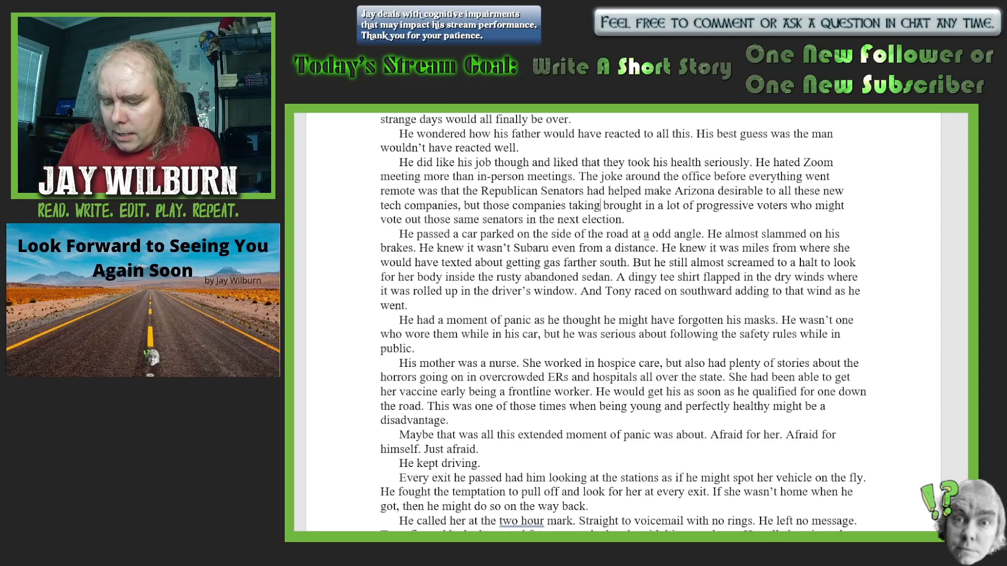
pyautogui.write(' advantag')
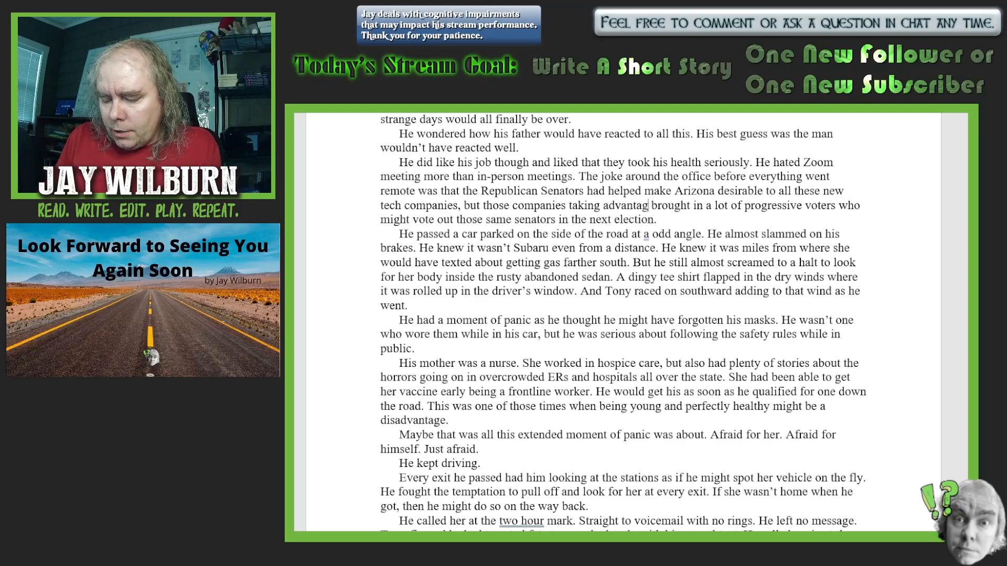
pyautogui.write('e of those')
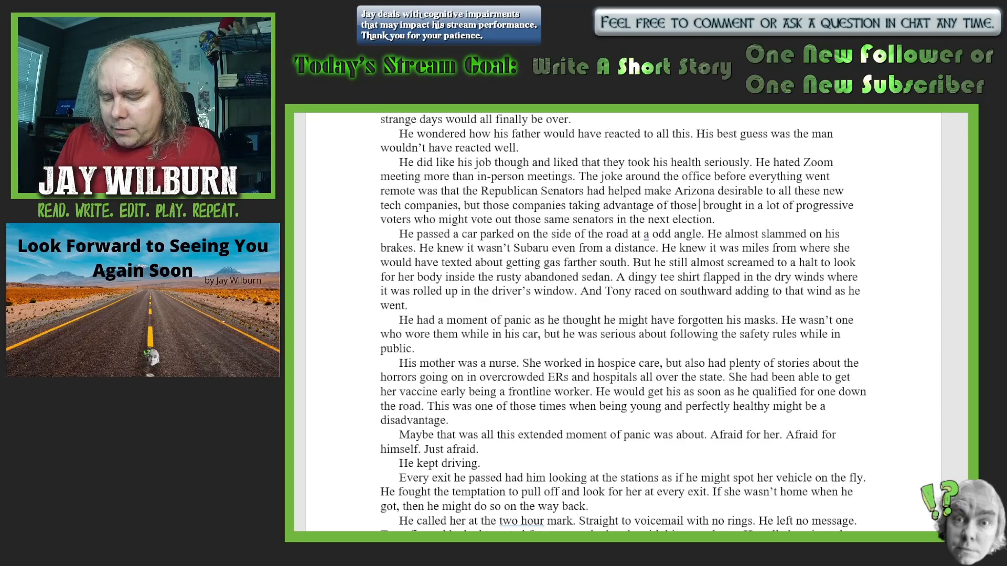
pyautogui.write(' tax break ')
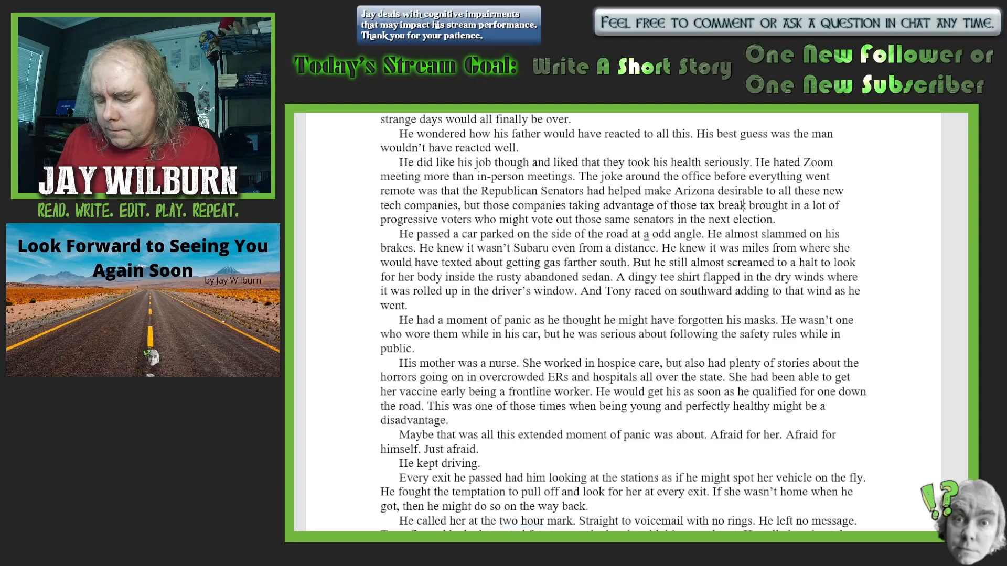
pyautogui.write('s')
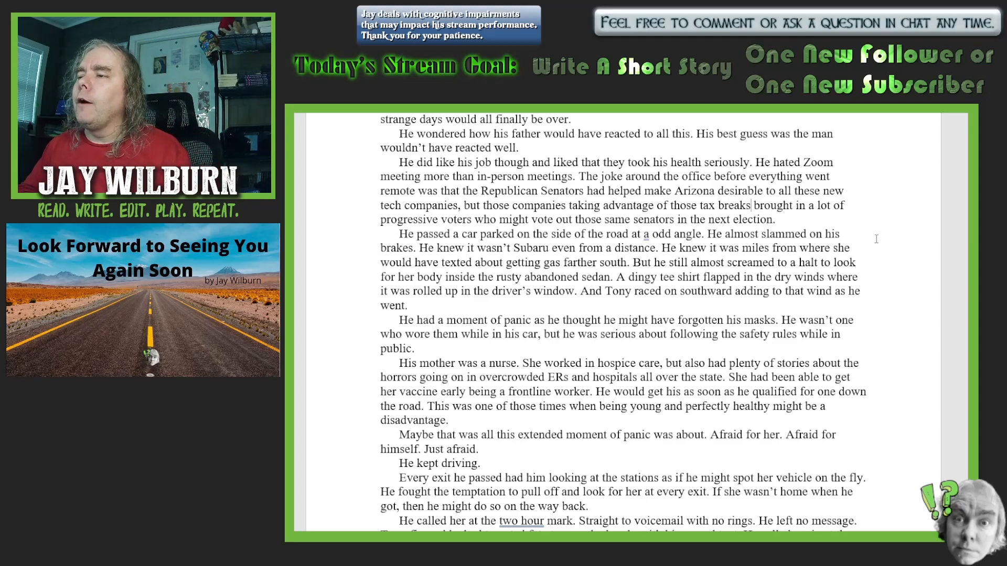
# - Add a new paragraph after "senators in the next election." reading "His dad wouldn't have found that very funny at all."
pyautogui.scroll(-3, 874, 239)
pyautogui.scroll(2, 792, 227)
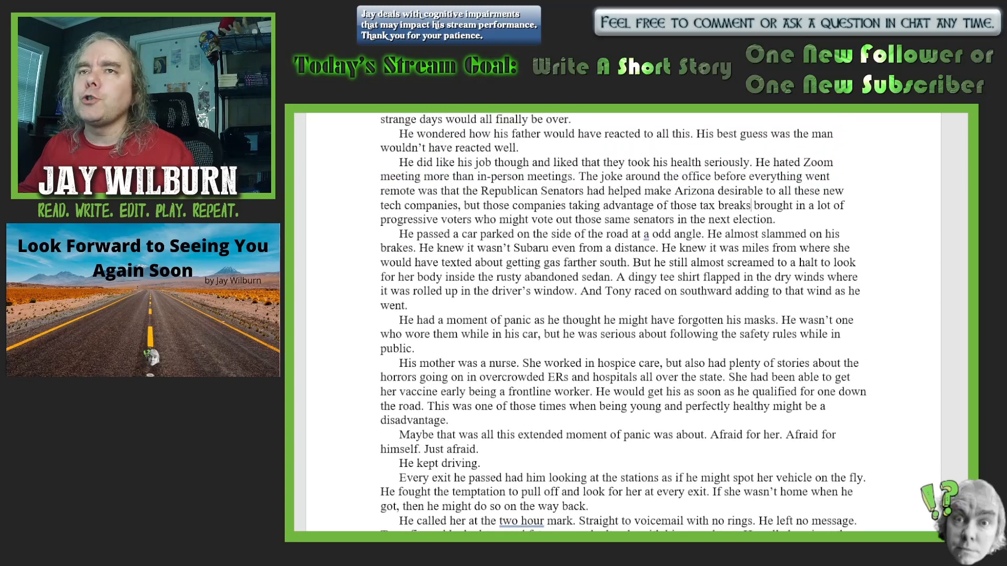
pyautogui.scroll(-1, 901, 295)
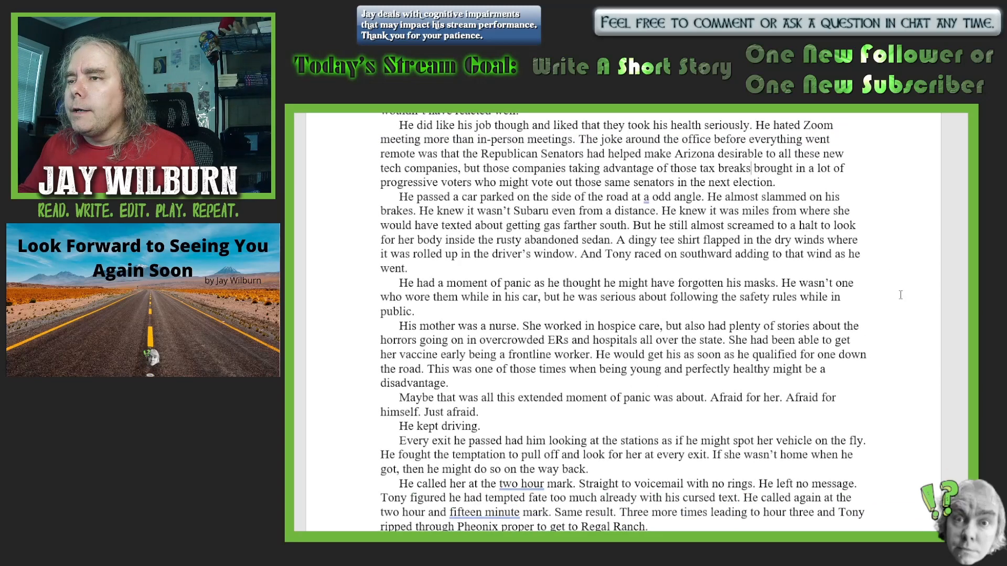
pyautogui.click(787, 180)
pyautogui.press('Return')
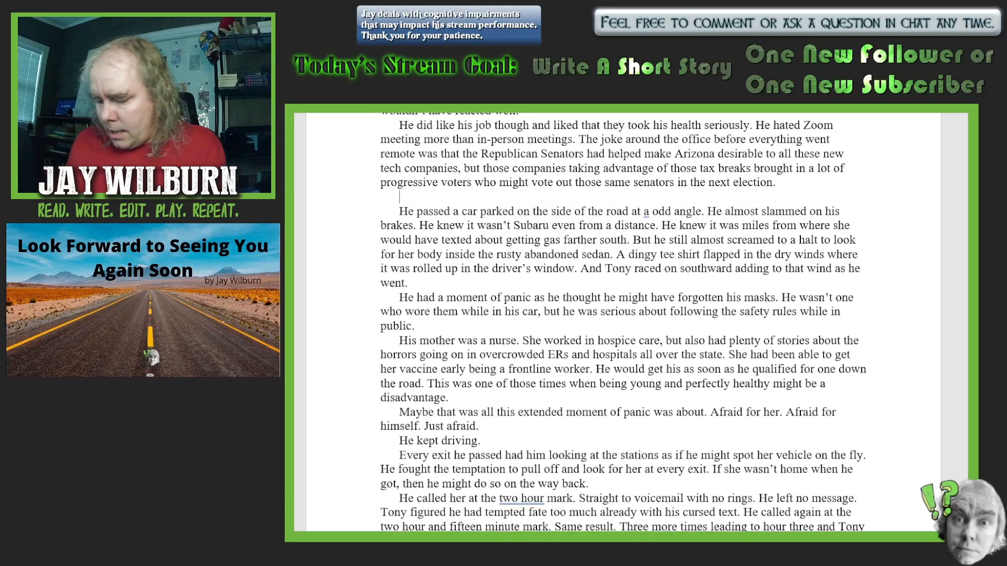
pyautogui.write('His dad w')
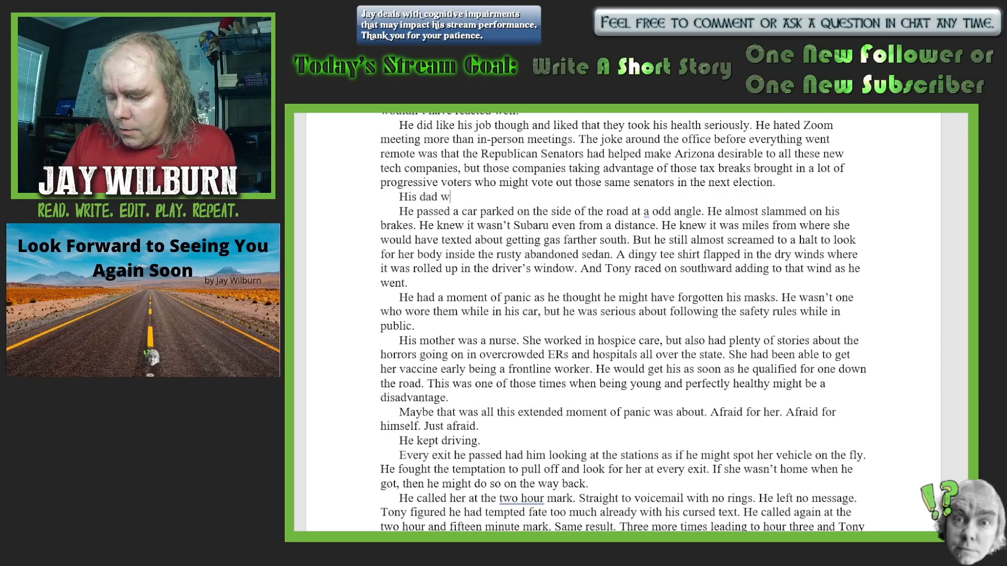
pyautogui.write("ouldn't ")
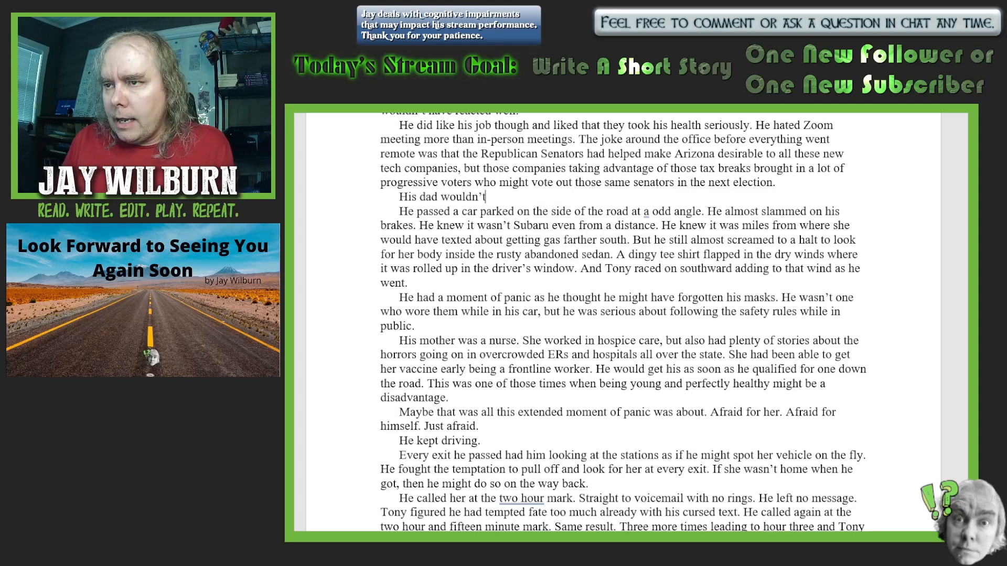
pyautogui.write('have f')
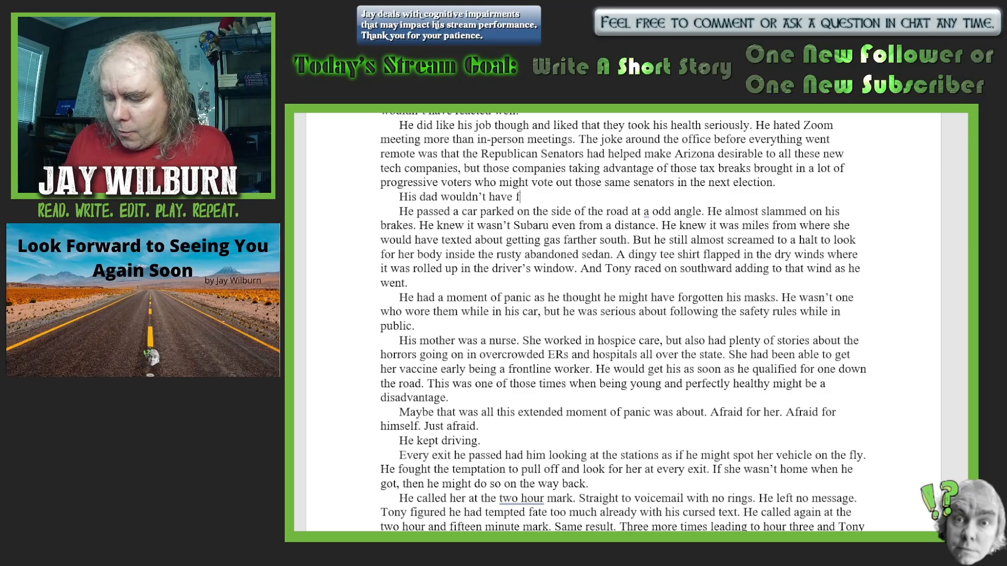
pyautogui.write('ound that ve')
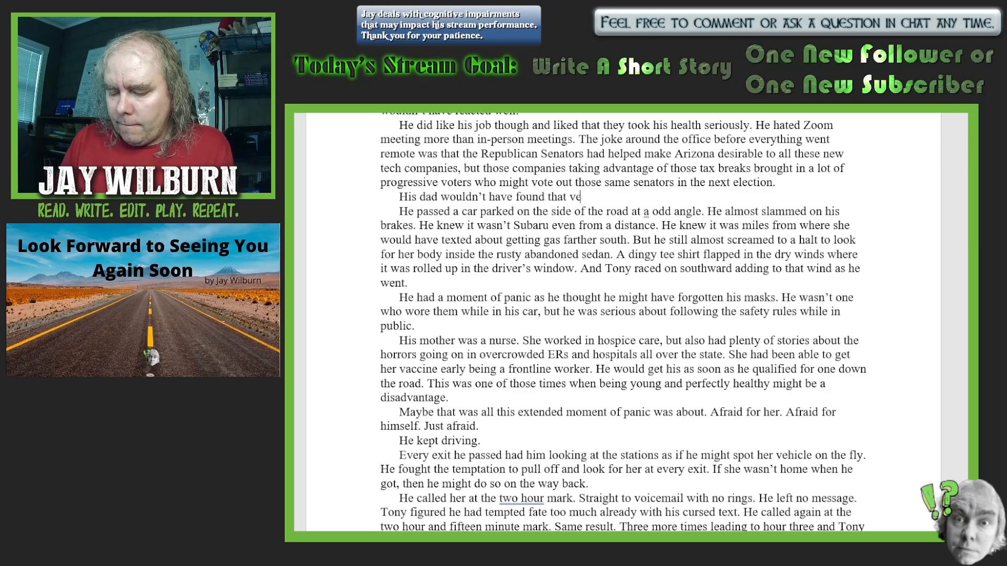
pyautogui.write('ry funny a')
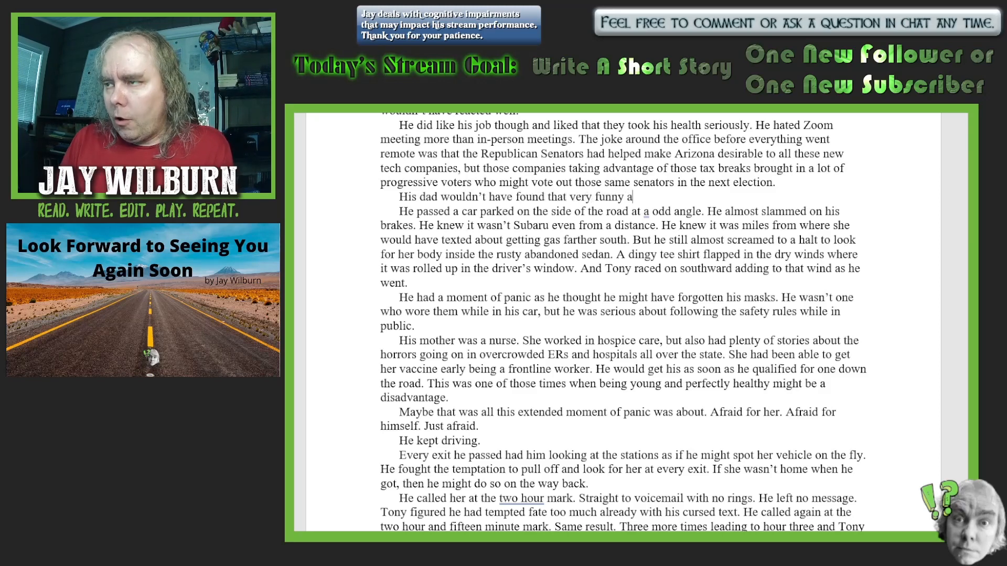
pyautogui.write('t all.')
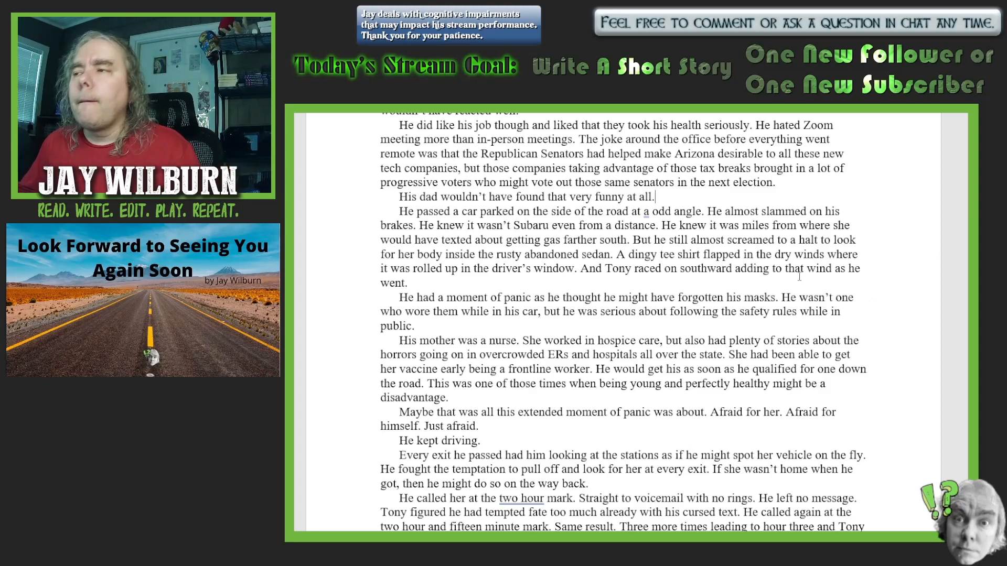
# - Correct the articles in the parked car paragraph so it reads "at an odd angle" and "it wasn't a Subaru"
pyautogui.scroll(-1, 911, 303)
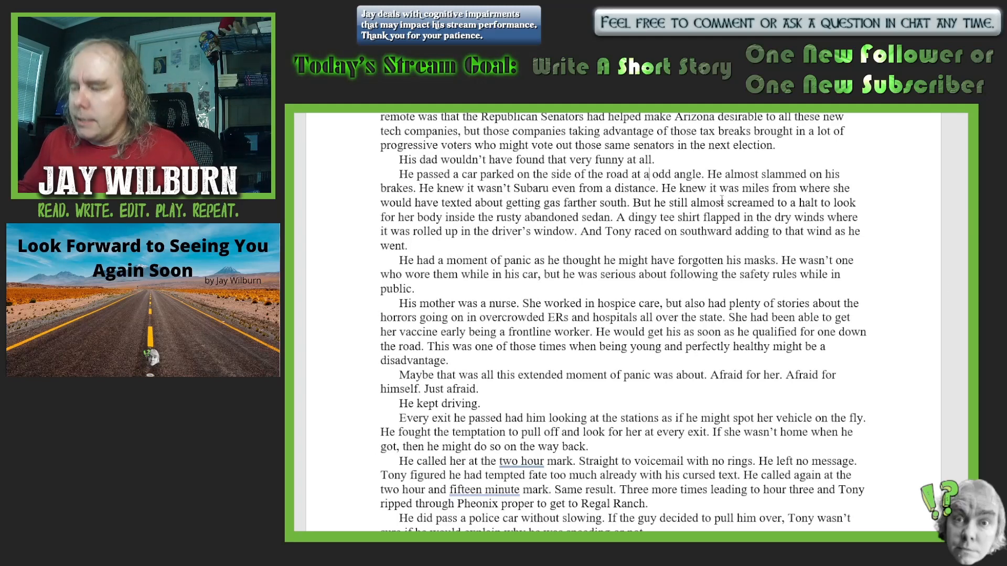
pyautogui.write('n')
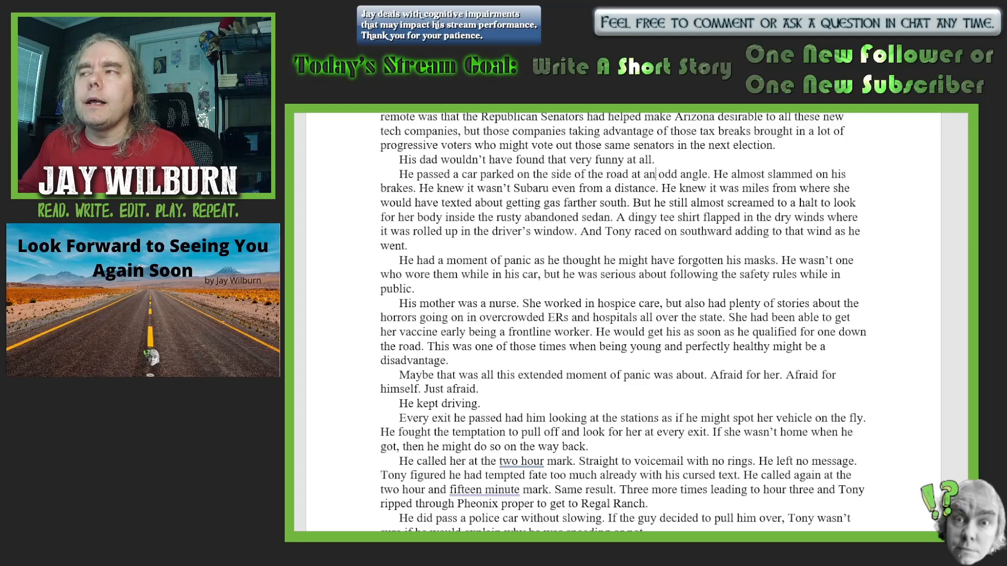
pyautogui.scroll(-1, 623, 321)
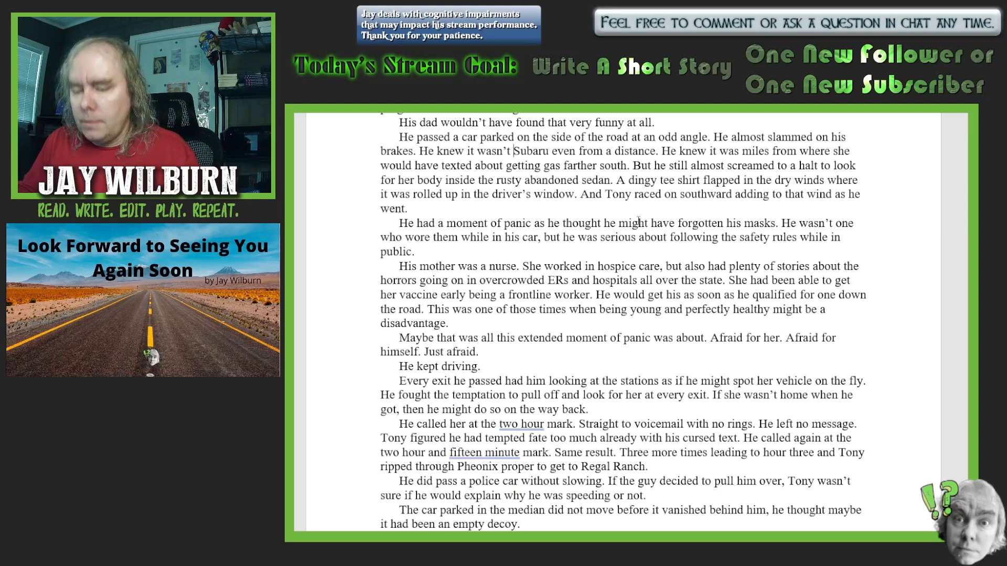
pyautogui.write('a')
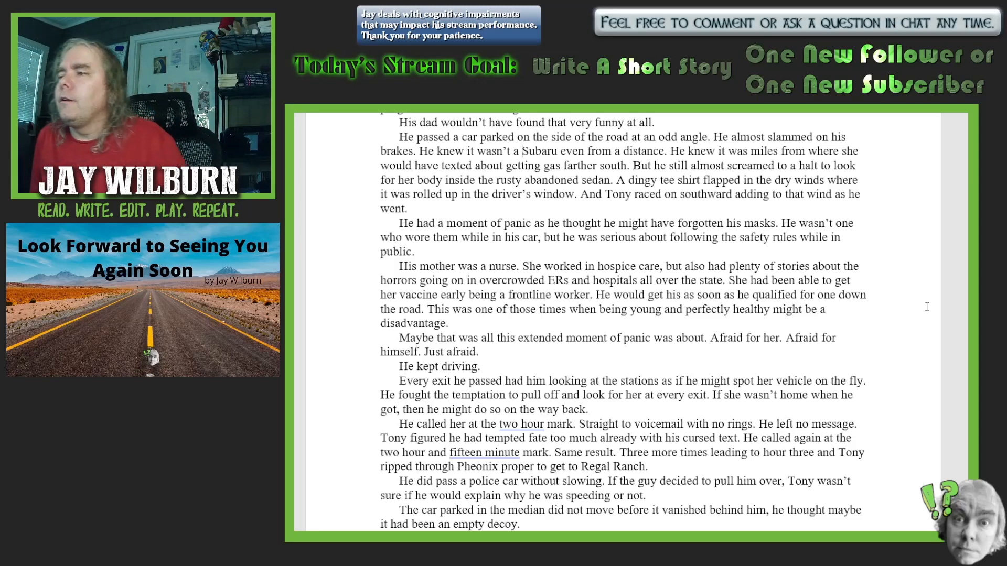
# - Change the spelling of "dingy" before "tee shirt" to "dingey" in the parked car paragraph
pyautogui.click(651, 180)
pyautogui.write('e')
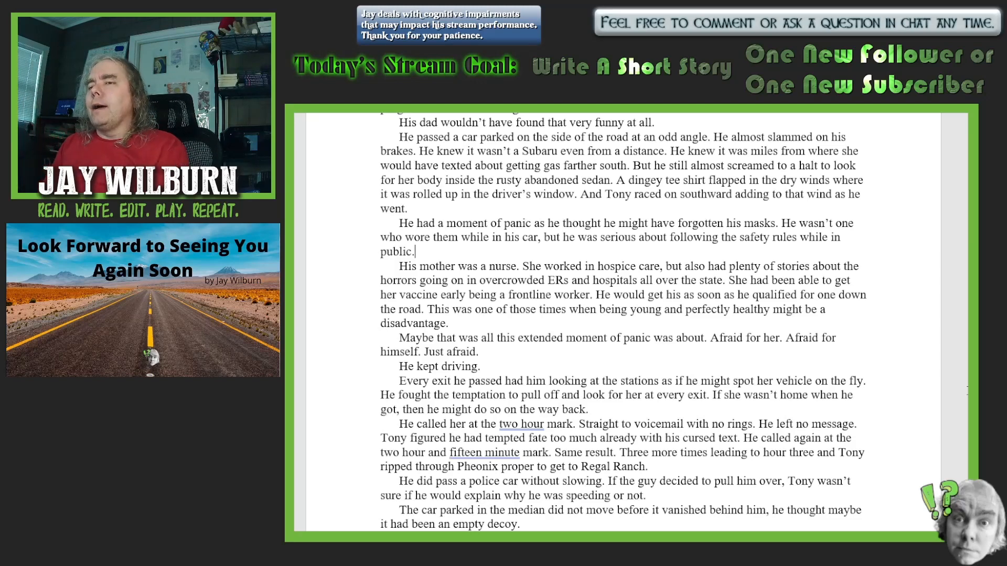
# - Start a new paragraph after "perfectly healthy might be a disadvantage." with "His father was older than his mother by quite a"
pyautogui.scroll(-3, 624, 322)
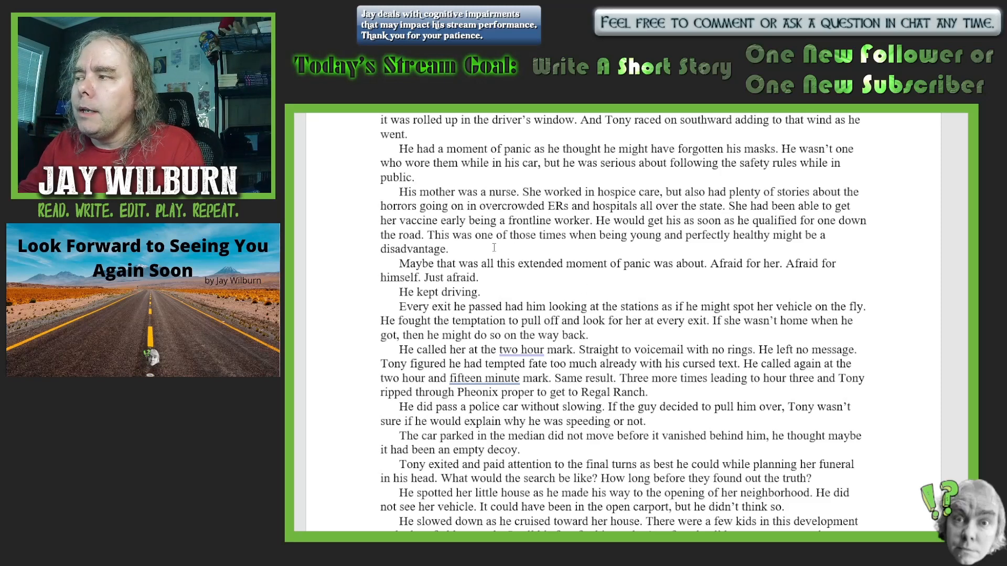
pyautogui.click(494, 247)
pyautogui.press('Return')
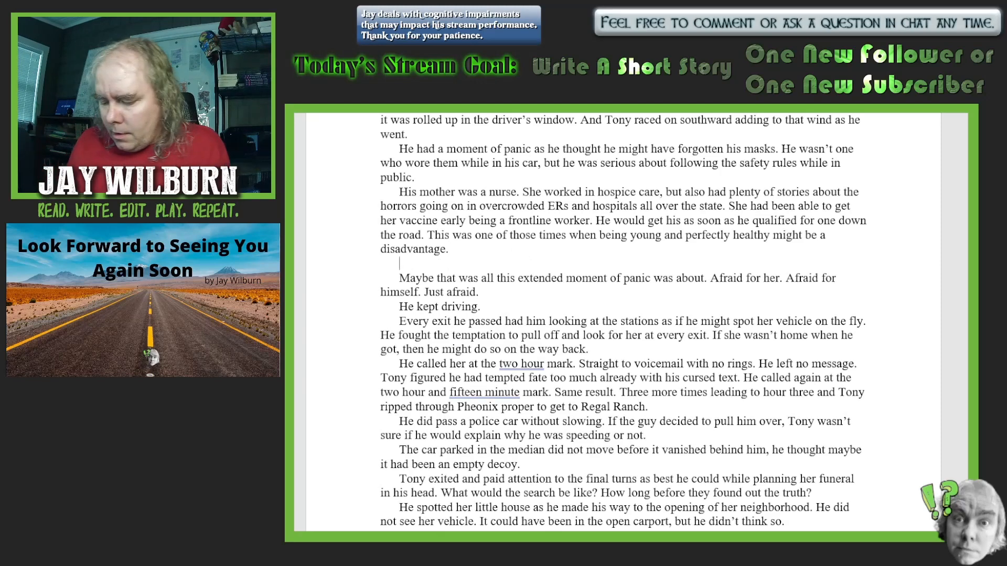
pyautogui.write('His father')
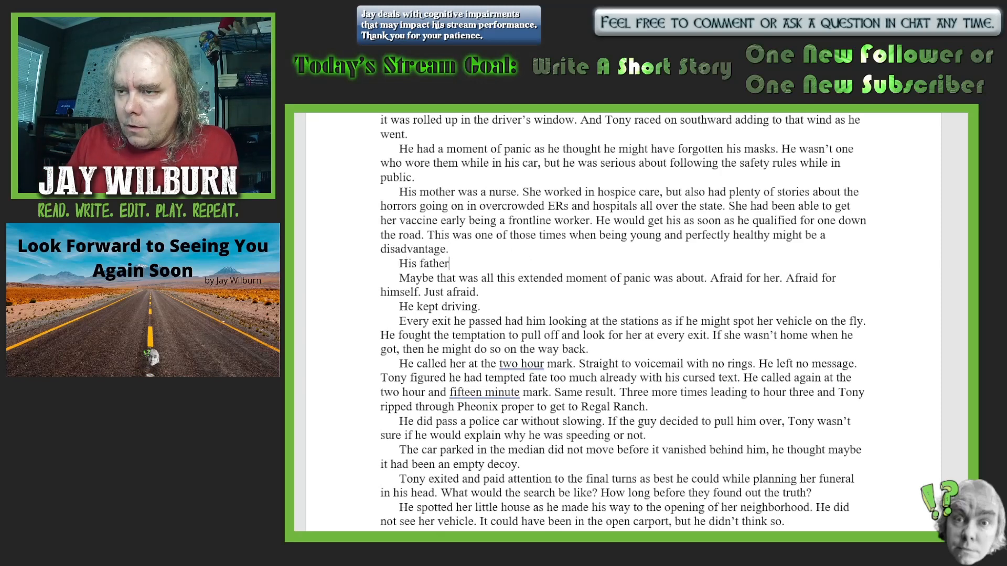
pyautogui.write(' was older')
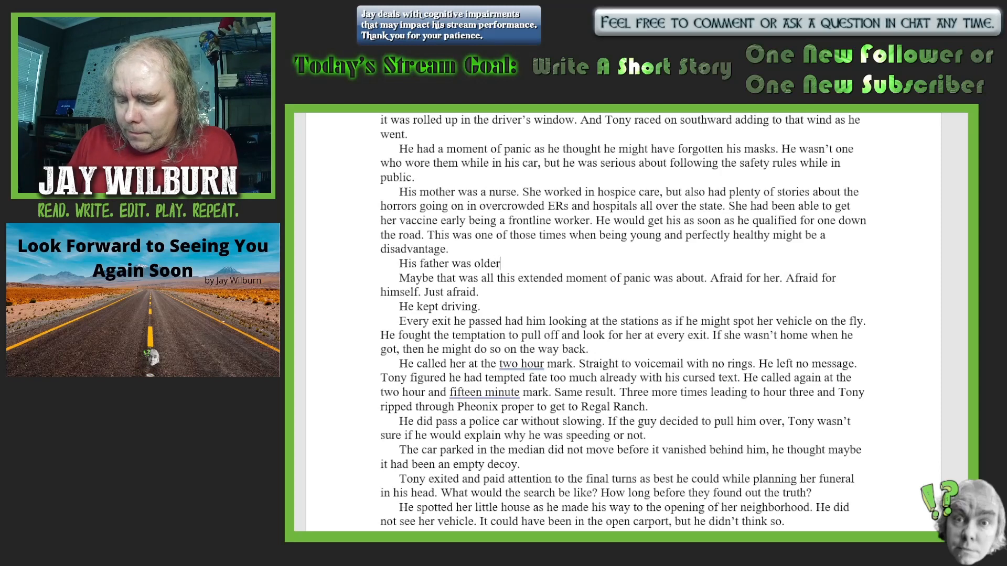
pyautogui.write(' than his ')
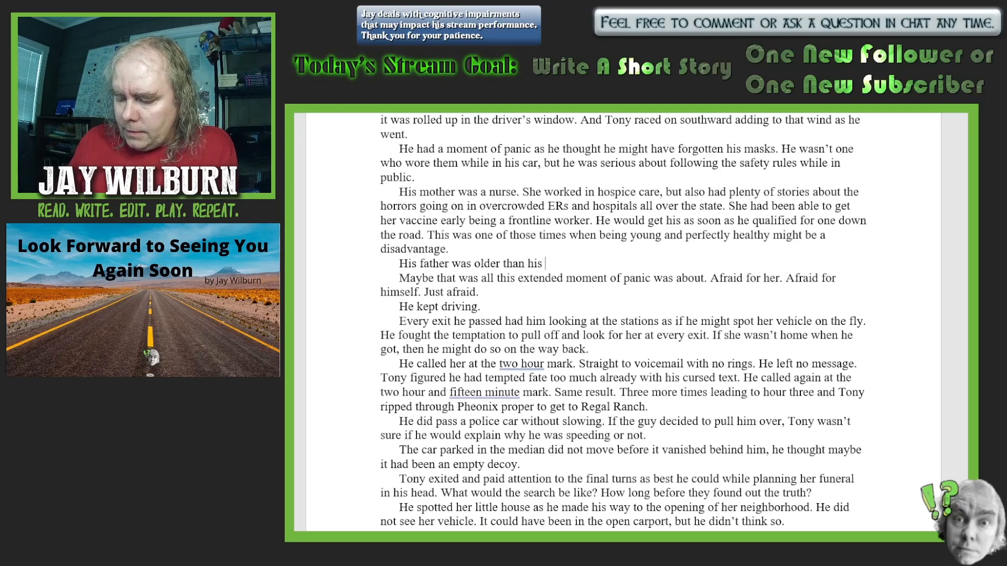
pyautogui.write('mother by')
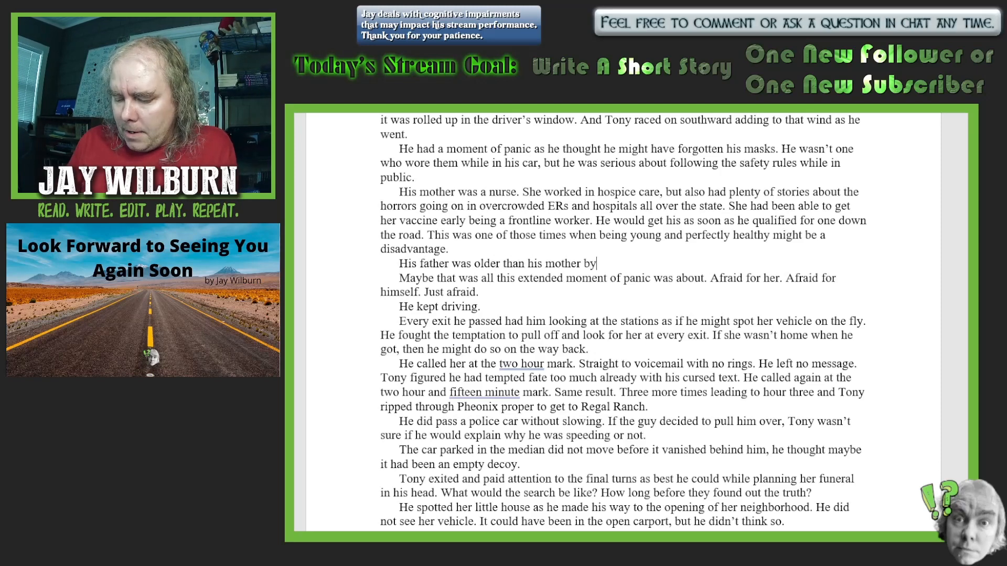
pyautogui.write(' quite a ')
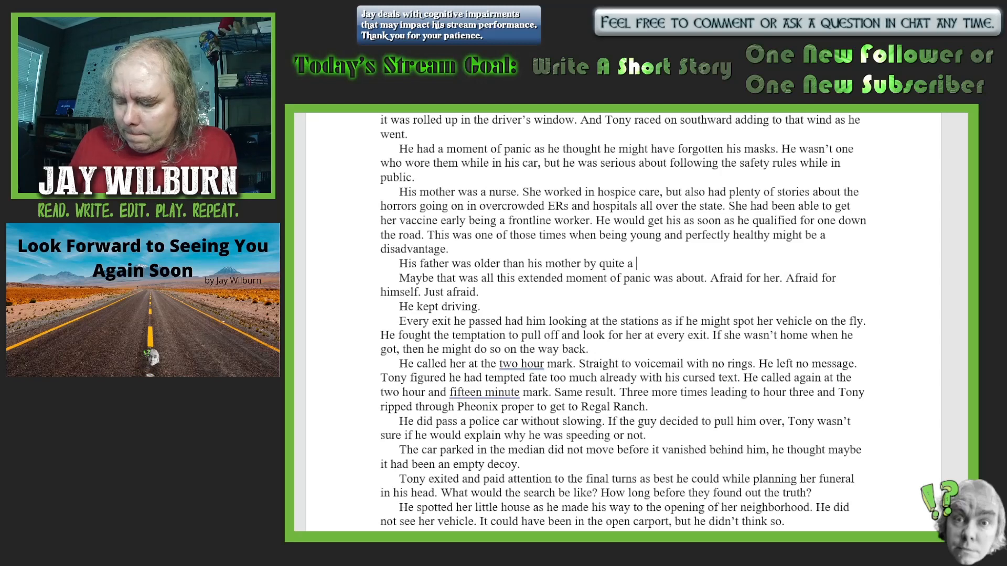
# - Continue the sentence about his father's age with "bit and that was part of why he had that heart attack"
pyautogui.write('bit and t')
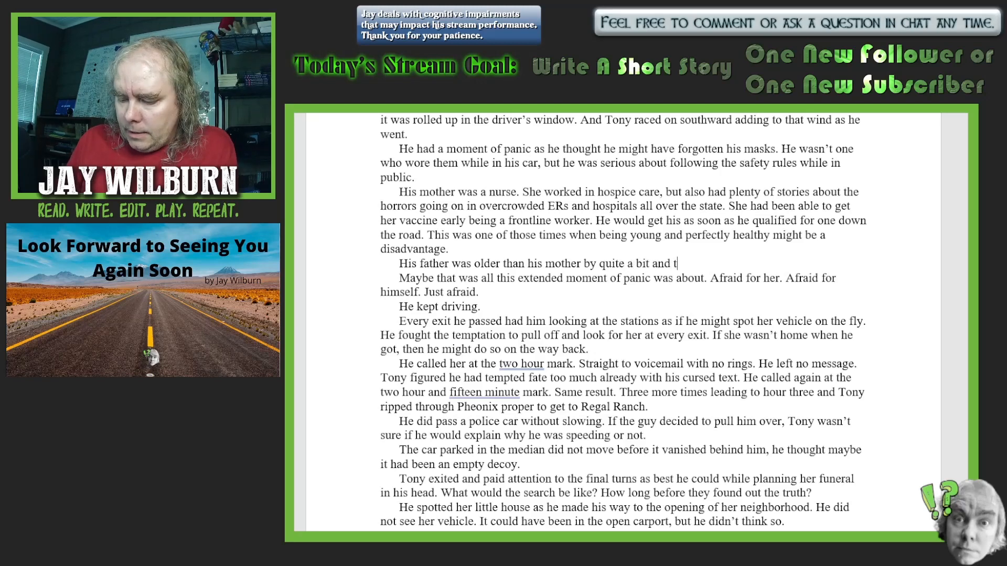
pyautogui.write('hat was p')
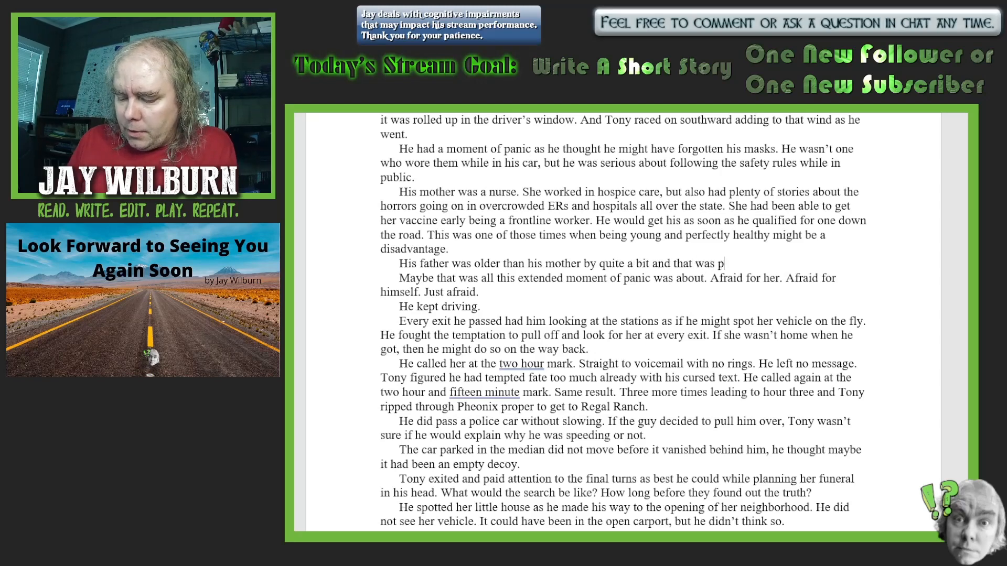
pyautogui.write('art of why')
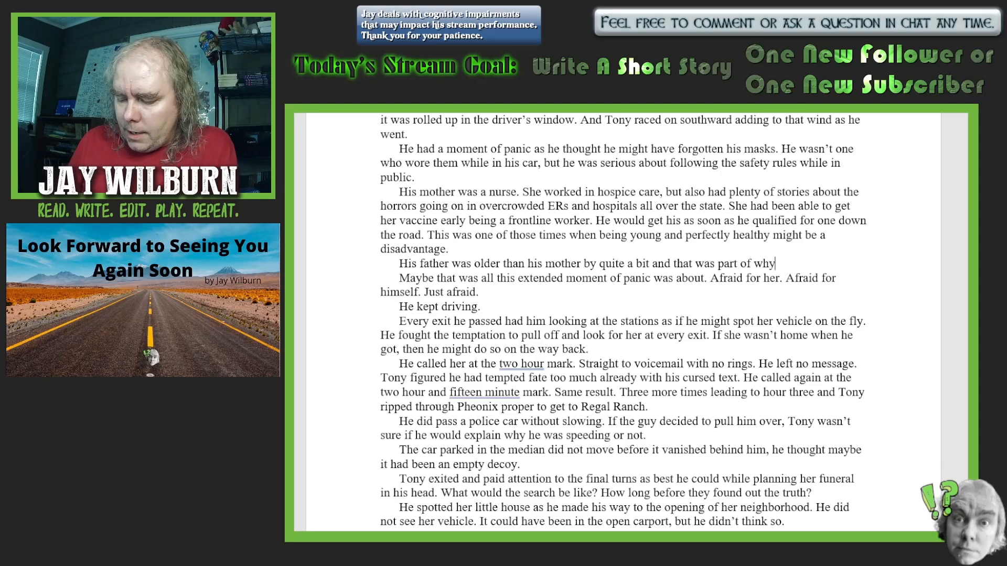
pyautogui.write(' he had th')
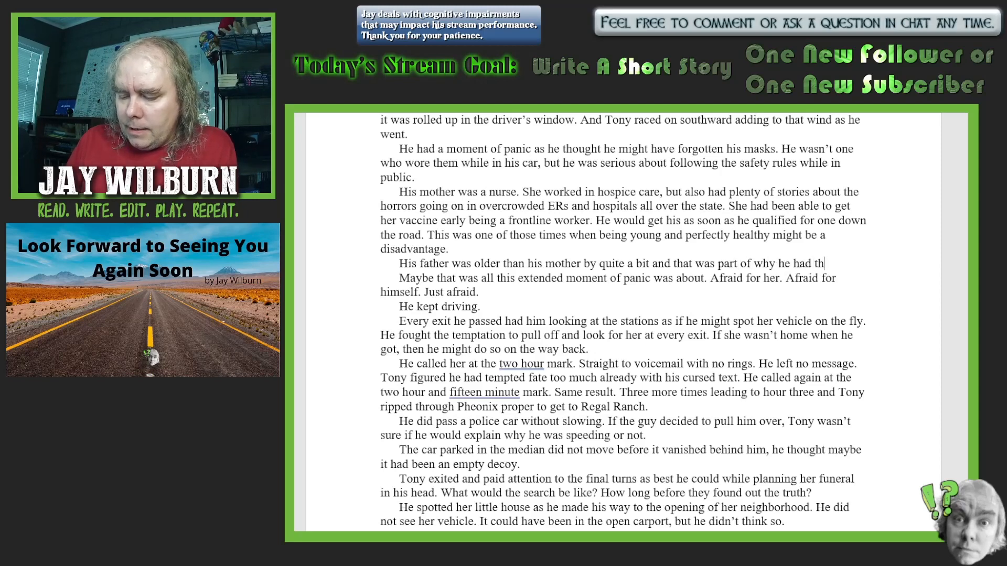
pyautogui.write('at hear')
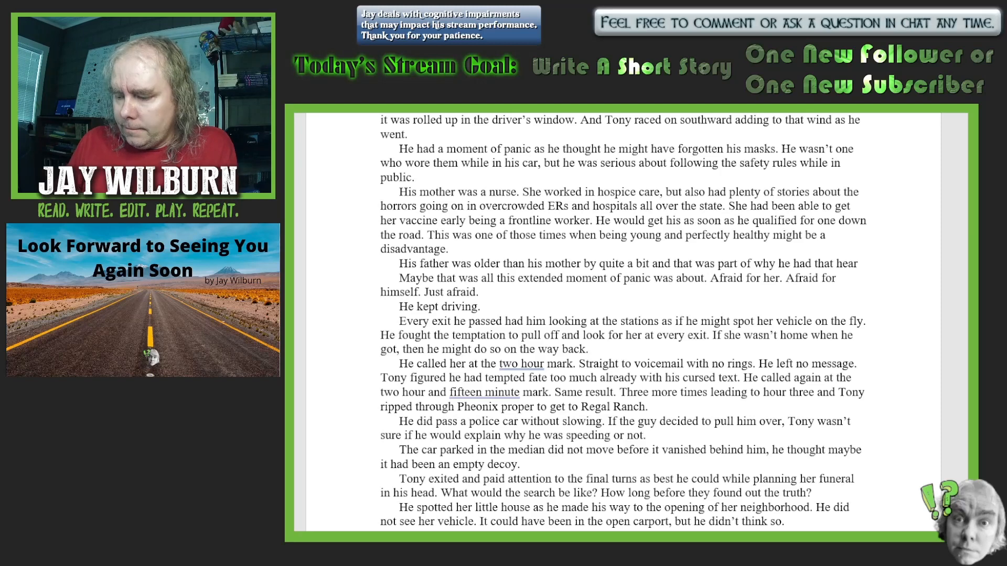
pyautogui.write('tattack')
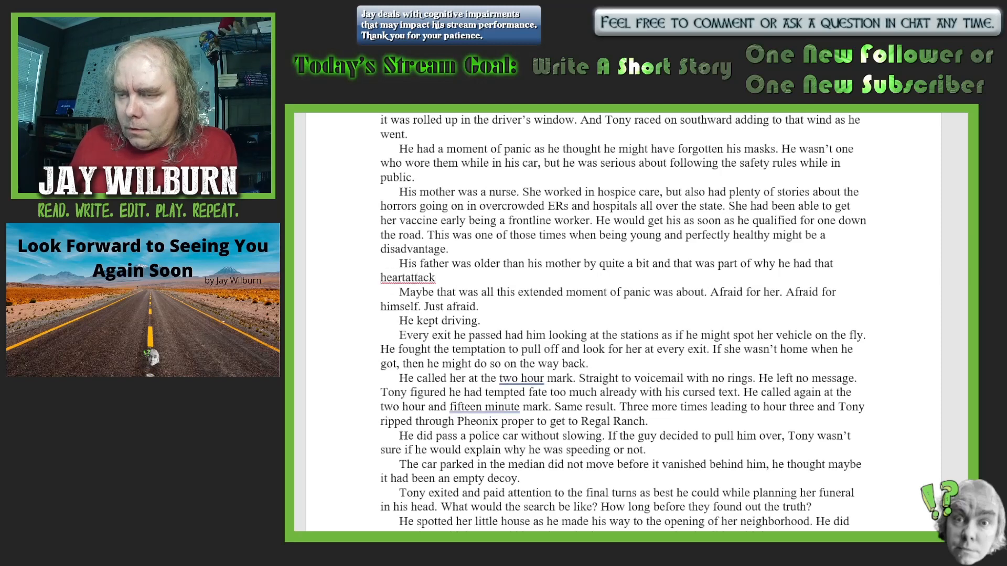
pyautogui.press('BackSpace')
pyautogui.press('BackSpace')
pyautogui.press('BackSpace')
pyautogui.press('BackSpace')
pyautogui.press('BackSpace')
pyautogui.press('BackSpace')
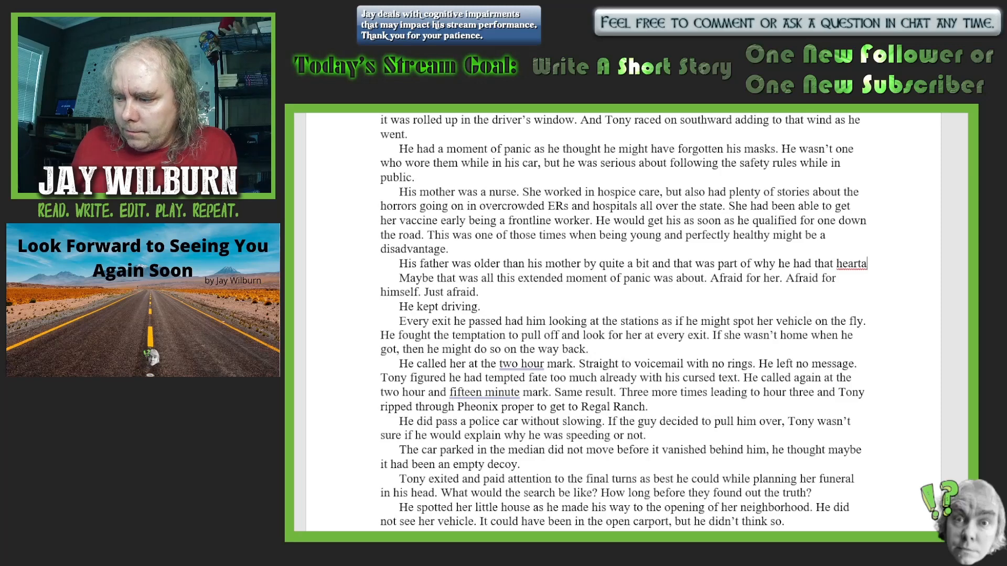
pyautogui.press('BackSpace')
pyautogui.write('attack')
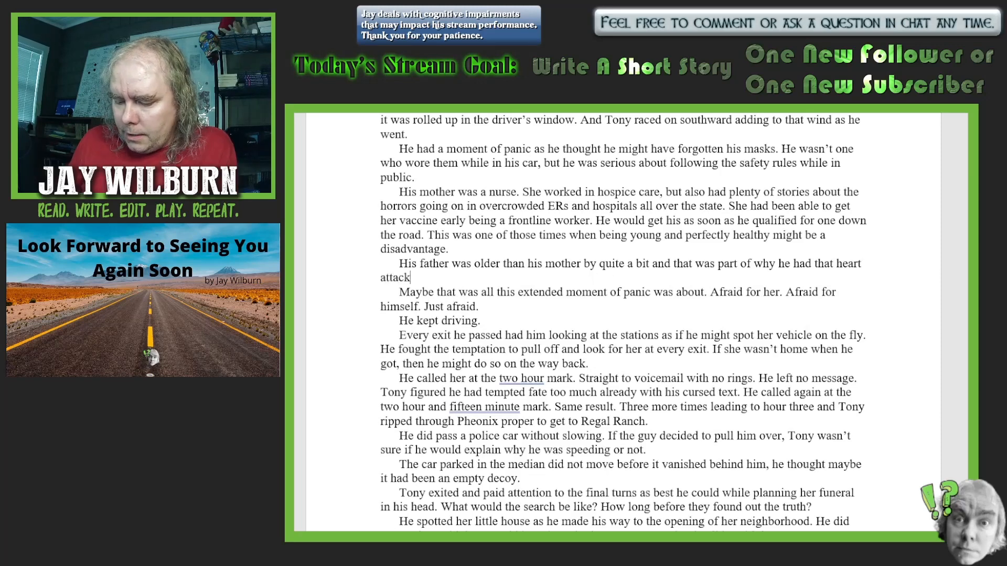
# - Extend the sentence after "heart attack" with "when Tony was still"
pyautogui.write(' when Tony')
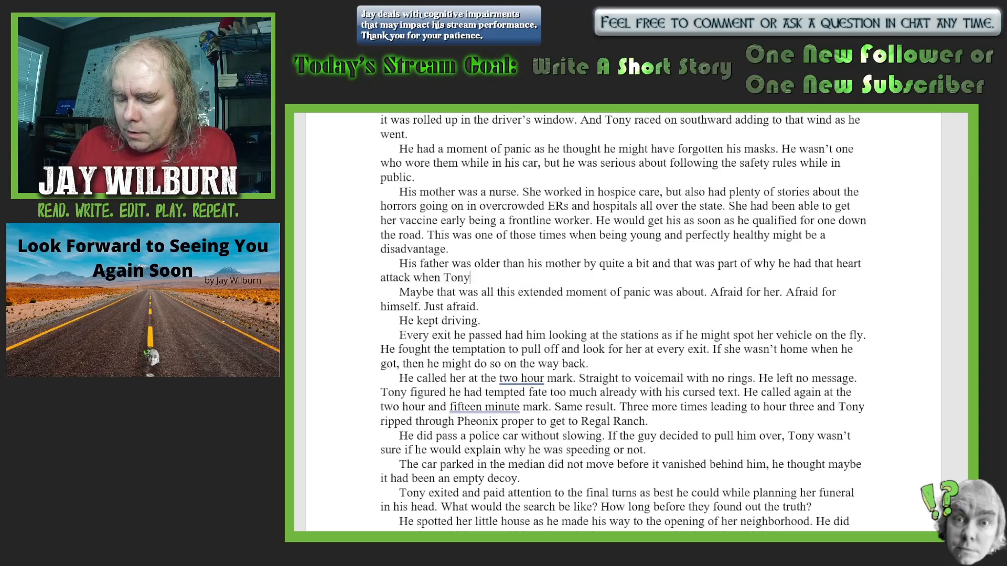
pyautogui.write(' was stio')
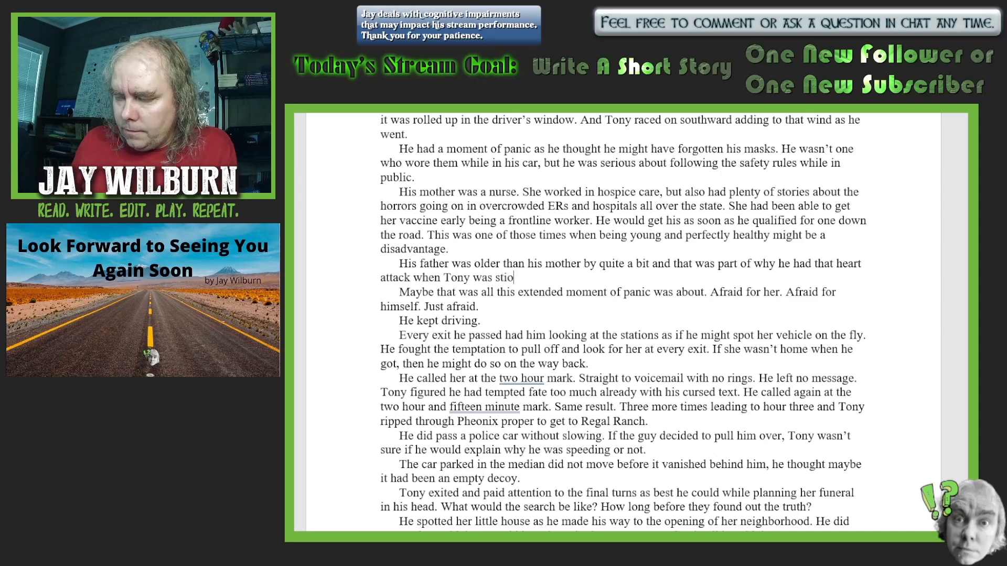
pyautogui.press('BackSpace')
pyautogui.write('ll ')
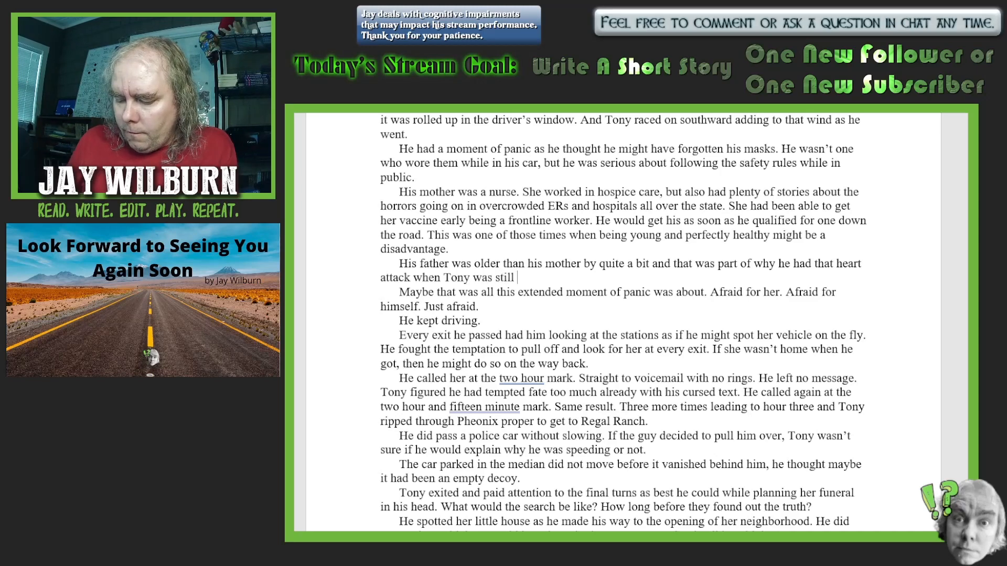
# - Finish the sentence about the father's heart attack with "fourteen and hateful to the man."
pyautogui.write('fourteen')
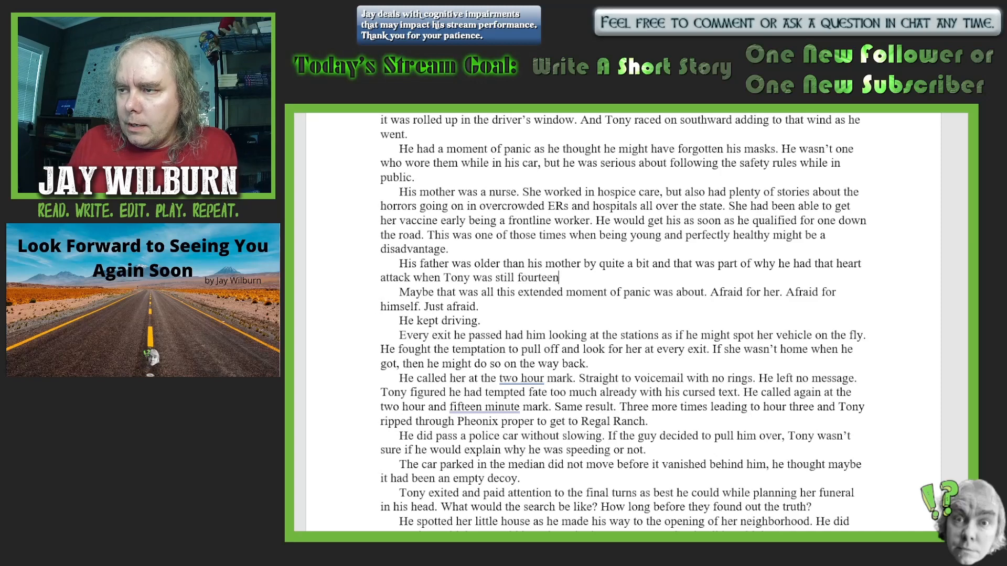
pyautogui.write(' and hate')
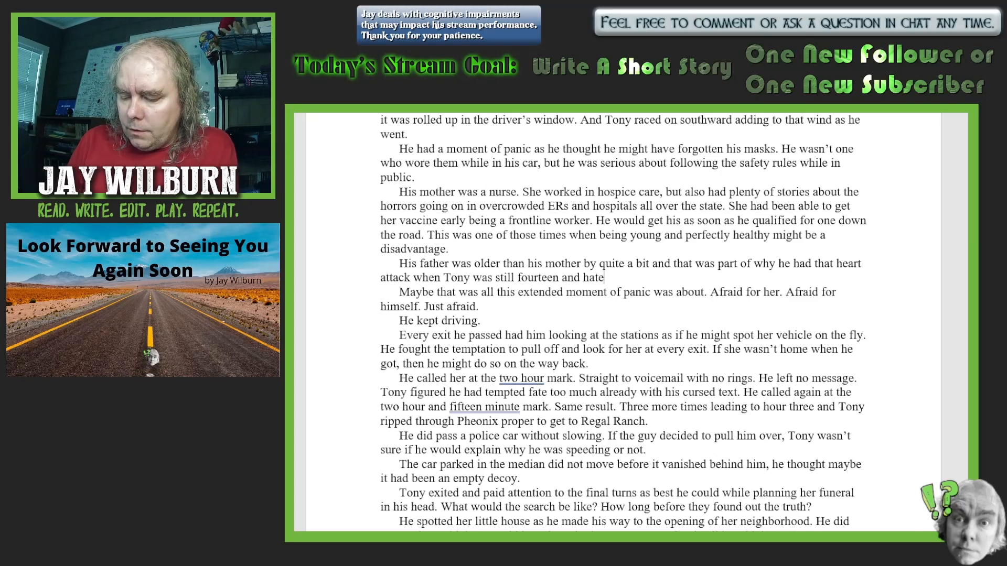
pyautogui.write('ful to th')
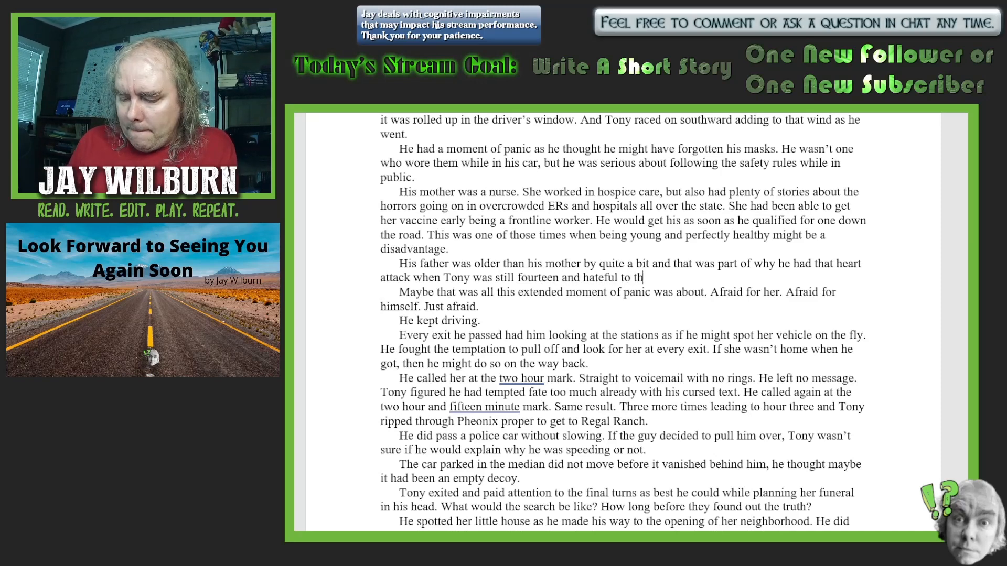
pyautogui.write('e man.')
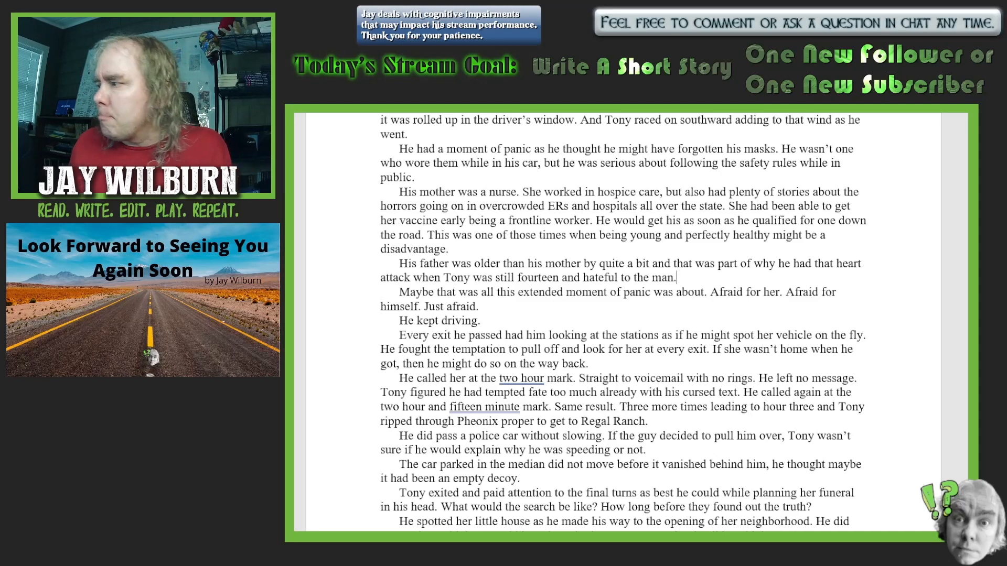
# - Add "He felt his father deserved it back then. Now, he didn't know." to the end of the father paragraph
pyautogui.write(' He ')
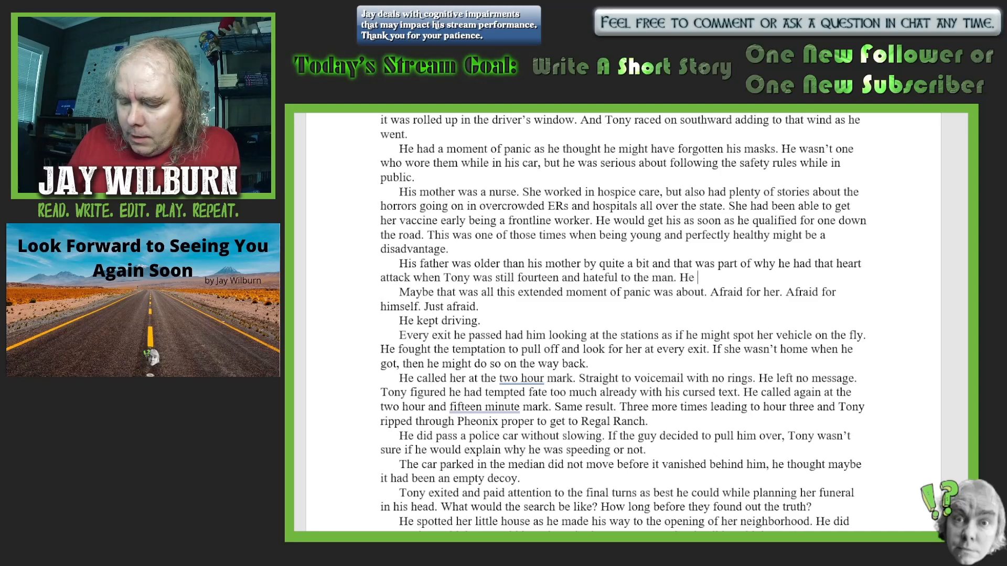
pyautogui.write('felt his ')
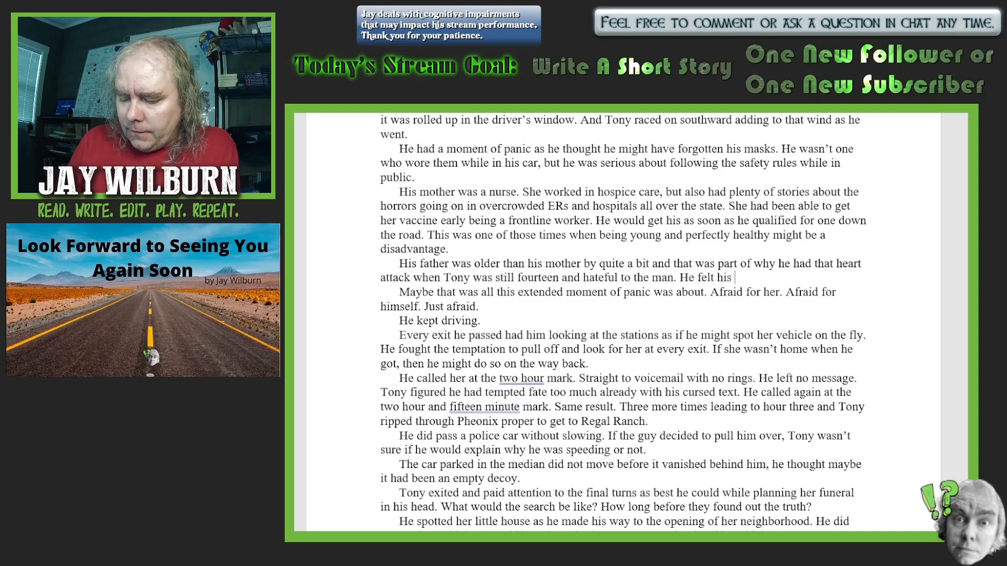
pyautogui.write('father des')
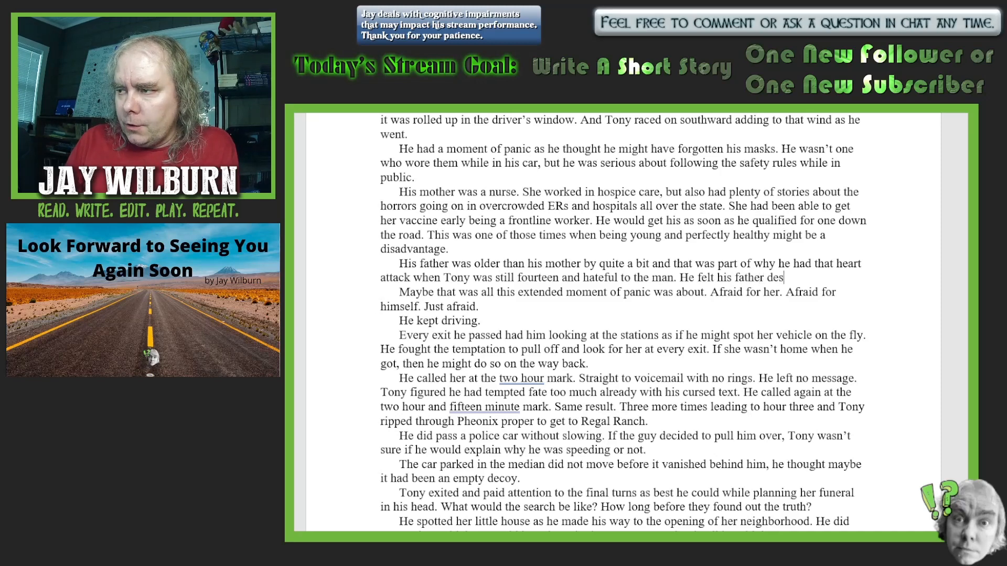
pyautogui.write('erved it')
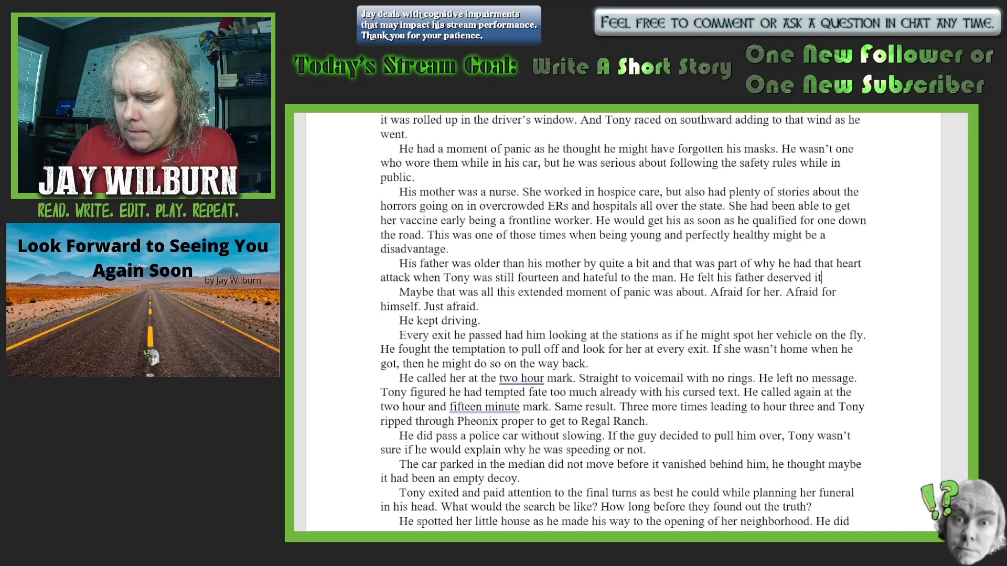
pyautogui.write(' back then')
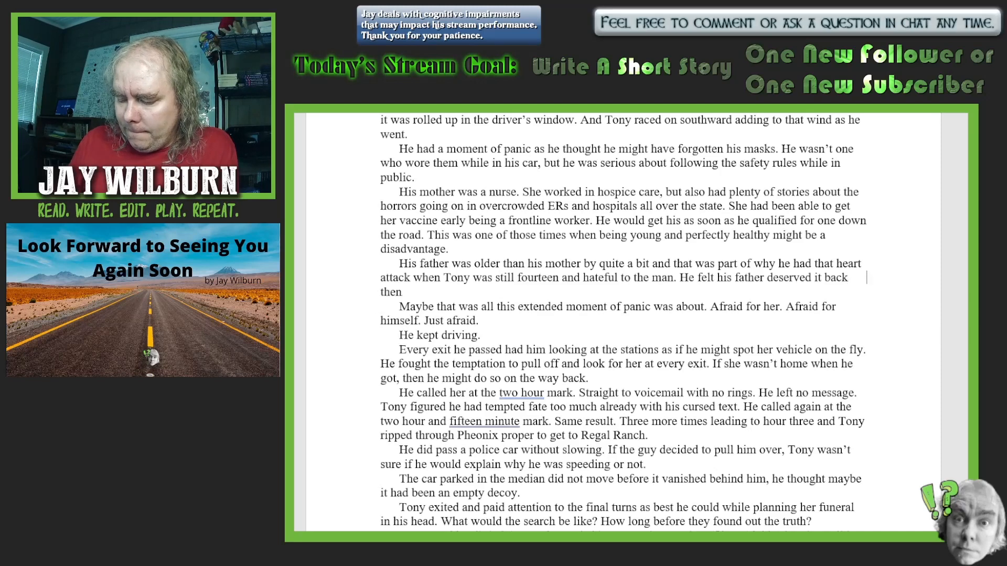
pyautogui.write('. Now')
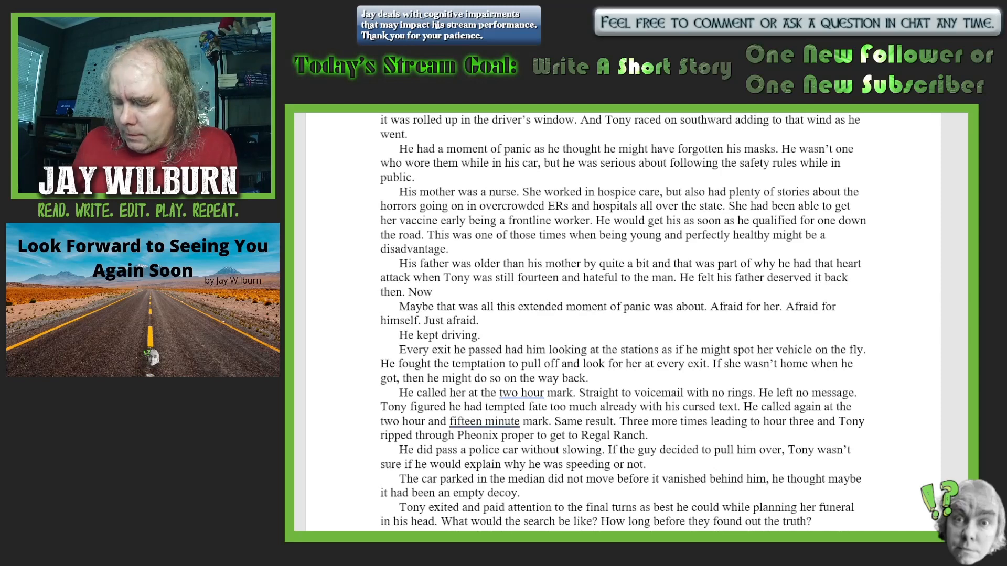
pyautogui.write(", he didn'")
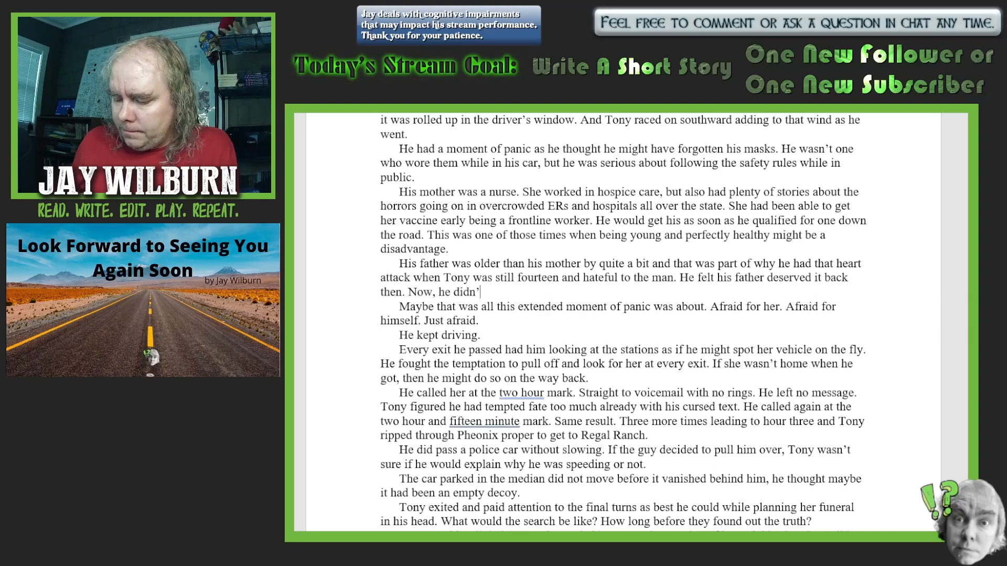
pyautogui.write('t know')
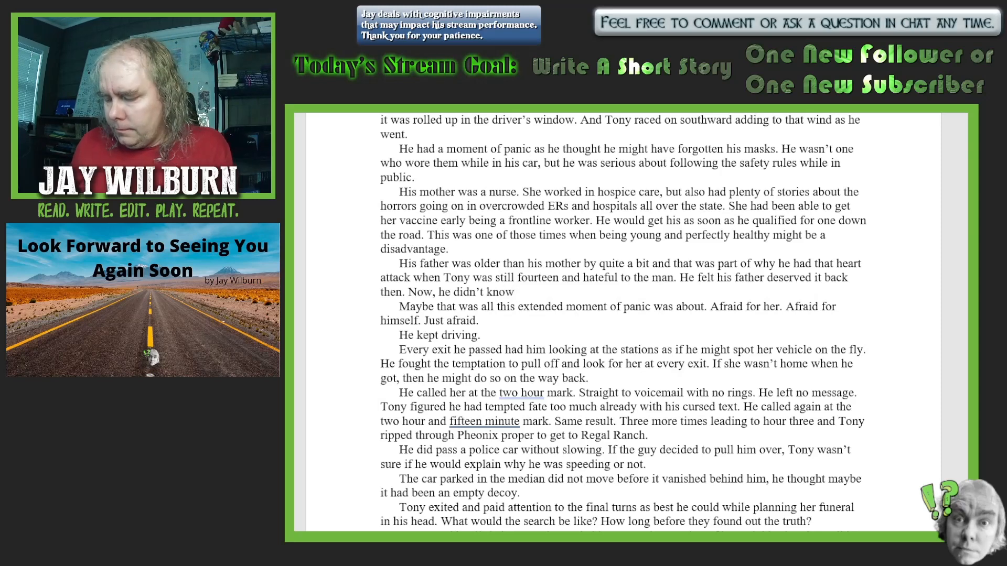
pyautogui.write('.')
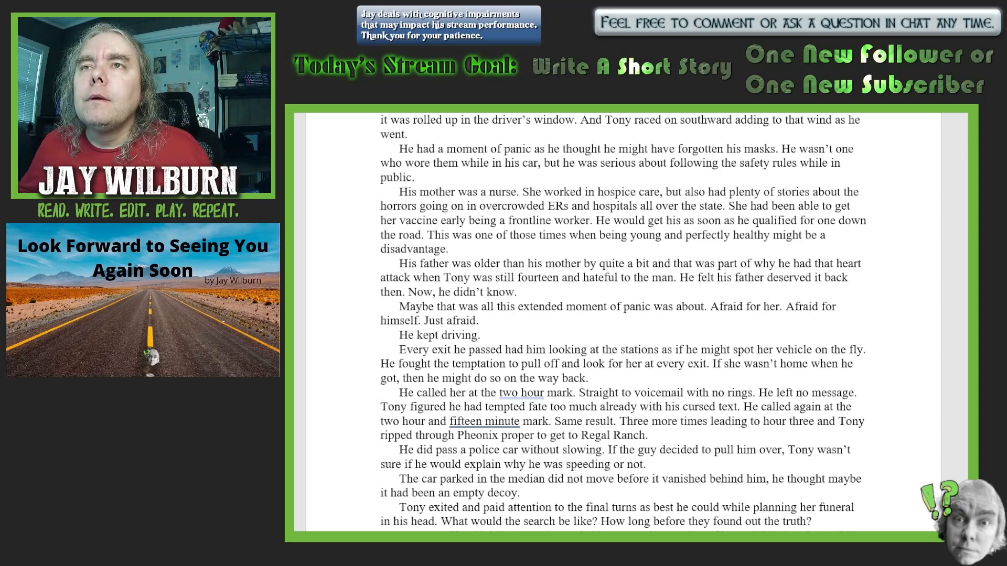
# - Insert "there" after "got" in the sentence about her not being home, so it reads "when he got there"
pyautogui.scroll(-2, 776, 371)
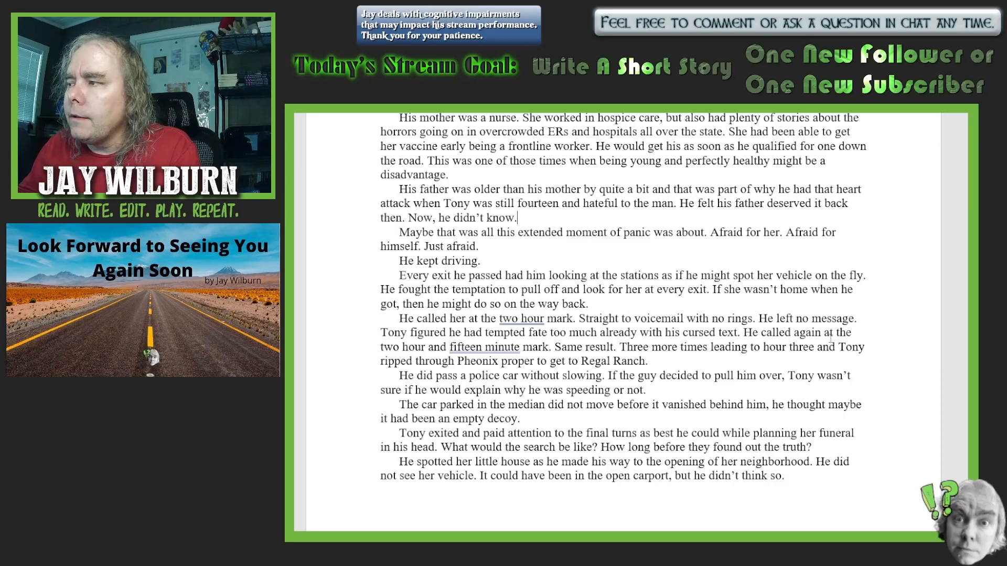
pyautogui.click(401, 304)
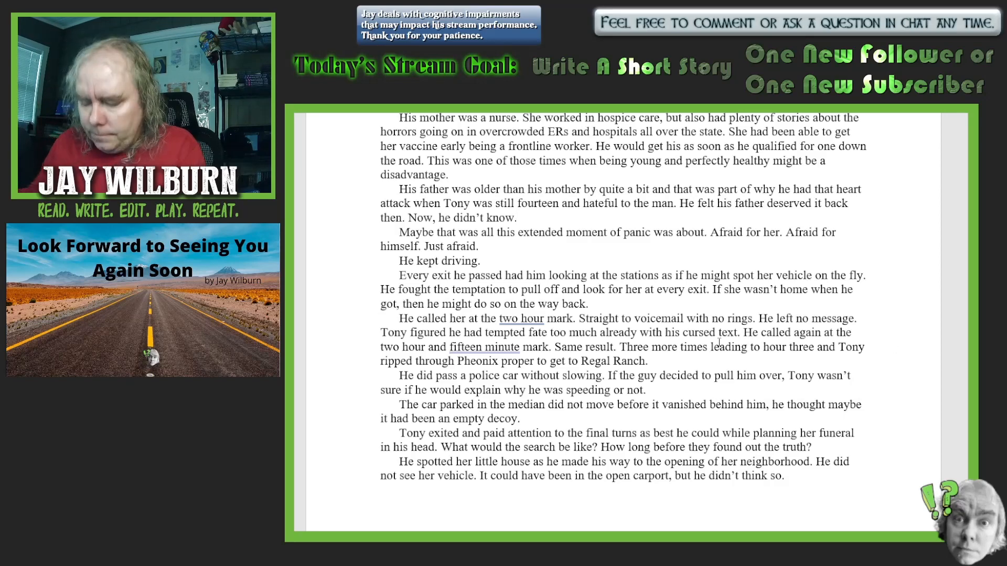
pyautogui.write('there')
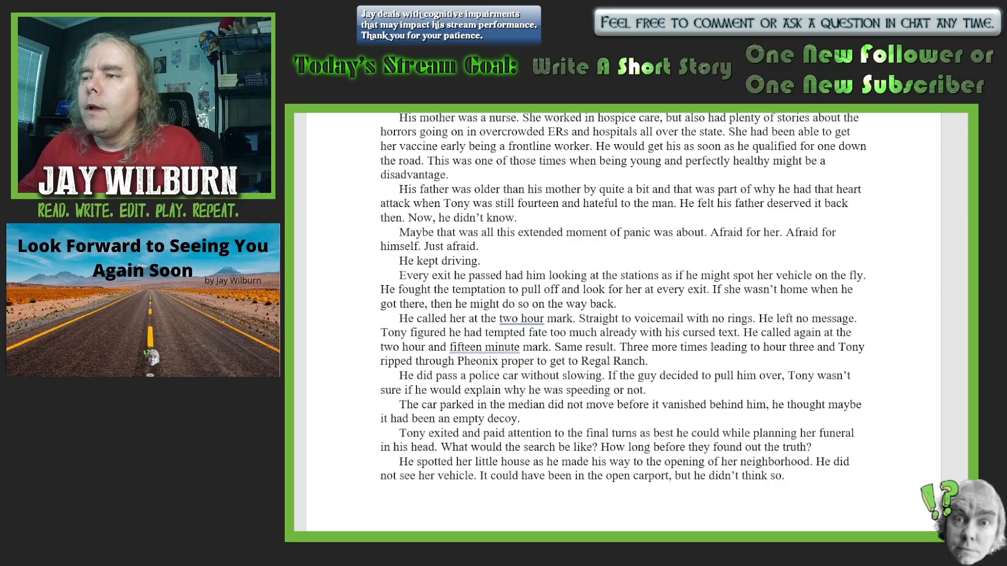
# - Start a new paragraph after "on the way back." with "He passed that creepy gas station and sprawling old store that"
pyautogui.scroll(-3, 850, 310)
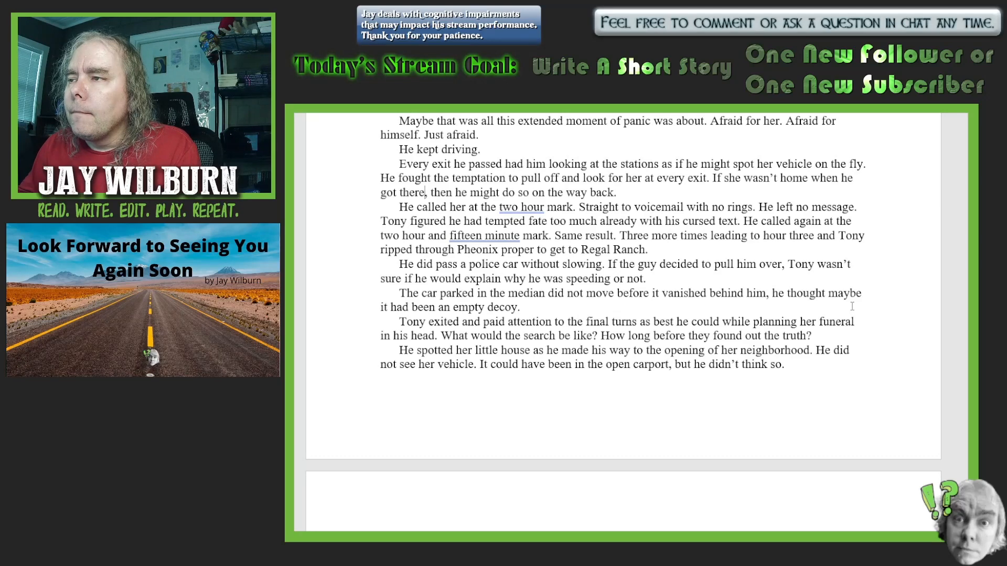
pyautogui.click(621, 191)
pyautogui.press('Return')
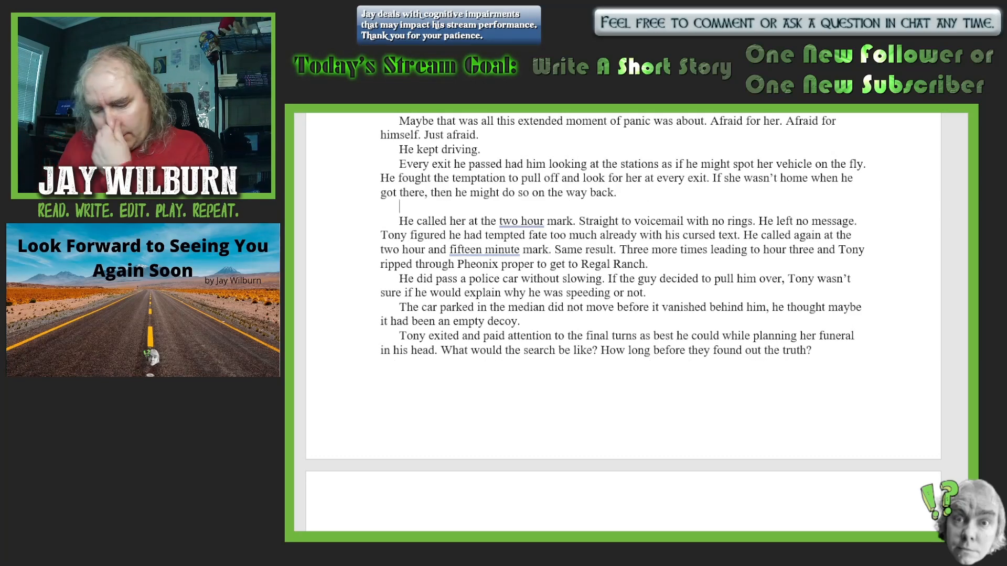
pyautogui.write('H')
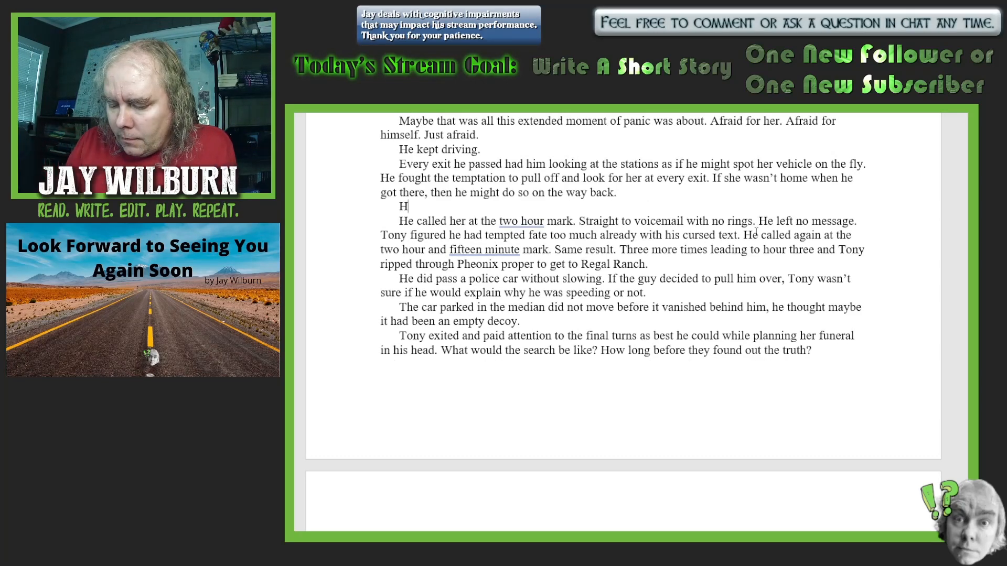
pyautogui.write('e passed ')
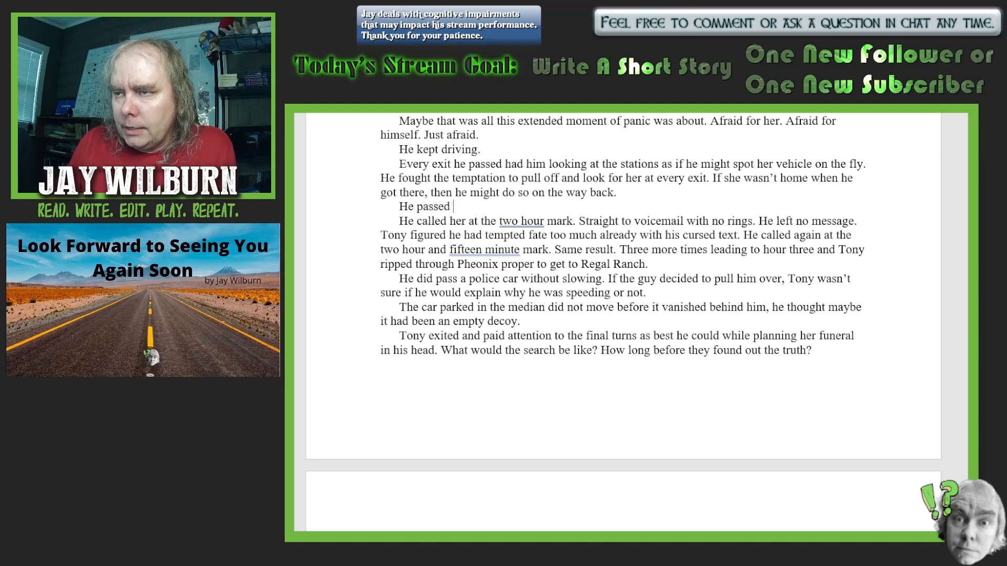
pyautogui.write('that cree')
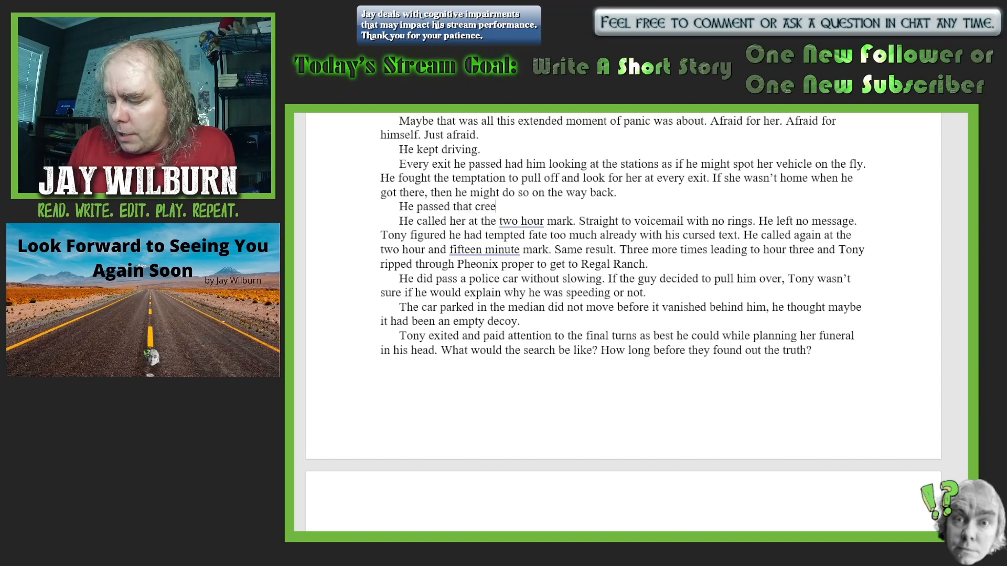
pyautogui.write('py ga')
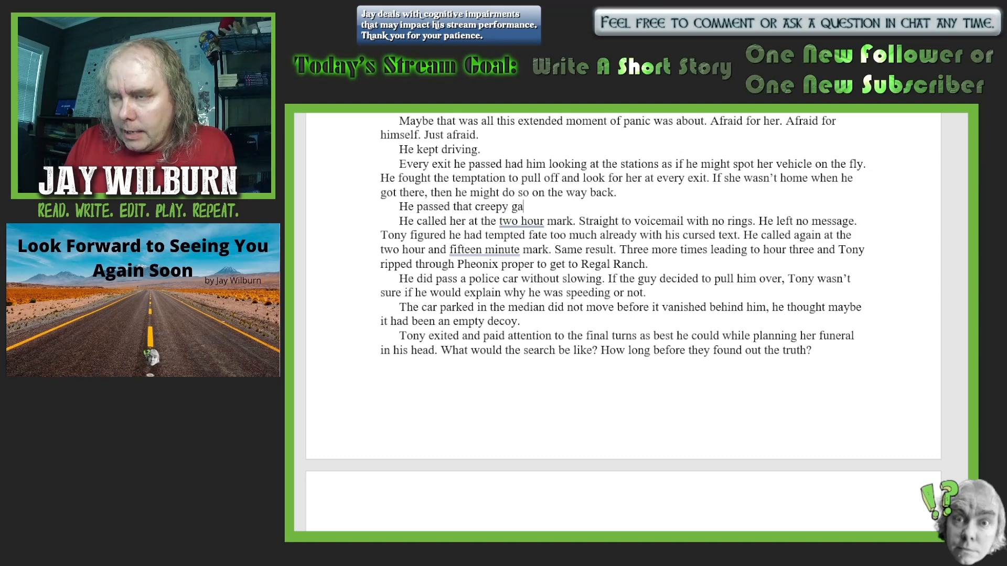
pyautogui.write('s statio')
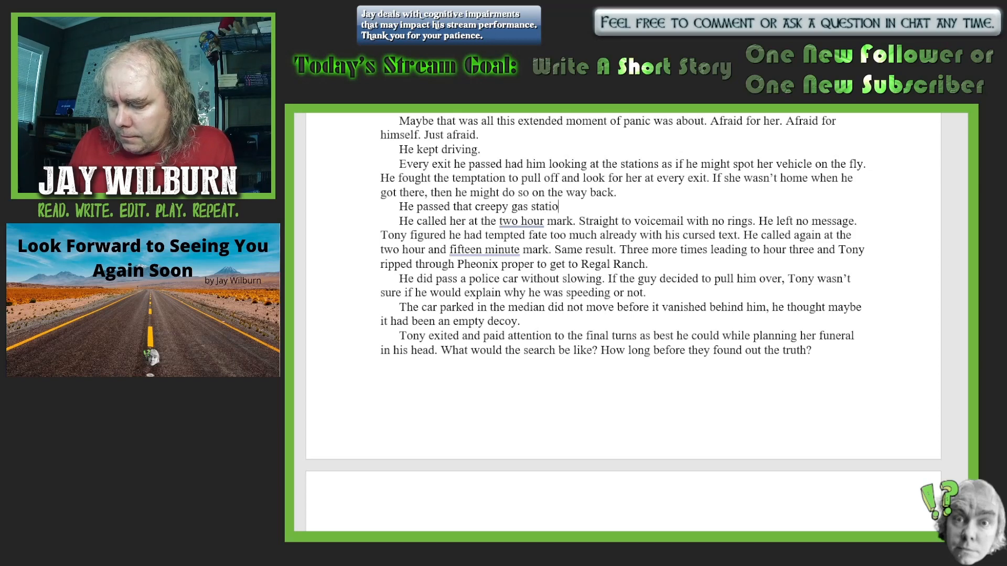
pyautogui.write('n and spr')
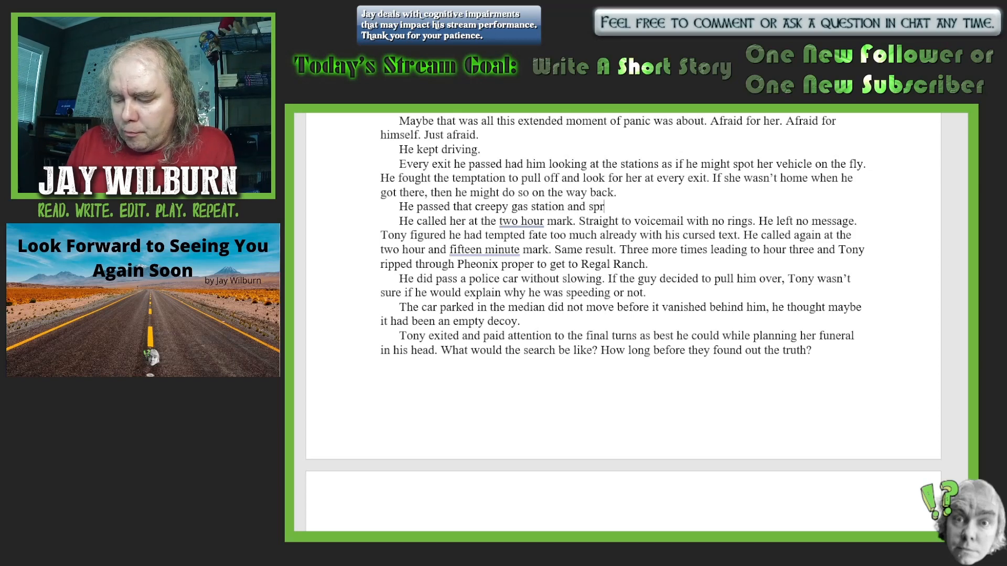
pyautogui.write('awling old ')
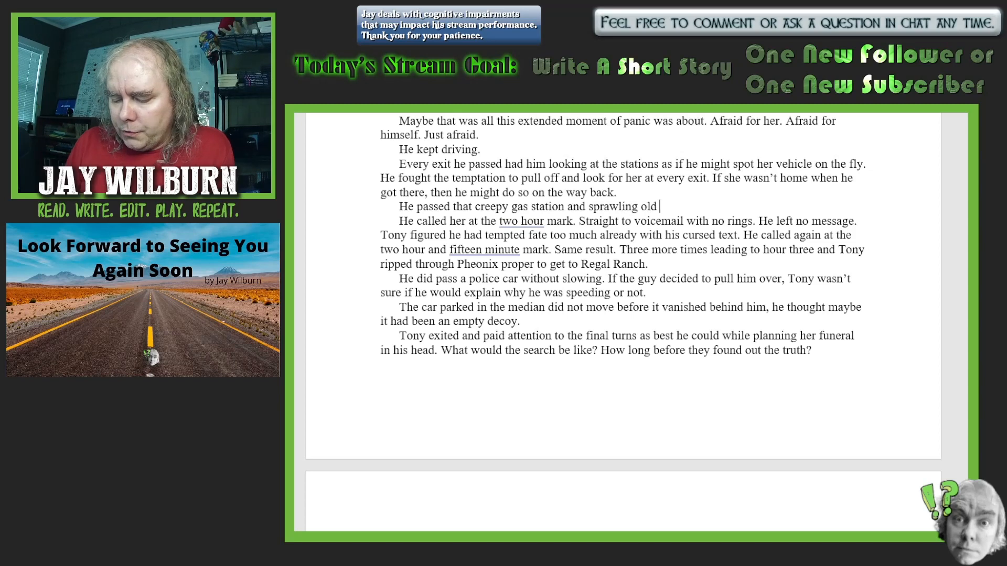
pyautogui.write('store that')
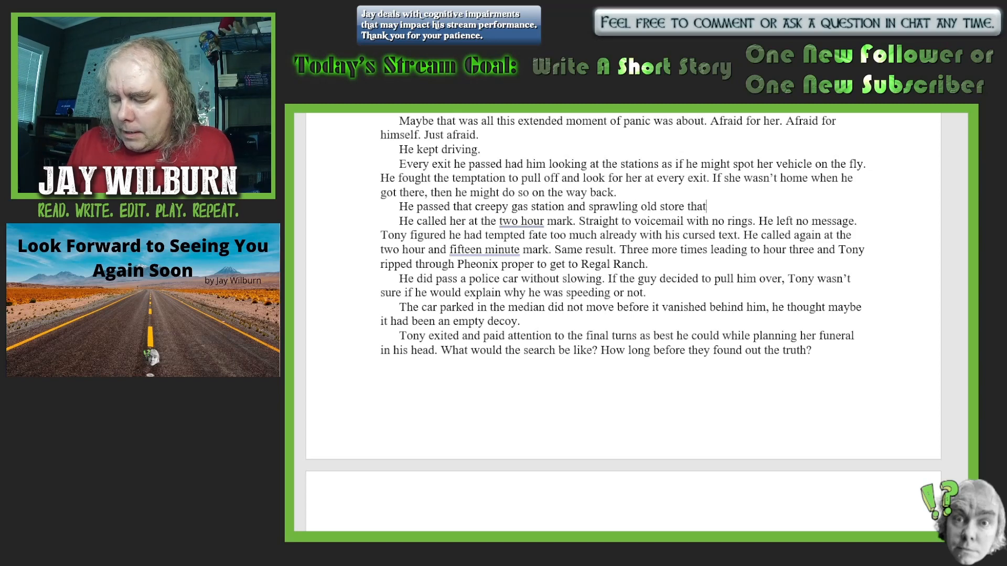
# - Complete the gas station sentence with "had been on that same lonely spot off the road for as long as he could remember."
pyautogui.write(' had been ')
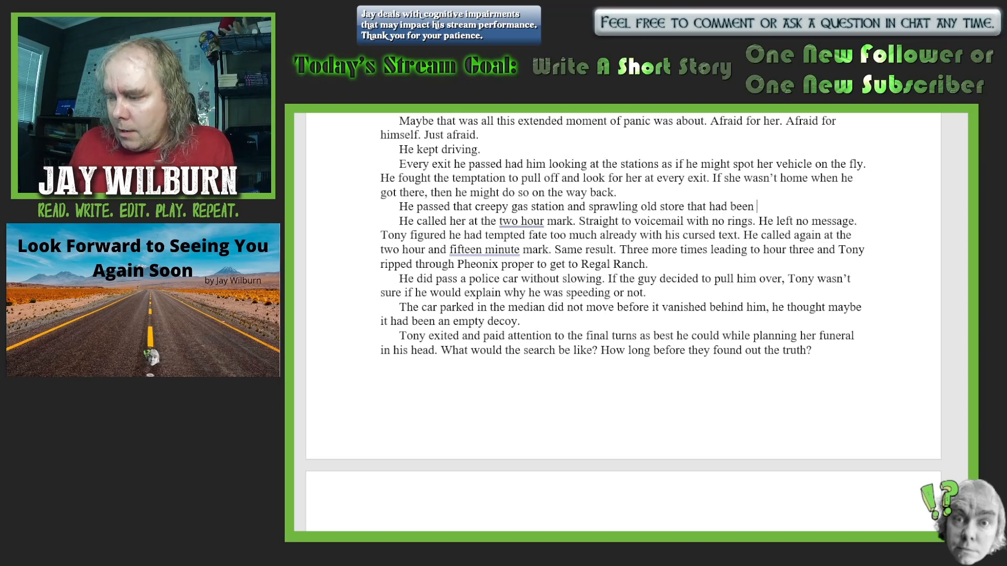
pyautogui.write('on that sa')
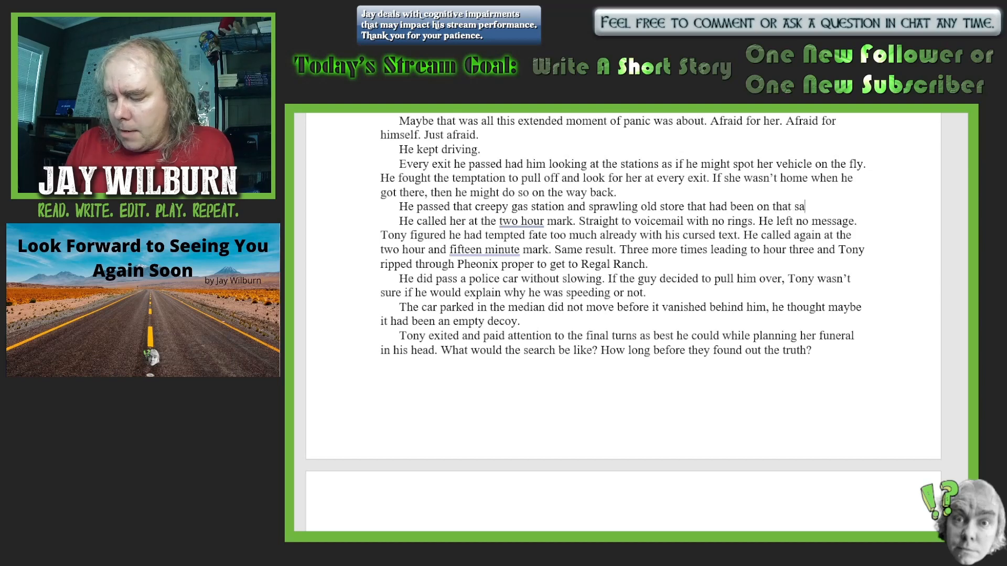
pyautogui.write('me lonely')
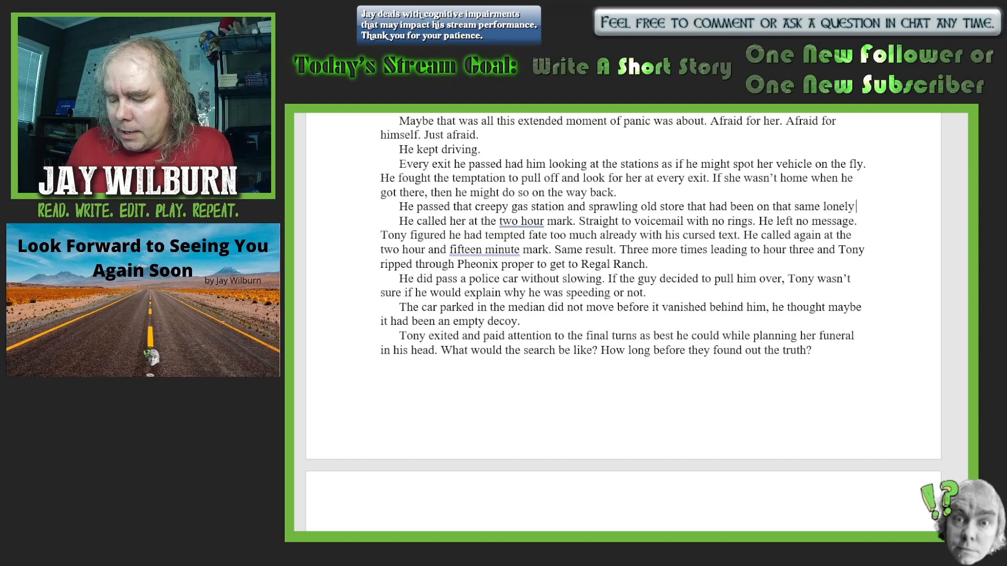
pyautogui.write(' spot')
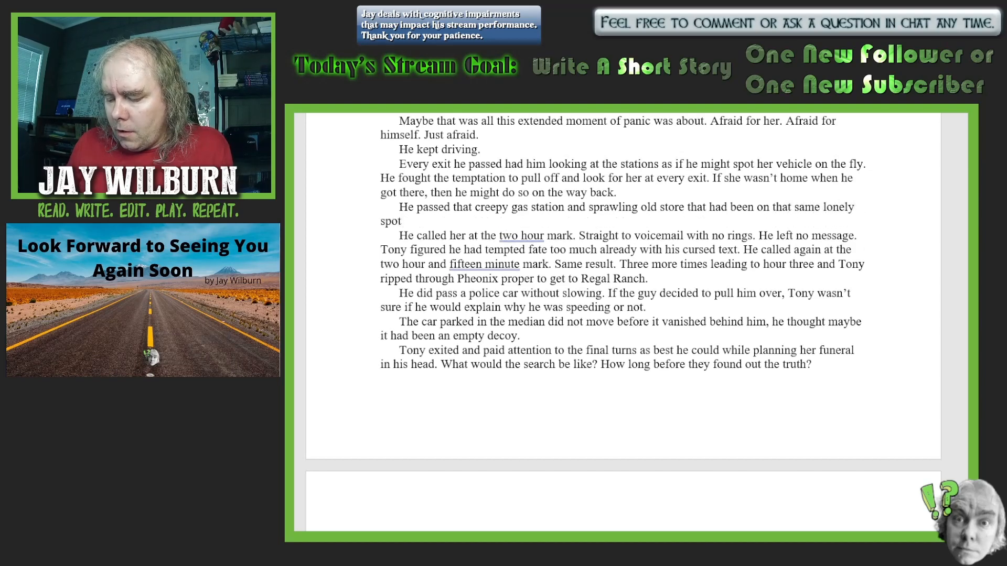
pyautogui.write(' off the ro')
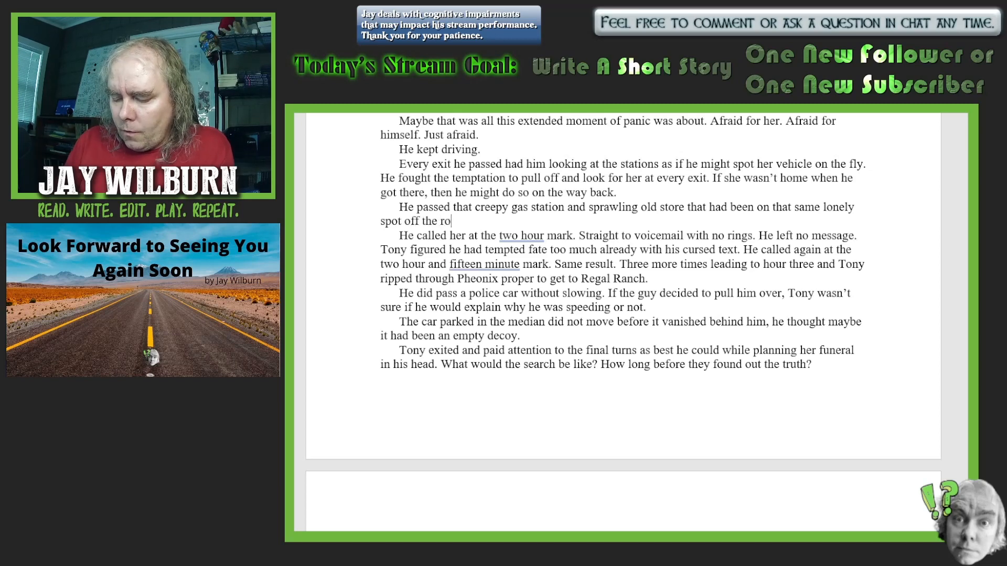
pyautogui.write('ad for as')
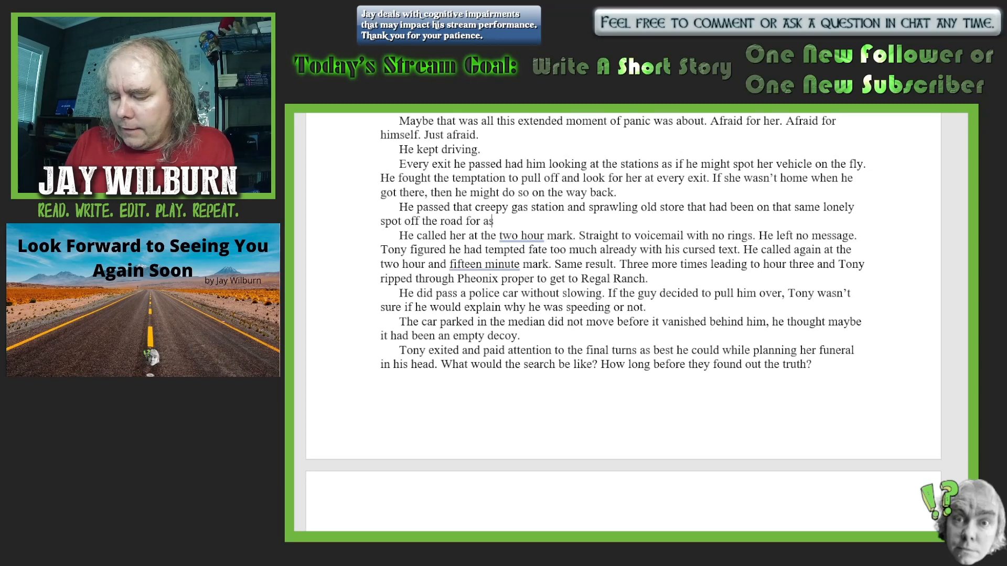
pyautogui.write(' long as he could remember. He never sy')
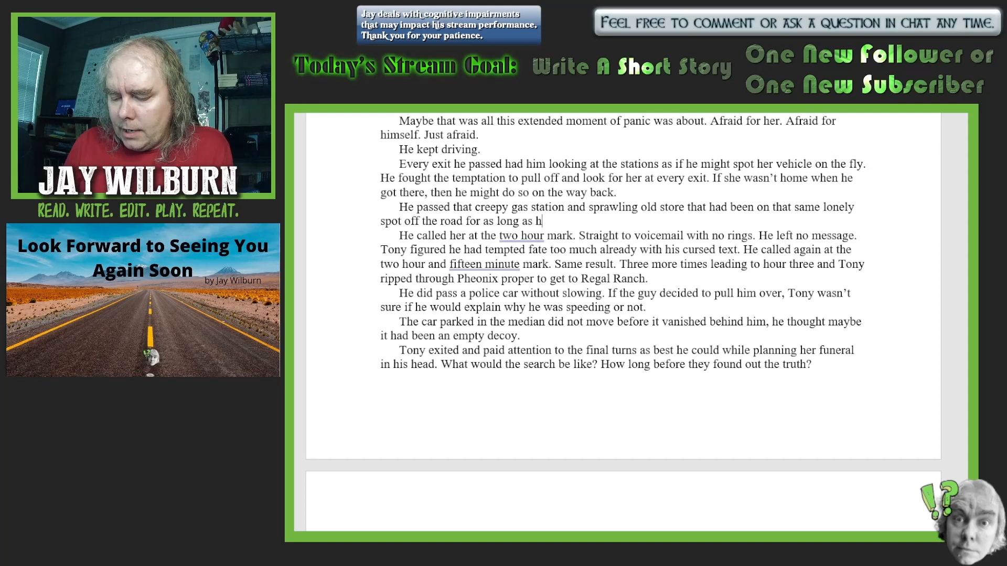
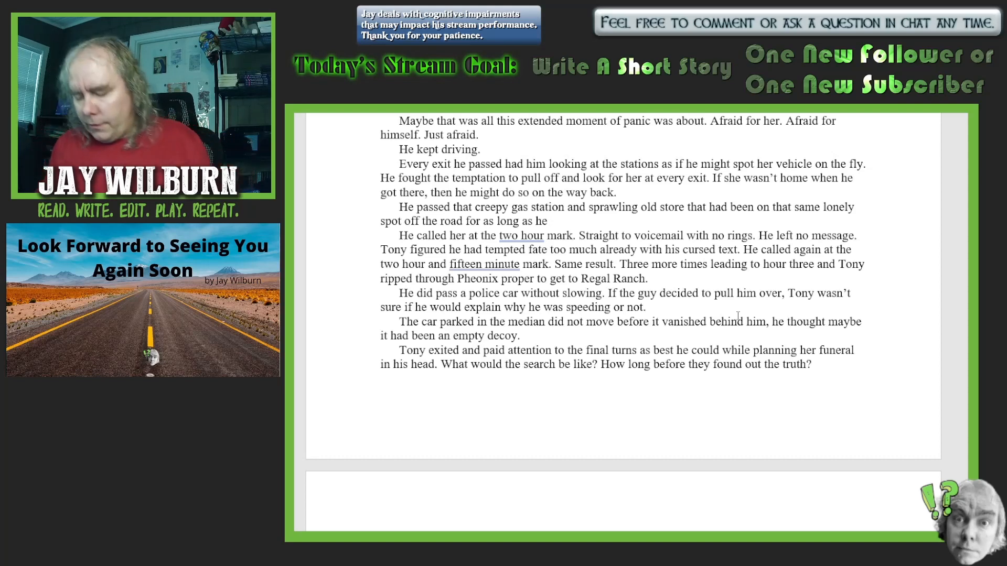
pyautogui.write('could r')
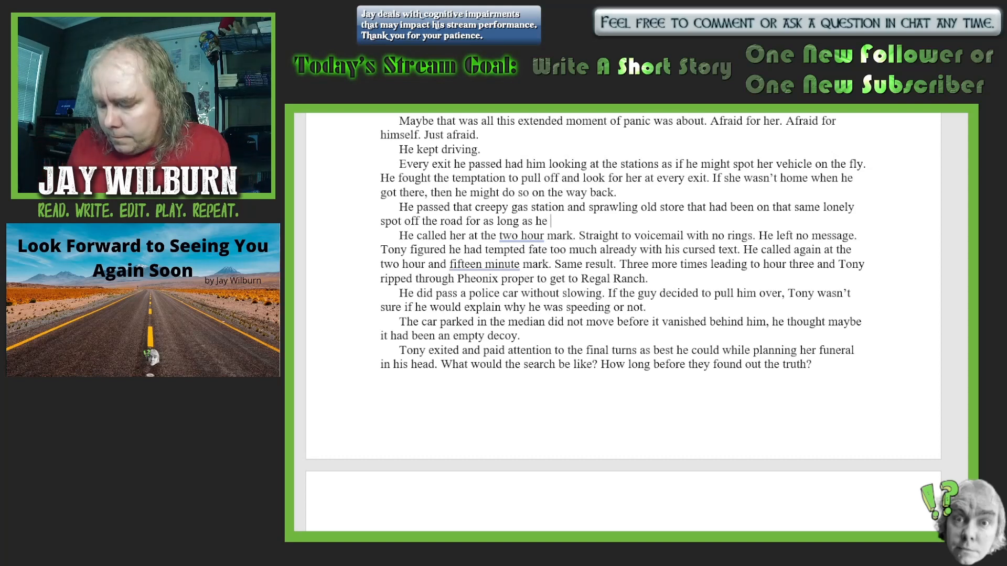
pyautogui.write('em')
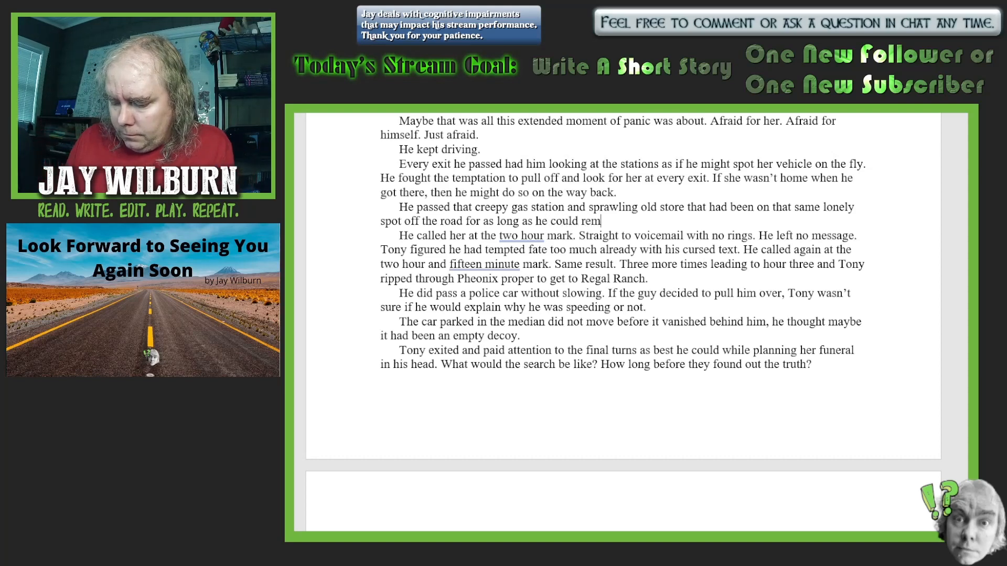
pyautogui.write('ember. H')
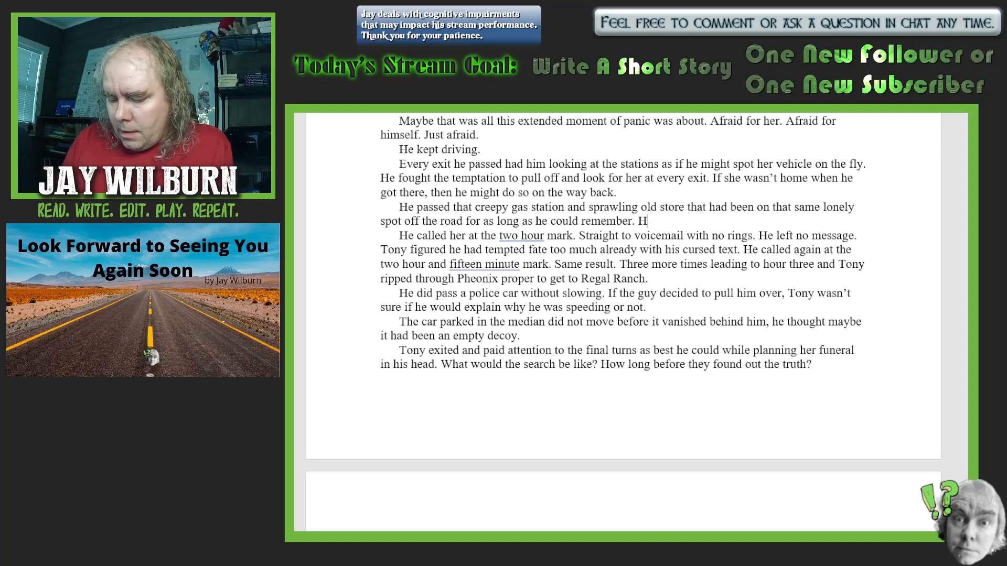
# - Continue the gas station paragraph with "He never stopped and Mom probably wouldn't either, but now he was sure she had."
pyautogui.write('e never ')
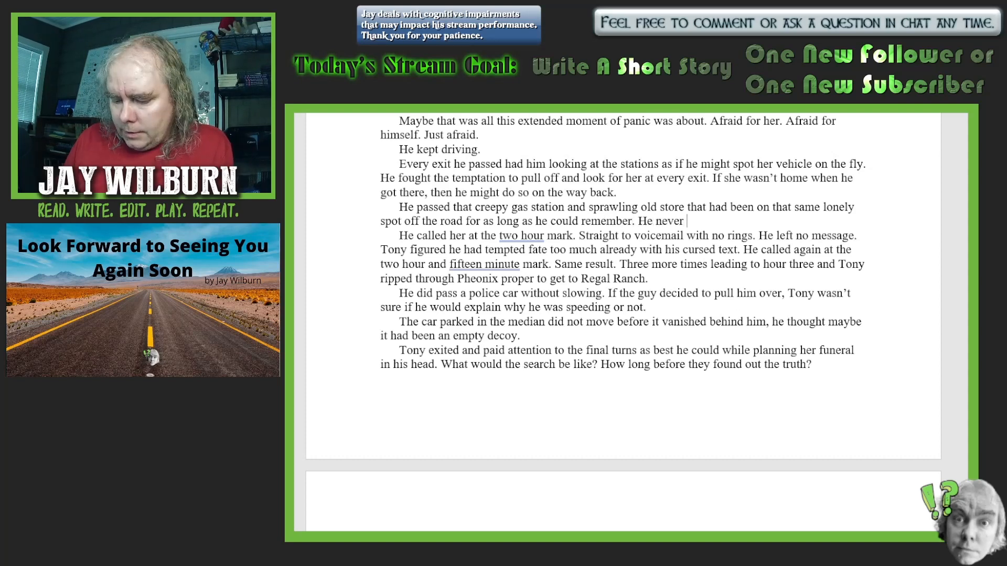
pyautogui.write('syt')
pyautogui.press('BackSpace')
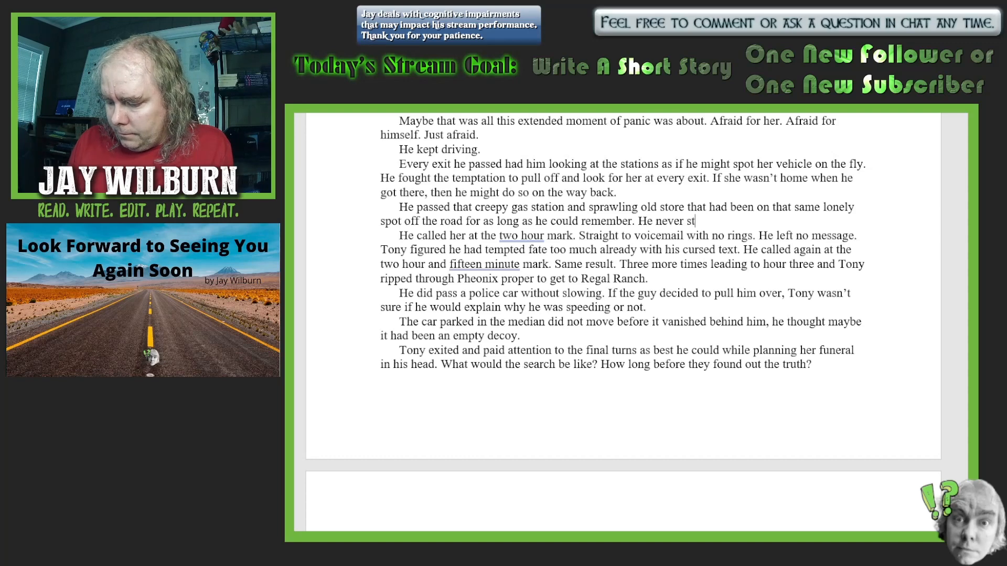
pyautogui.write('opped and ')
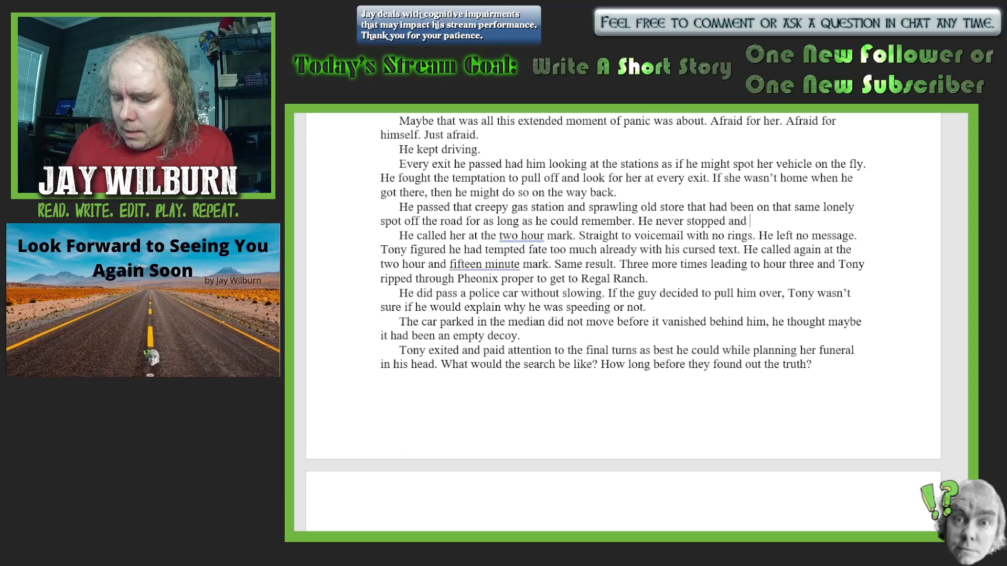
pyautogui.write('Mom ')
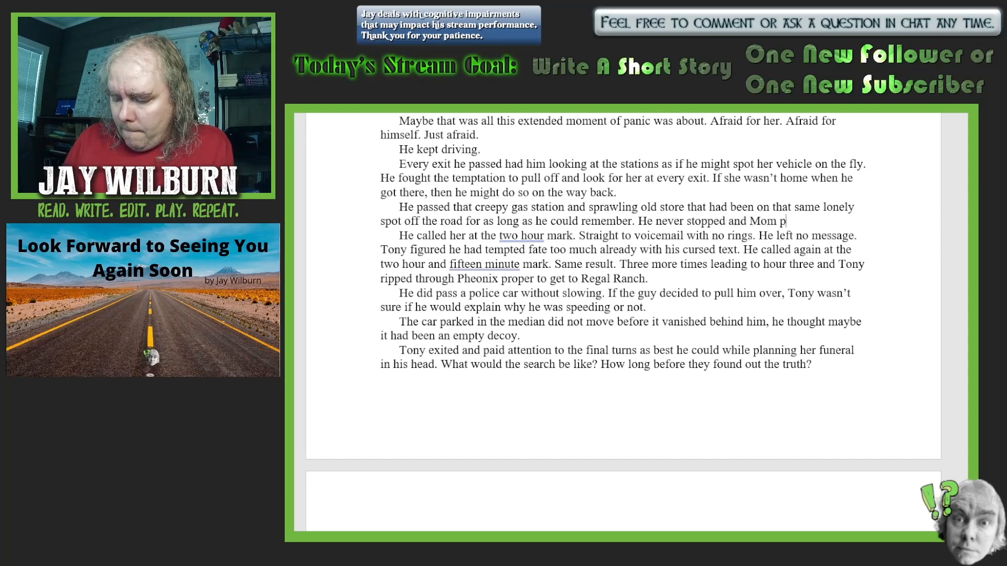
pyautogui.write('probably w')
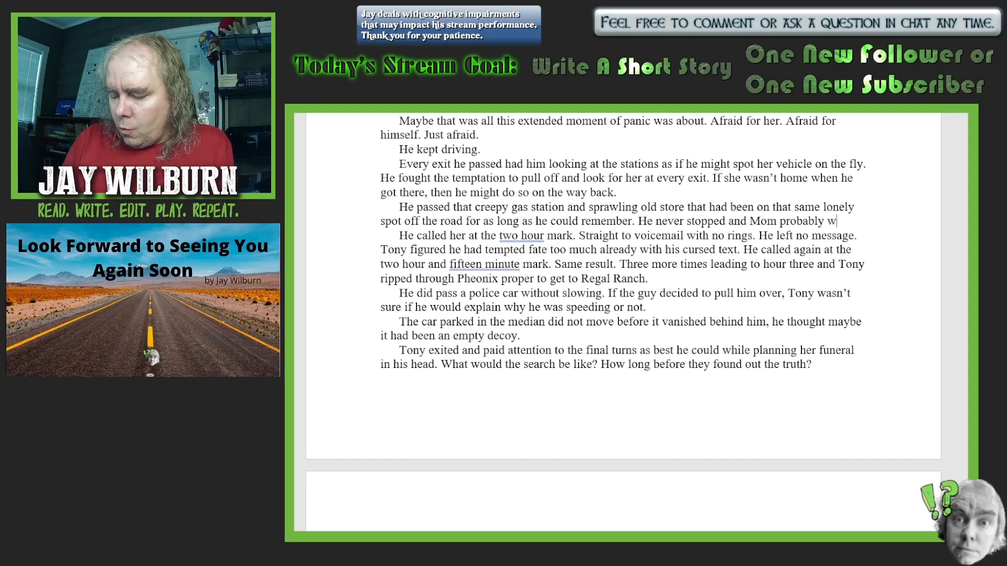
pyautogui.write("ouldn't eith")
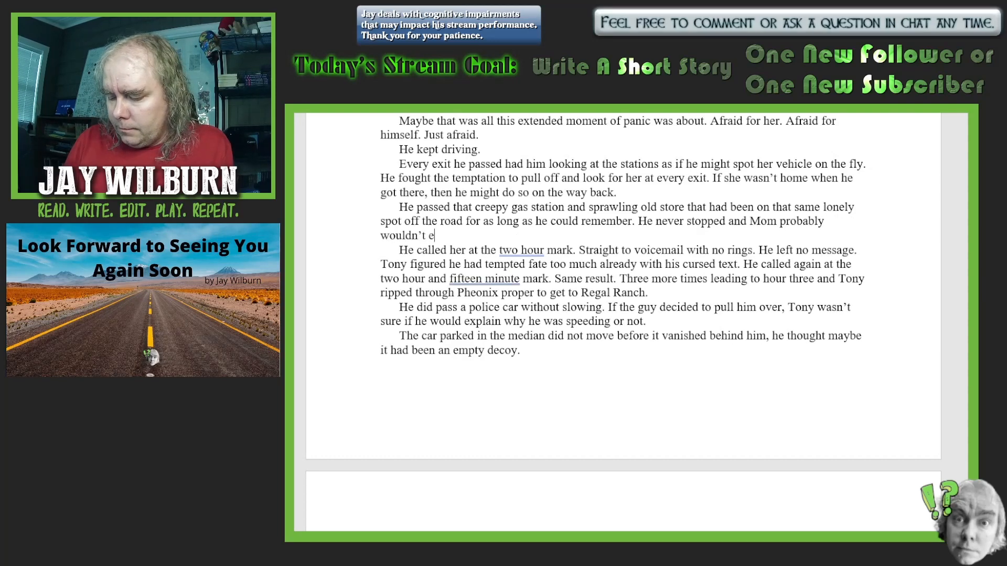
pyautogui.write('er, but')
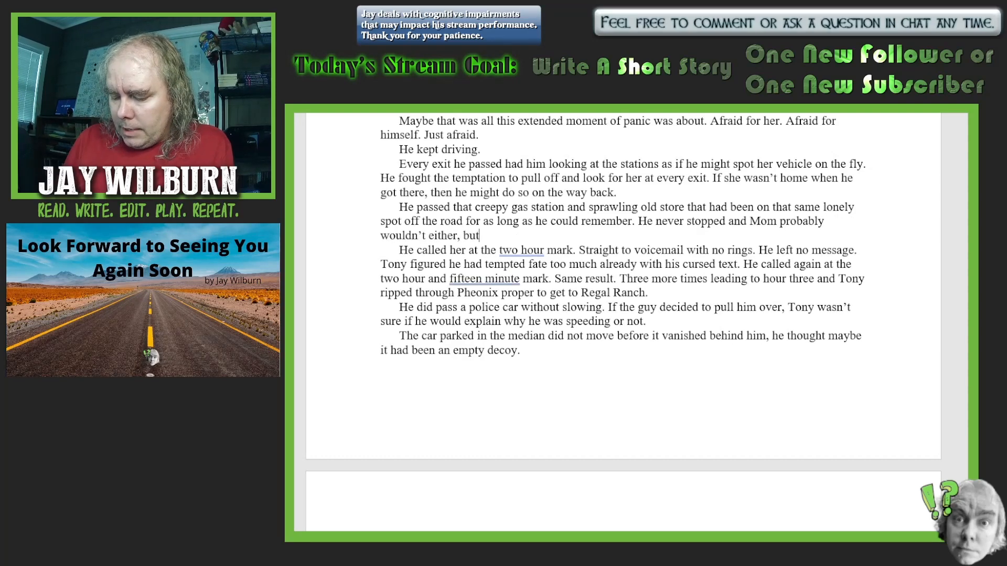
pyautogui.write(' now he wa')
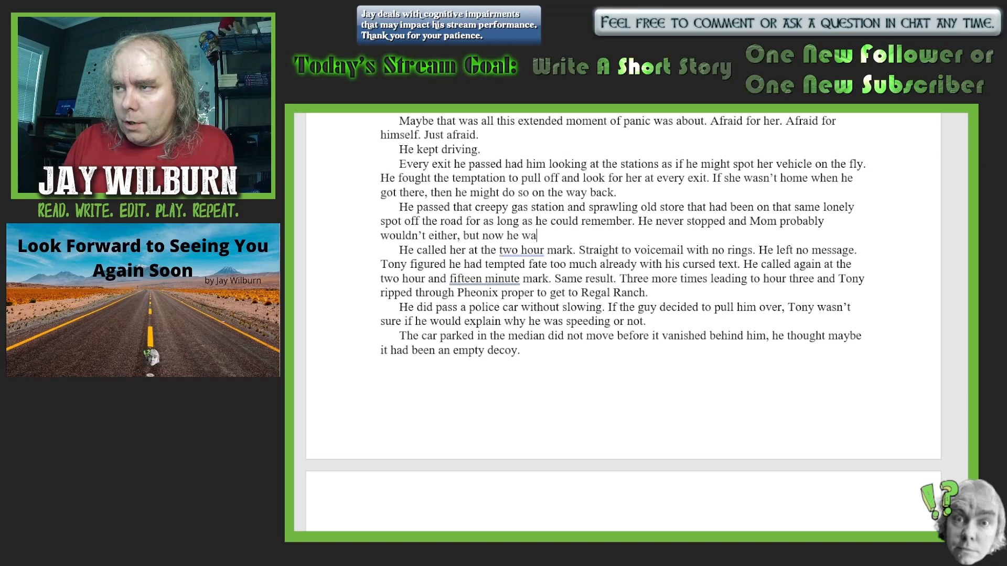
pyautogui.write('s sure')
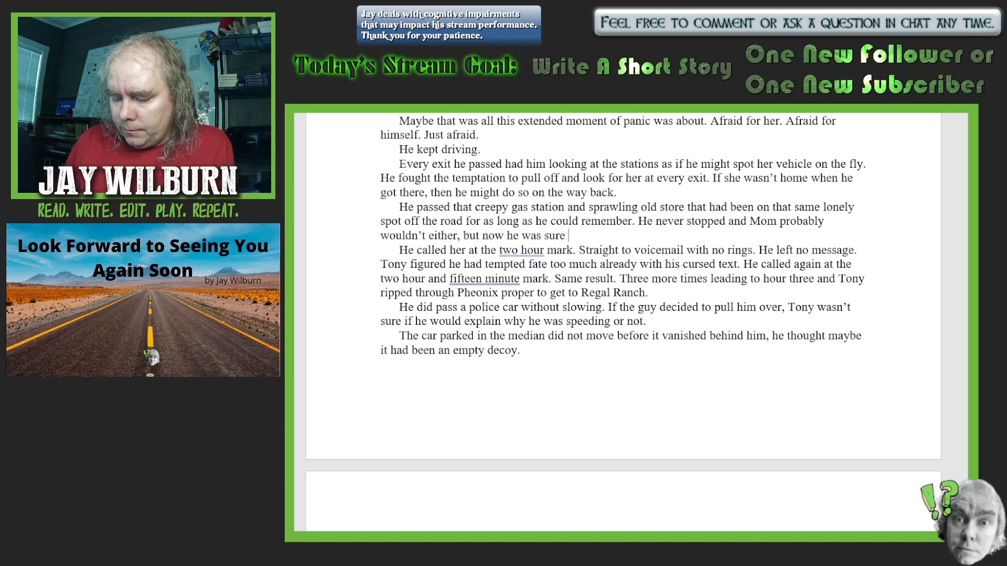
pyautogui.write(' she had')
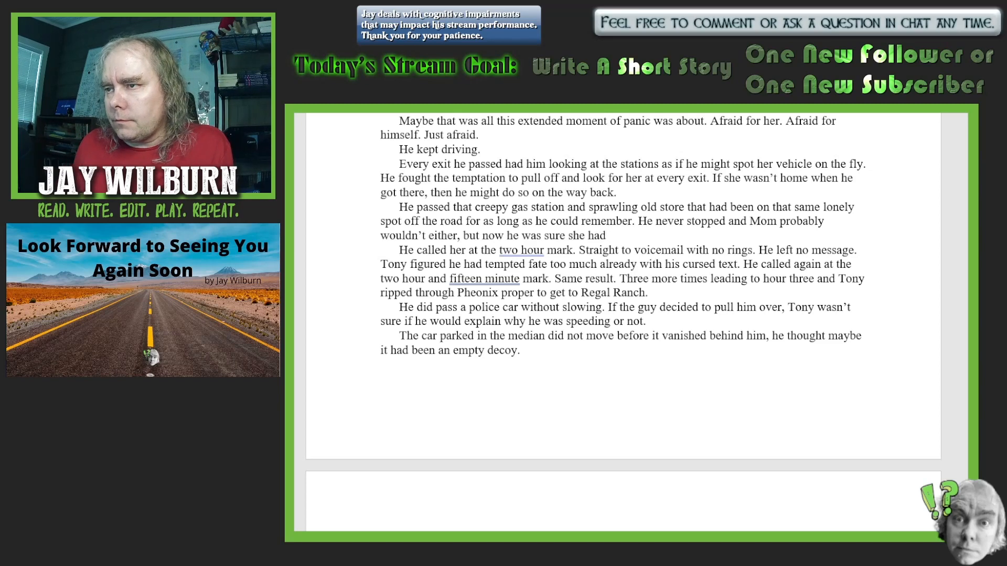
pyautogui.write('. He ')
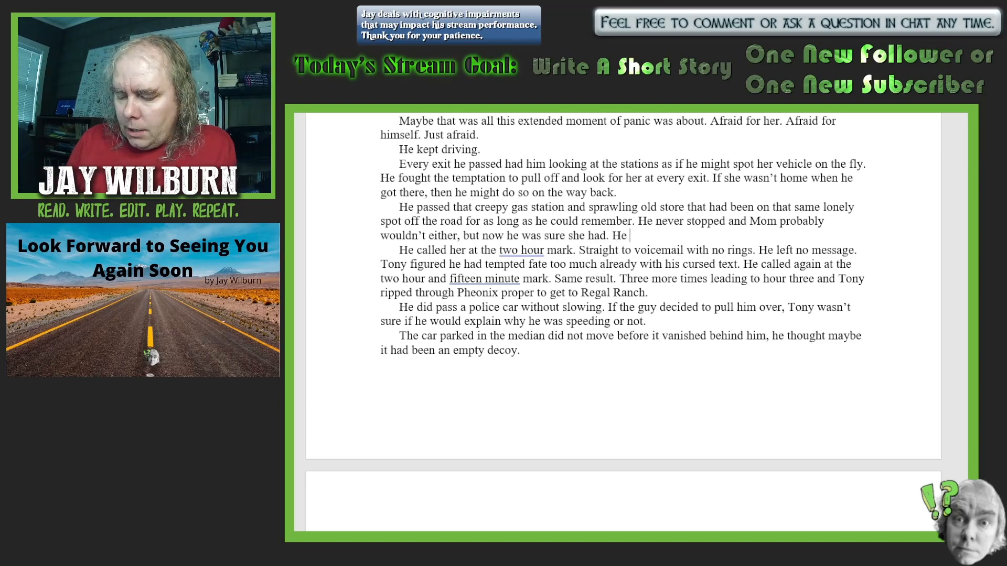
# - End the gas station paragraph with "He took his eyes off the road and looked for any sign of trouble."
pyautogui.write('took his e')
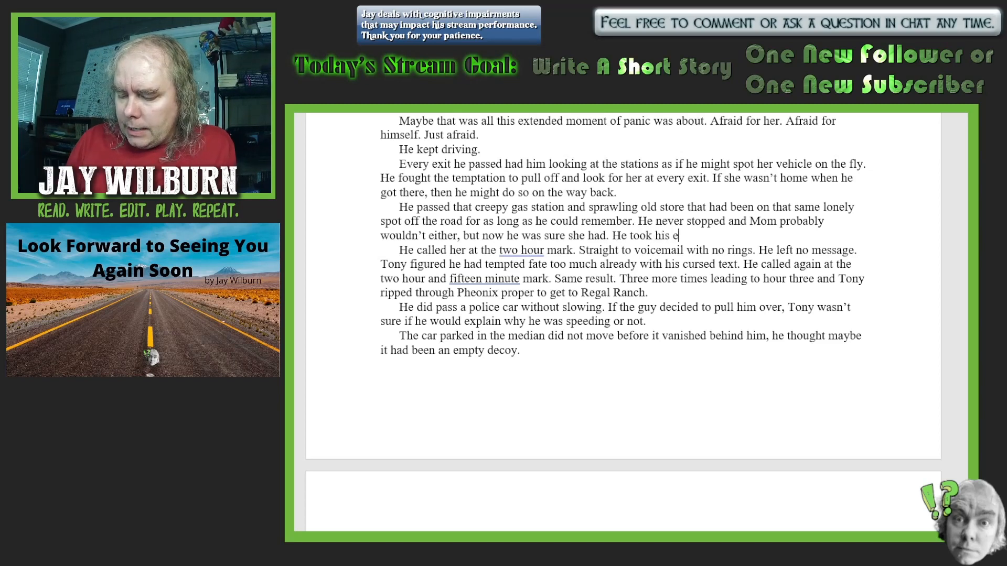
pyautogui.write('yes off t')
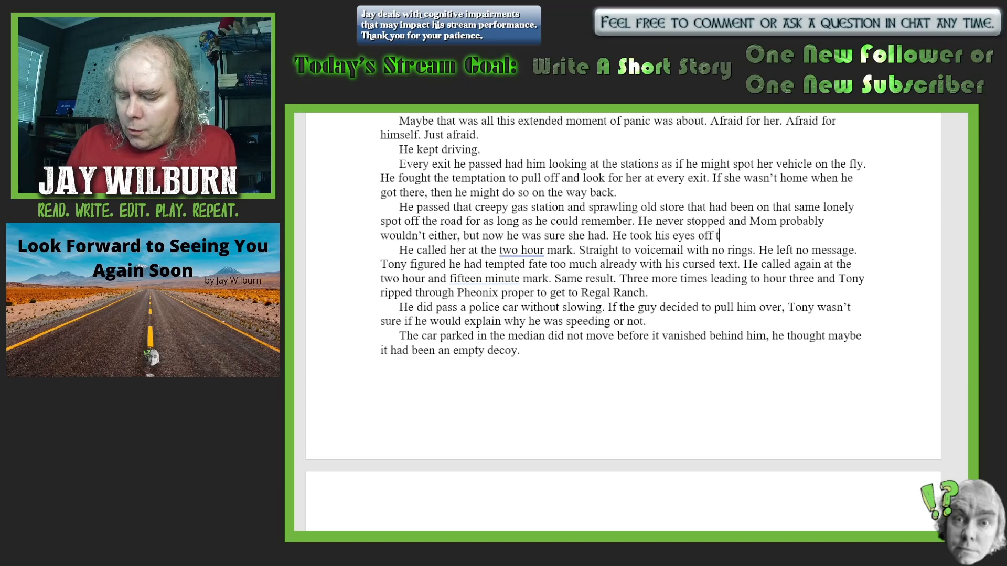
pyautogui.write('he road an')
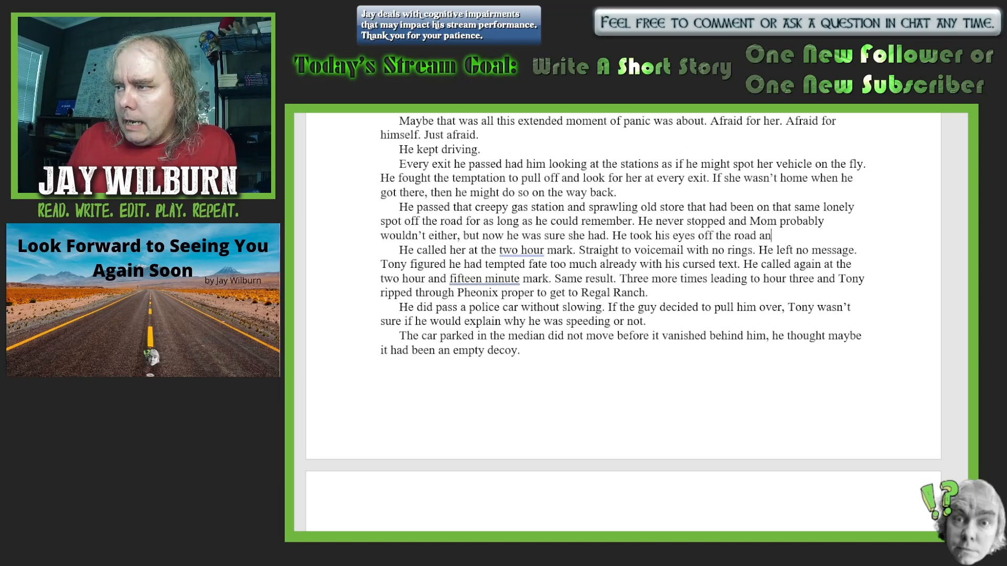
pyautogui.write('d lookerd')
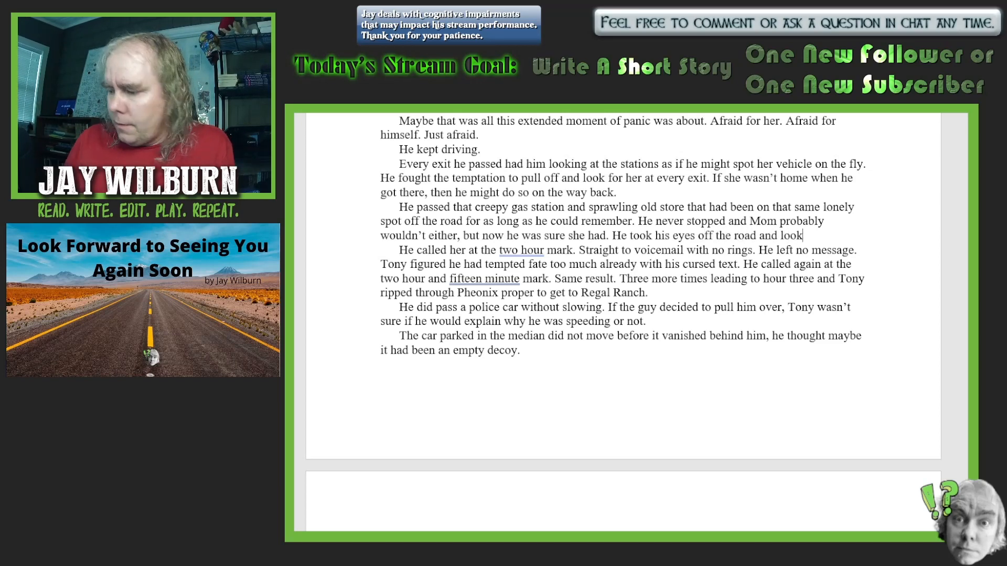
pyautogui.press('BackSpace')
pyautogui.press('BackSpace')
pyautogui.press('BackSpace')
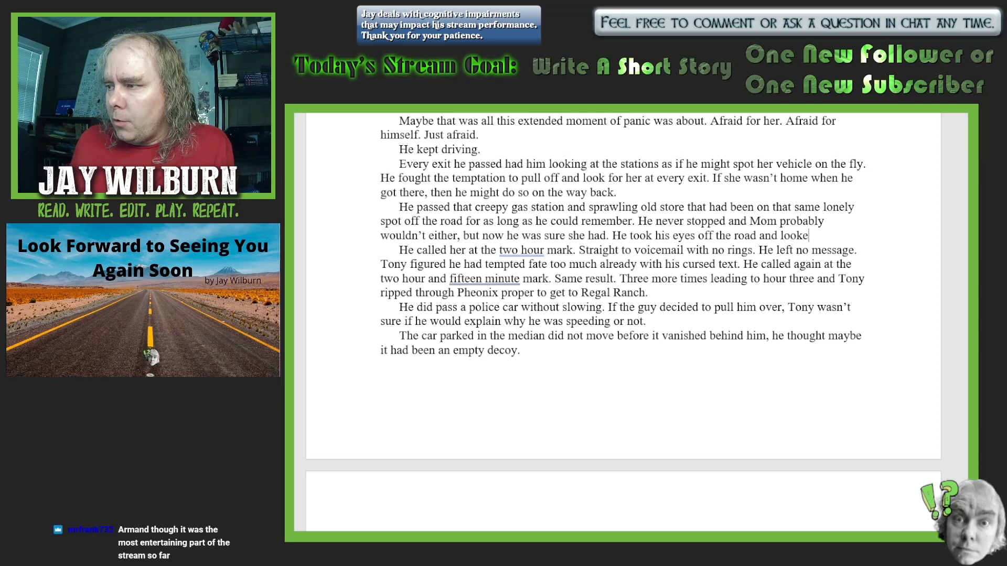
pyautogui.write('d')
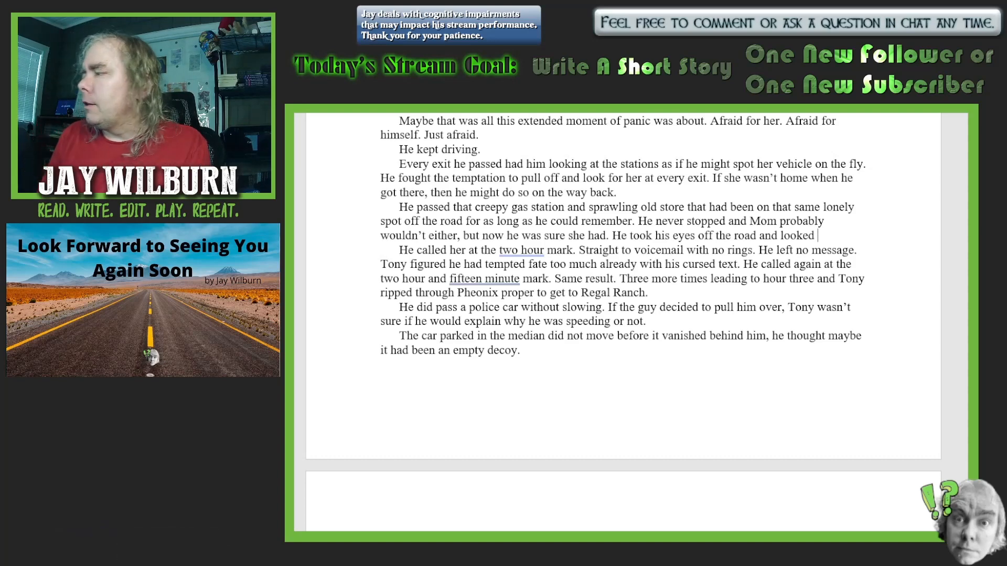
pyautogui.write('or ')
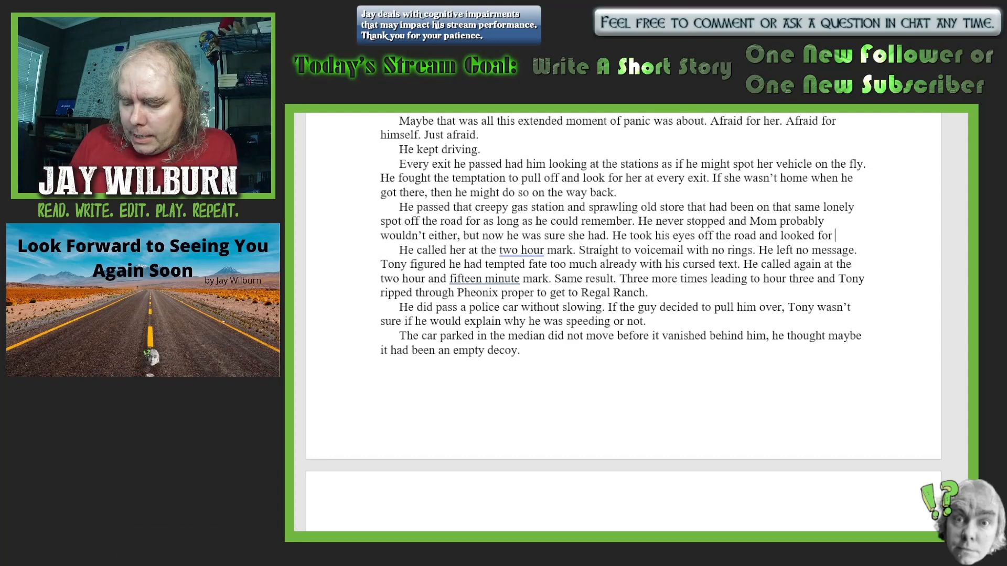
pyautogui.write('any sign of trouble')
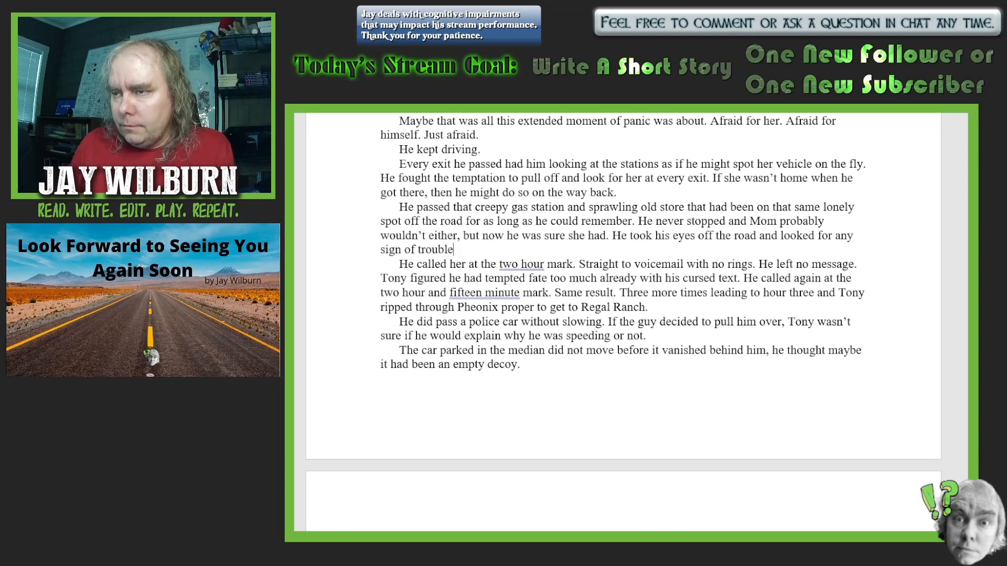
pyautogui.write('.')
# - Start a new paragraph after "sign of trouble." with "The whole place looked like trouble."
pyautogui.press('Return')
pyautogui.write('The')
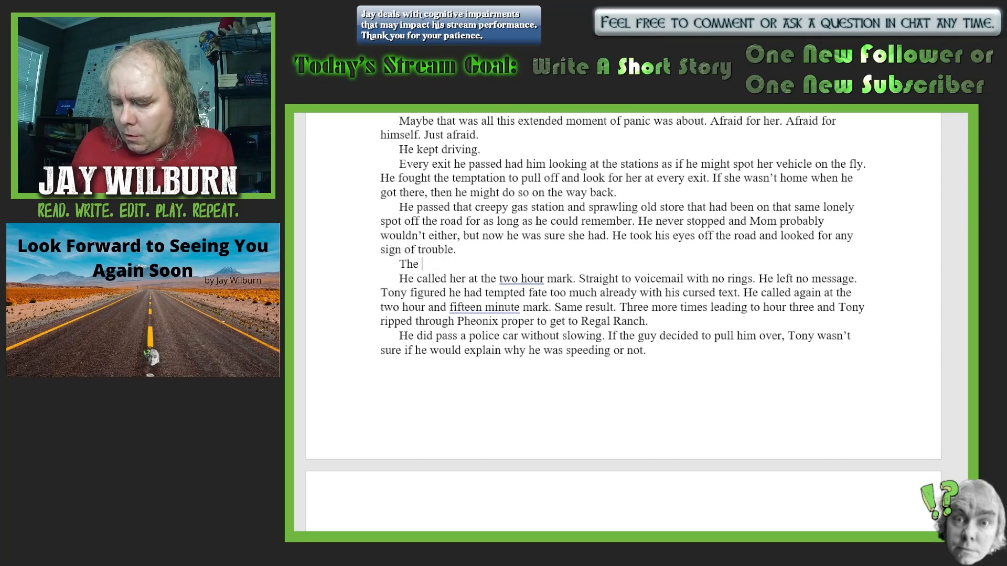
pyautogui.write(' whole pl')
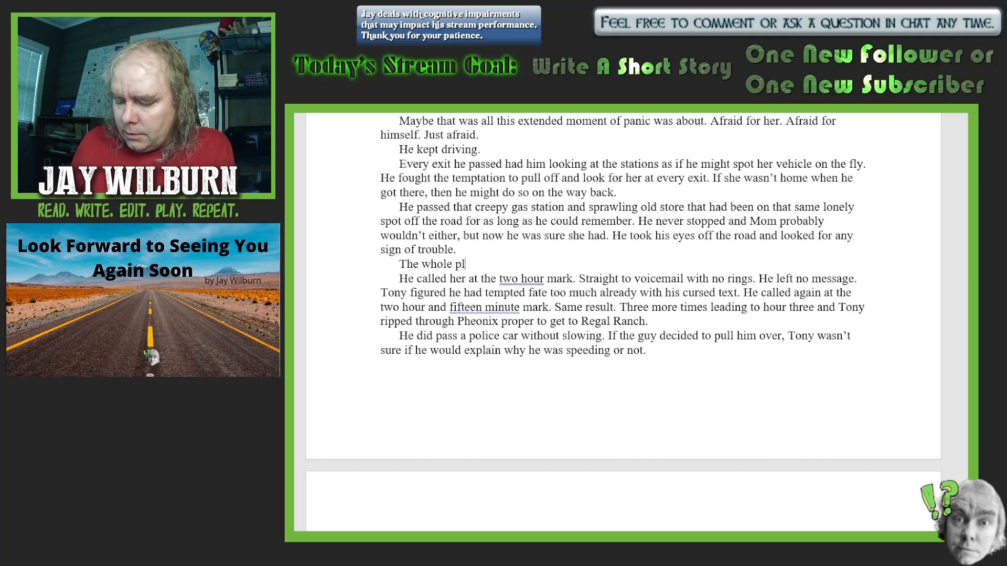
pyautogui.write('ace looked')
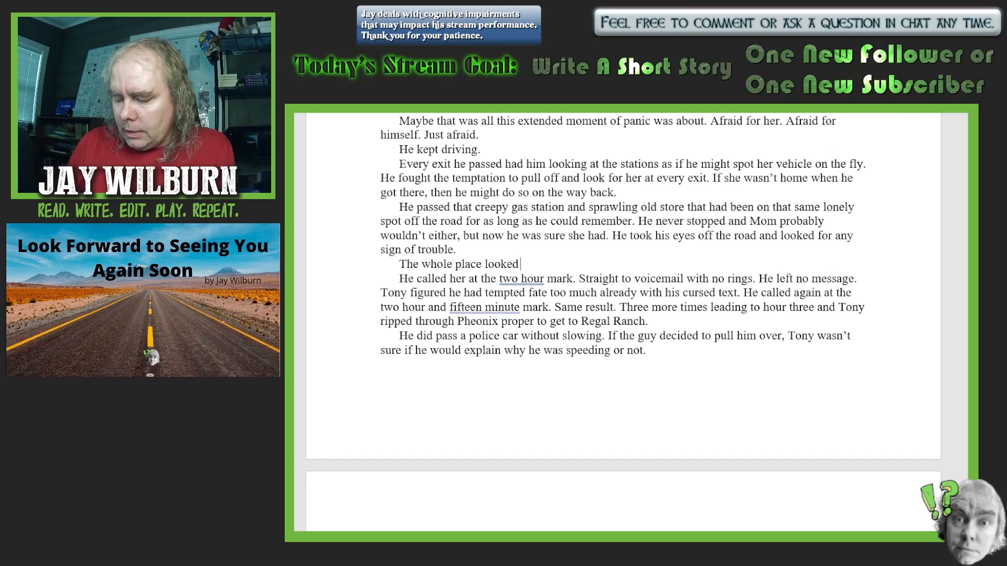
pyautogui.write(' like trouble.')
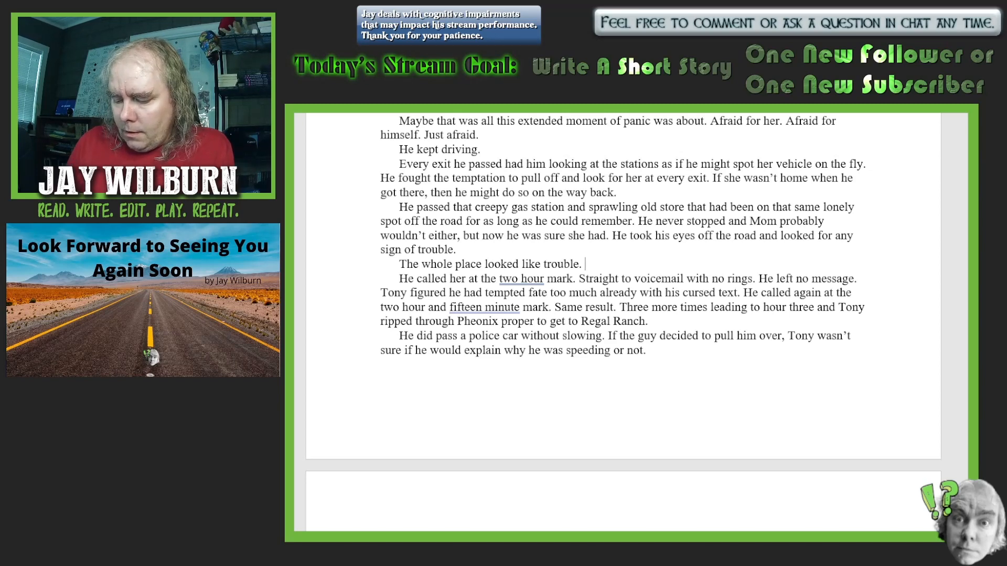
# - Continue the new paragraph with "He might should search that creepy lot for clues, but he knew there would be none."
pyautogui.write(' He m')
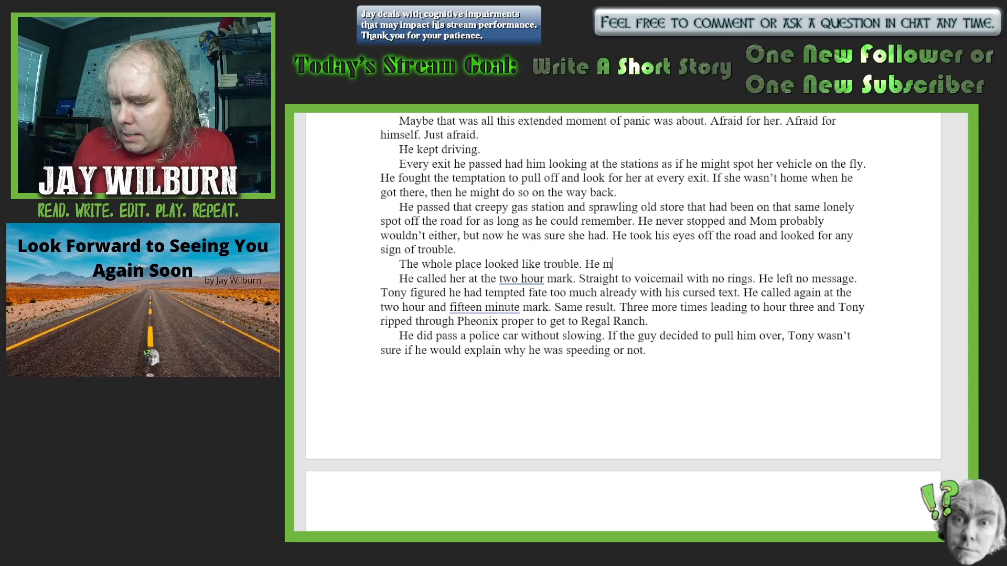
pyautogui.write('ight should')
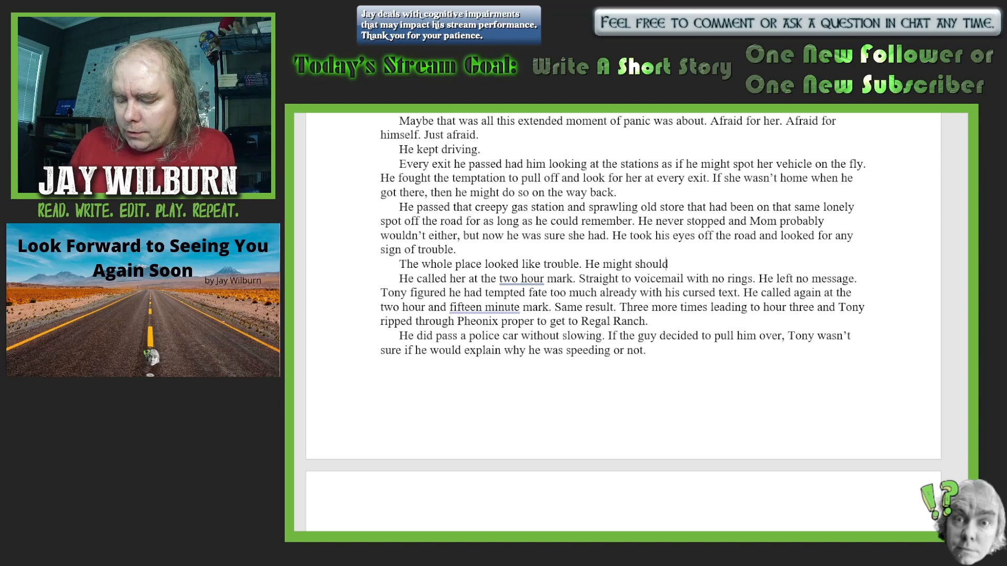
pyautogui.write(' search tha')
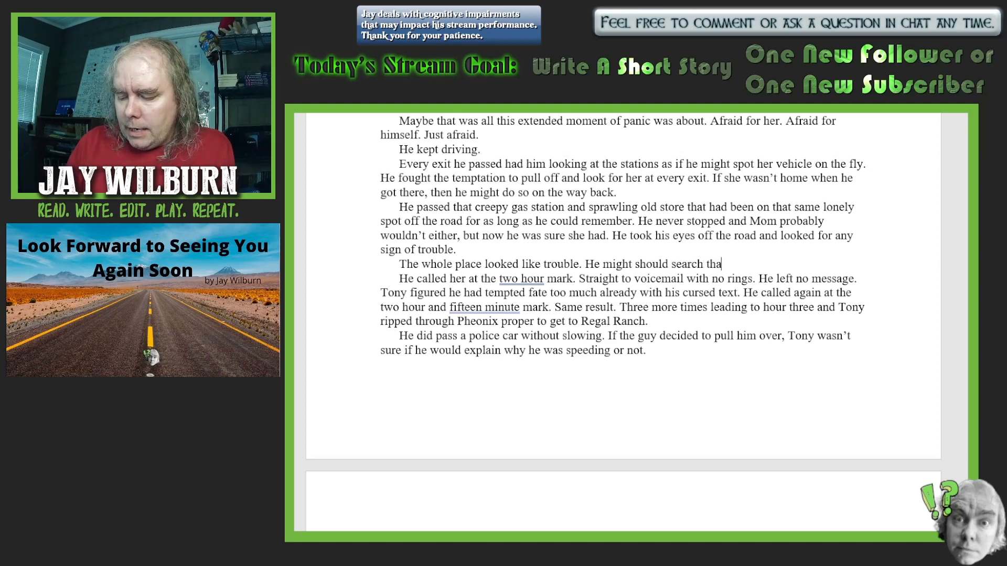
pyautogui.write('t creept l')
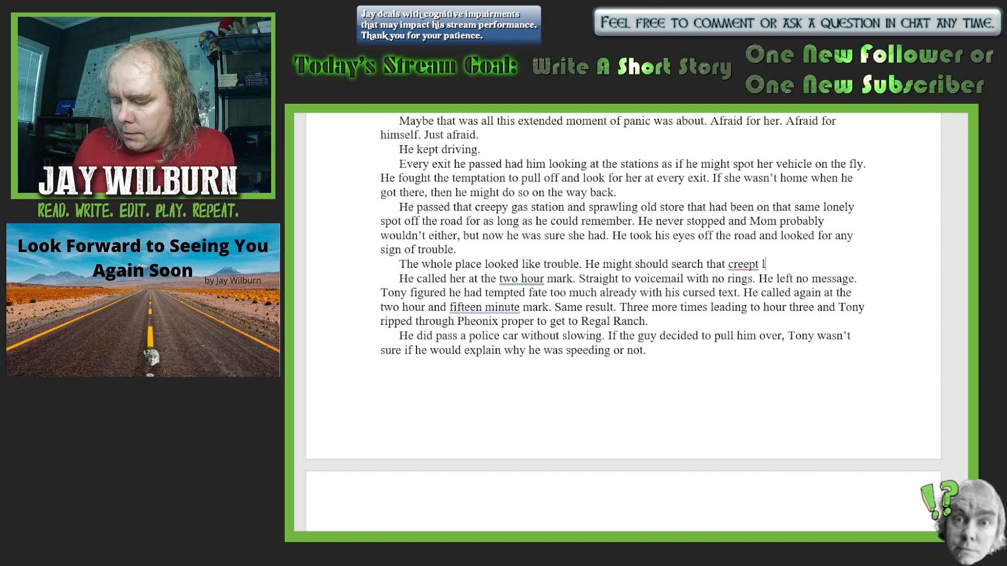
pyautogui.write('ot for clues')
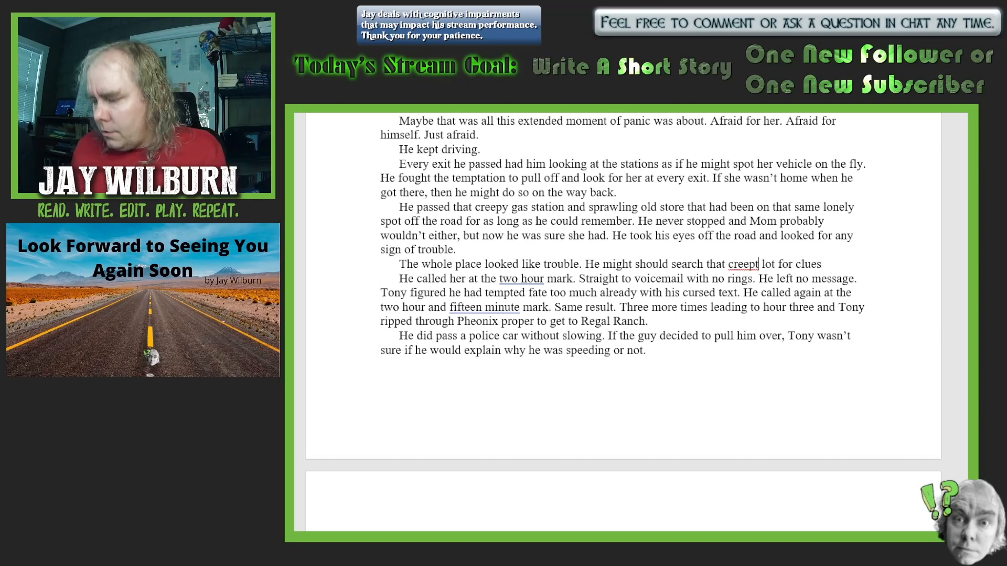
pyautogui.press('BackSpace')
pyautogui.write('y')
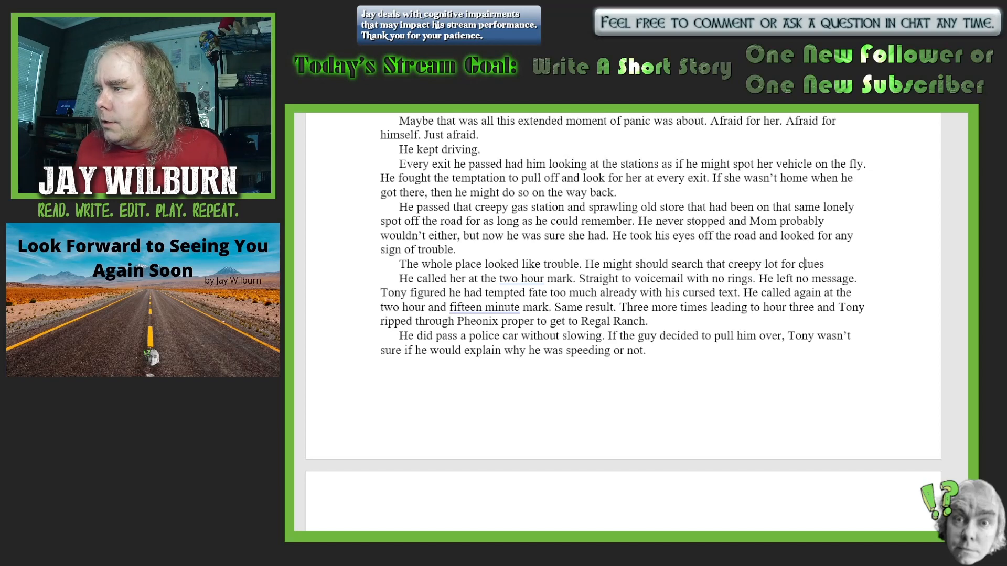
pyautogui.write(', bu')
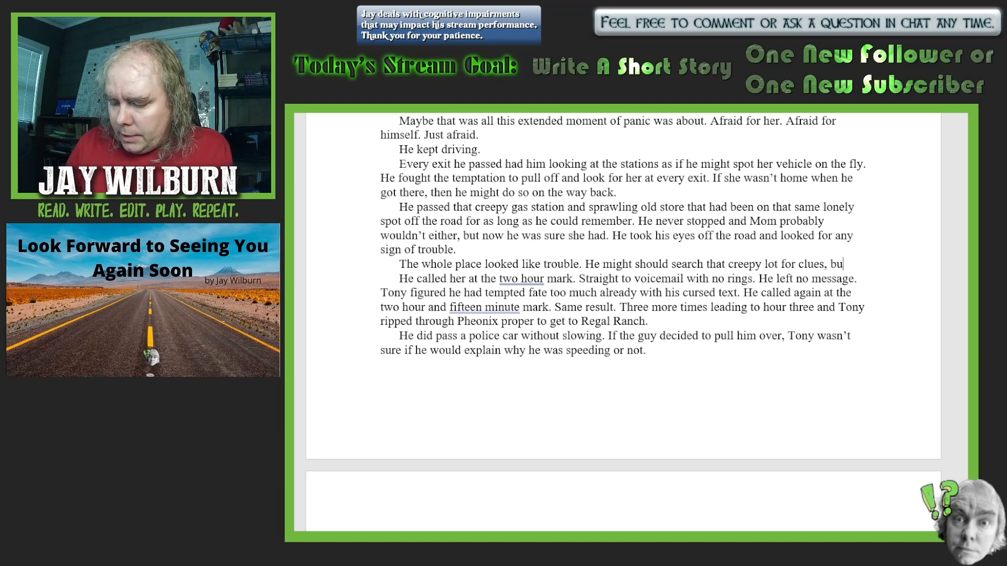
pyautogui.write('t he knew t')
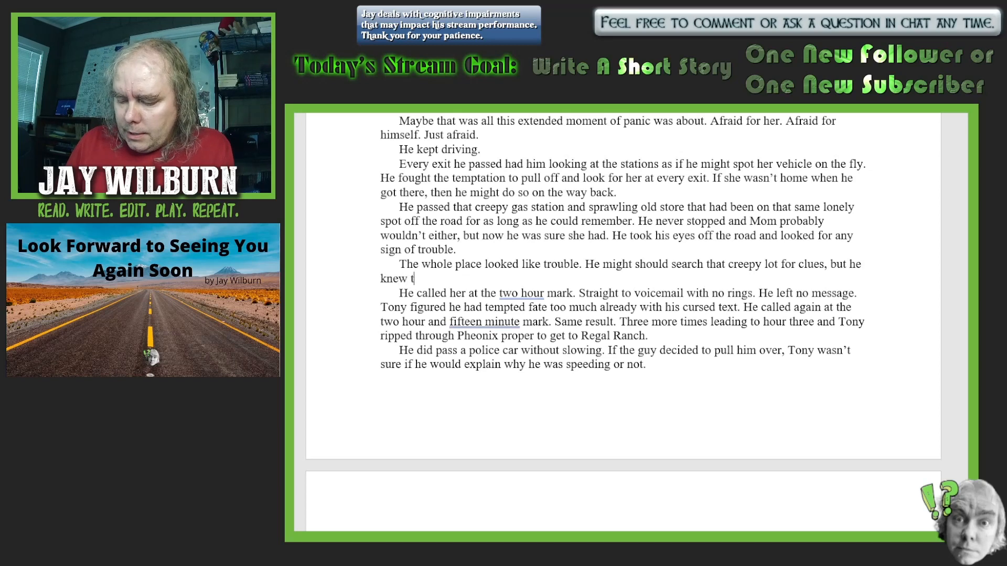
pyautogui.write('here woul')
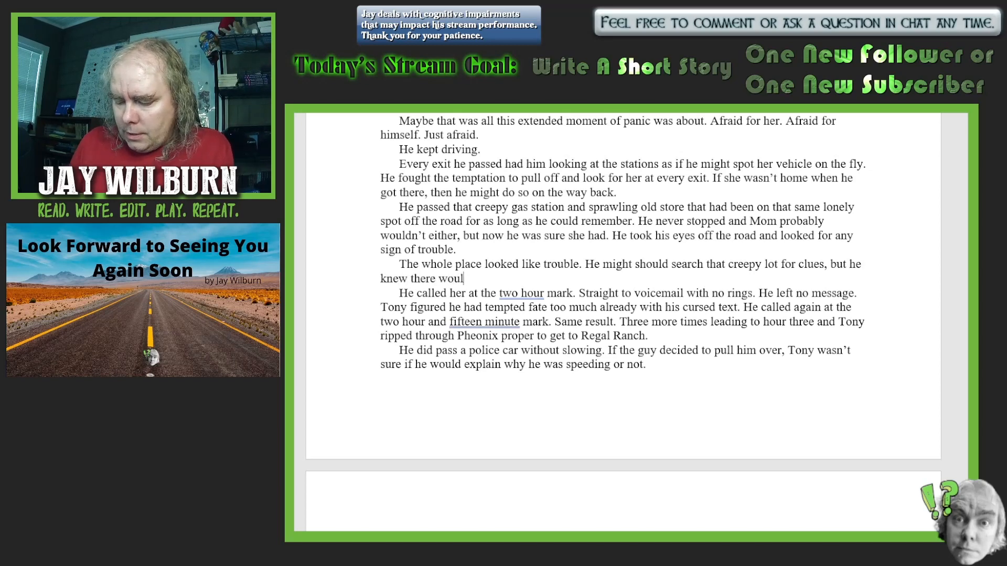
pyautogui.write('d be none')
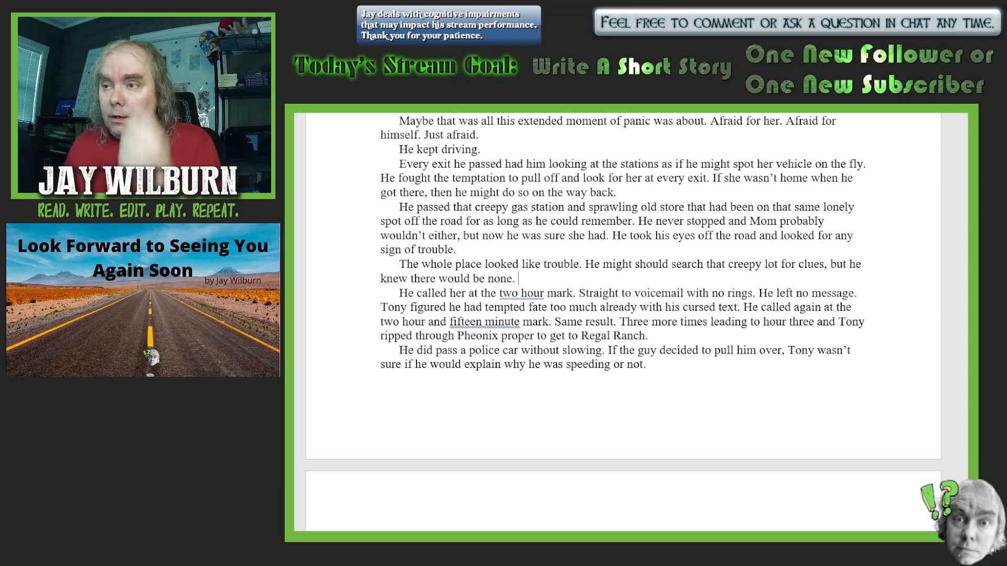
# - End the paragraph about searching the lot with "Whether something happened or not, there would be none."
pyautogui.write('. Whether ')
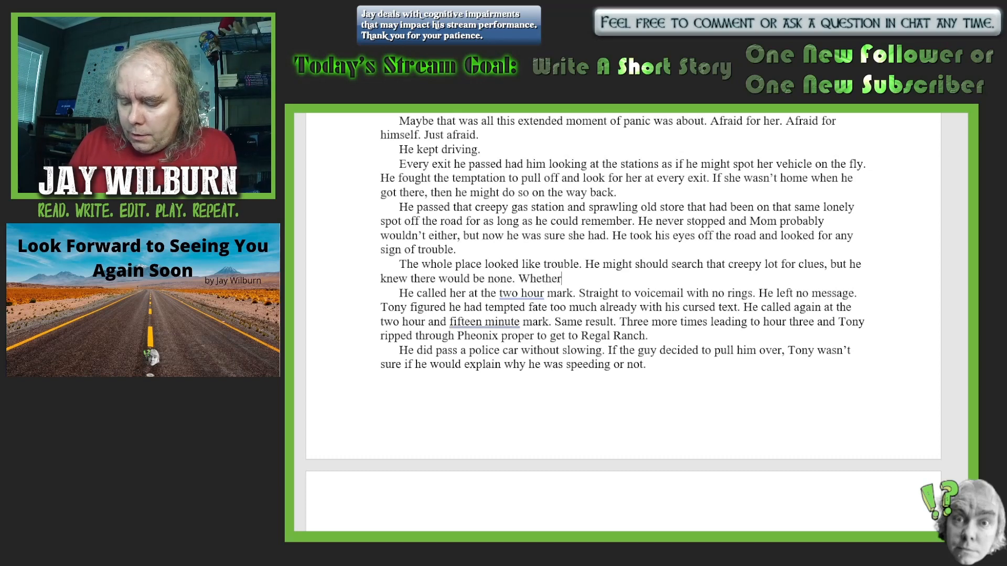
pyautogui.write('somethin')
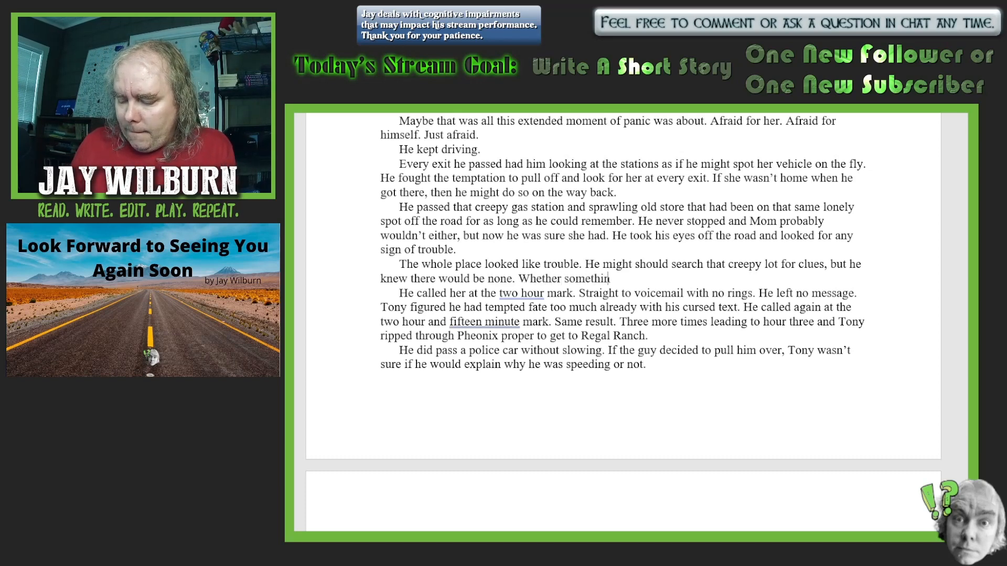
pyautogui.write('g happened')
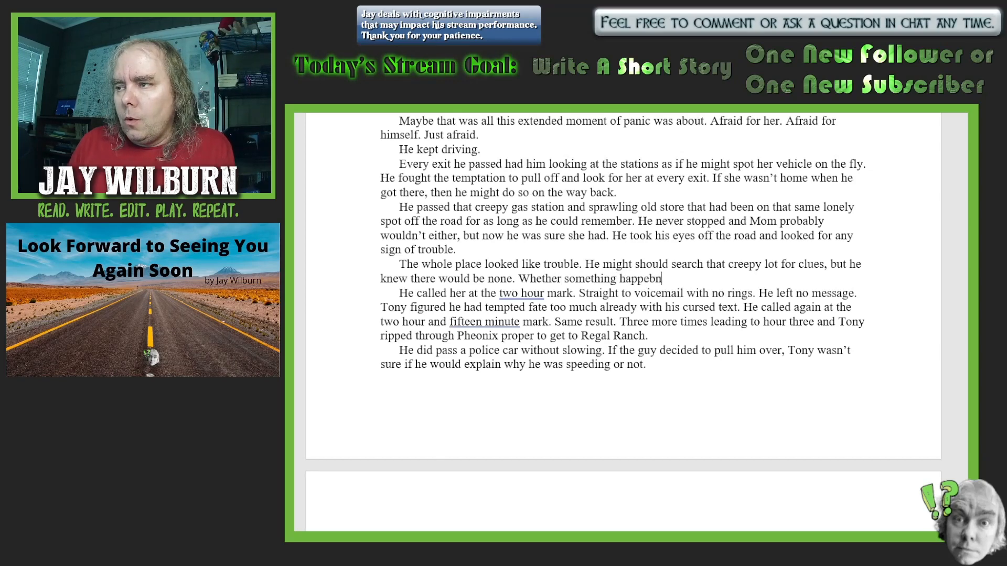
pyautogui.press('BackSpace')
pyautogui.press('BackSpace')
pyautogui.press('BackSpace')
pyautogui.write('ned or')
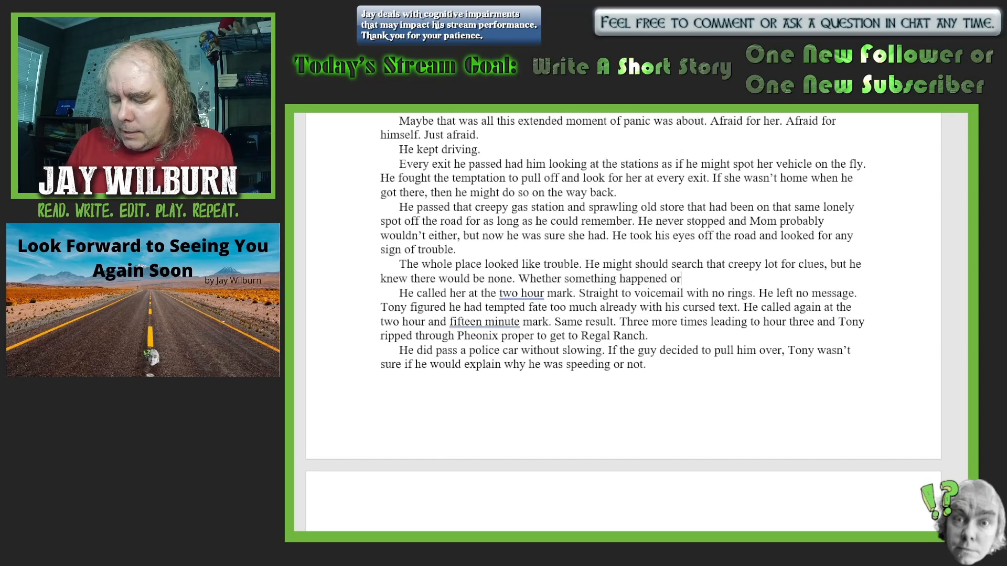
pyautogui.write(' not')
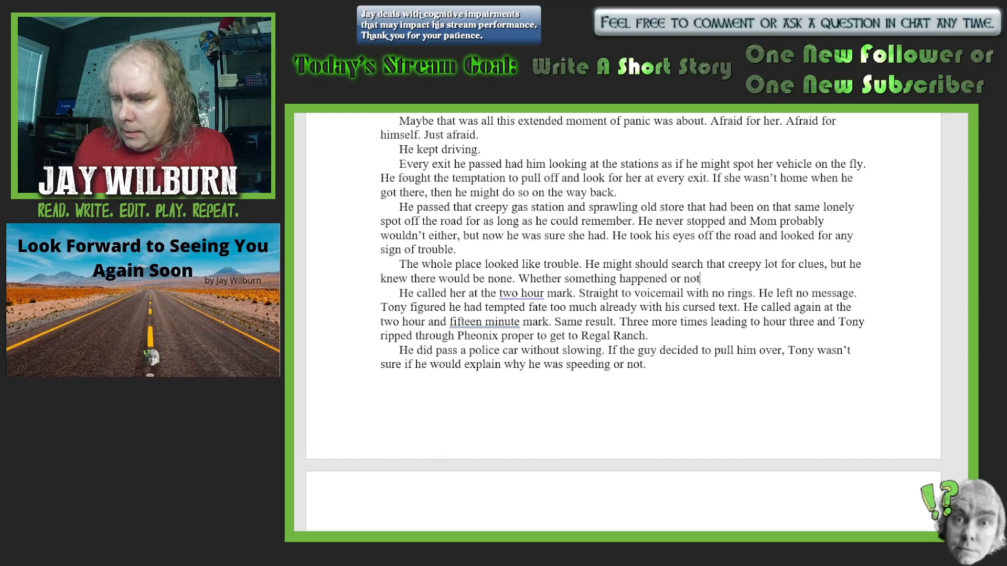
pyautogui.write(', there w')
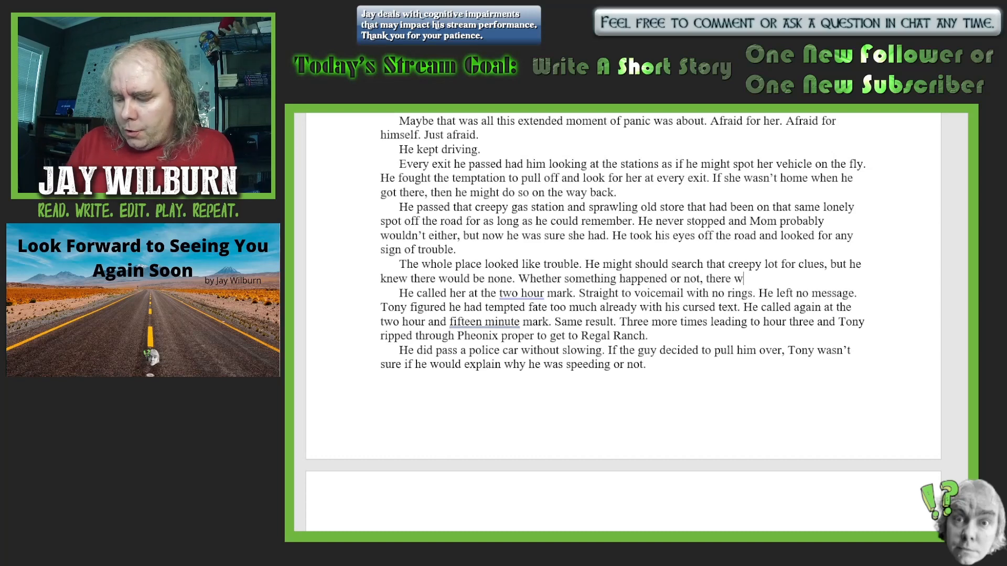
pyautogui.write('ould be ')
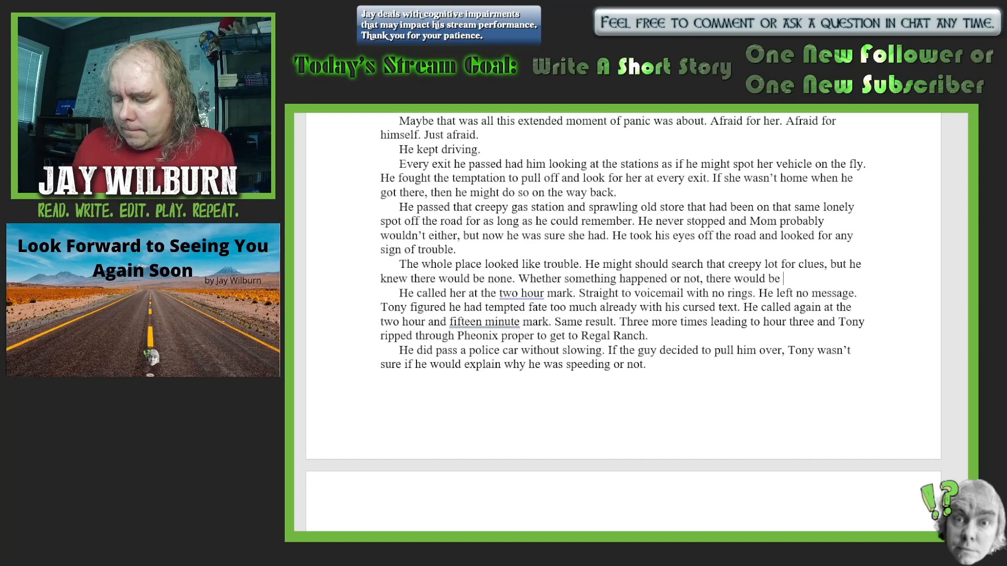
pyautogui.write('none.')
# - Start another paragraph with "He put his eyes back on the road, reclaimed his lane, and raced south again."
pyautogui.press('Return')
pyautogui.write('He ')
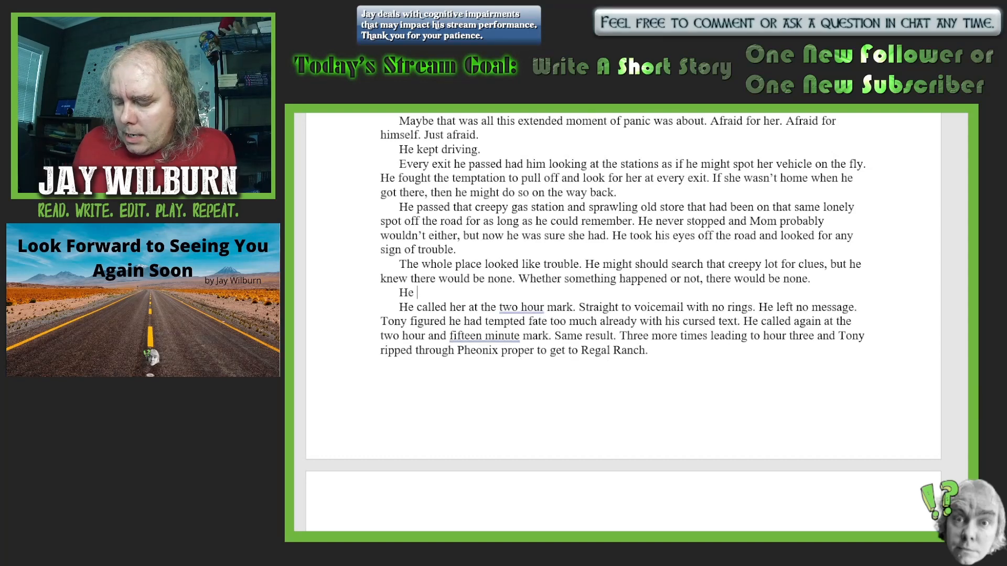
pyautogui.write('pu')
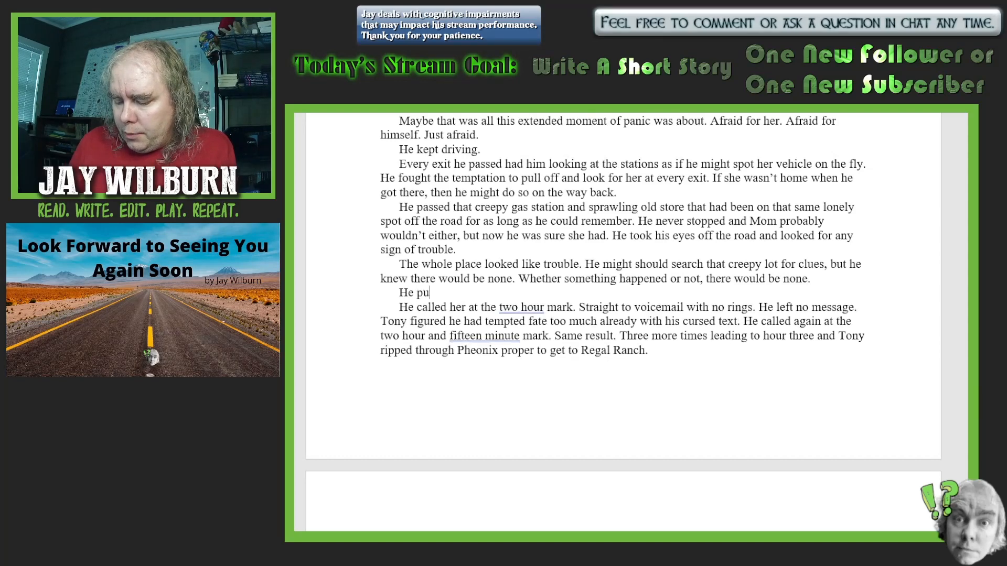
pyautogui.write('t his eyes ')
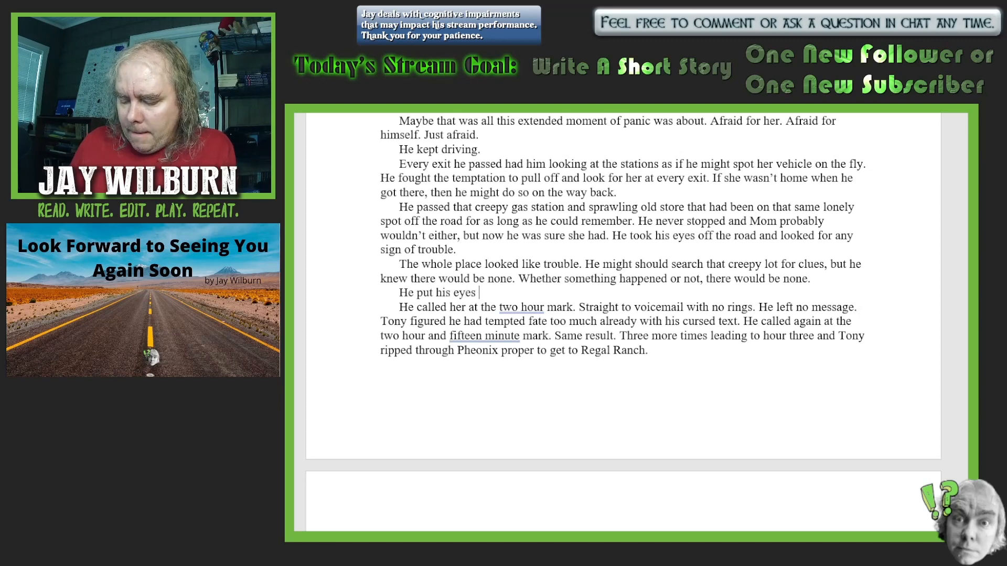
pyautogui.write('back on the')
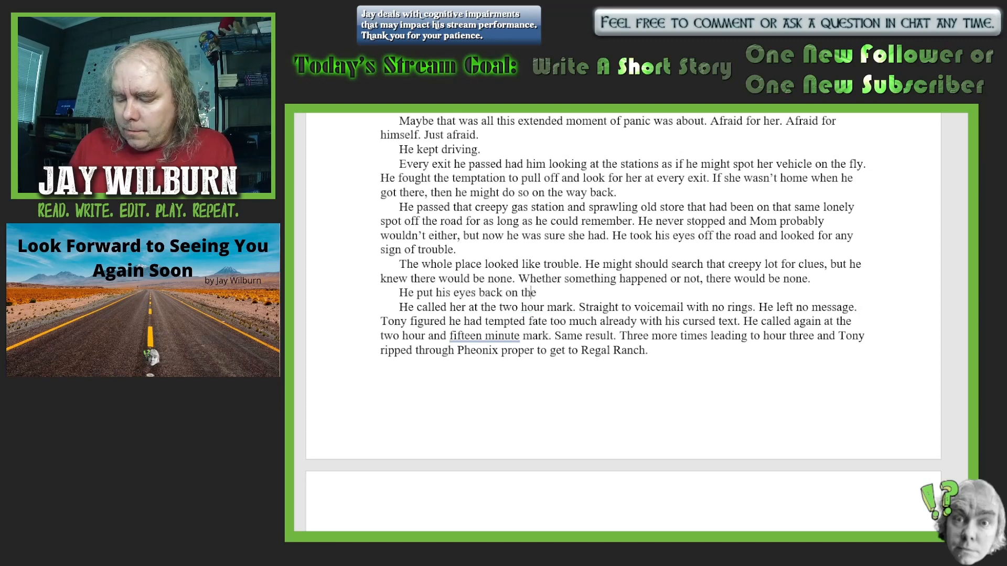
pyautogui.write(' road,')
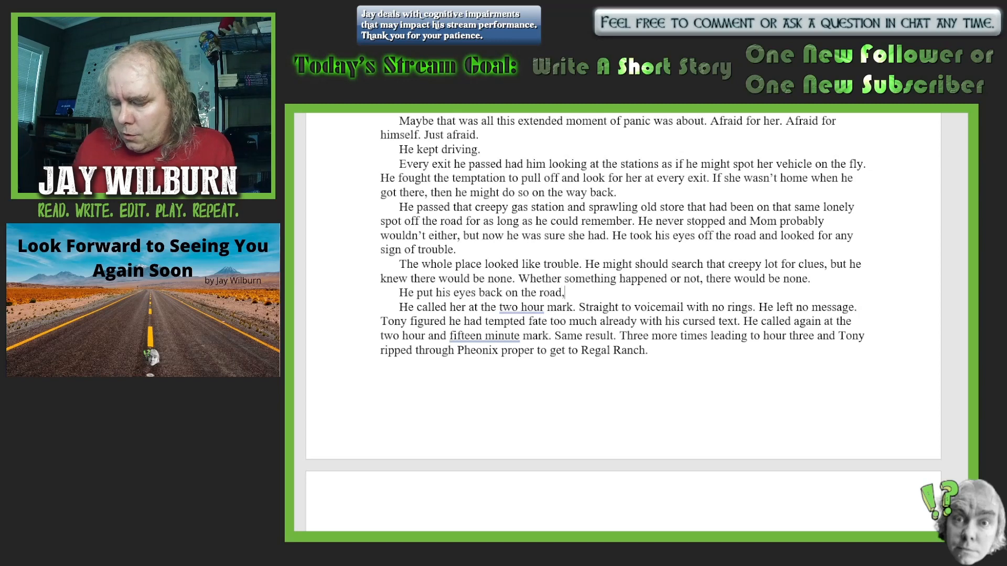
pyautogui.write(' reclaime')
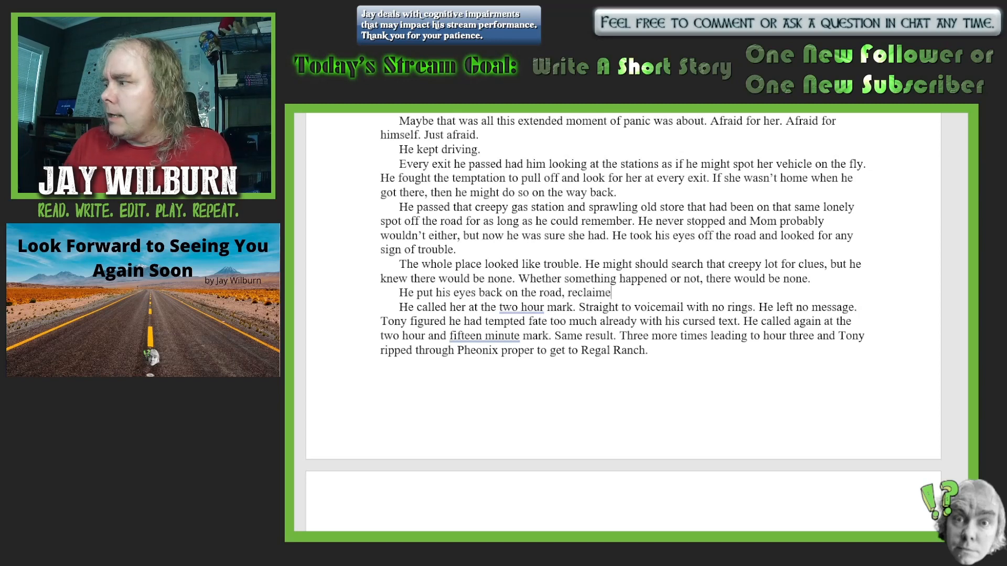
pyautogui.write('d his l')
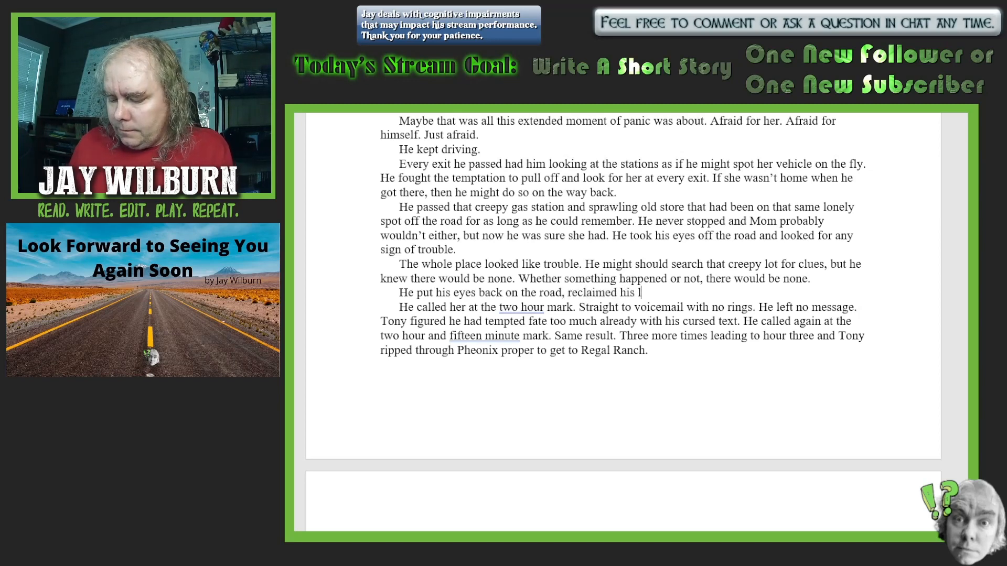
pyautogui.write('ane, and raced')
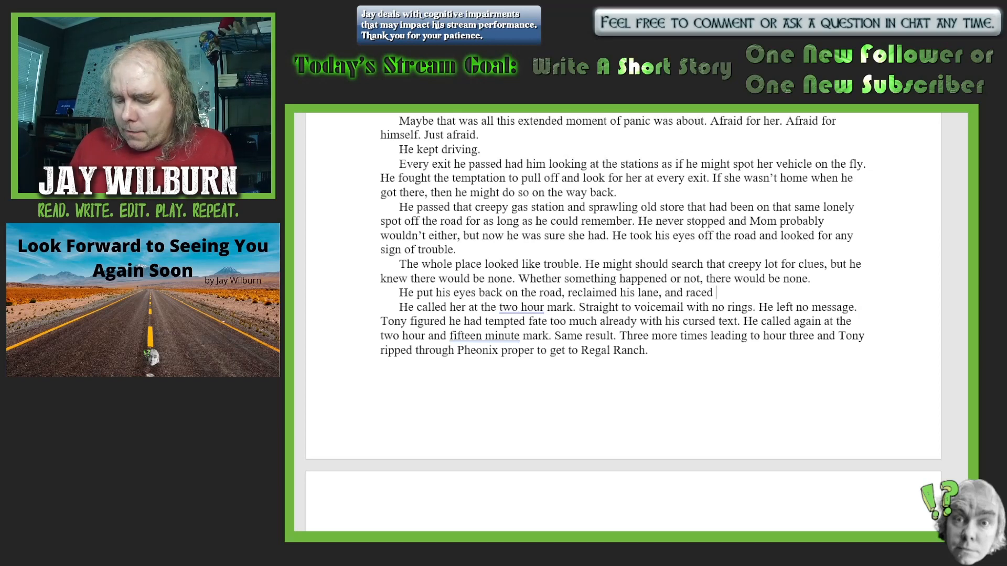
pyautogui.write(' south a')
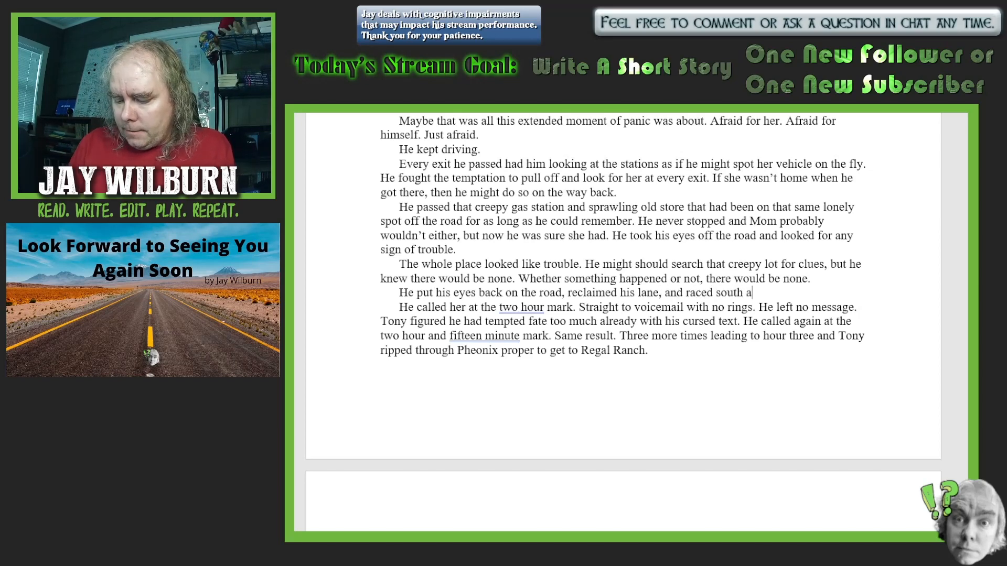
pyautogui.write('gain. If ')
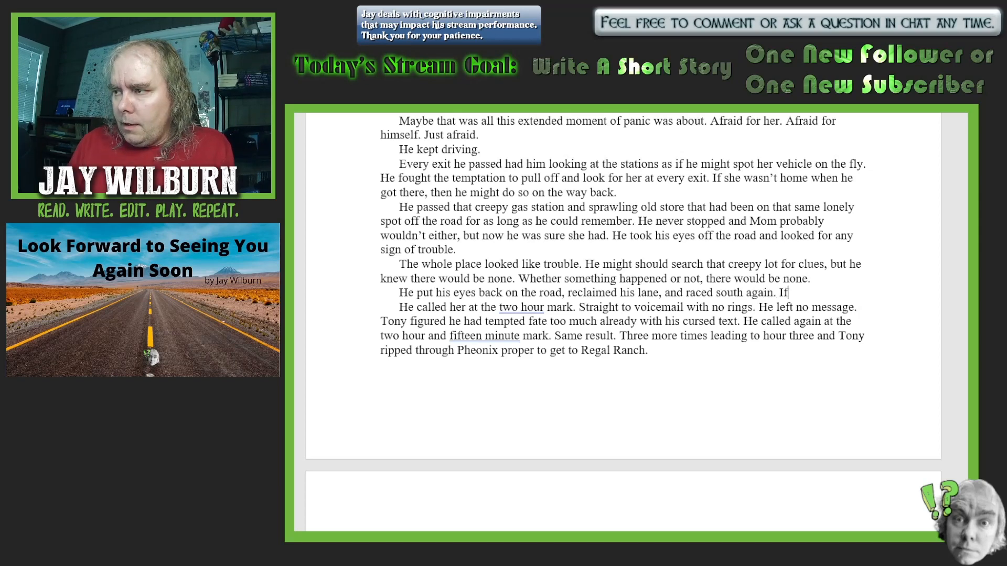
# - Complete the sentence as "If he didn't find her at her house, he would have to stop there on the way back."
pyautogui.write('he didn')
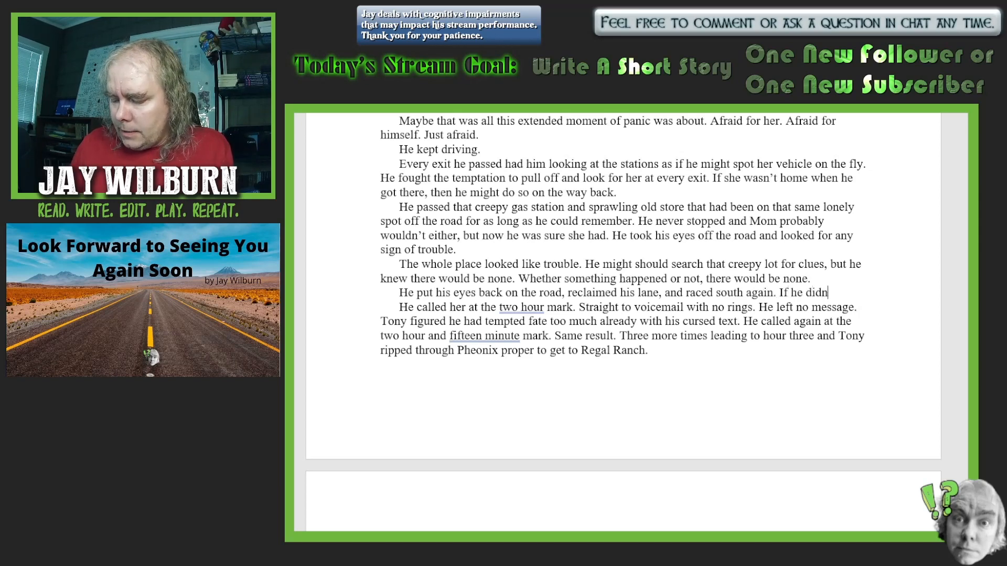
pyautogui.write("'t find her")
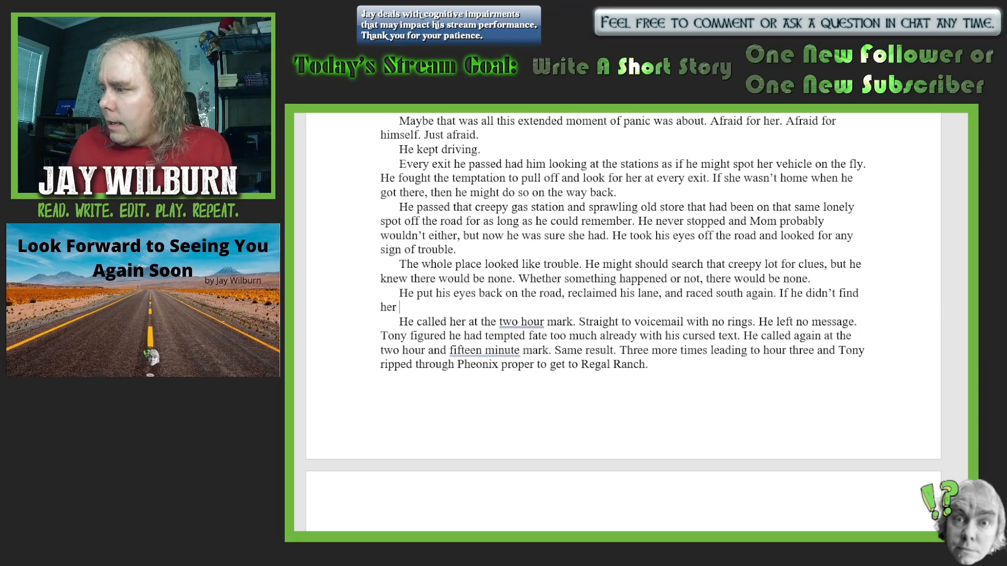
pyautogui.write(' at her hou')
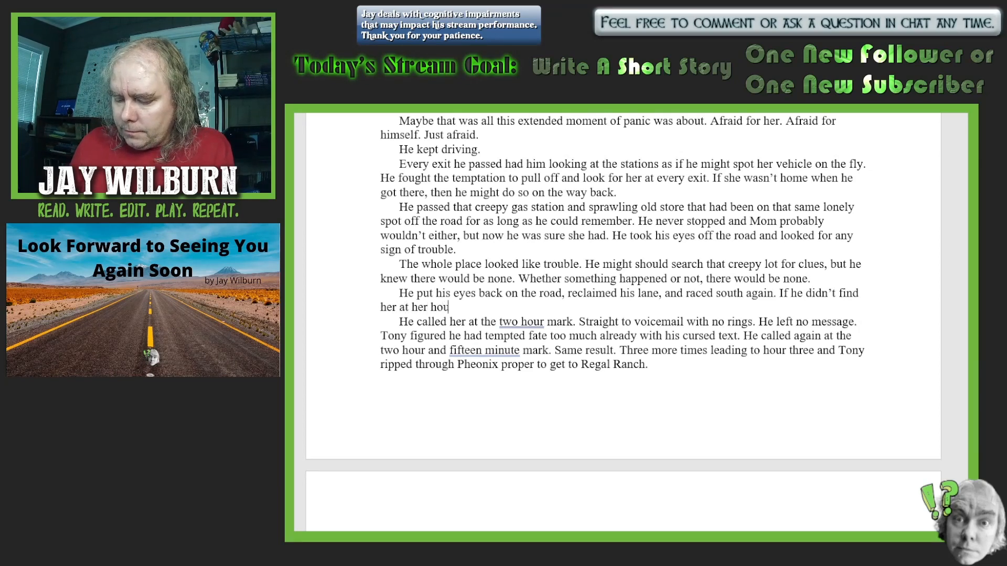
pyautogui.write('se, he ')
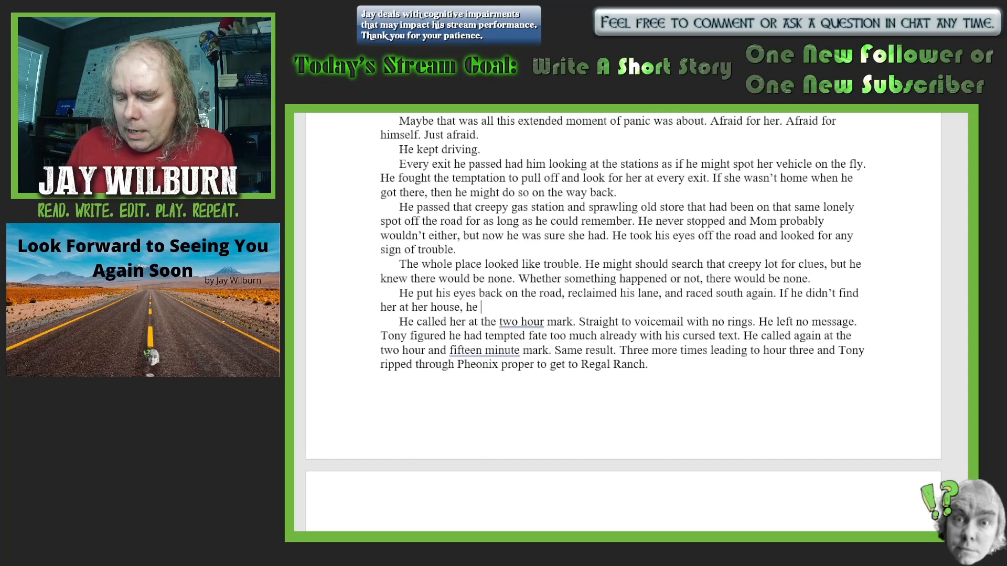
pyautogui.write('would have')
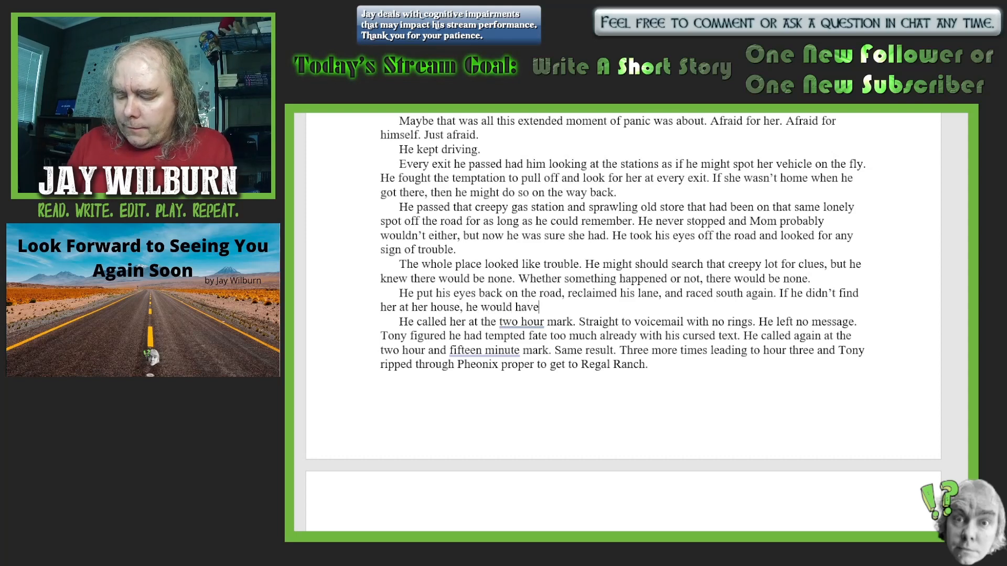
pyautogui.write(' to stop t')
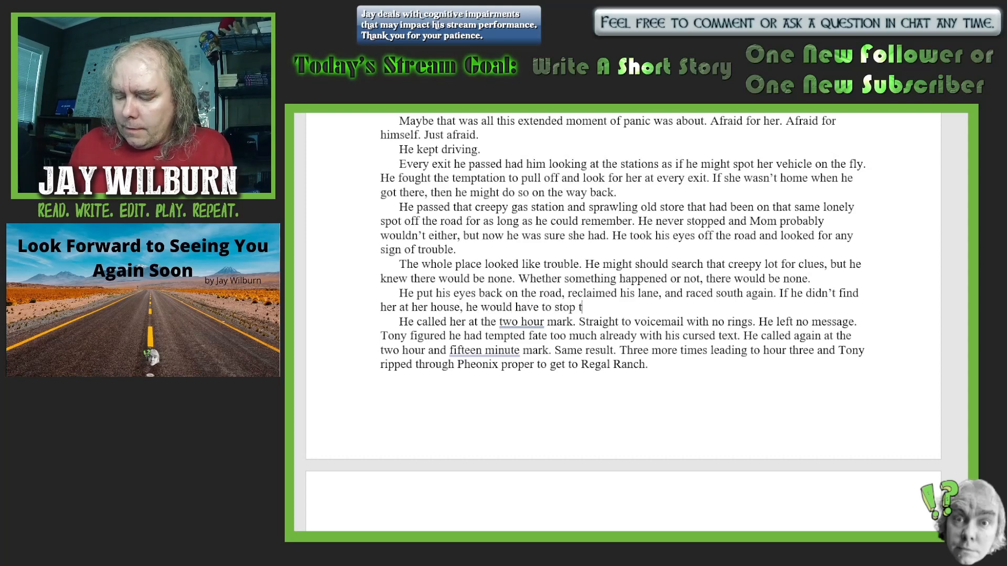
pyautogui.write('here on the')
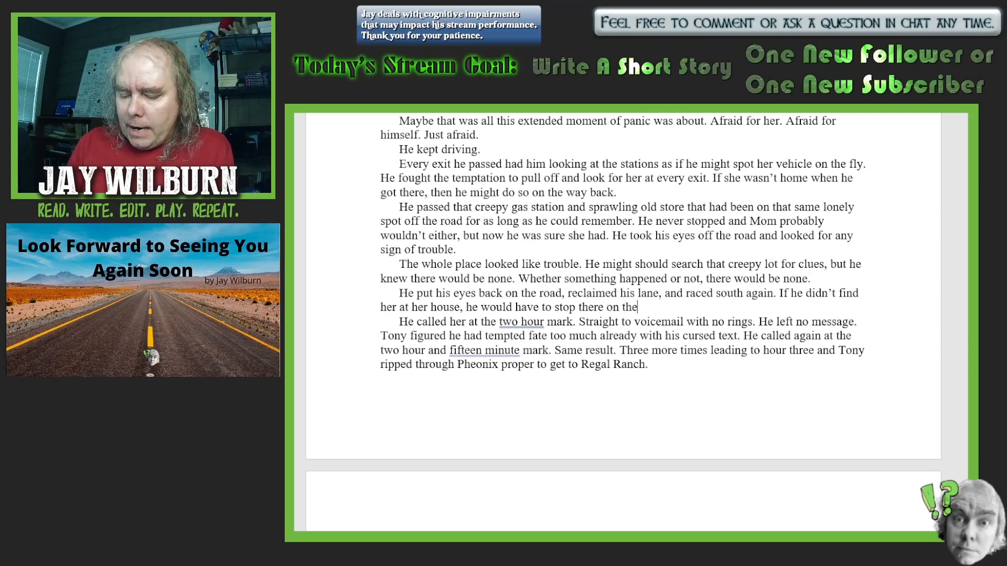
pyautogui.write(' way back. ')
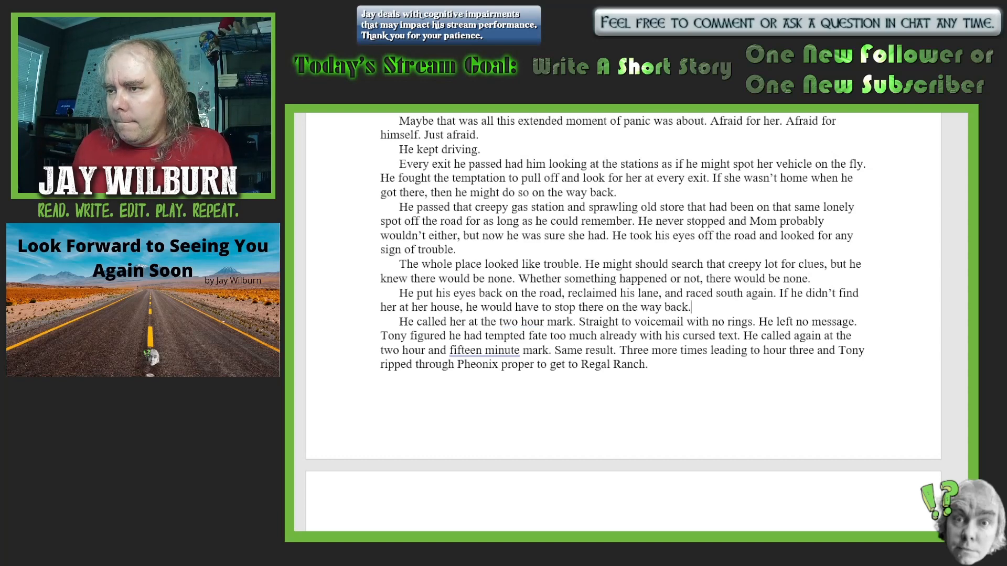
# - End the paragraph about racing south again with the sentence "It would be too late though."
pyautogui.write('It ')
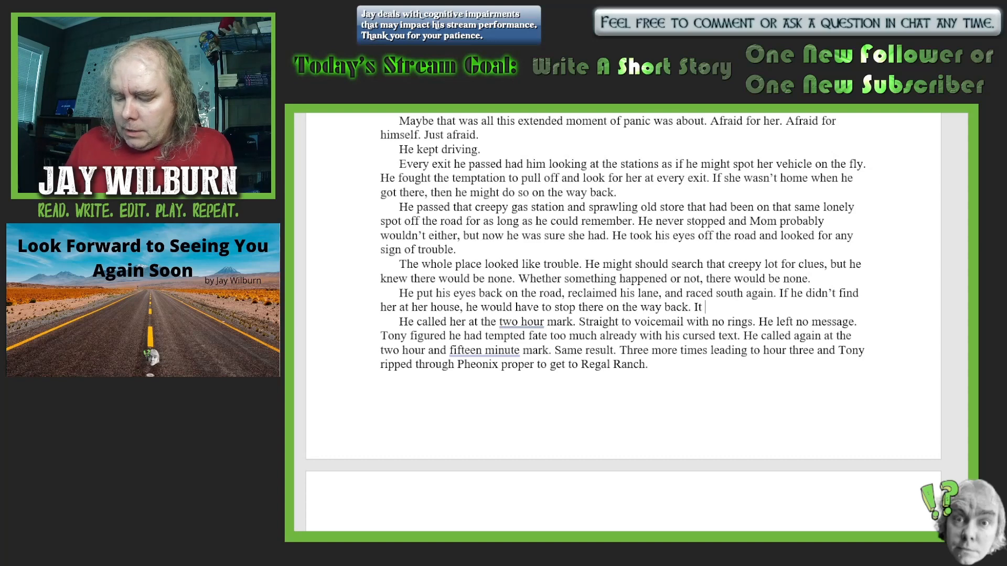
pyautogui.write('would t')
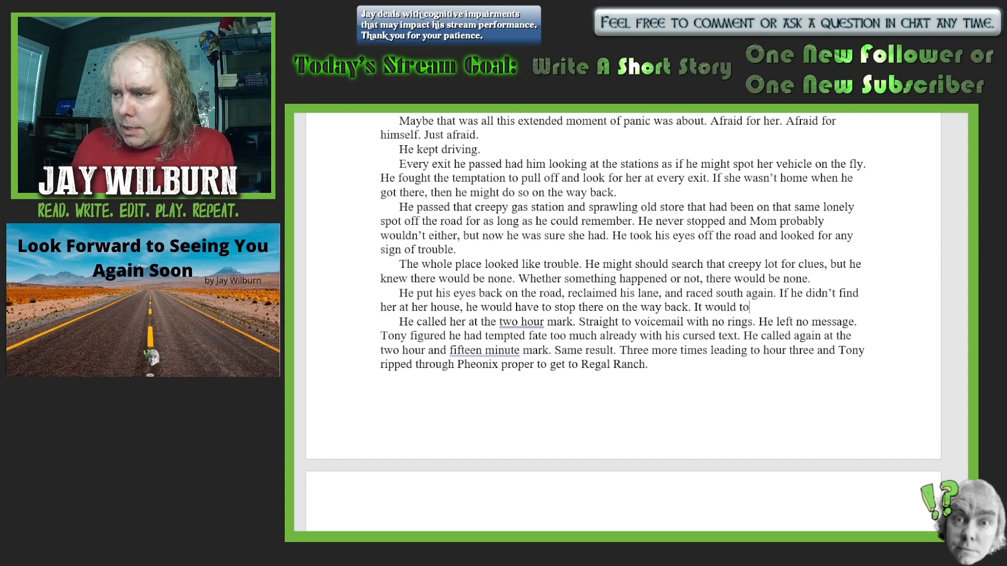
pyautogui.write('o')
pyautogui.press('BackSpace')
pyautogui.press('BackSpace')
pyautogui.press('BackSpace')
pyautogui.write('be ')
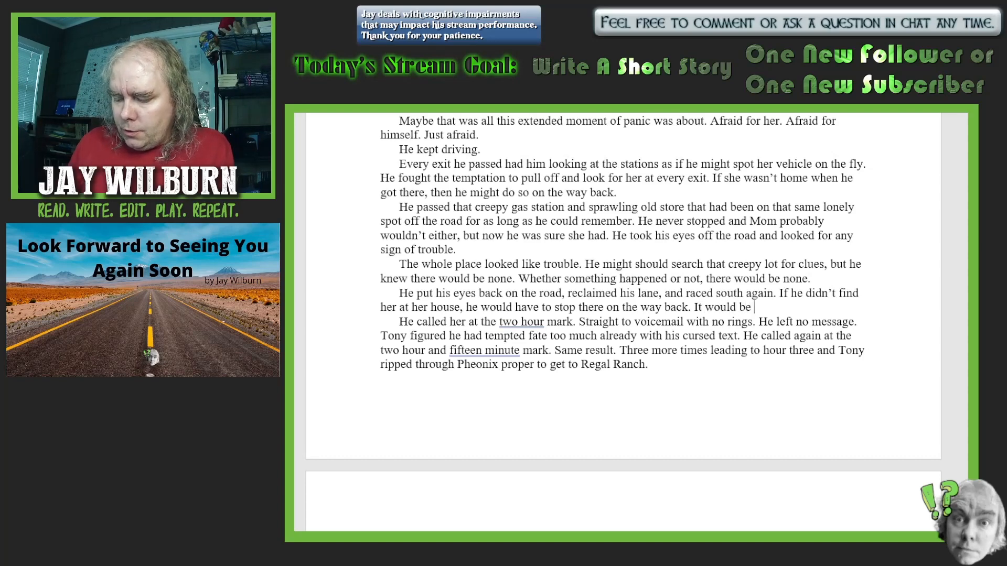
pyautogui.write('too late th')
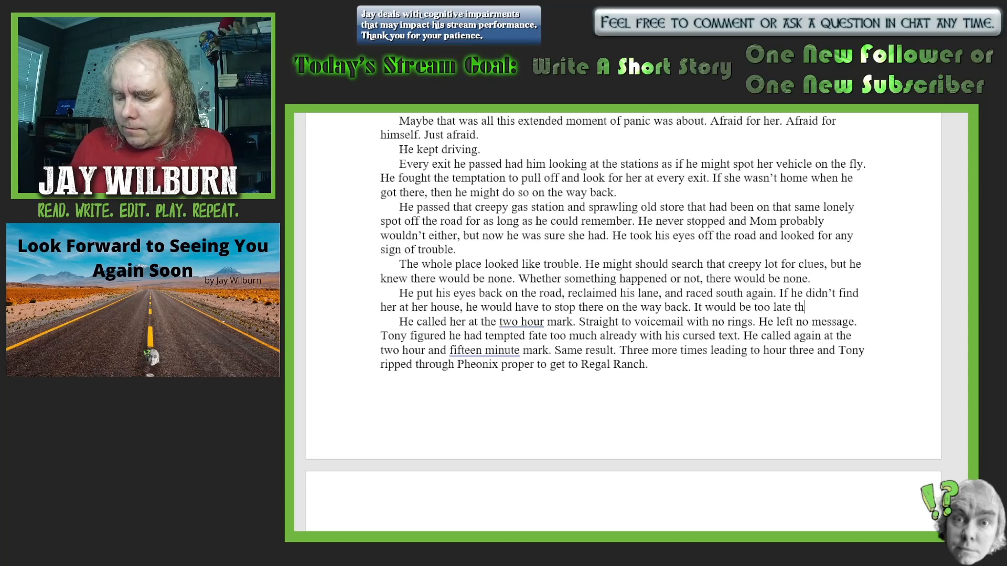
pyautogui.write('ouygh. Al')
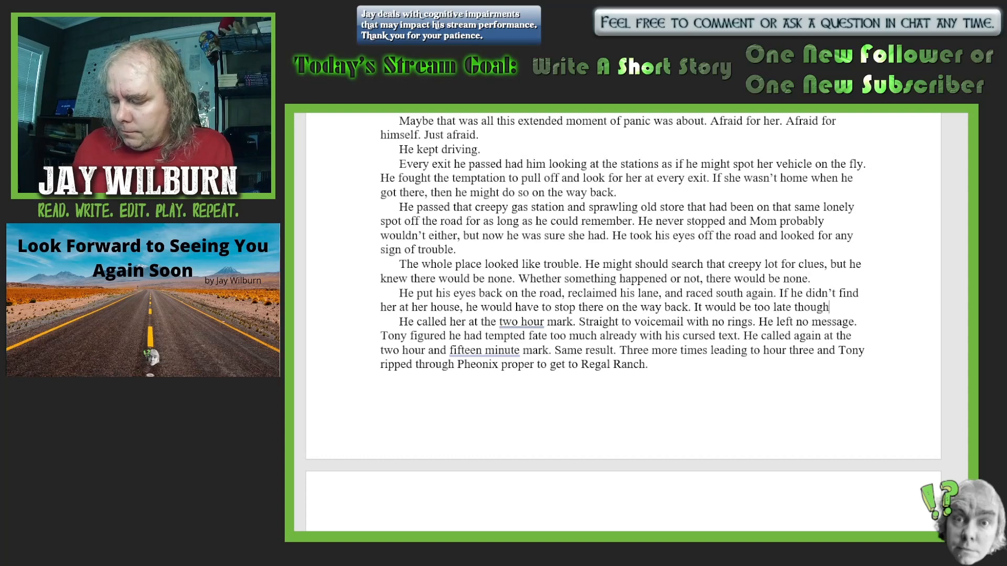
pyautogui.press('BackSpace')
pyautogui.press('BackSpace')
pyautogui.press('BackSpace')
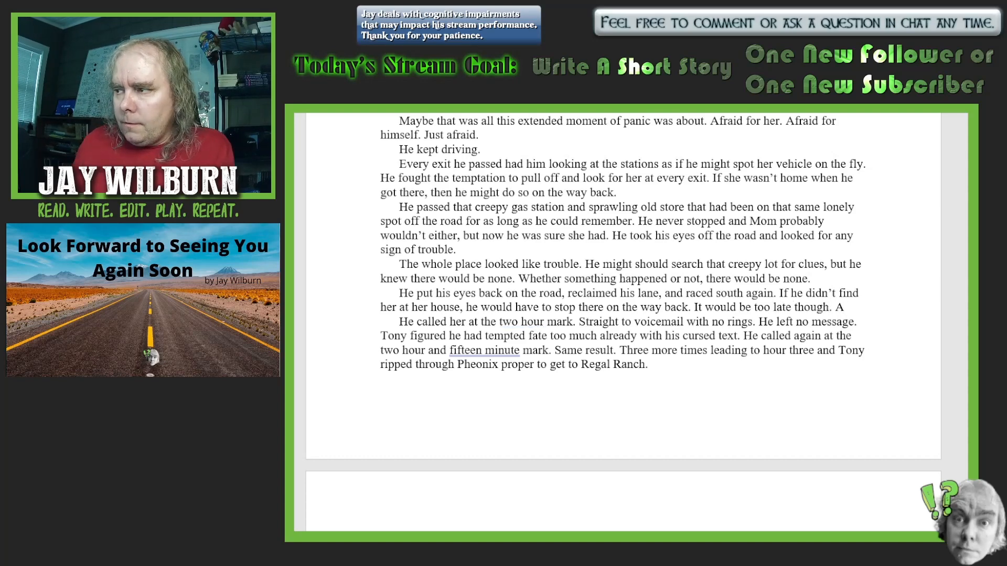
# - Add a separate one-line paragraph reading "Always too late." after "It would be too late though."
pyautogui.press('Return')
pyautogui.write('Al')
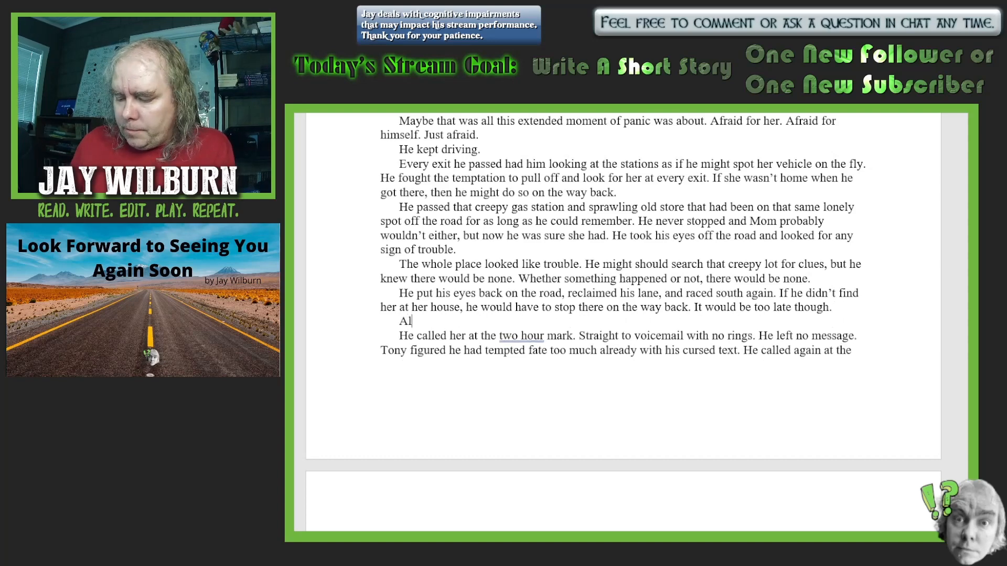
pyautogui.write('ways too ')
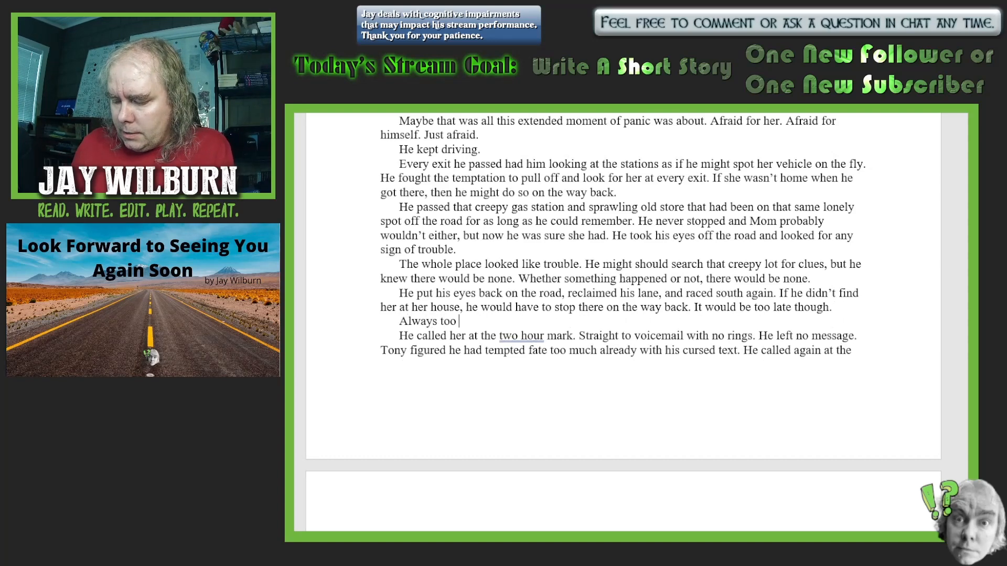
pyautogui.write('late')
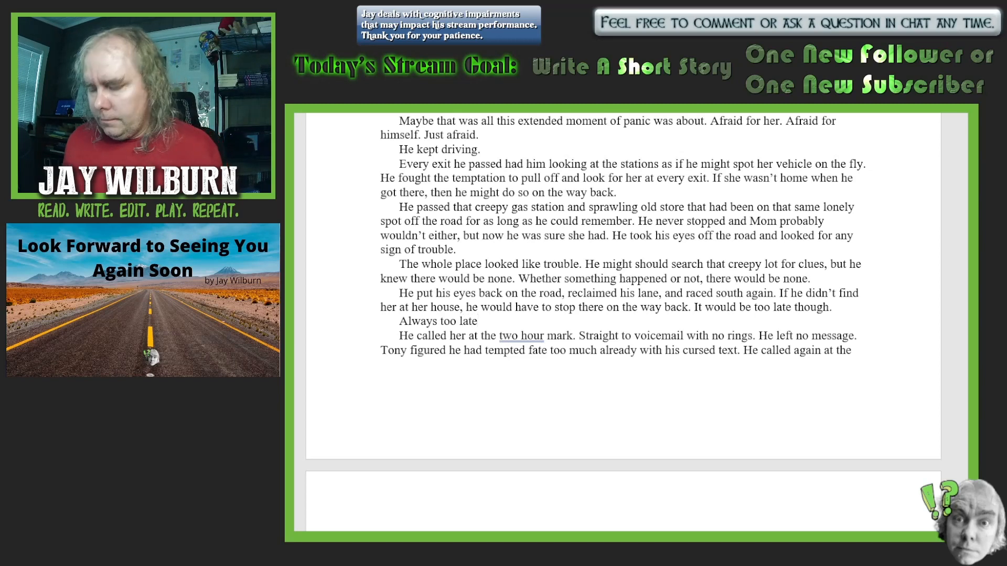
pyautogui.write('.')
# - Start a new paragraph after "Always too late." with the dialogue line “I hate you,” he said out loud
pyautogui.press('Return')
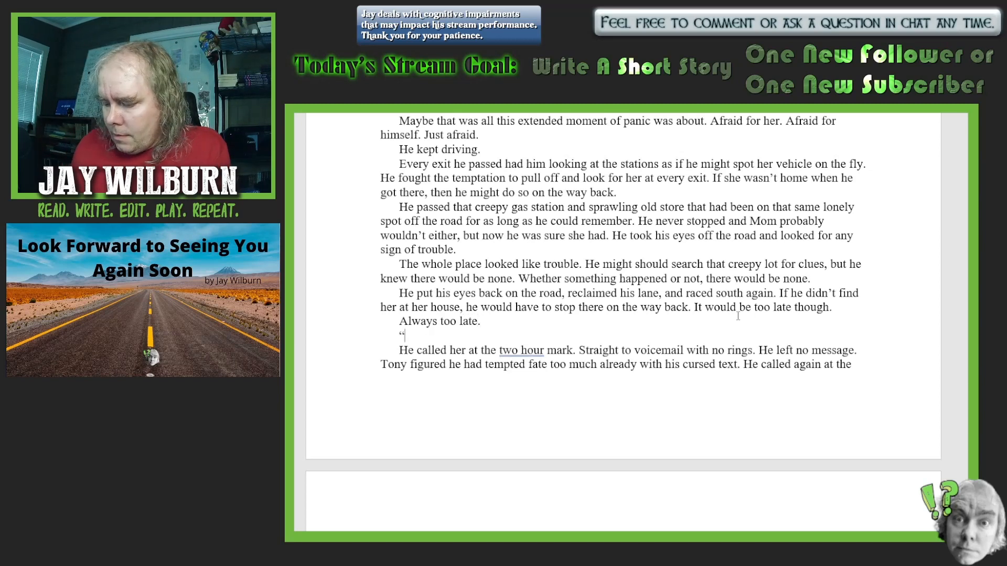
pyautogui.write('"I hate you,"')
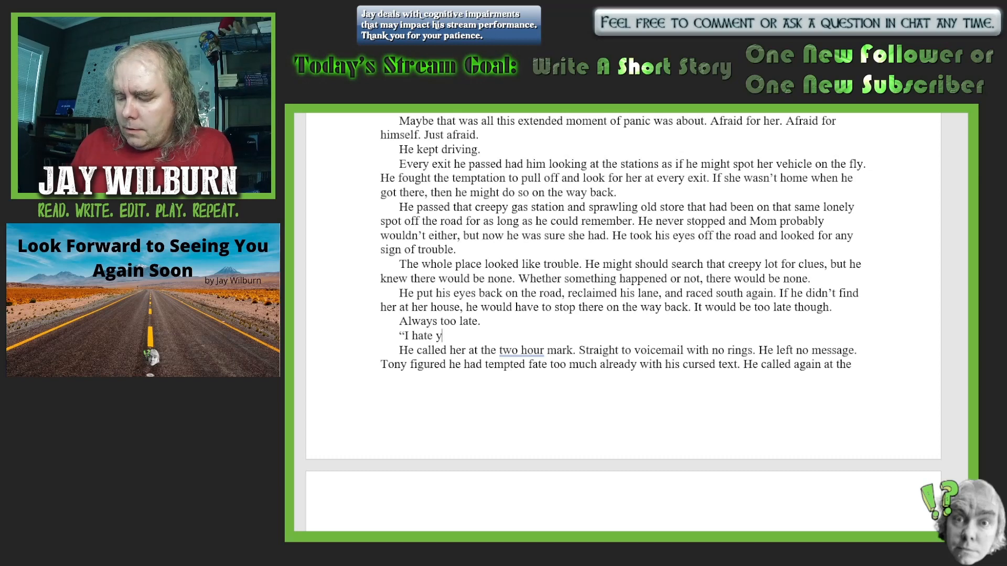
pyautogui.write(' he')
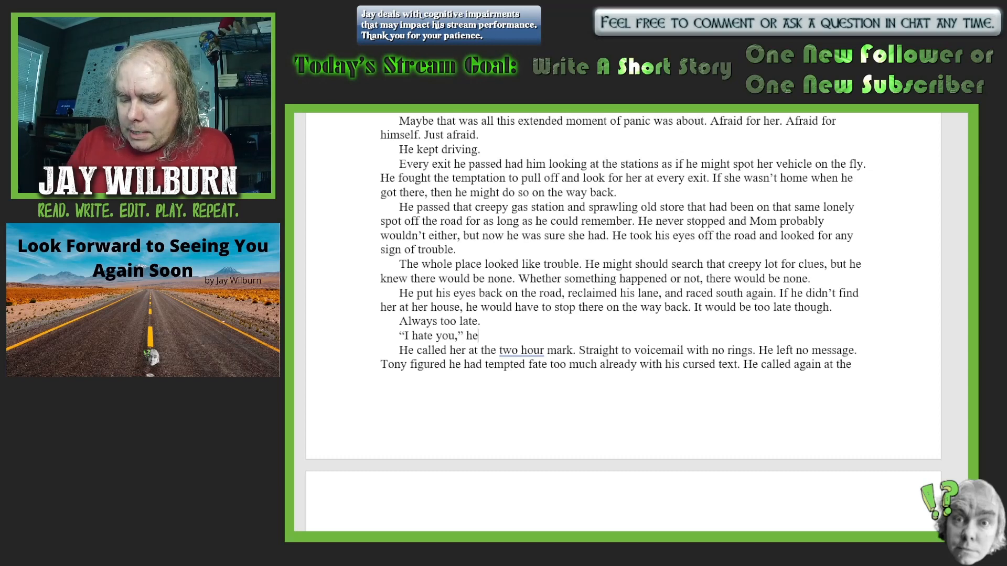
pyautogui.write(' said outl')
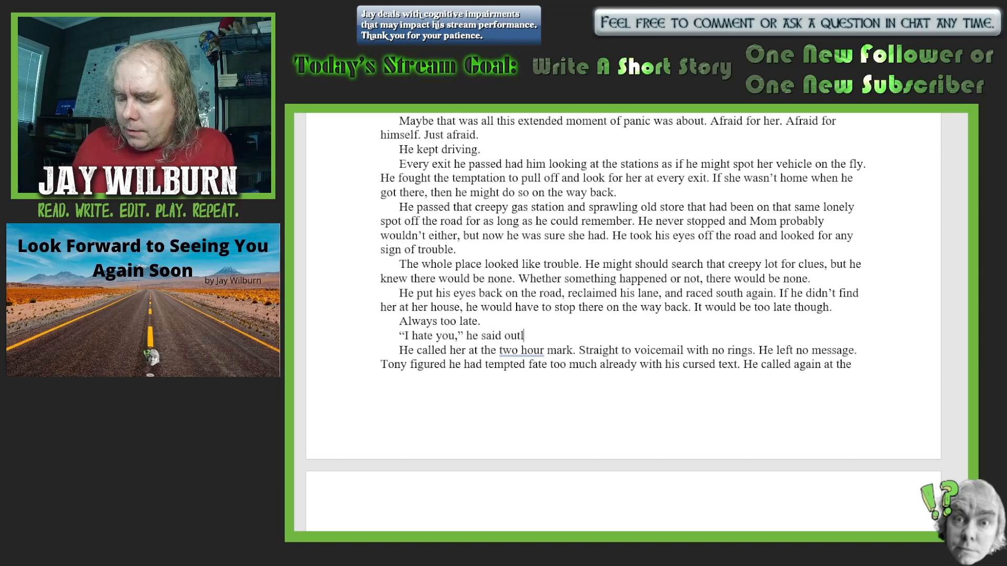
pyautogui.write('oad')
pyautogui.press('BackSpace')
pyautogui.press('BackSpace')
pyautogui.press('BackSpace')
pyautogui.press('BackSpace')
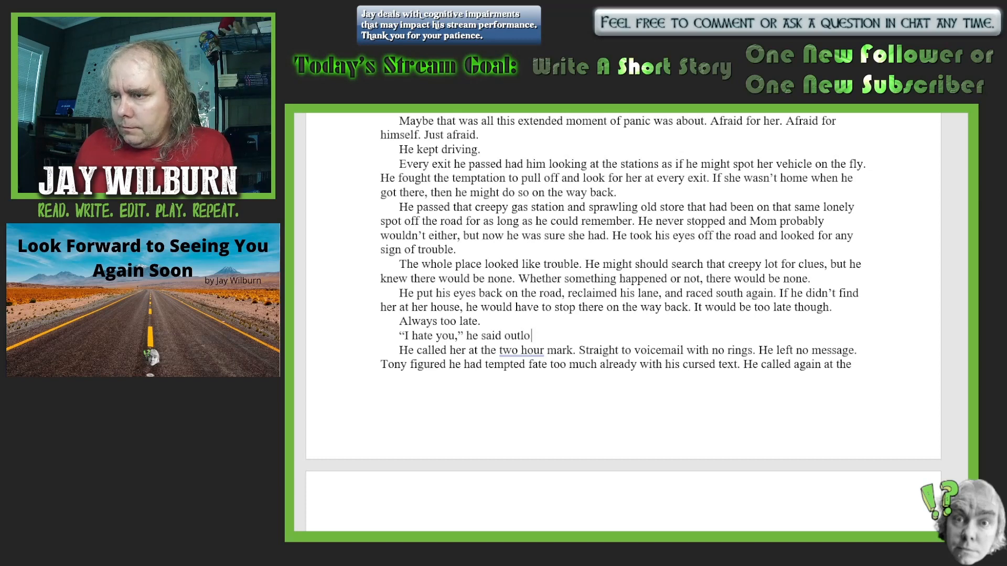
pyautogui.write('loud.')
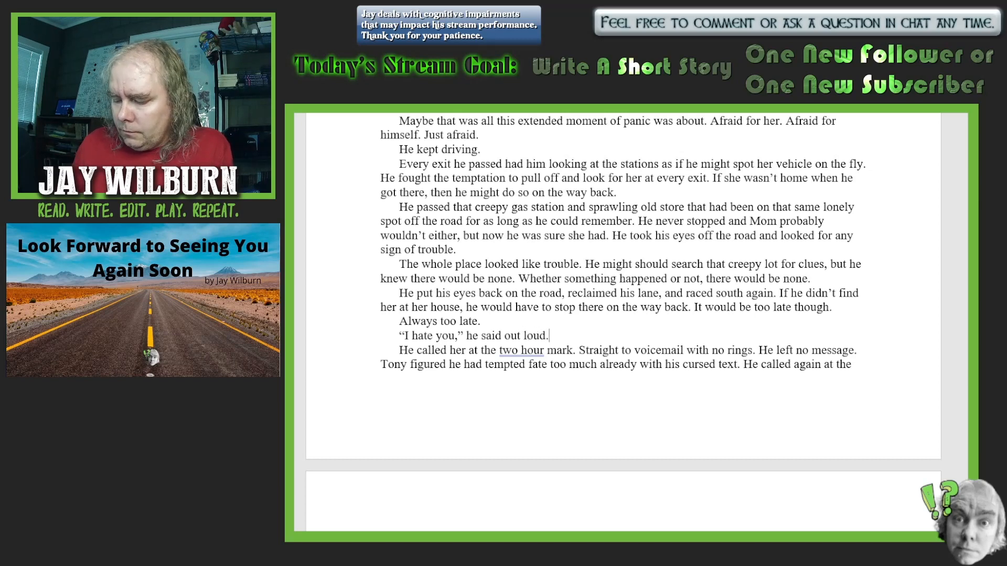
# - Follow the spoken line with the sentence "The words were flat empty."
pyautogui.write(' The wor')
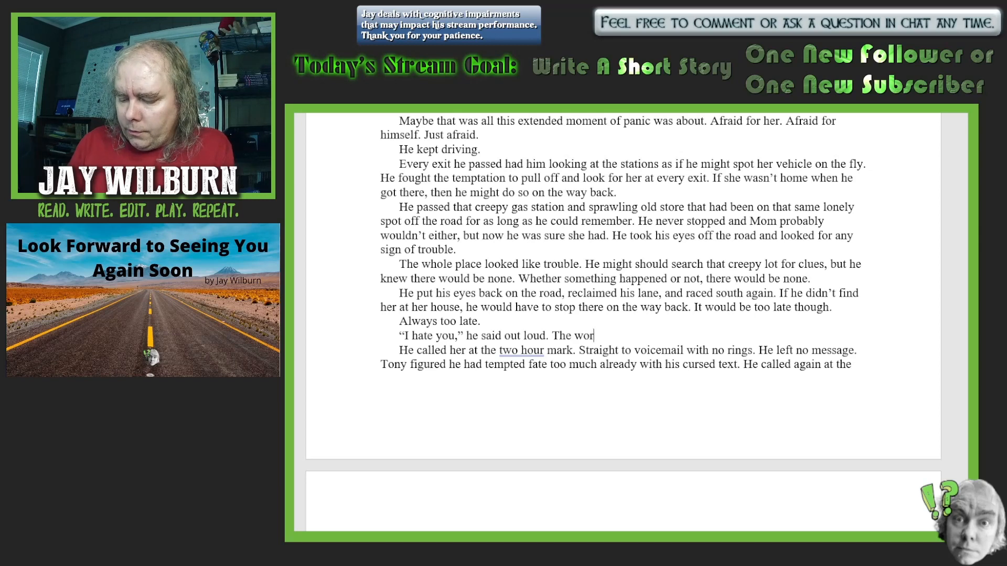
pyautogui.write('ds wewr')
pyautogui.press('BackSpace')
pyautogui.press('BackSpace')
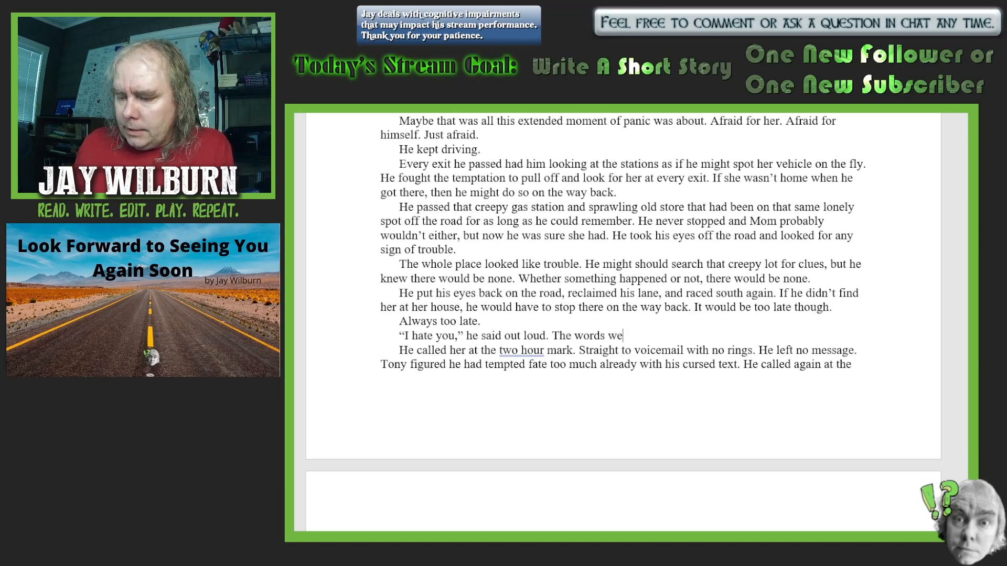
pyautogui.write('re flat')
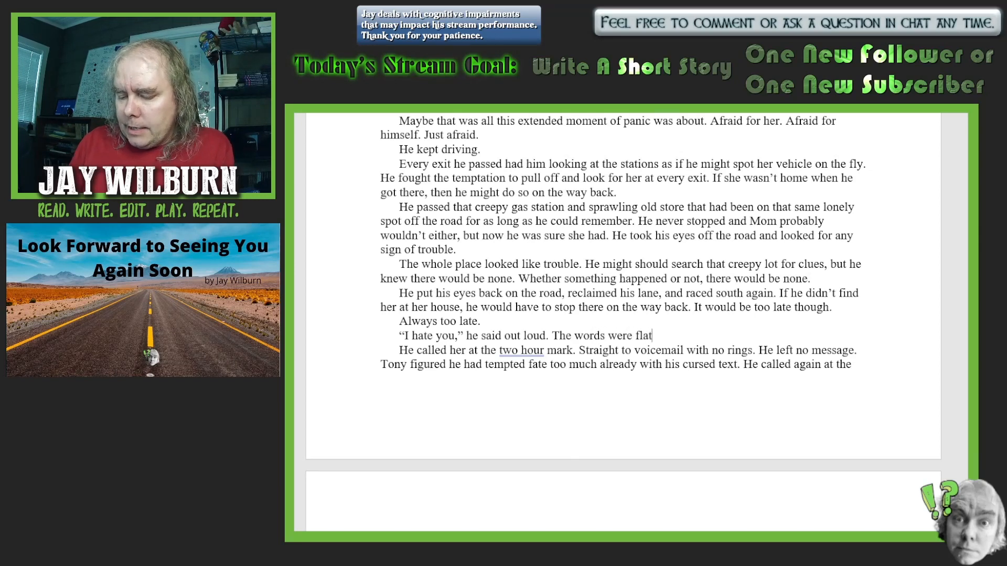
pyautogui.write(' empty. ')
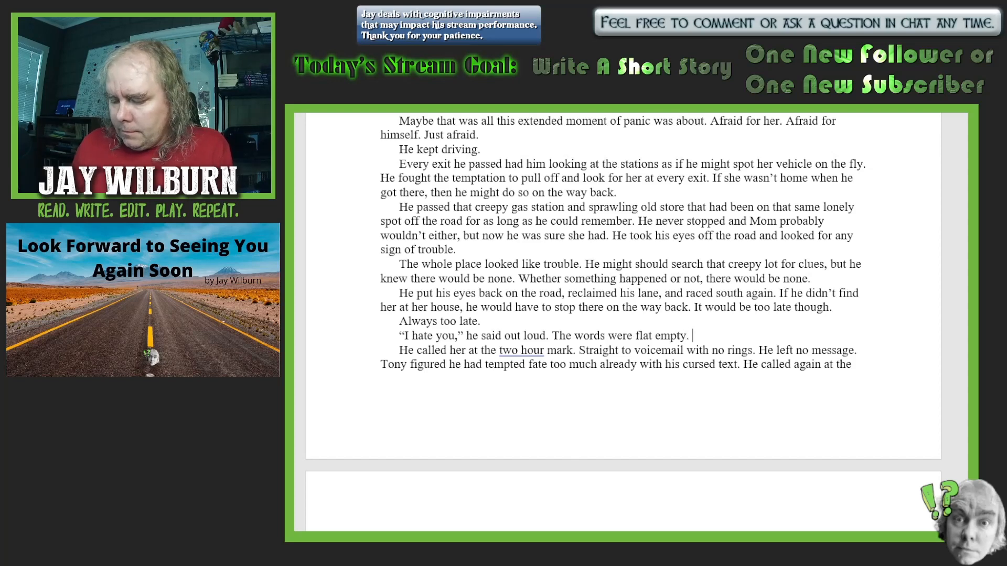
# - Continue the “I hate you” paragraph with the sentence "They held none of the power they had when he weas fourteen."
pyautogui.write('They he')
pyautogui.write('ld')
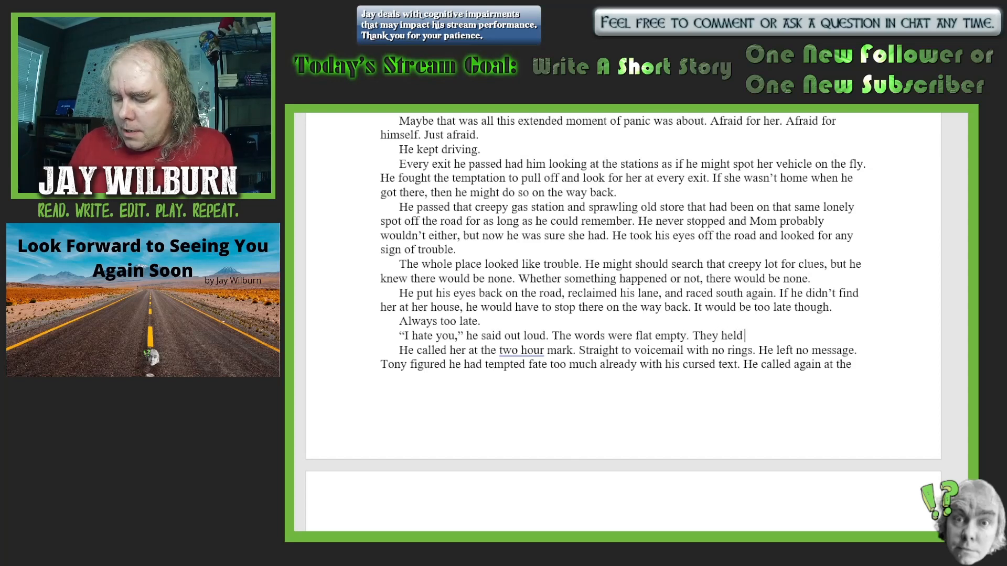
pyautogui.write(' none of th')
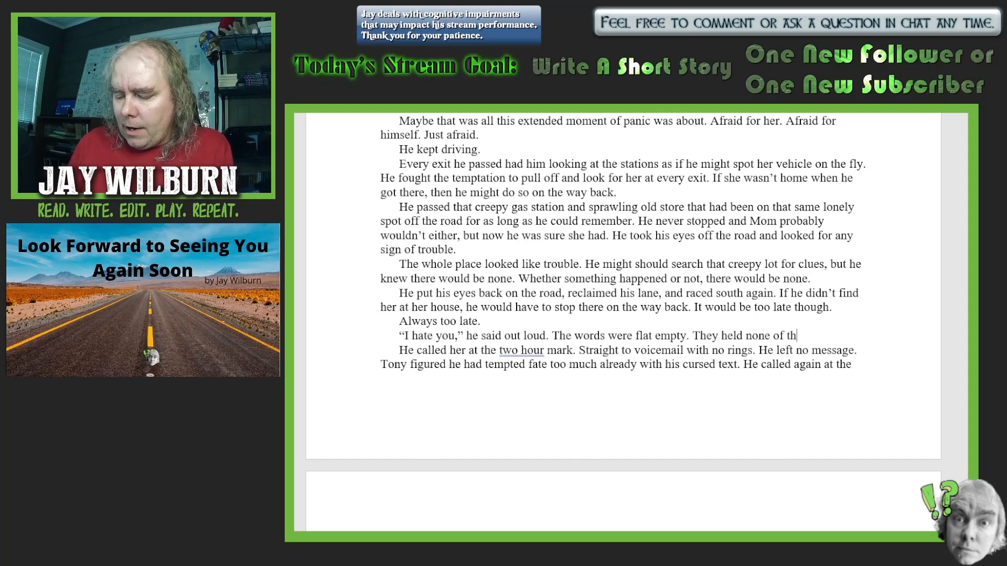
pyautogui.write('e power t')
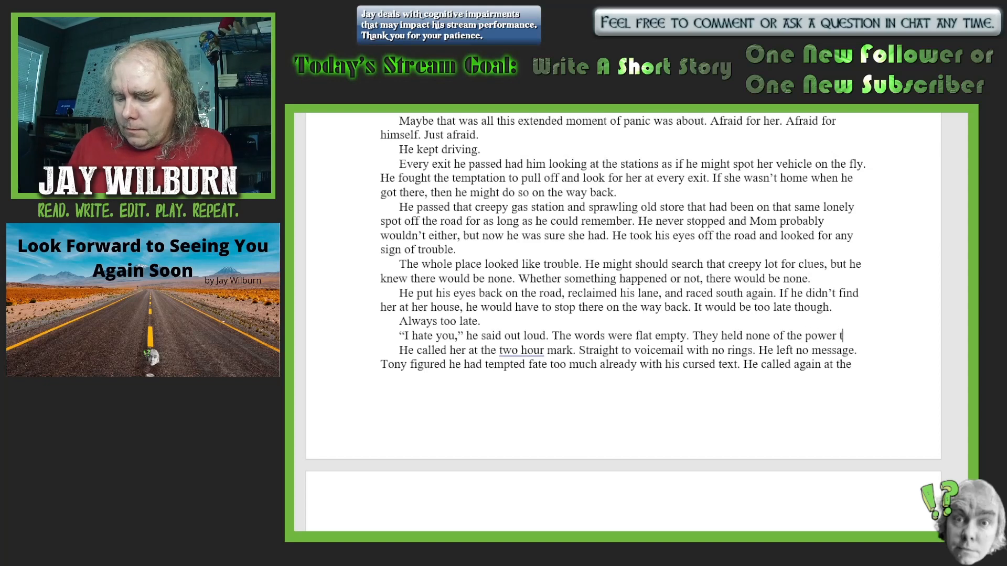
pyautogui.write('hey had wh')
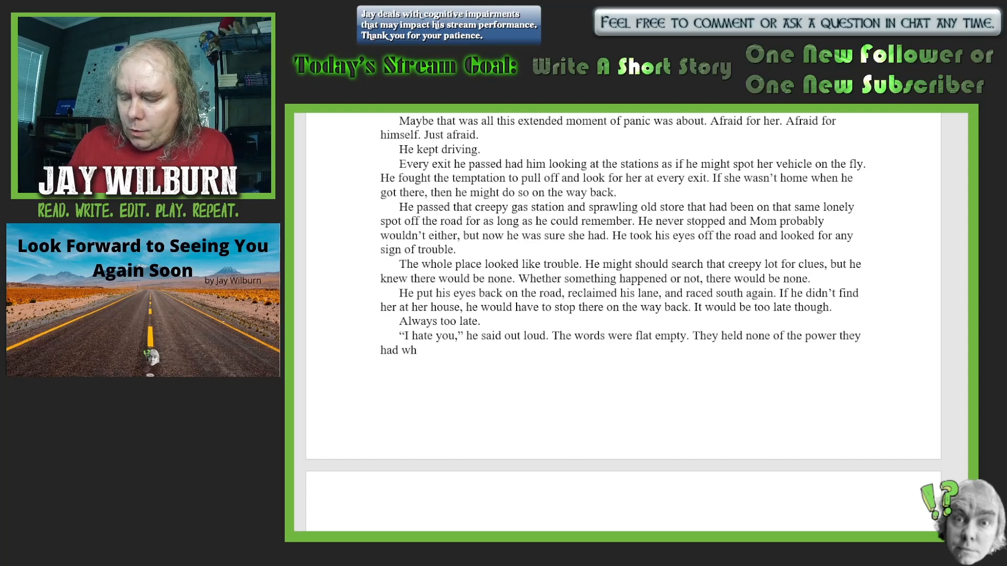
pyautogui.write('en he weas')
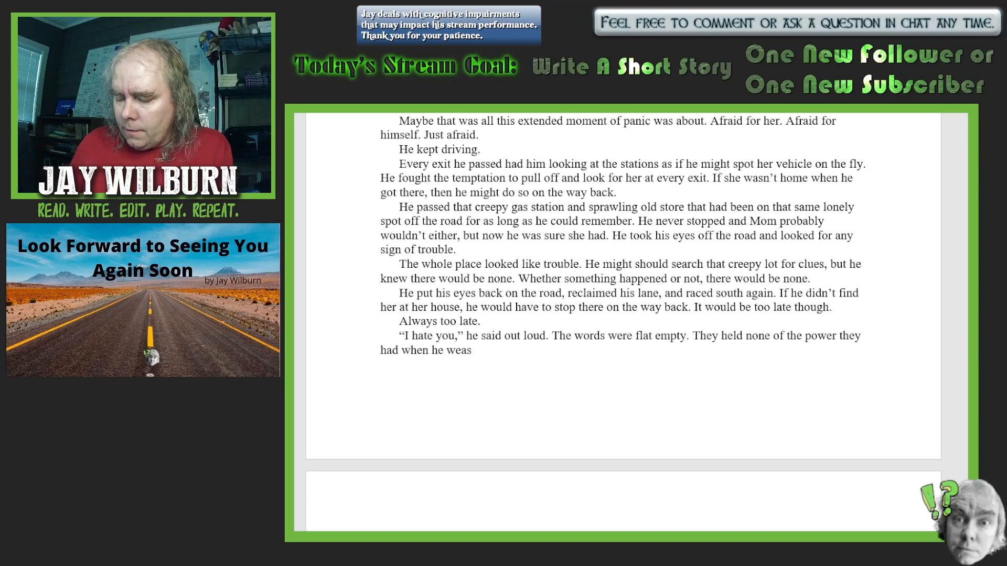
pyautogui.write(' foutr')
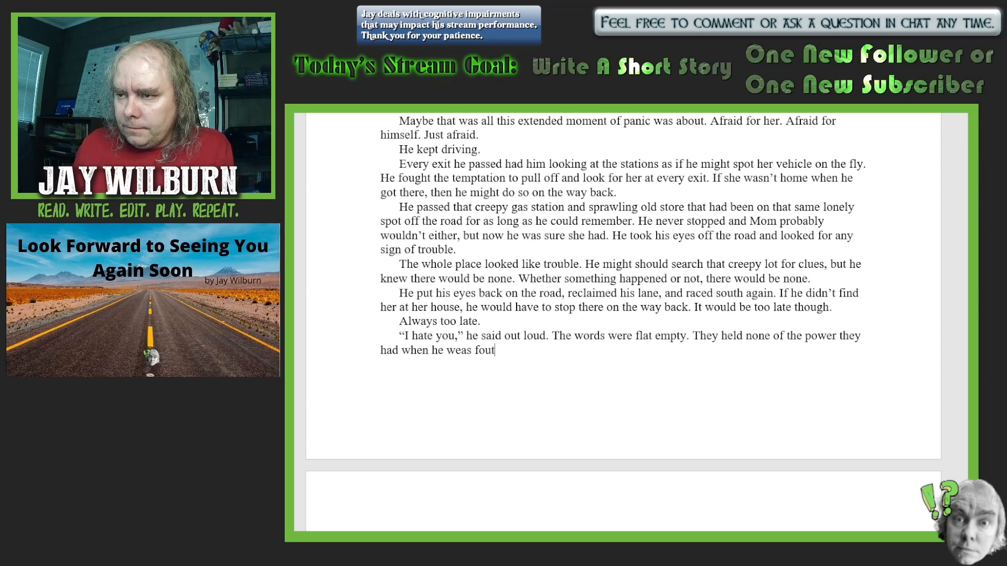
pyautogui.press('BackSpace')
pyautogui.write('rtten')
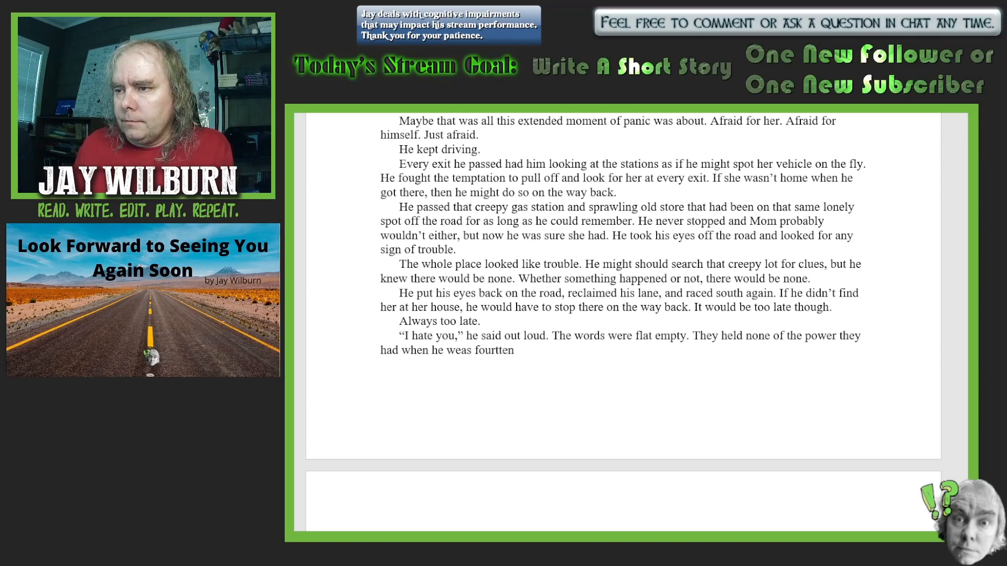
pyautogui.press('BackSpace')
pyautogui.press('BackSpace')
pyautogui.press('BackSpace')
pyautogui.write('een')
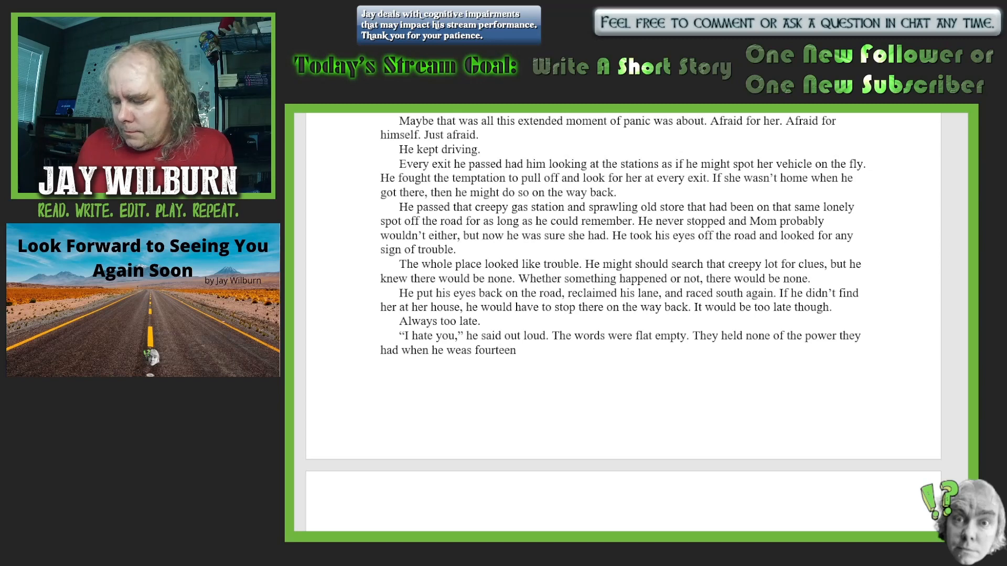
pyautogui.write('.')
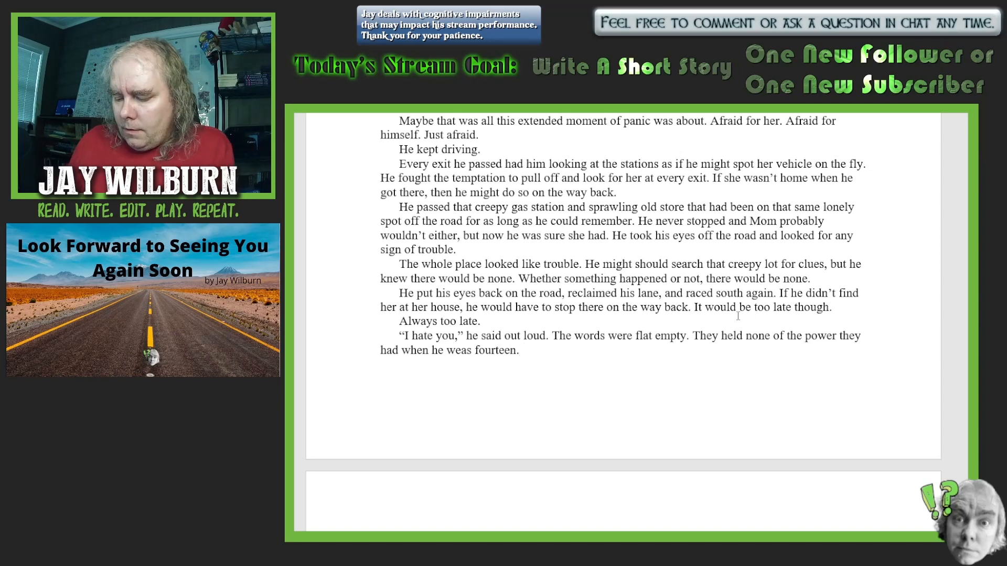
# - Add the sentence "They were the last words he had ever said to his father and he had held onto that truth ever since."
pyautogui.write(' They were')
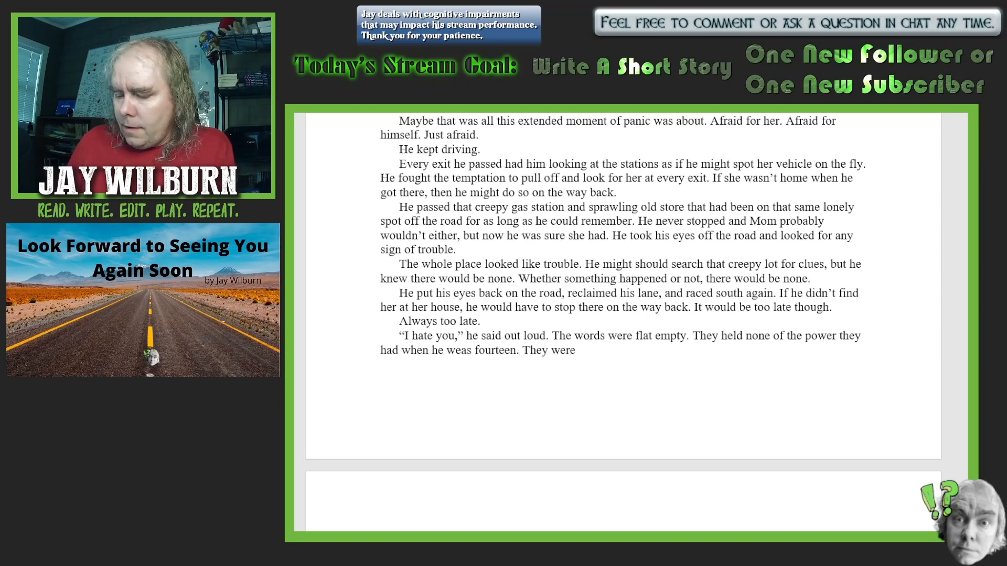
pyautogui.write(' the last w')
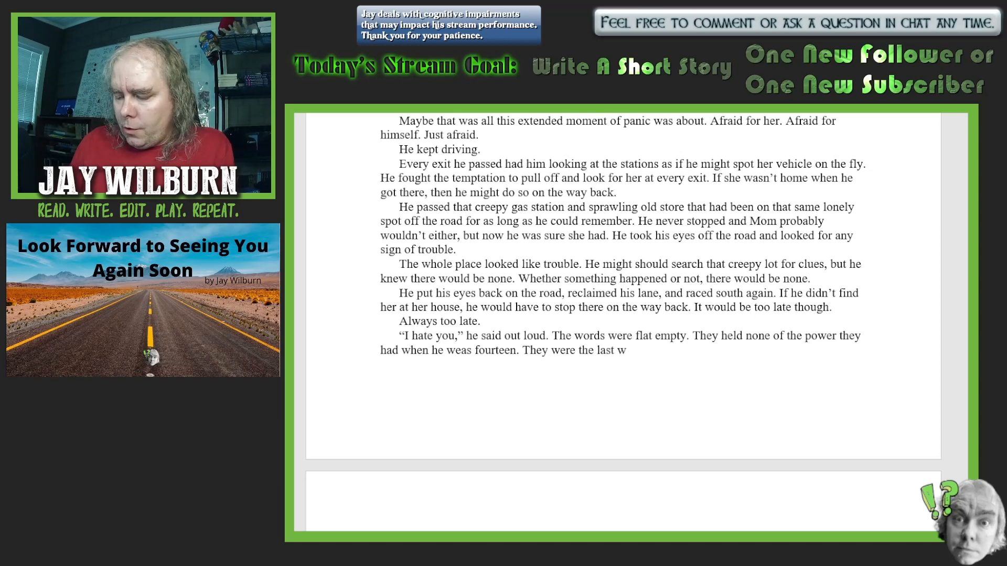
pyautogui.write('ords he had ')
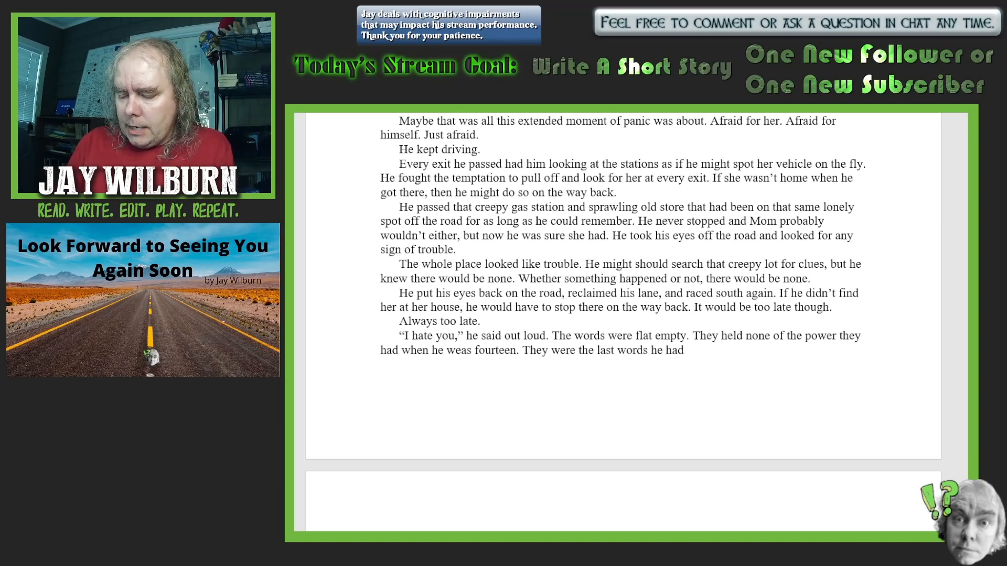
pyautogui.write('ever said')
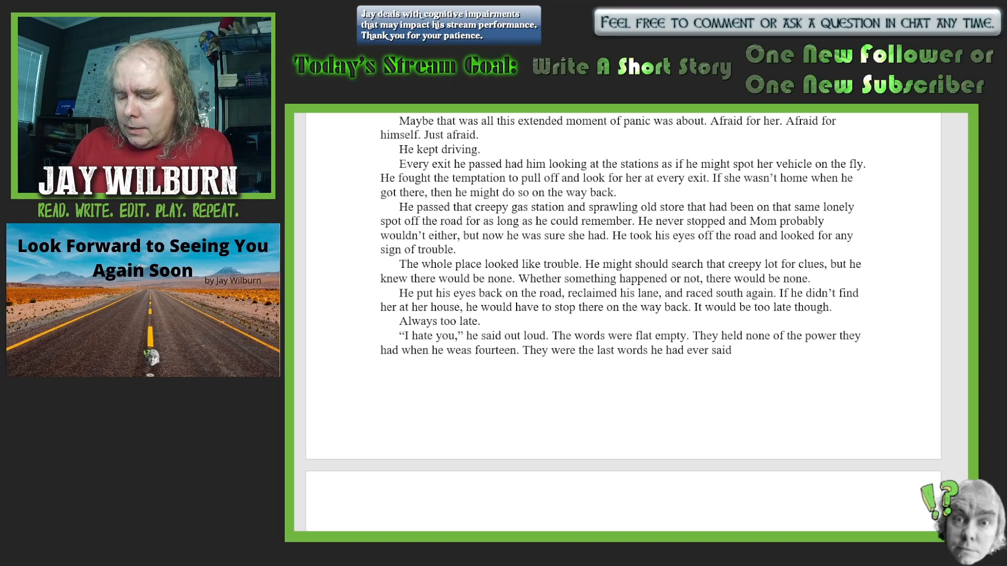
pyautogui.write(' to his fat')
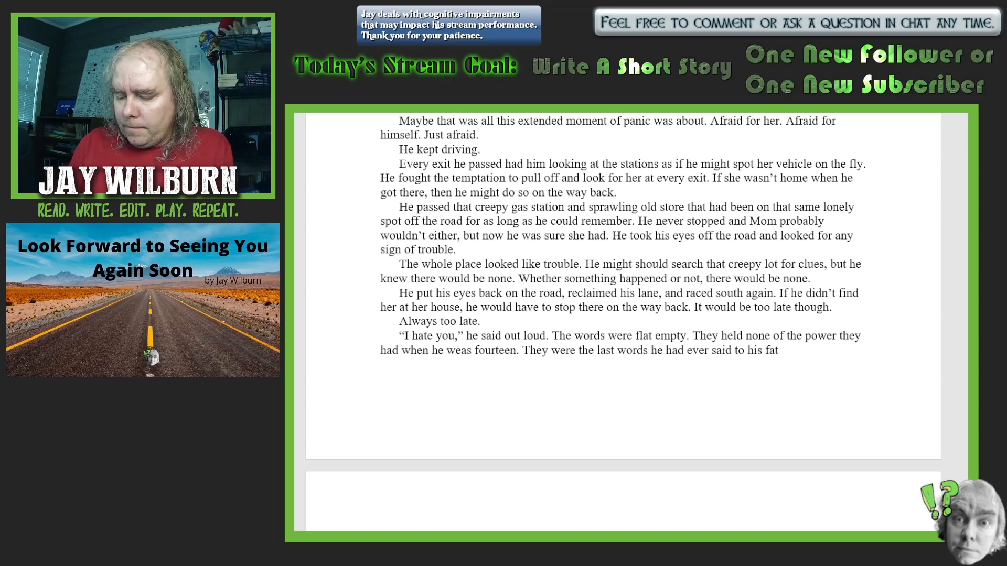
pyautogui.write('her and')
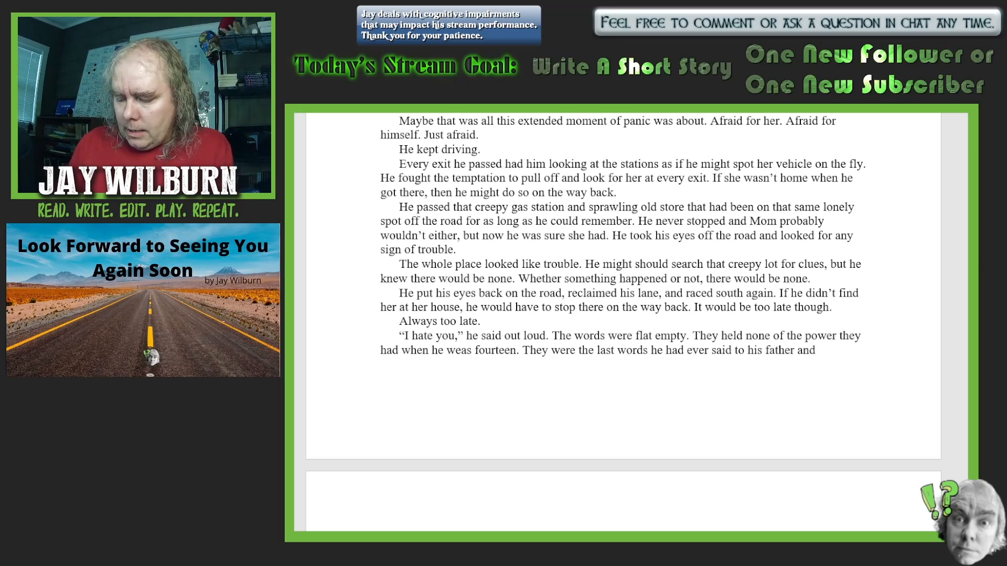
pyautogui.write(' he had hel')
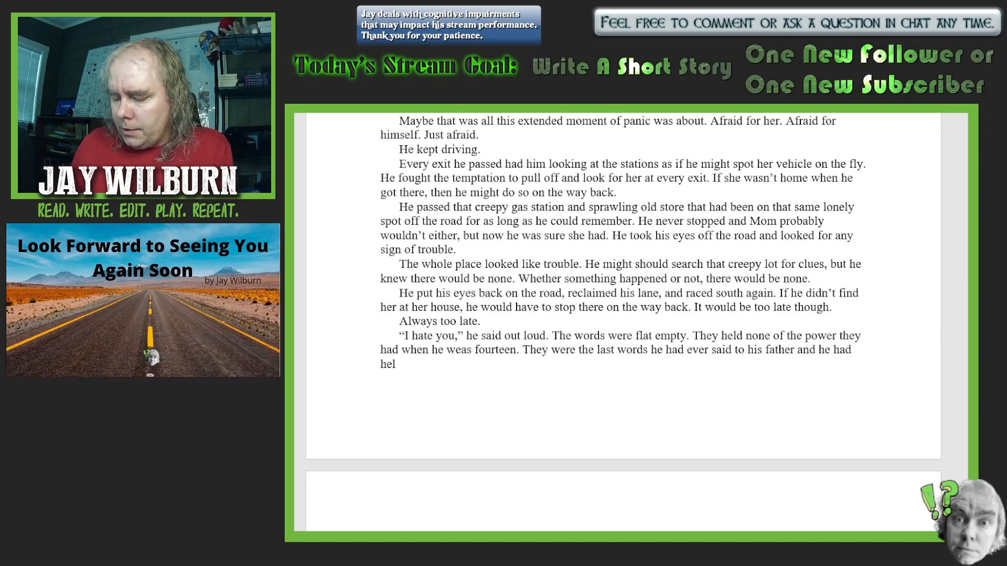
pyautogui.write('d onto tha')
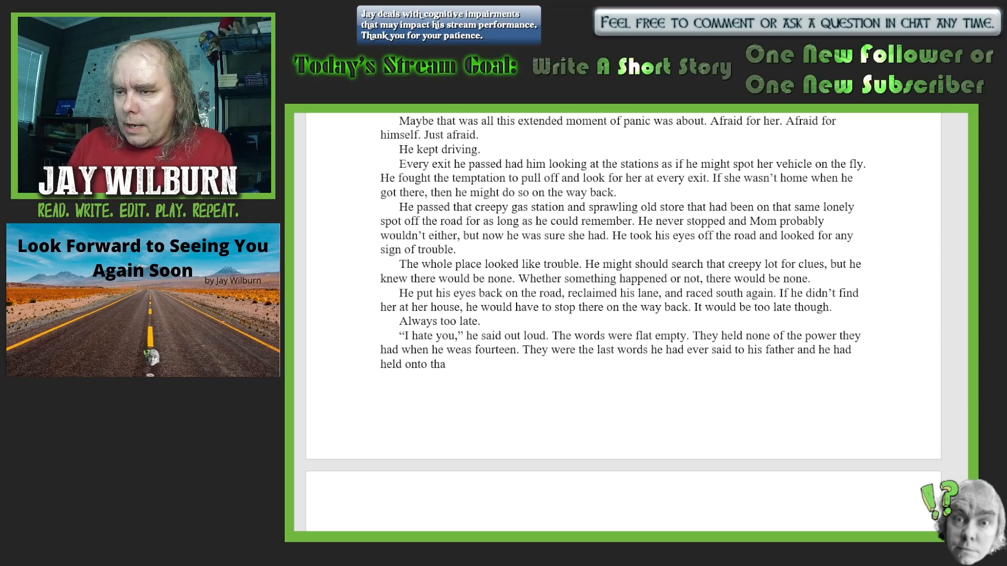
pyautogui.write('t truth')
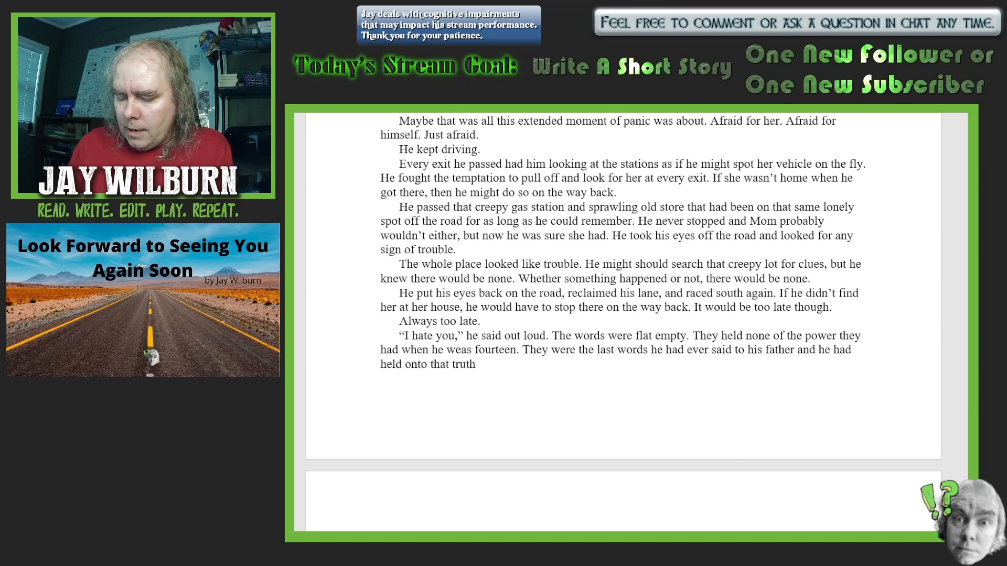
pyautogui.write(' ever since.')
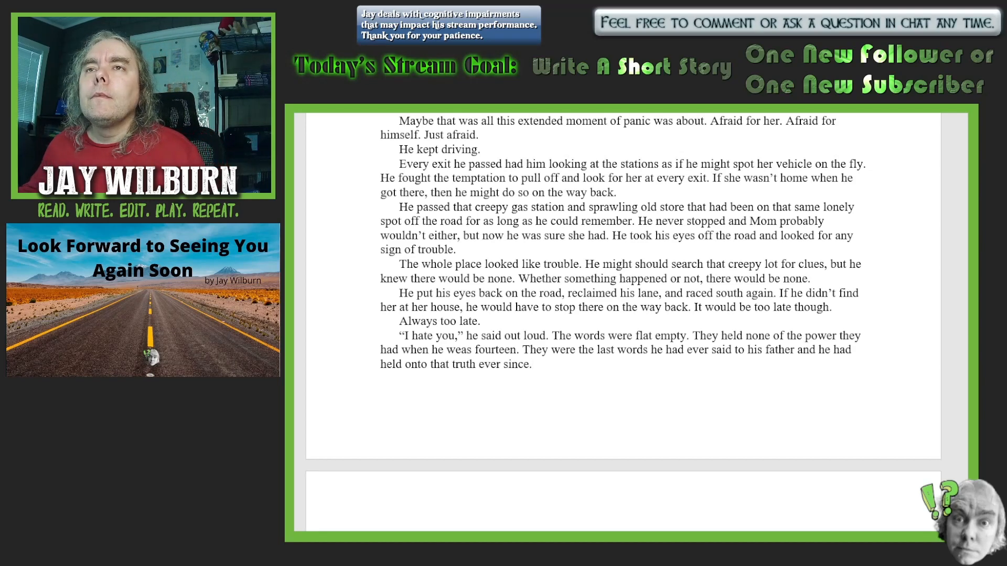
# - End the paragraph about his father with the sentence "That was what would always be left between them now and forever."
pyautogui.scroll(-6, 694, 160)
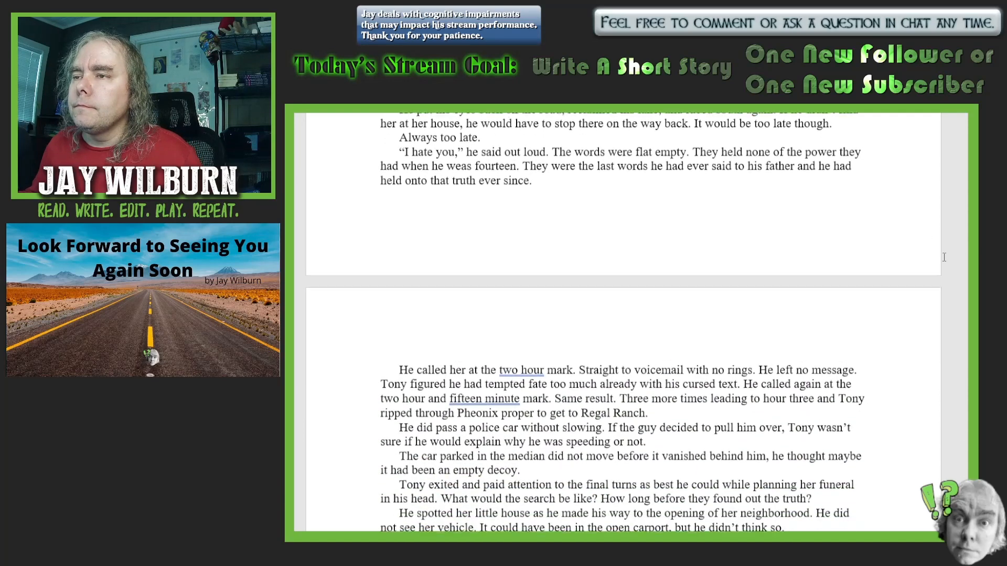
pyautogui.scroll(-2, 695, 160)
pyautogui.scroll(1, 695, 160)
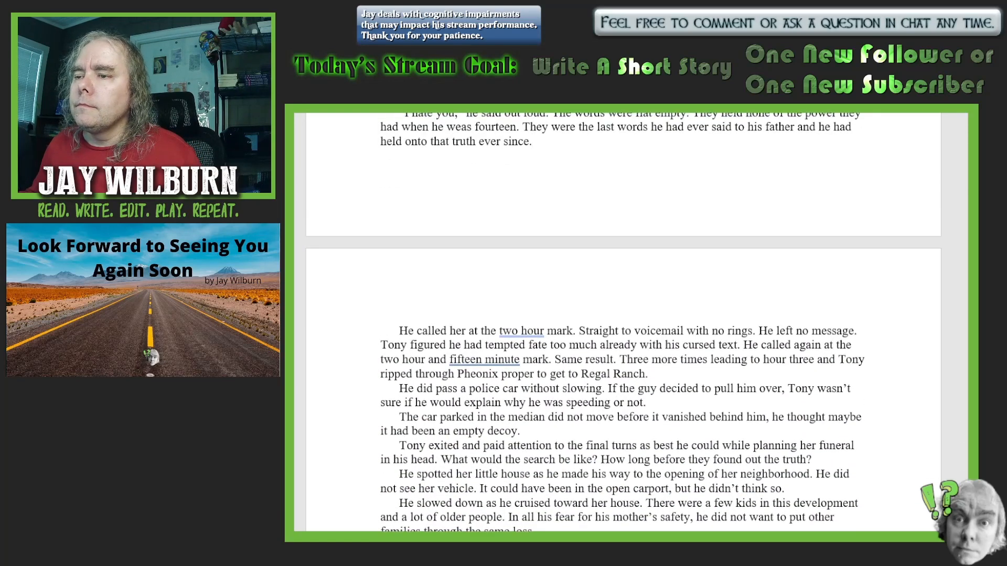
pyautogui.write('Th')
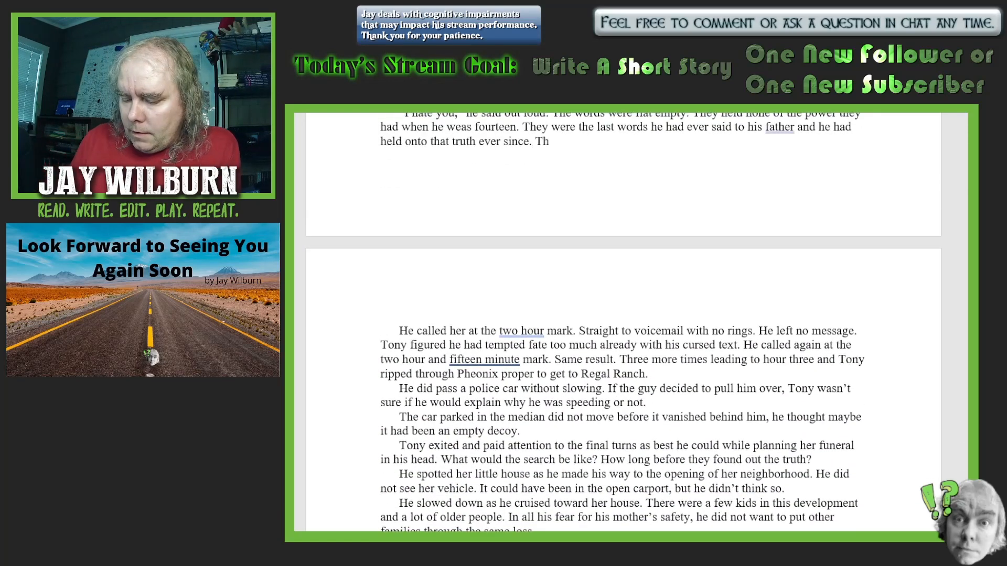
pyautogui.write('at was wha')
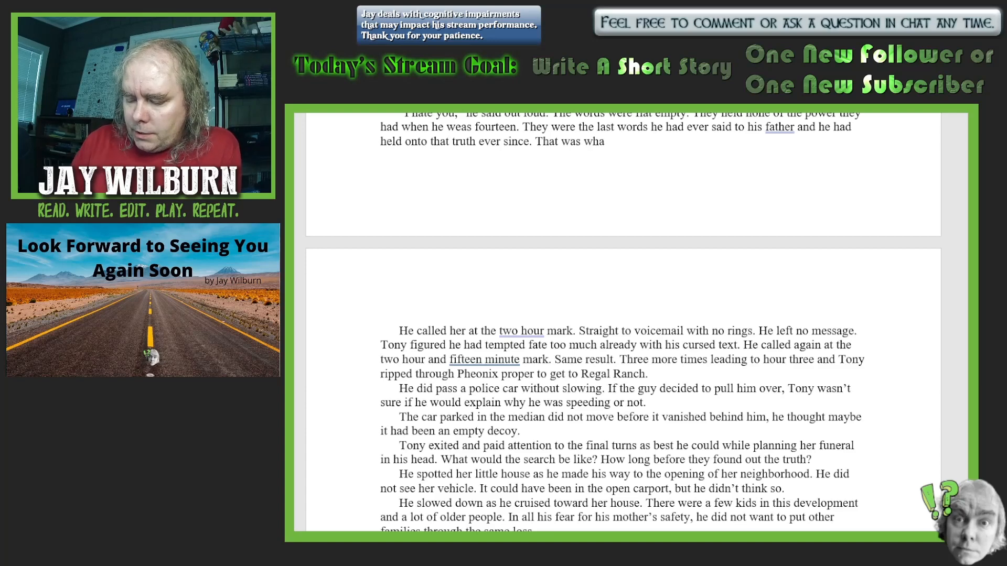
pyautogui.write('t would al')
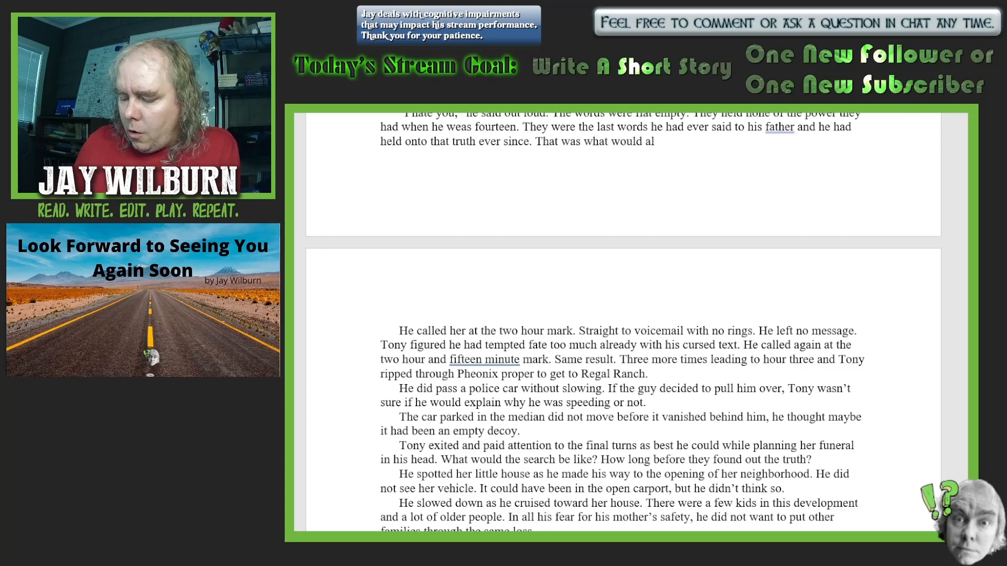
pyautogui.write('ways be')
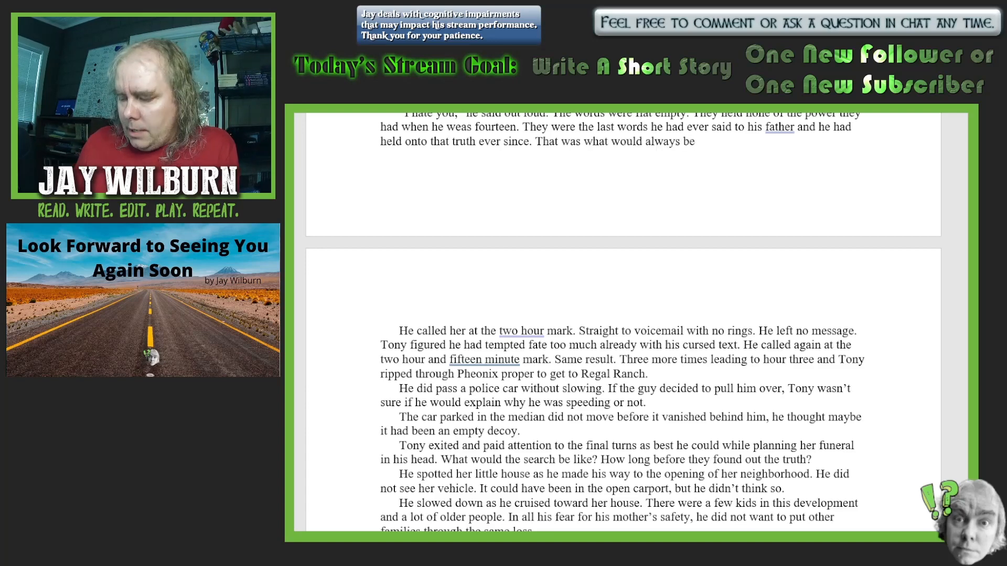
pyautogui.write(' left bet')
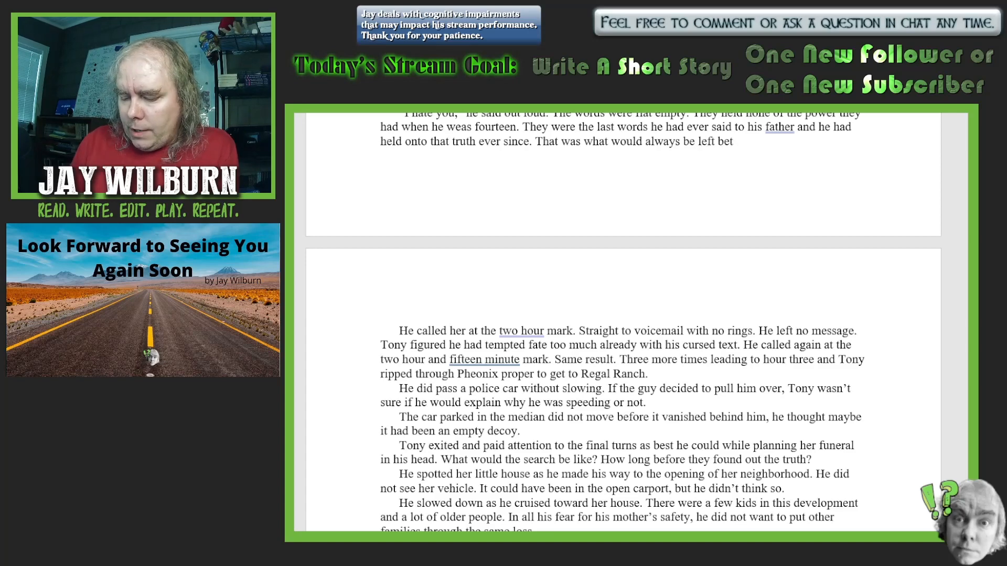
pyautogui.write('ween the')
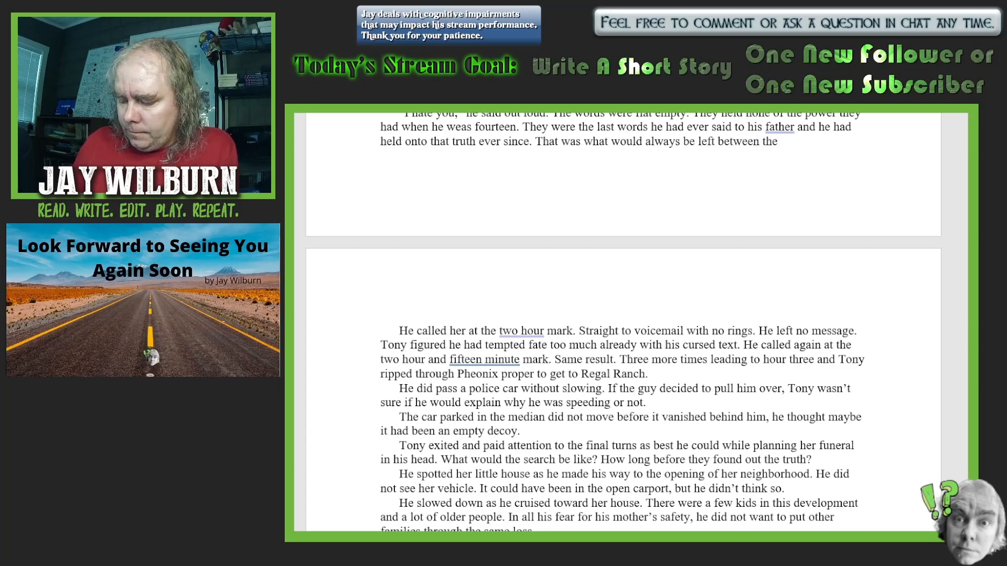
pyautogui.write('m now and')
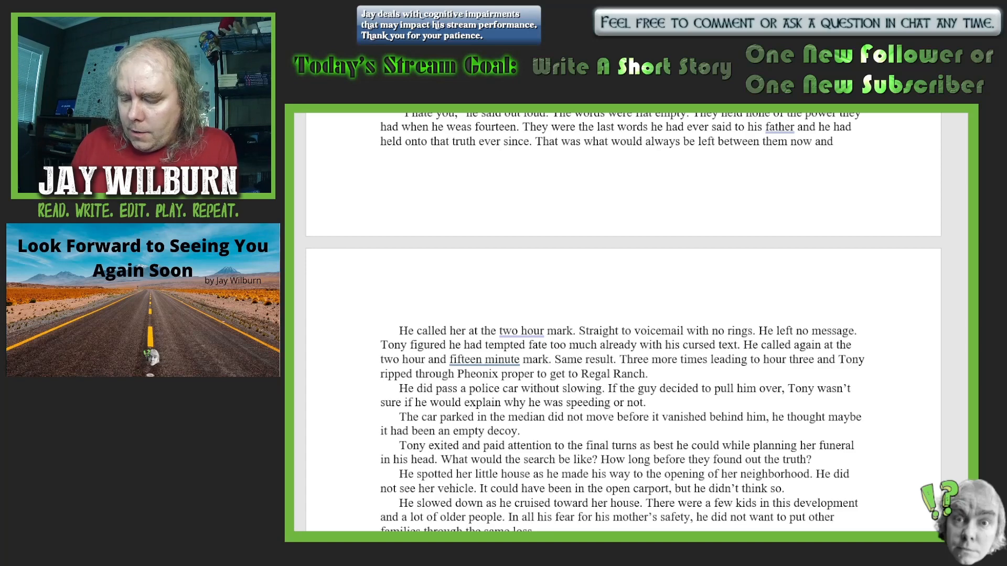
pyautogui.write(' forever')
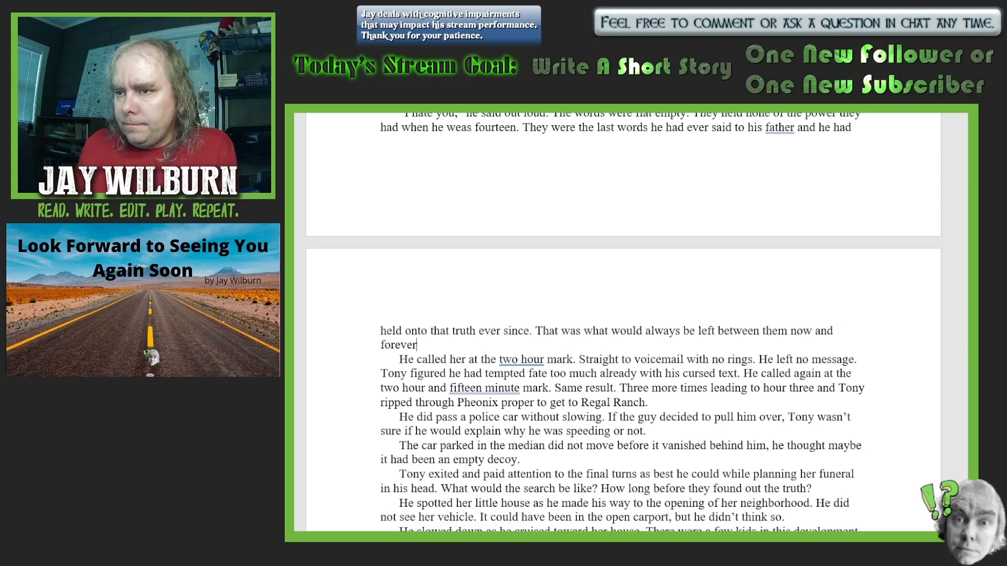
pyautogui.write('.')
# - Start a new paragraph after "now and forever." with the words "Tony wiped his eyes and drove on"
pyautogui.press('Return')
pyautogui.write('He')
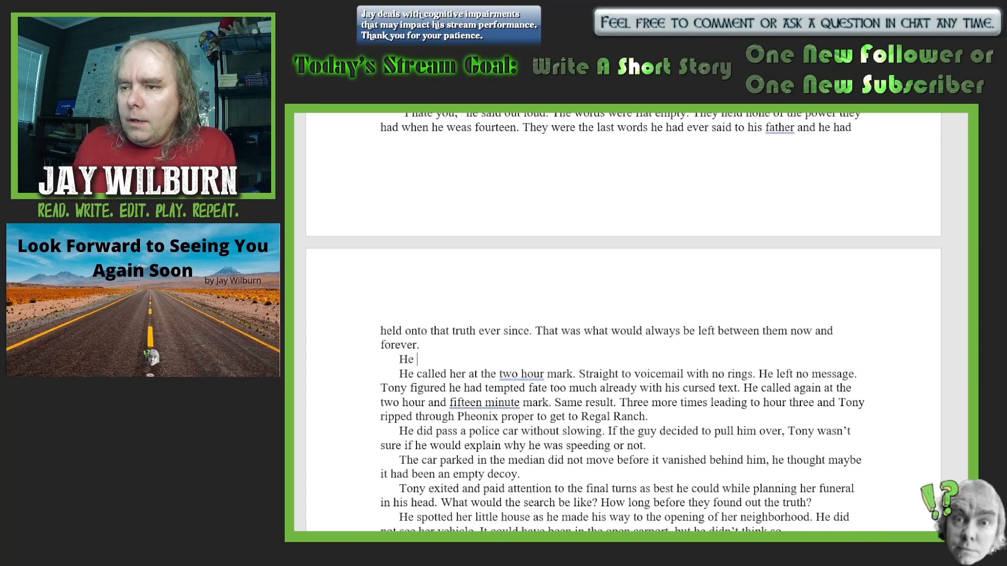
pyautogui.press('BackSpace')
pyautogui.press('BackSpace')
pyautogui.press('BackSpace')
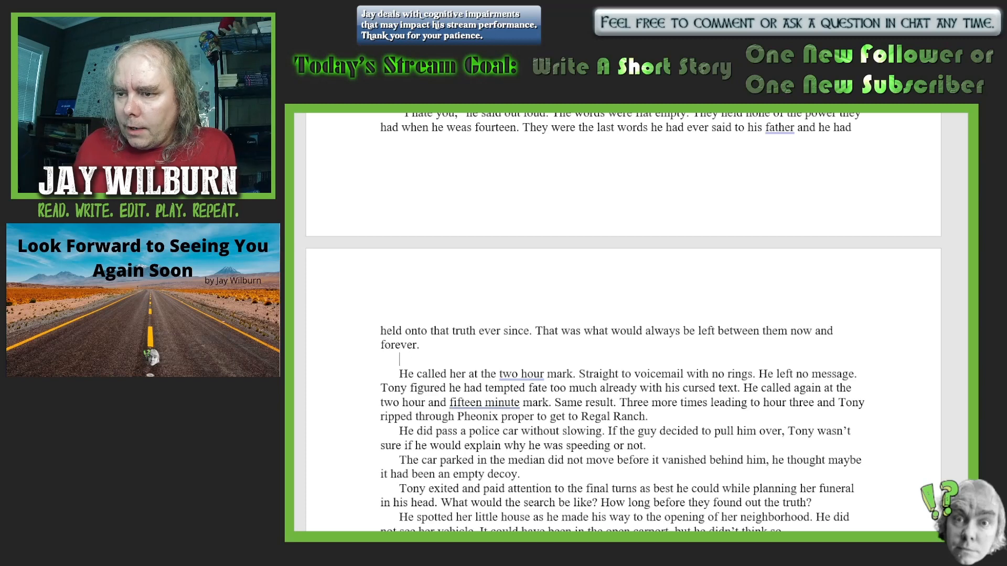
pyautogui.write('Tony ')
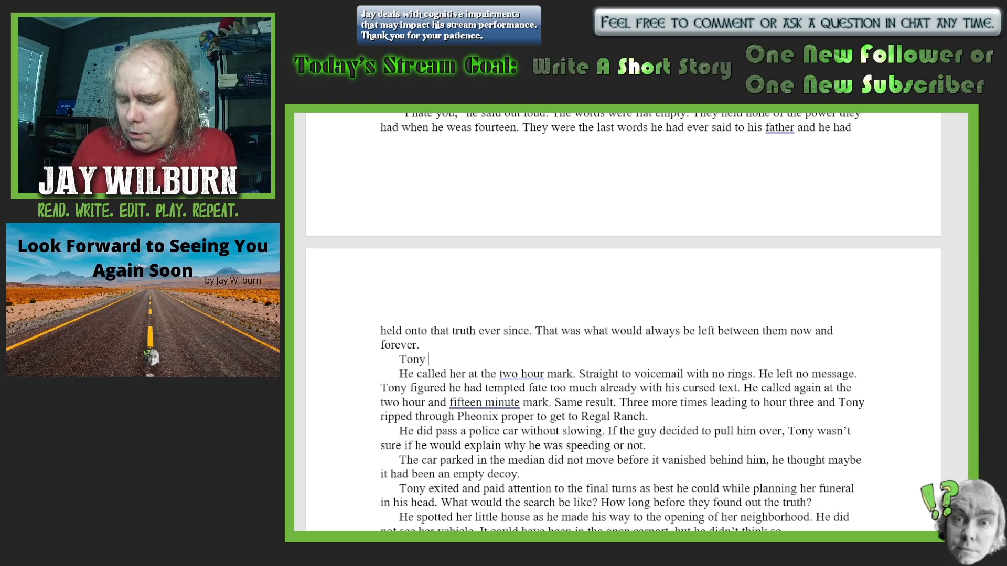
pyautogui.write('wiped his')
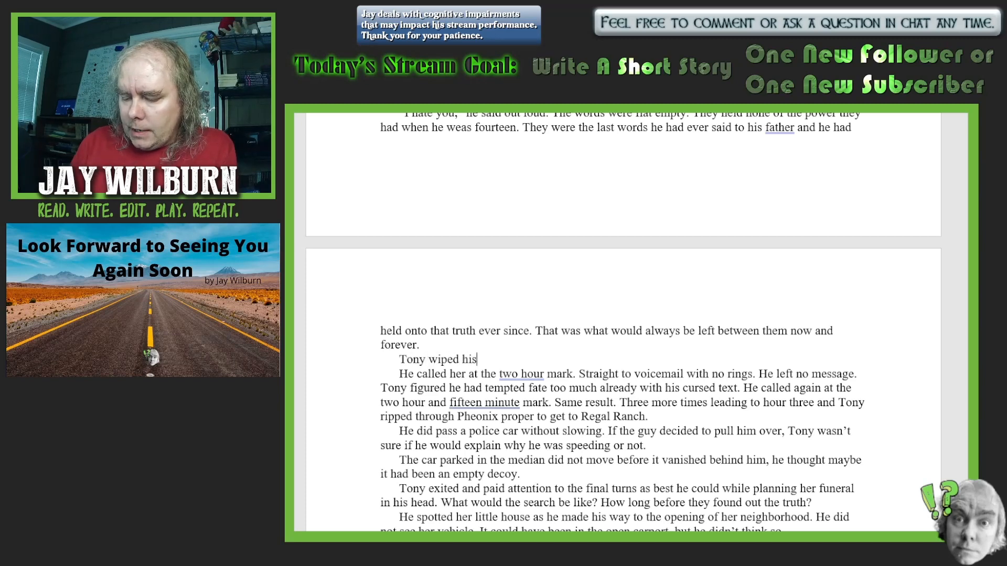
pyautogui.write(' eyes a')
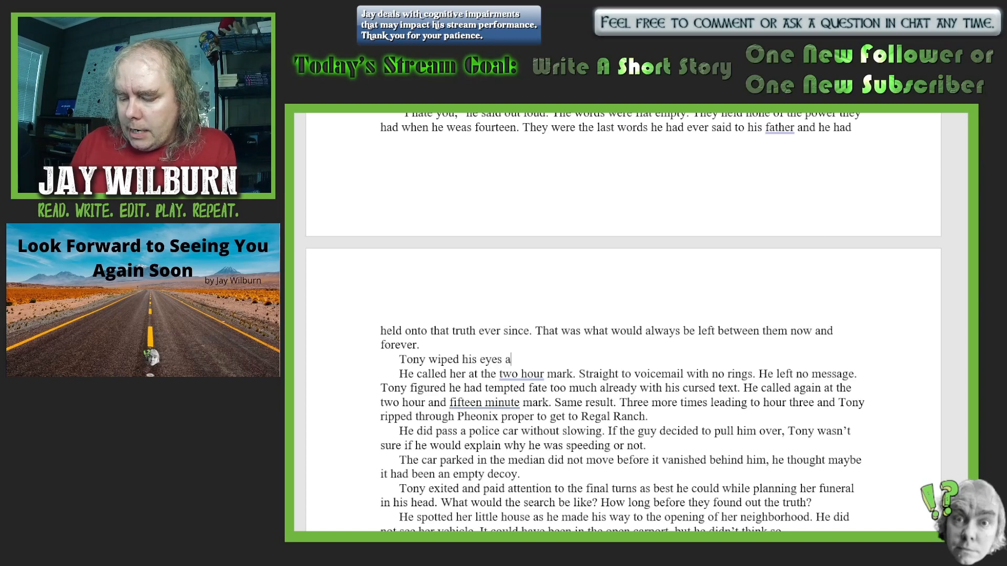
pyautogui.write('nd dt')
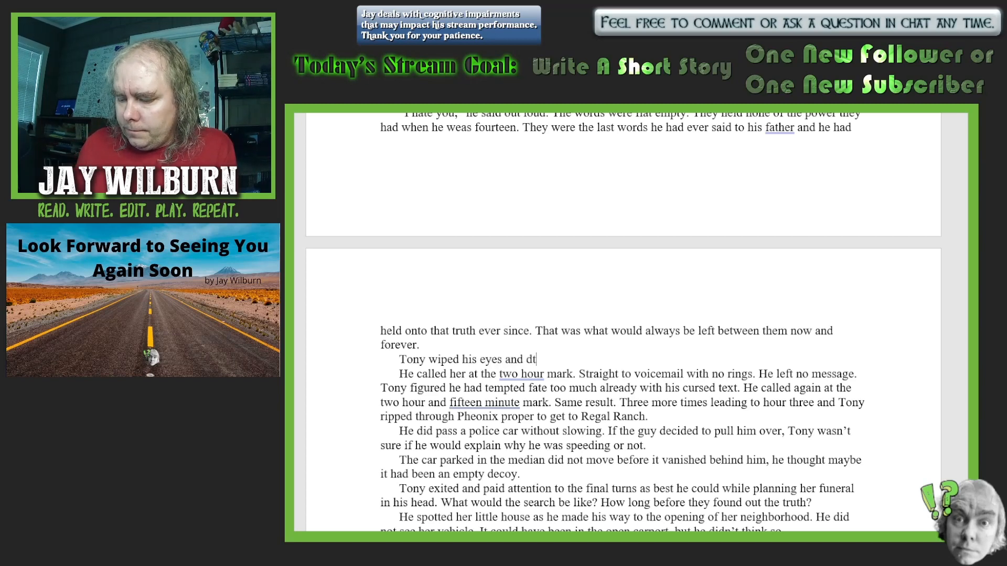
pyautogui.press('BackSpace')
pyautogui.write('rove on ')
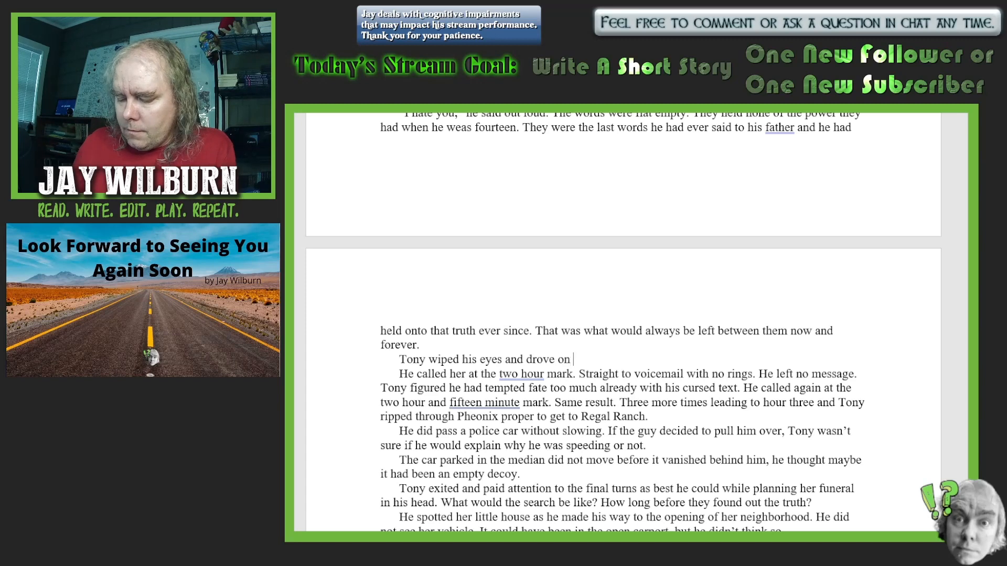
# - Complete the sentence about Tony driving on with "because there was nothing else he could do."
pyautogui.write('because the')
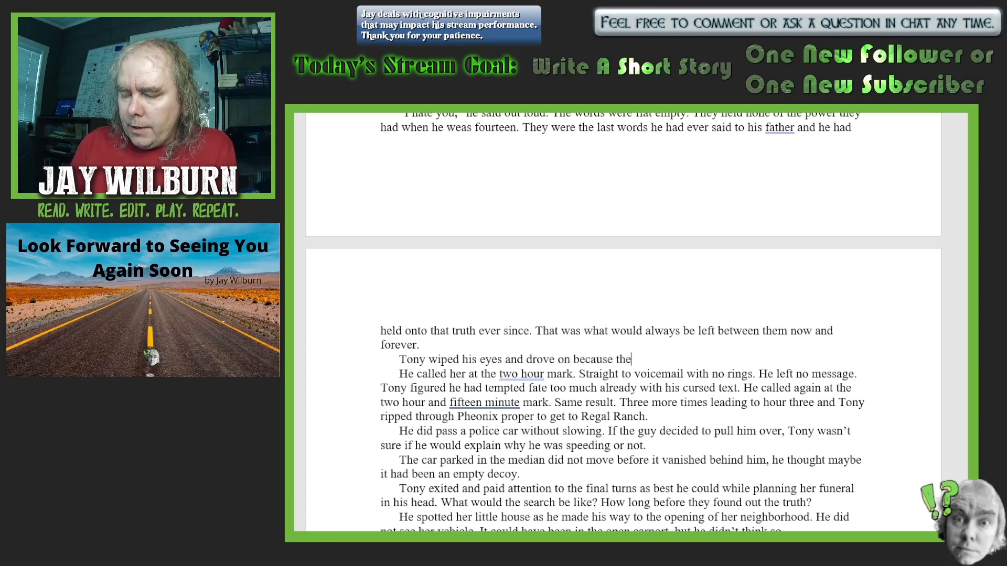
pyautogui.write('re was noth')
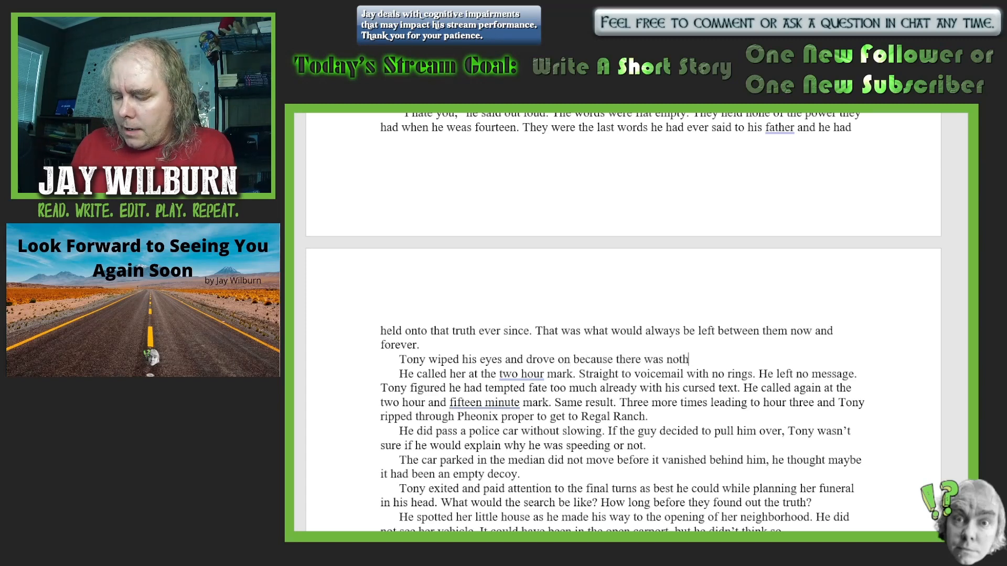
pyautogui.write('ing else h')
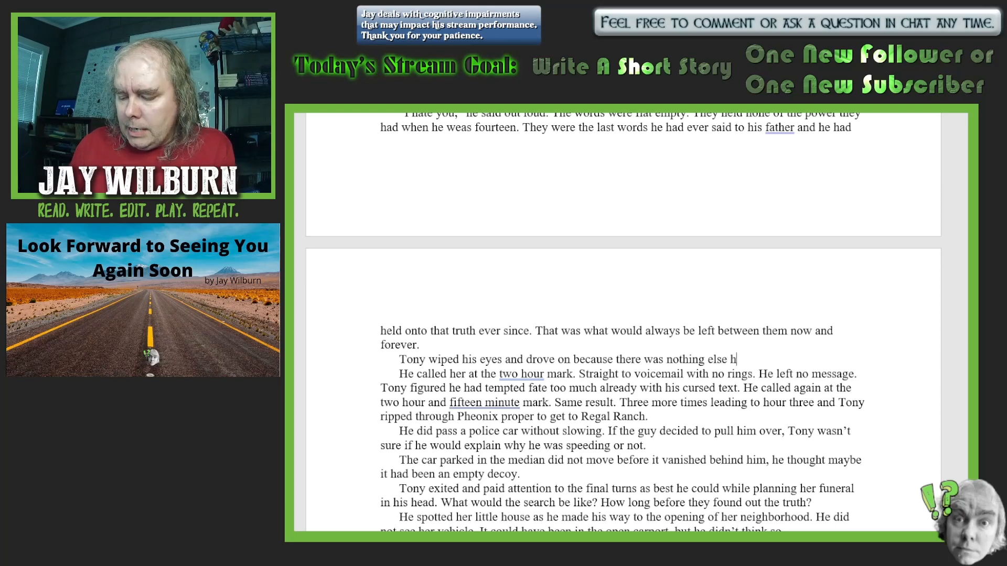
pyautogui.write('e could do')
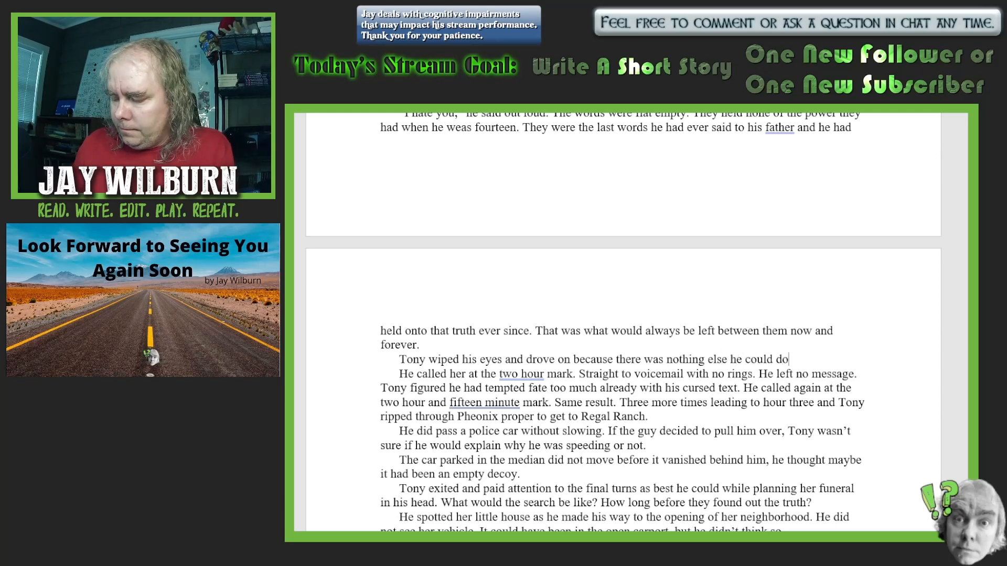
pyautogui.write('.')
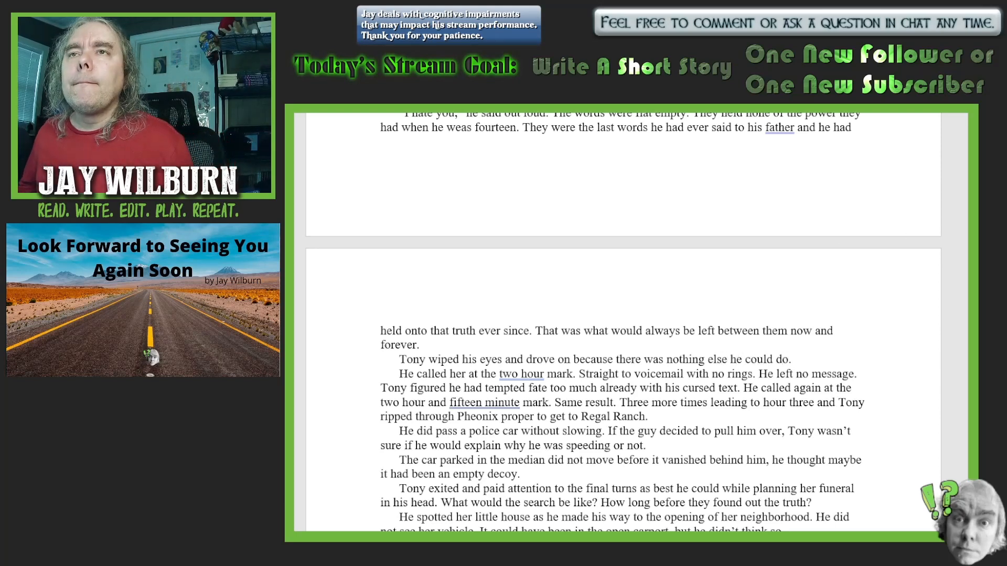
# - Insert a new spoken line after the paragraph about passing the police car, beginning “It started with the death of my father
pyautogui.scroll(-4, 624, 319)
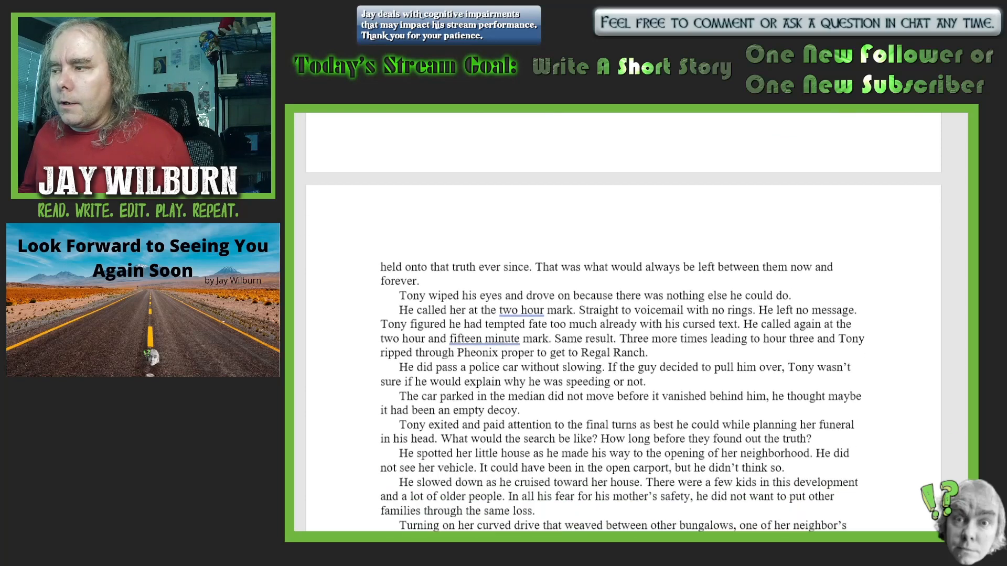
pyautogui.scroll(-1, 624, 320)
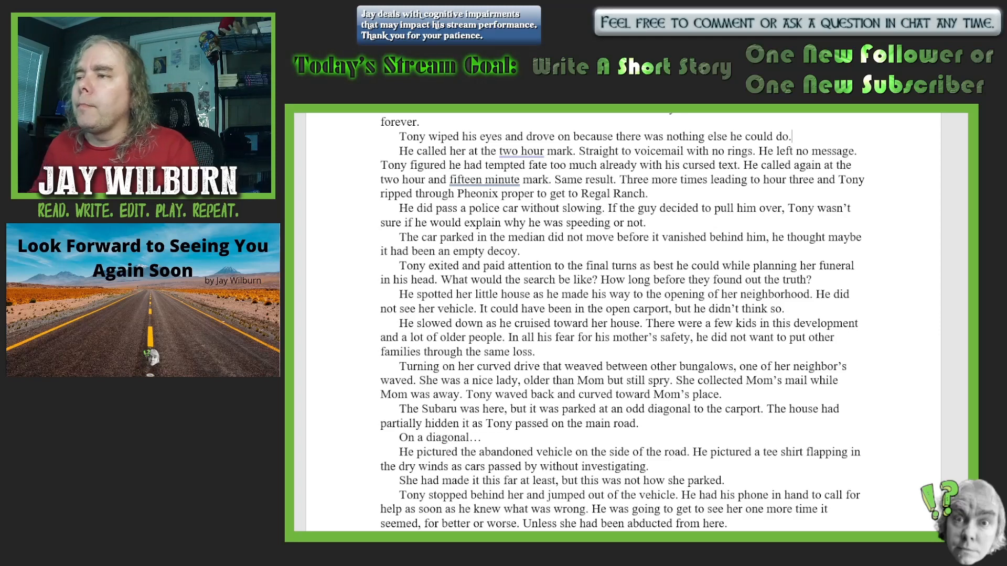
pyautogui.scroll(-2, 963, 377)
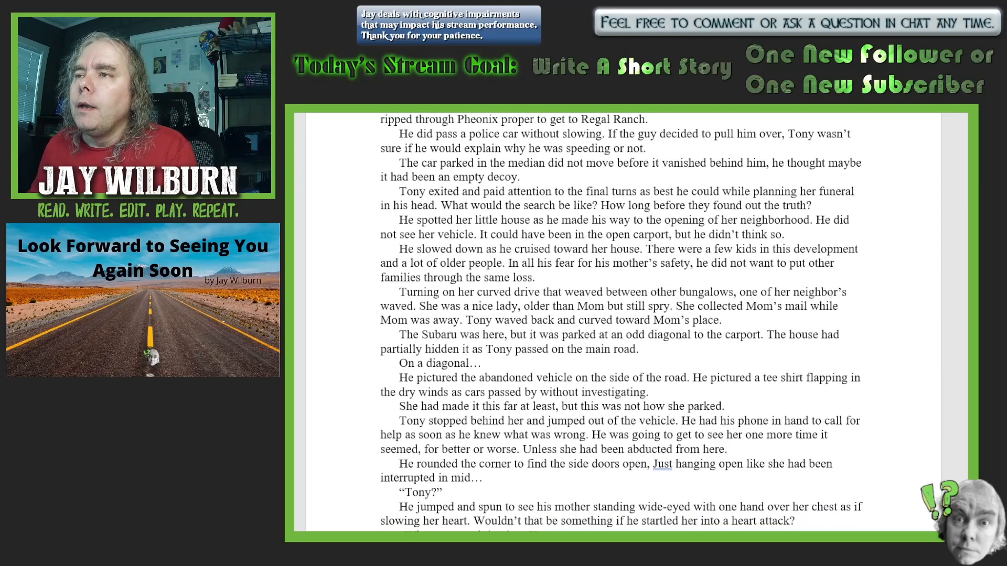
pyautogui.scroll(1, 933, 321)
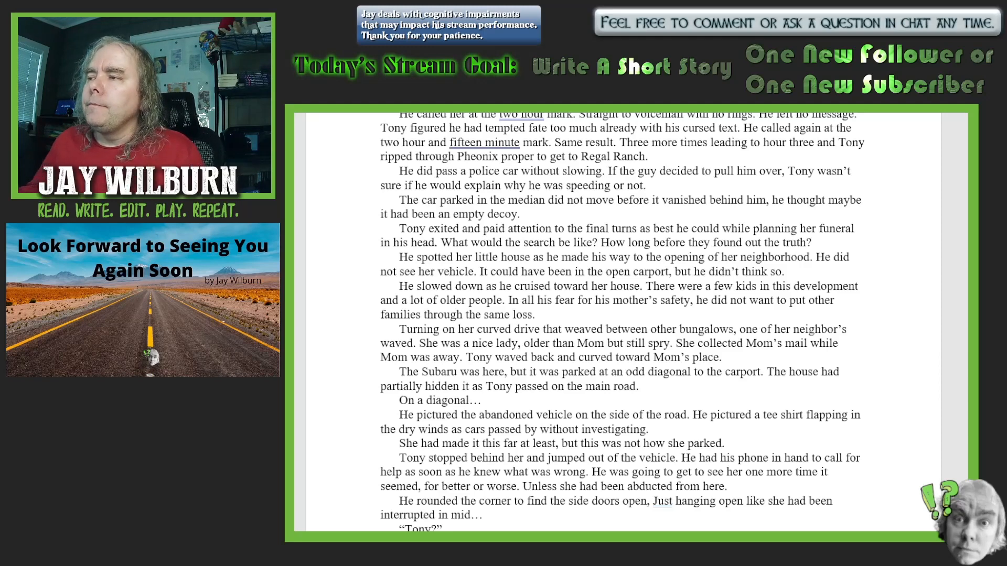
pyautogui.press('Return')
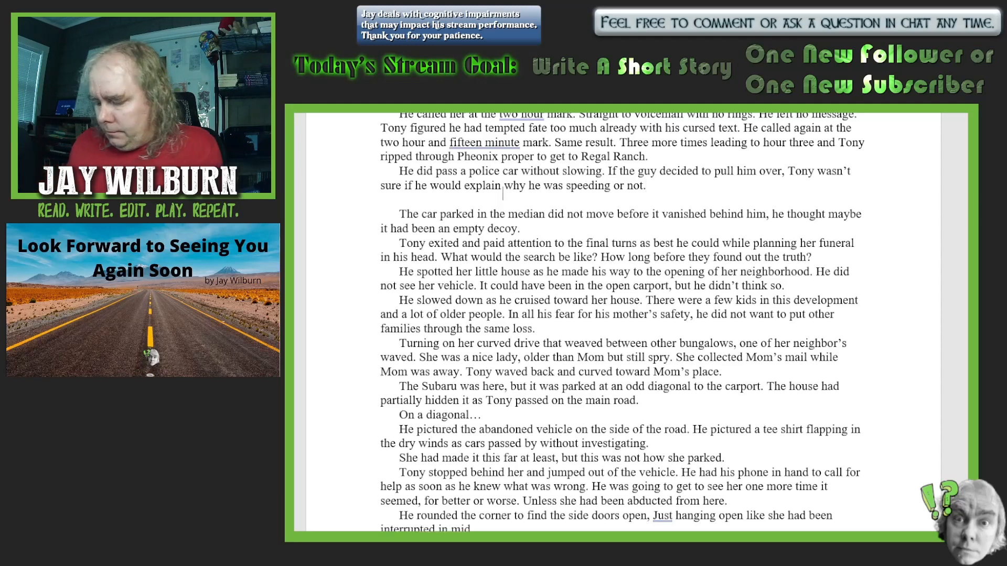
pyautogui.write('"it str')
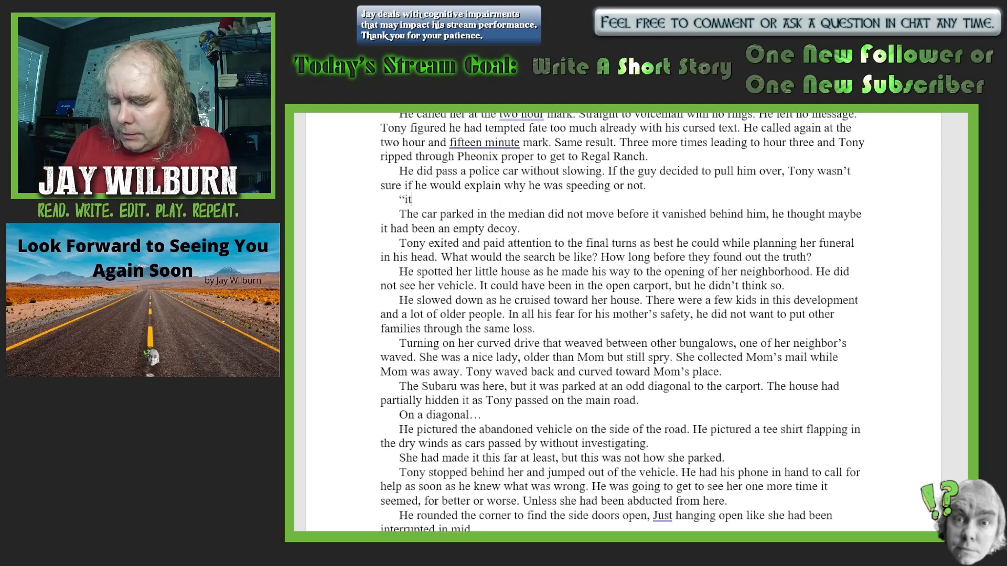
pyautogui.press('BackSpace')
pyautogui.press('BackSpace')
pyautogui.press('BackSpace')
pyautogui.press('BackSpace')
pyautogui.press('BackSpace')
pyautogui.press('BackSpace')
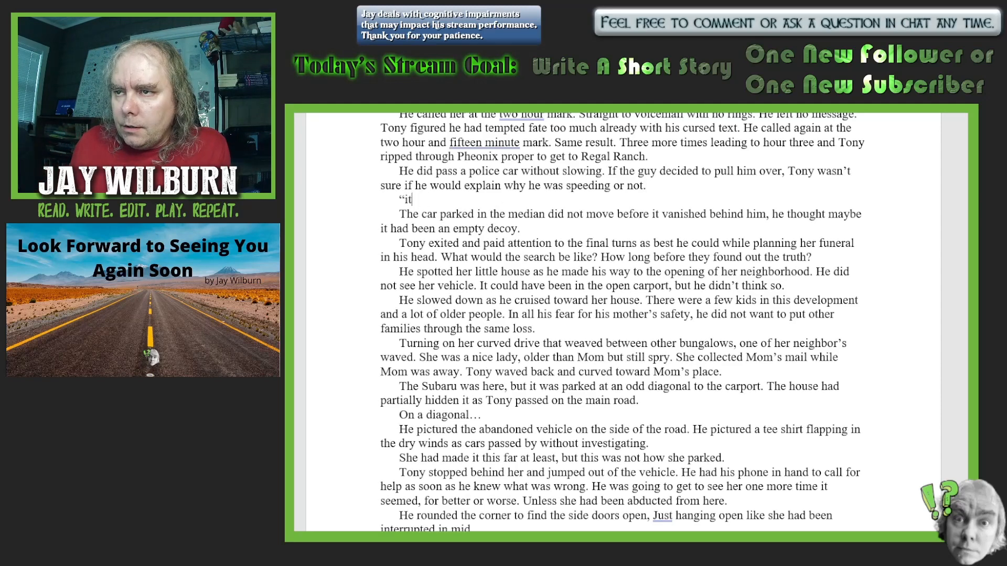
pyautogui.write('It sta')
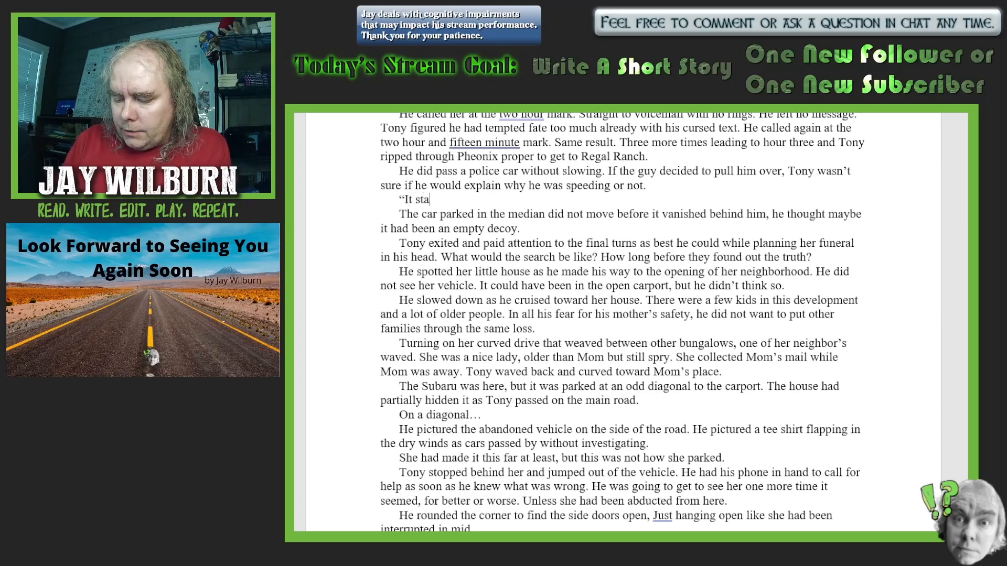
pyautogui.write('rted with t')
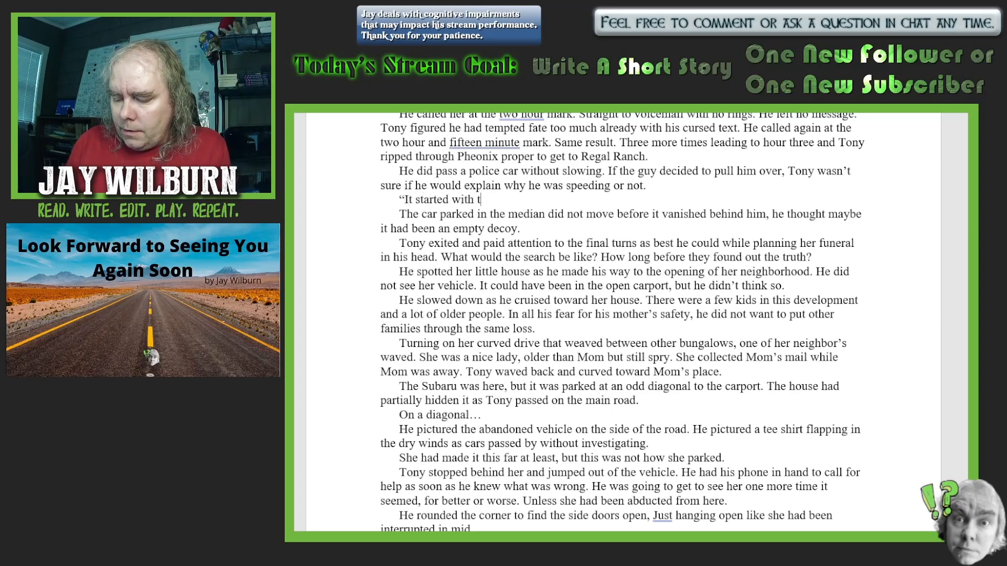
pyautogui.write('he death of')
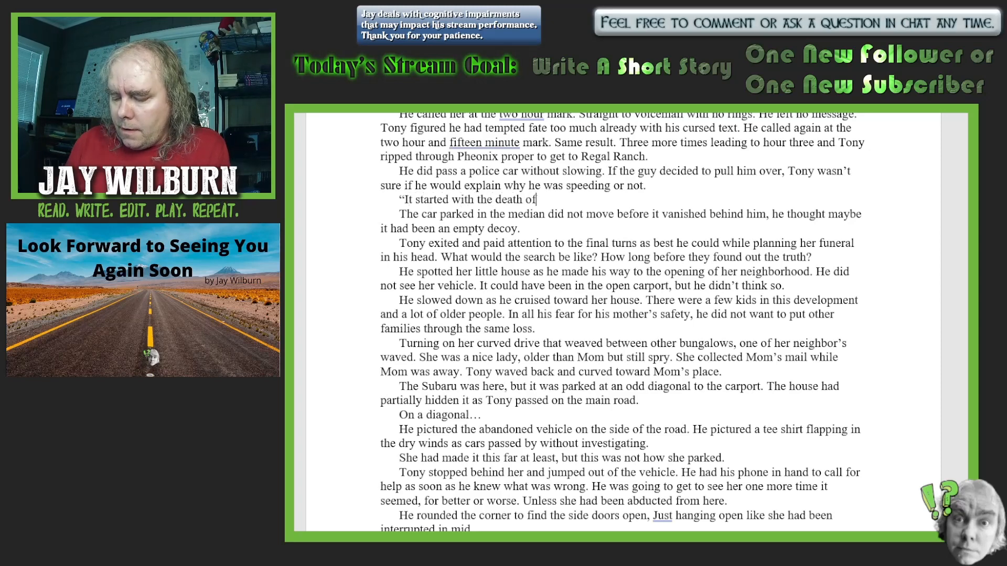
pyautogui.write(' my father')
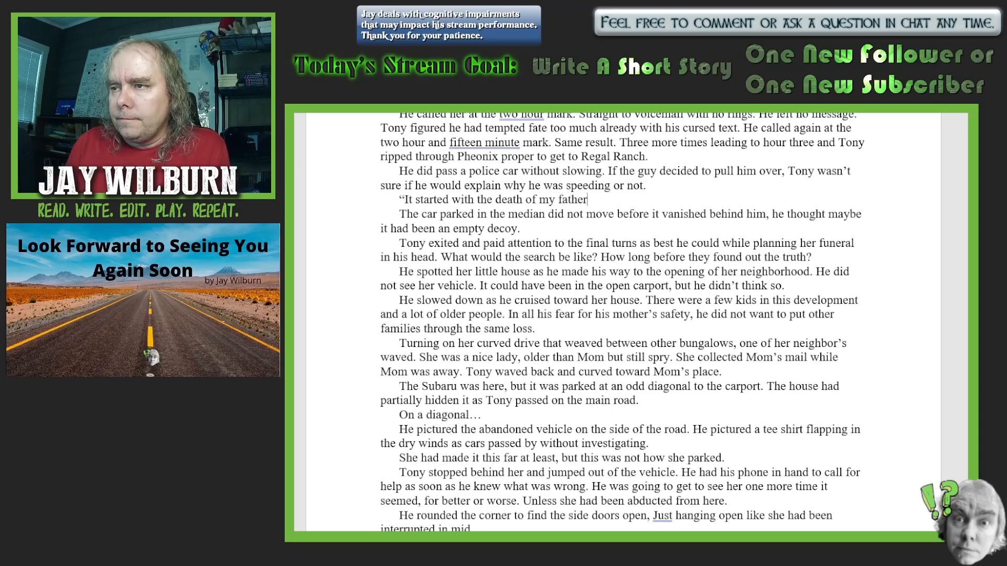
# - Close the quotation about the father's death with a comma and add the dialogue tag "he said out loud."
pyautogui.write('," he sai')
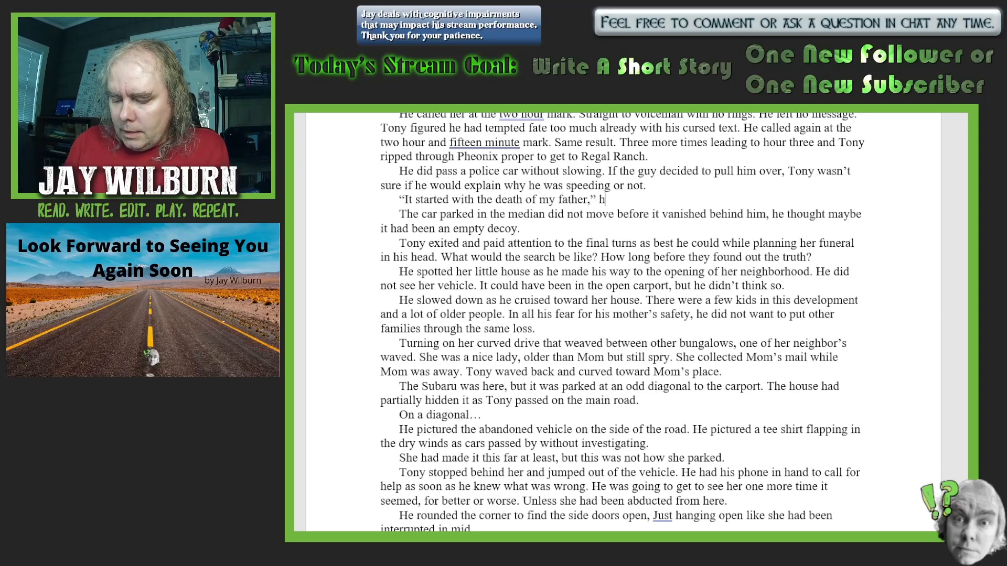
pyautogui.write('d out')
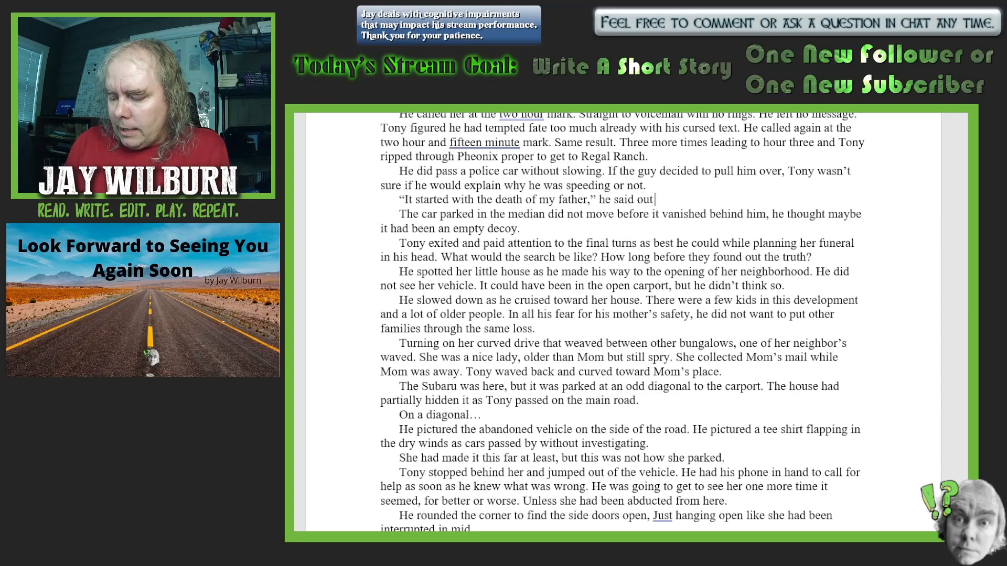
pyautogui.write(' loud.')
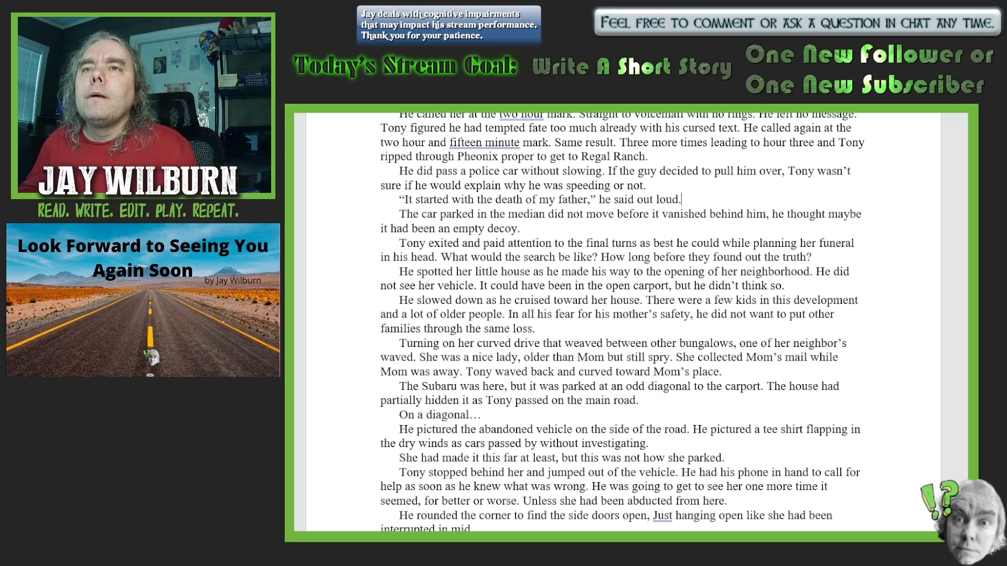
# - Split the parked-car sentence in two after "vanished behind him", ending it with a period and capitalizing "He thought maybe"
pyautogui.scroll(-2, 939, 284)
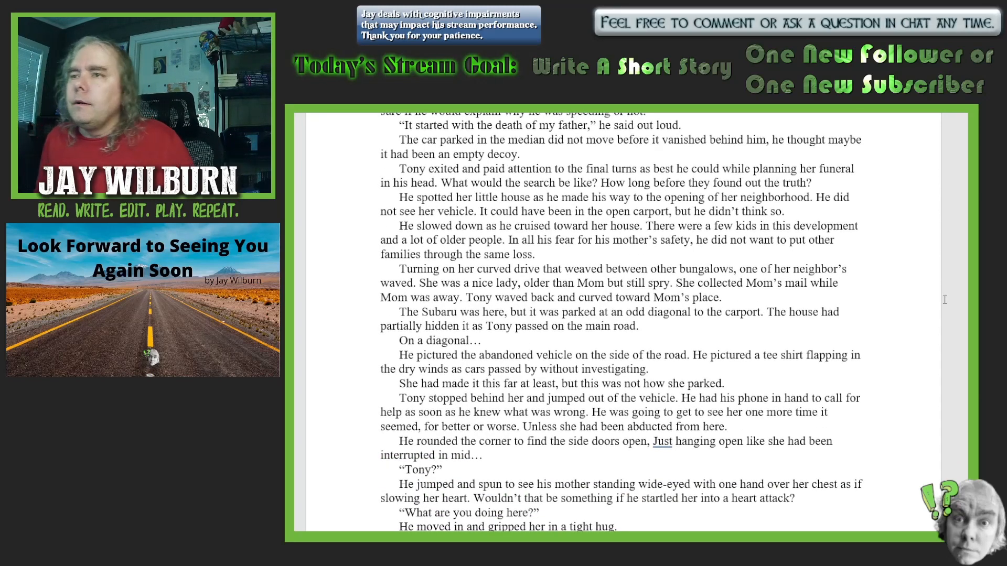
pyautogui.click(769, 140)
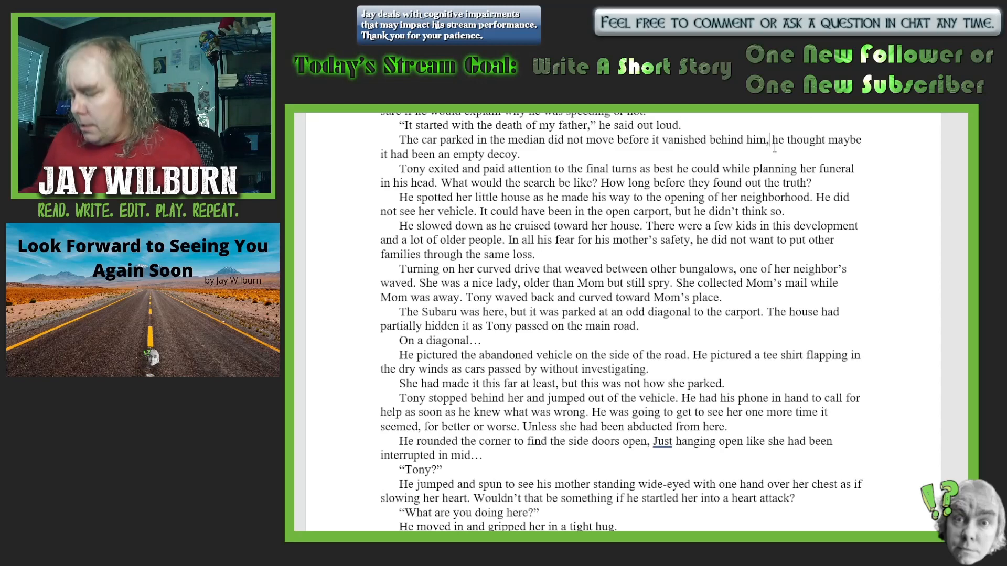
pyautogui.press('BackSpace')
pyautogui.write('.')
pyautogui.press('Right')
pyautogui.press('Right')
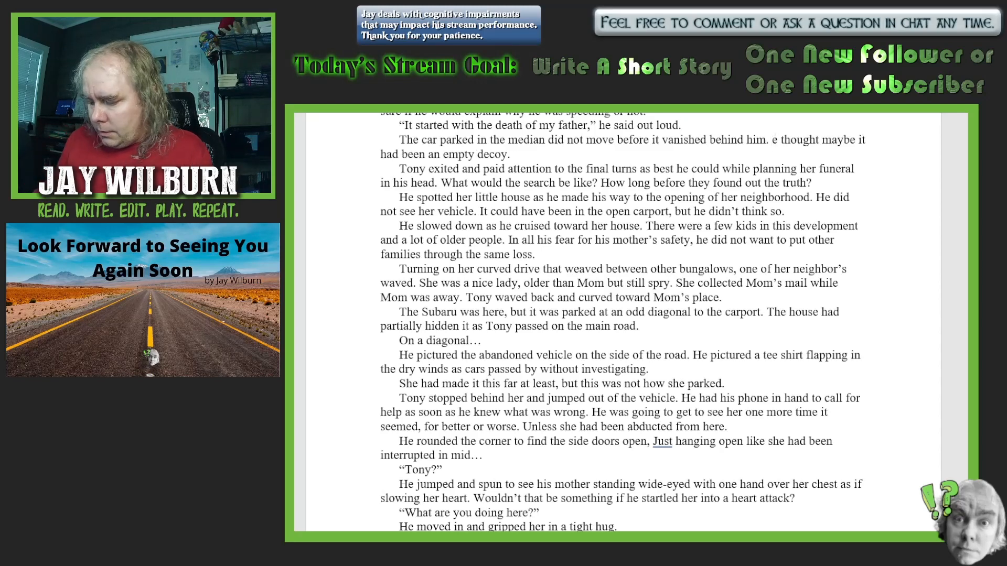
pyautogui.press('BackSpace')
pyautogui.write('H')
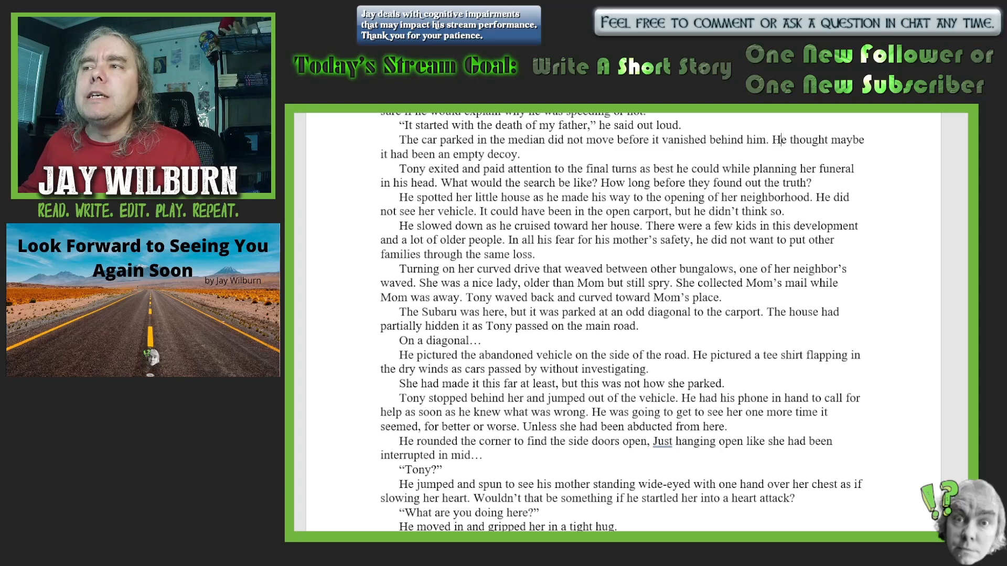
# - Insert "the highway" after "Tony exited" in the paragraph about the final turns
pyautogui.scroll(-1, 621, 322)
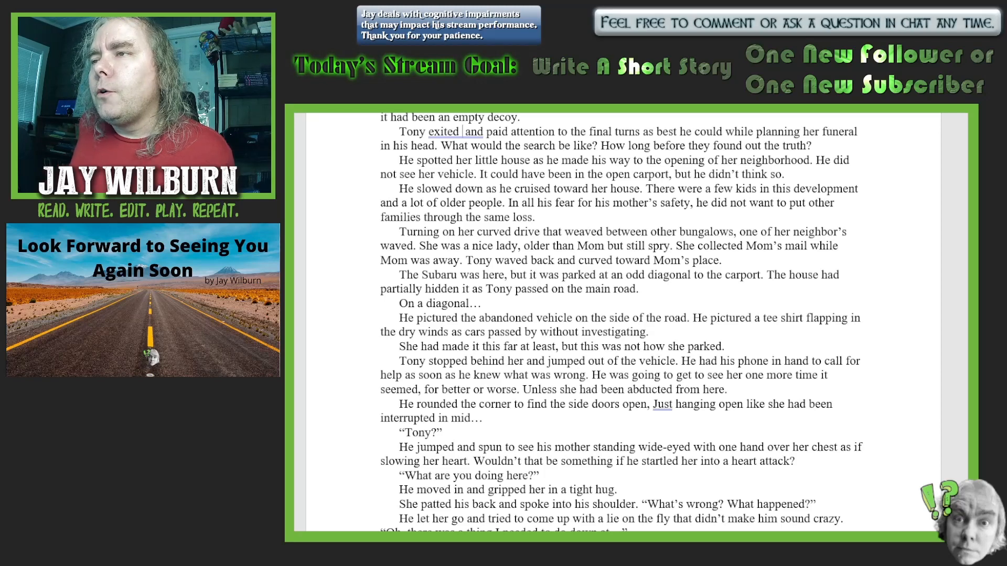
pyautogui.write('the highw')
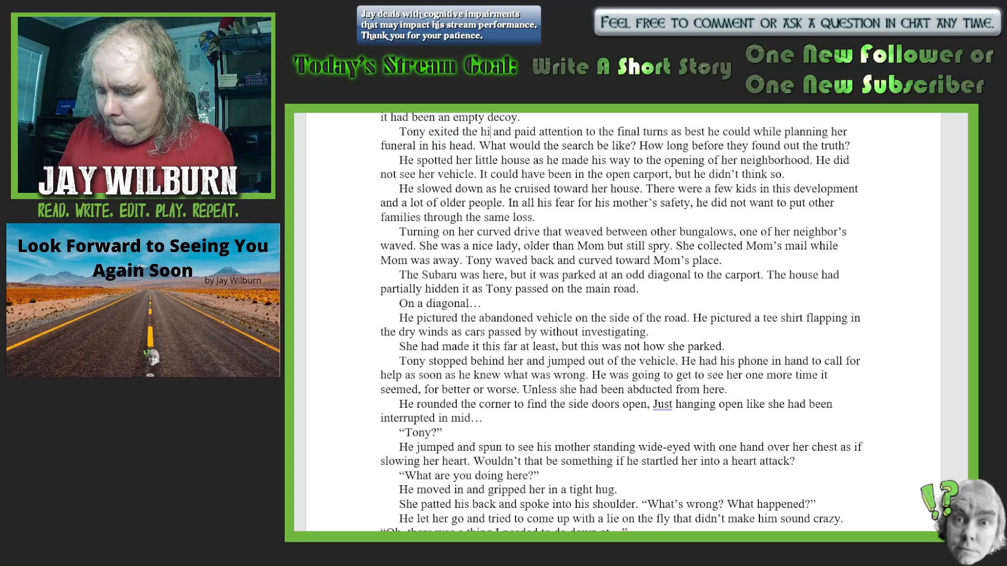
pyautogui.write('ay')
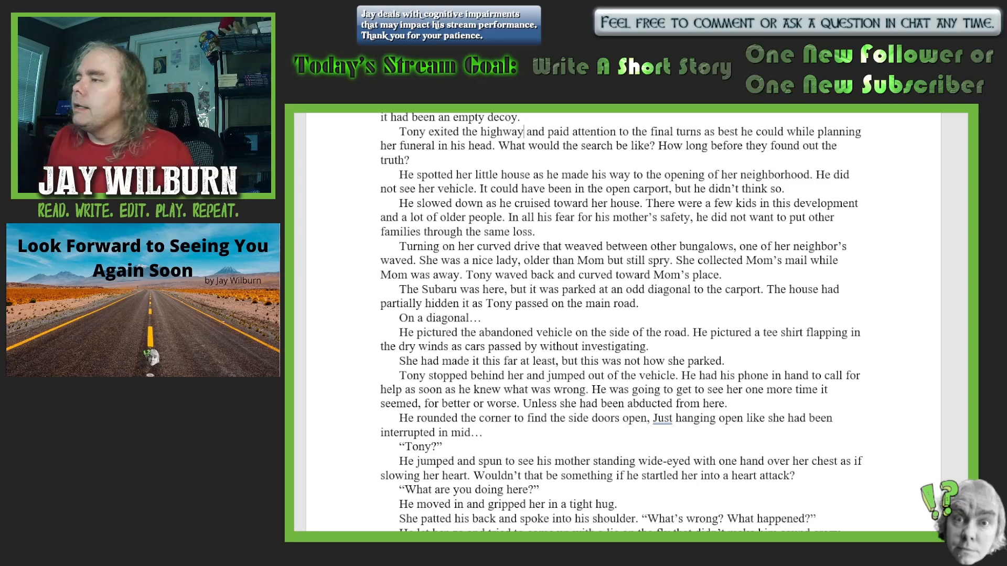
pyautogui.scroll(-3, 622, 321)
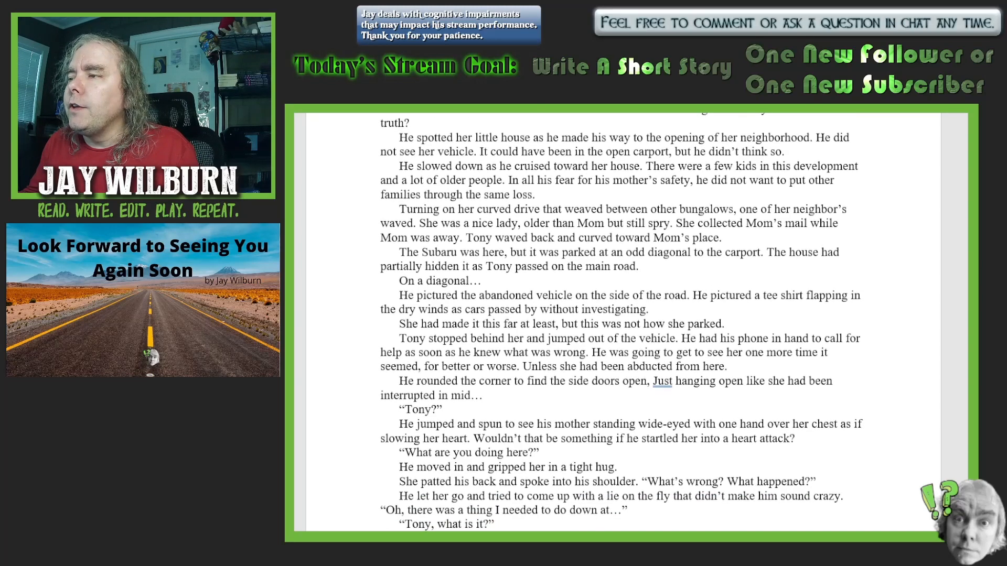
pyautogui.scroll(1, 624, 321)
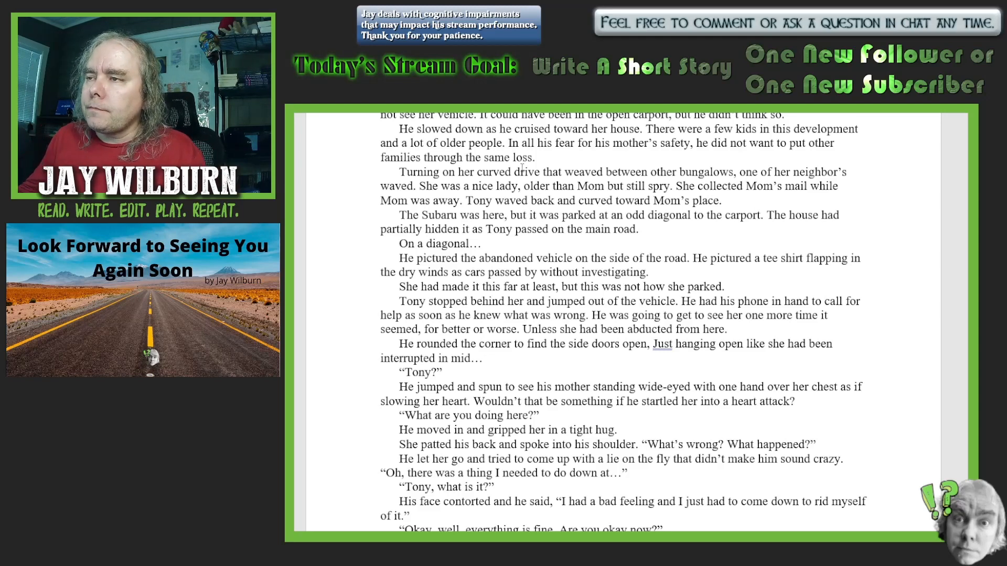
# - Insert "kind of" before "loss" in the sentence about other families, and "angle" after "odd diagonal" in the Subaru paragraph
pyautogui.click(510, 157)
pyautogui.write('kind of')
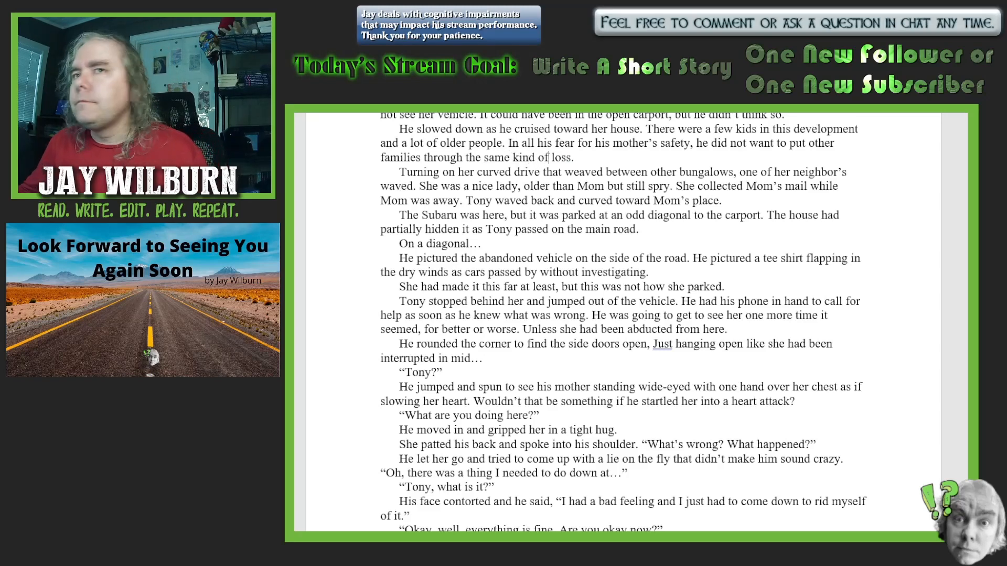
pyautogui.scroll(-1, 623, 322)
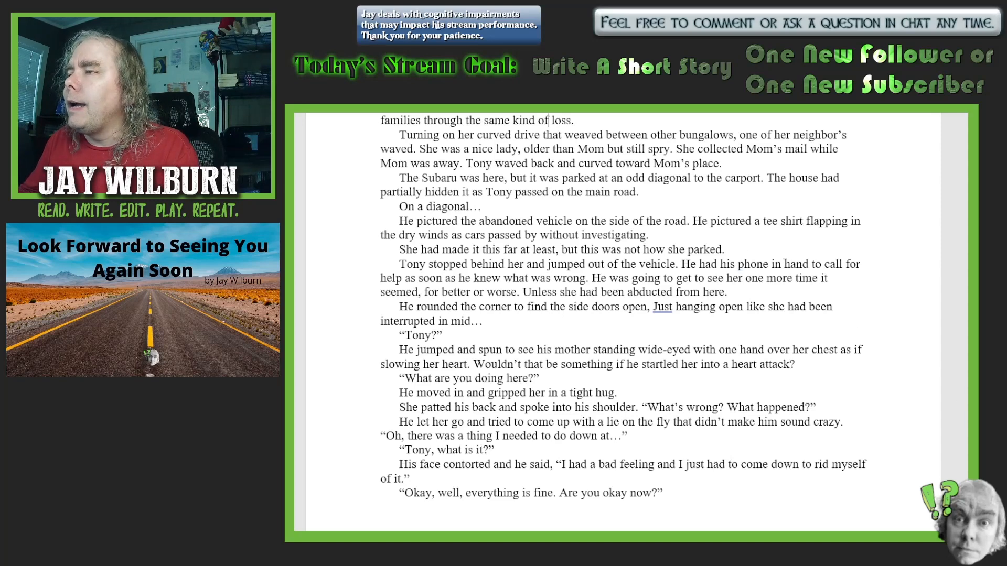
pyautogui.click(694, 181)
pyautogui.write('an')
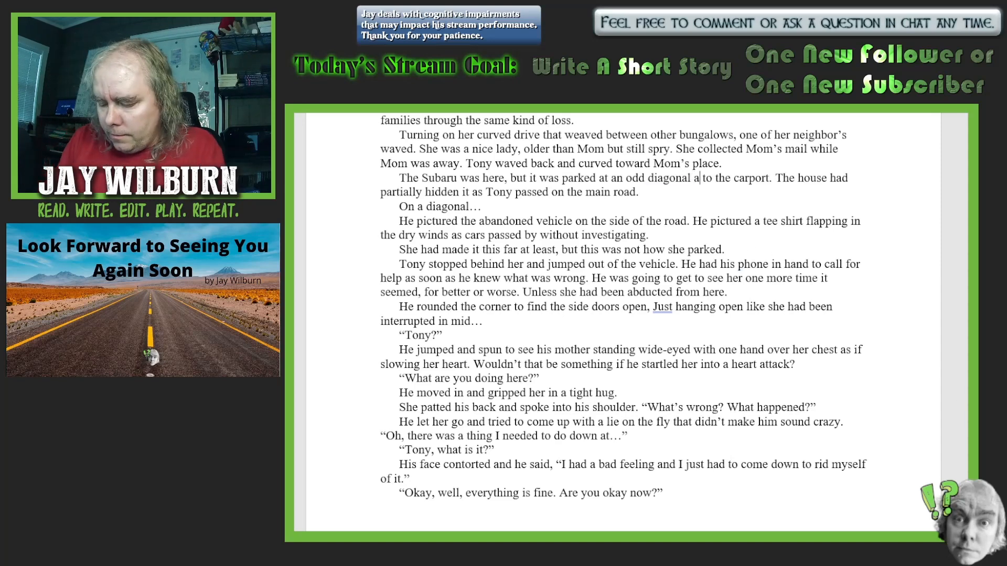
pyautogui.write('gle')
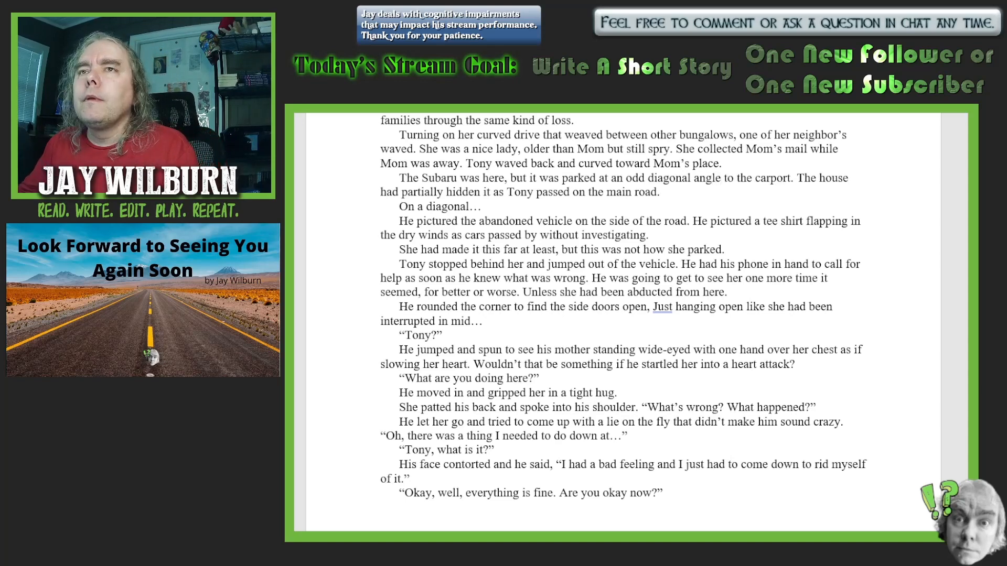
# - Insert "normally" before "parked" in the sentence "She had made it this far at least"
pyautogui.scroll(-1, 624, 306)
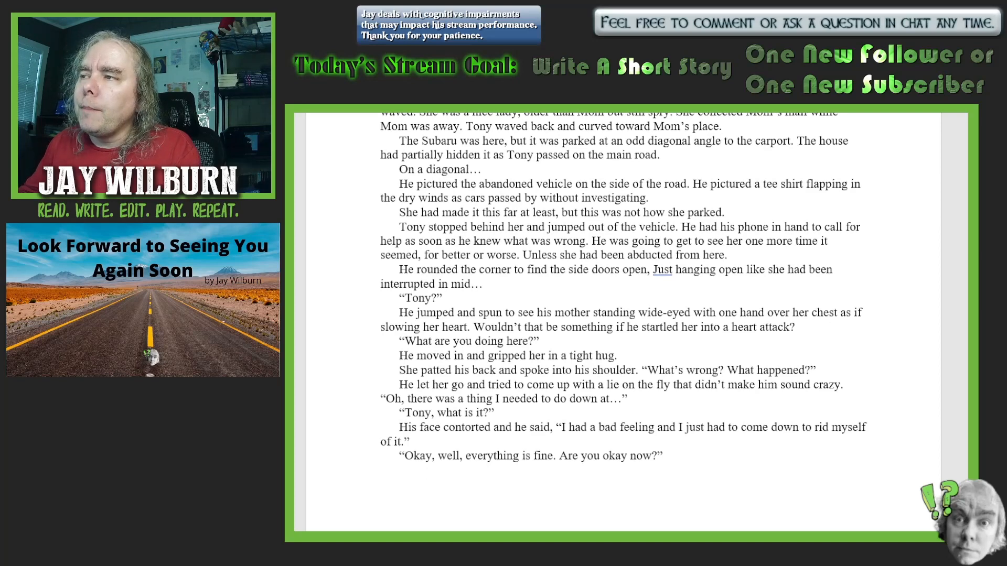
pyautogui.scroll(-1, 623, 322)
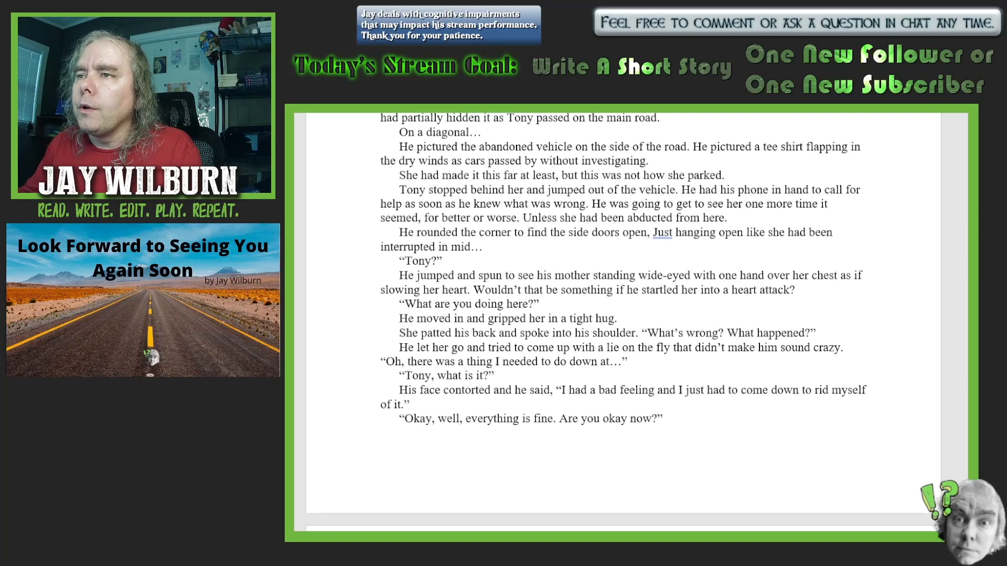
pyautogui.scroll(-1, 623, 320)
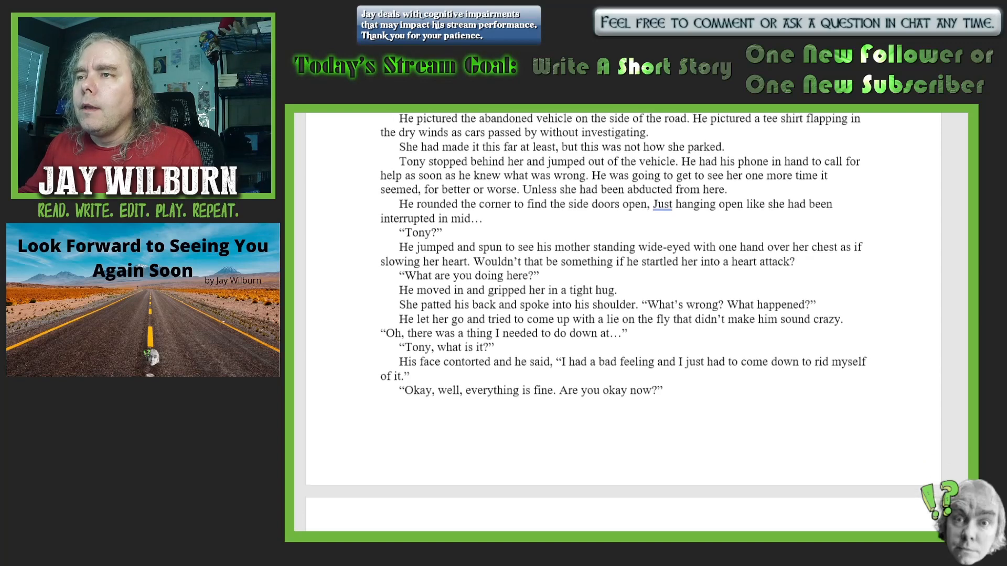
pyautogui.scroll(1, 623, 319)
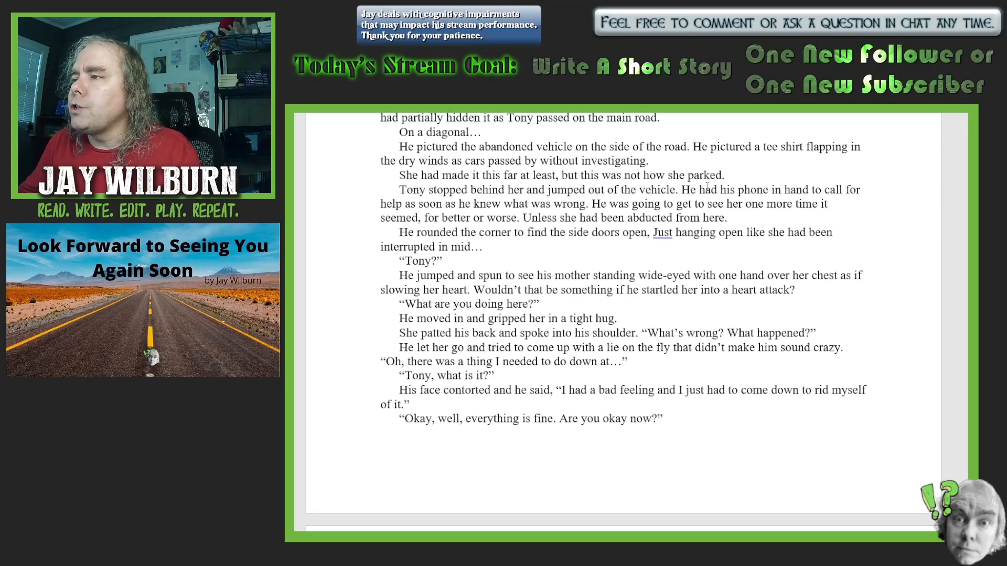
pyautogui.write('normally')
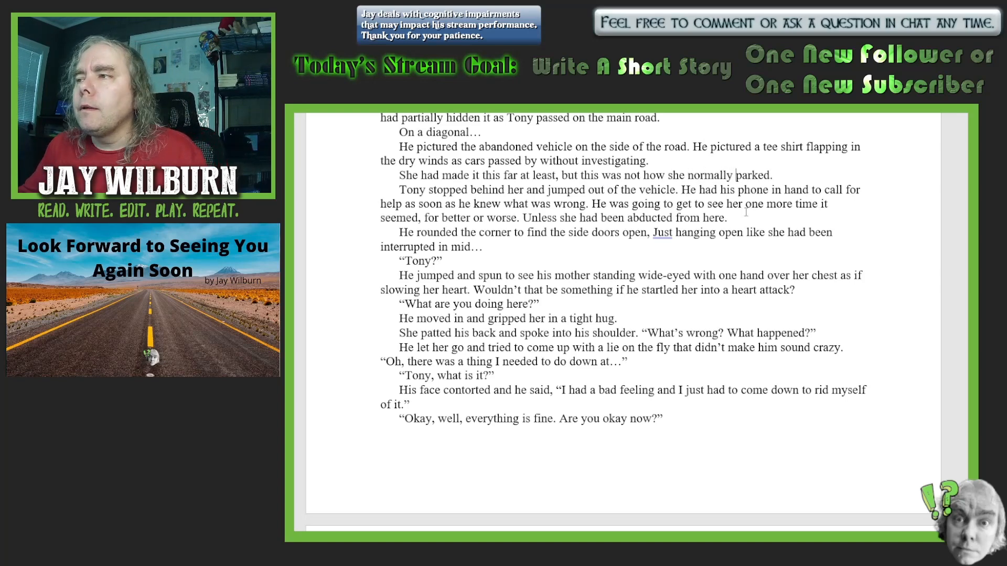
# - Add the sentence "She'd go just like dad." at the end of the paragraph about startling her into a heart attack
pyautogui.scroll(-1, 624, 320)
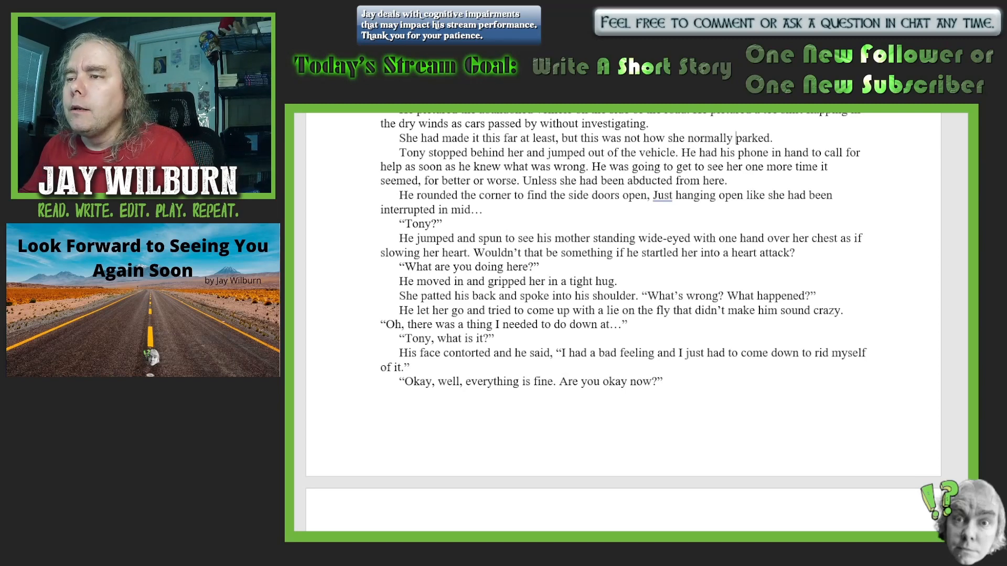
pyautogui.scroll(2, 624, 293)
pyautogui.scroll(-3, 624, 293)
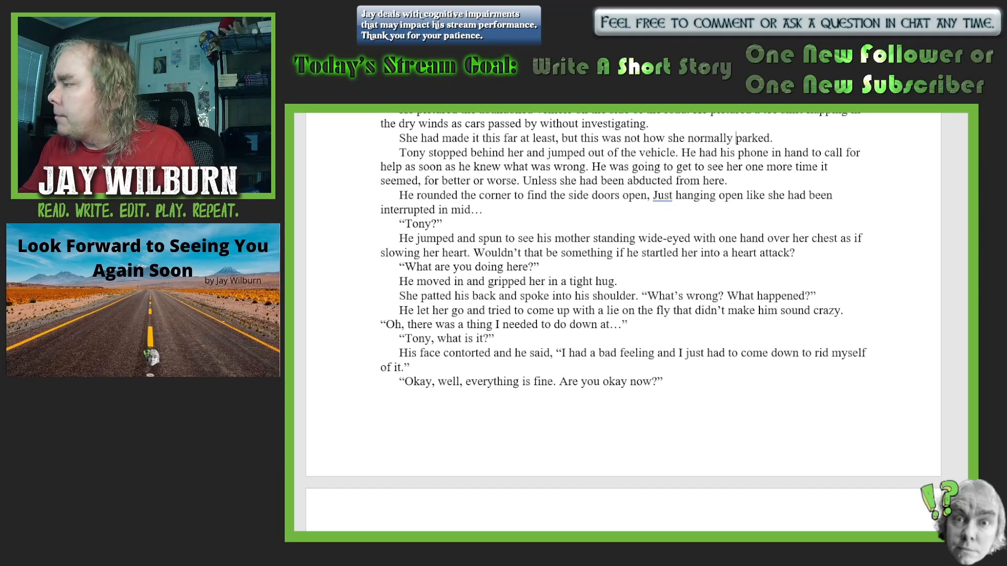
pyautogui.scroll(-1, 624, 320)
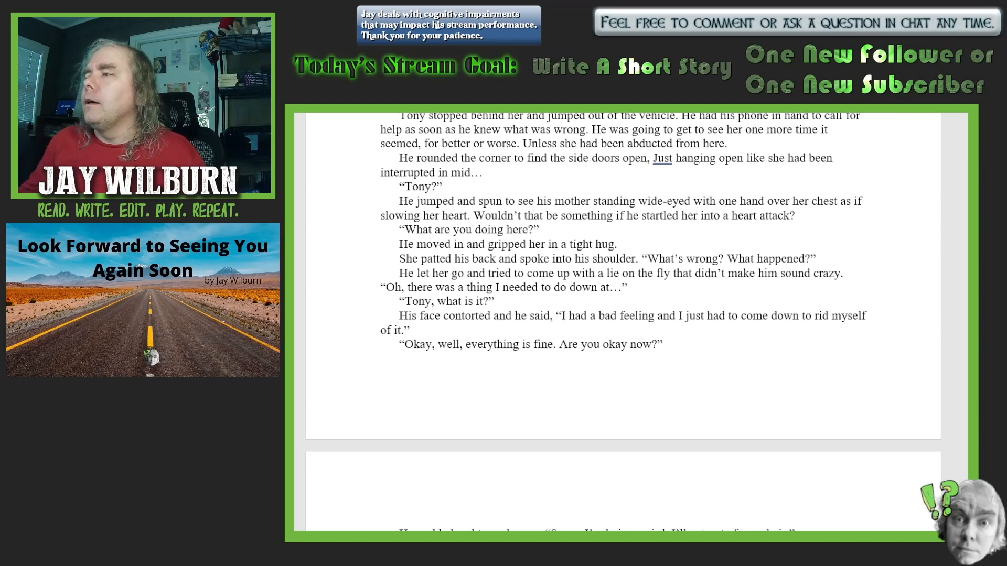
pyautogui.write('Sh')
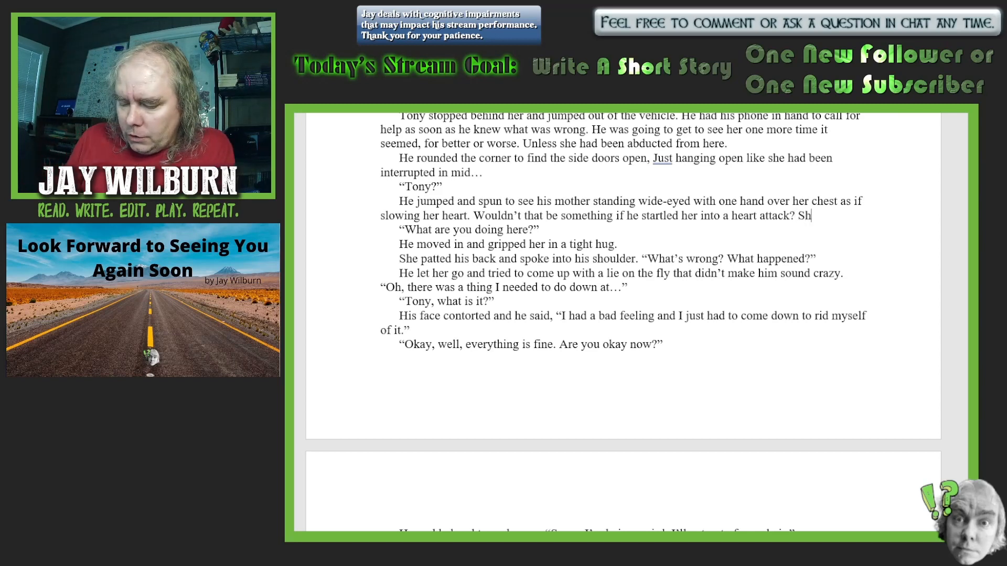
pyautogui.write("e'd go ")
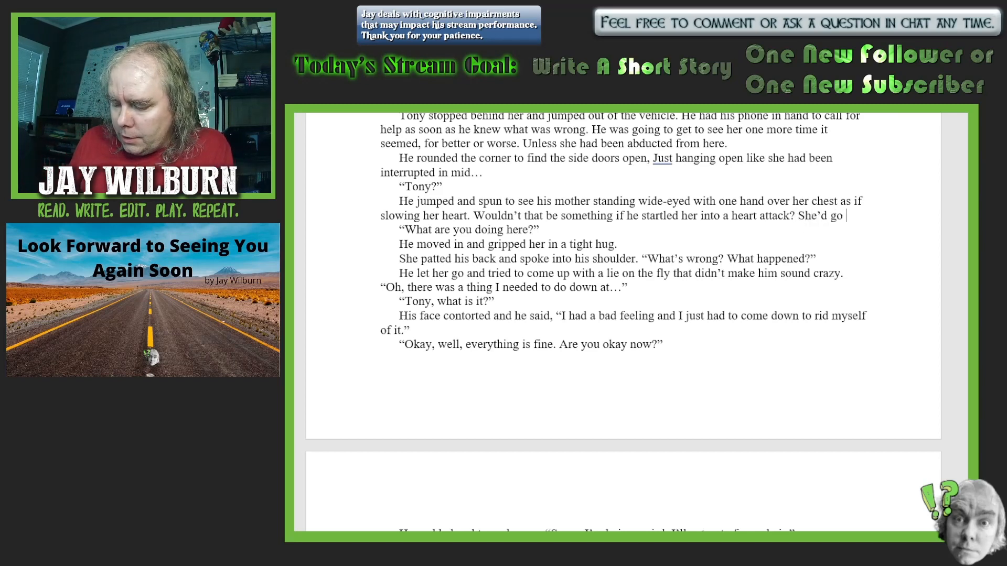
pyautogui.write('just like ')
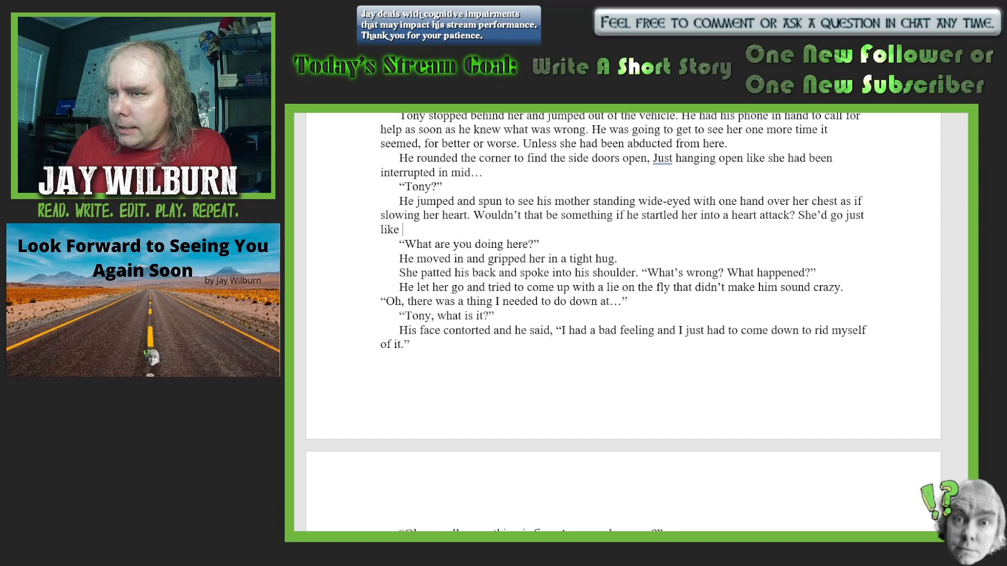
pyautogui.write('dad.')
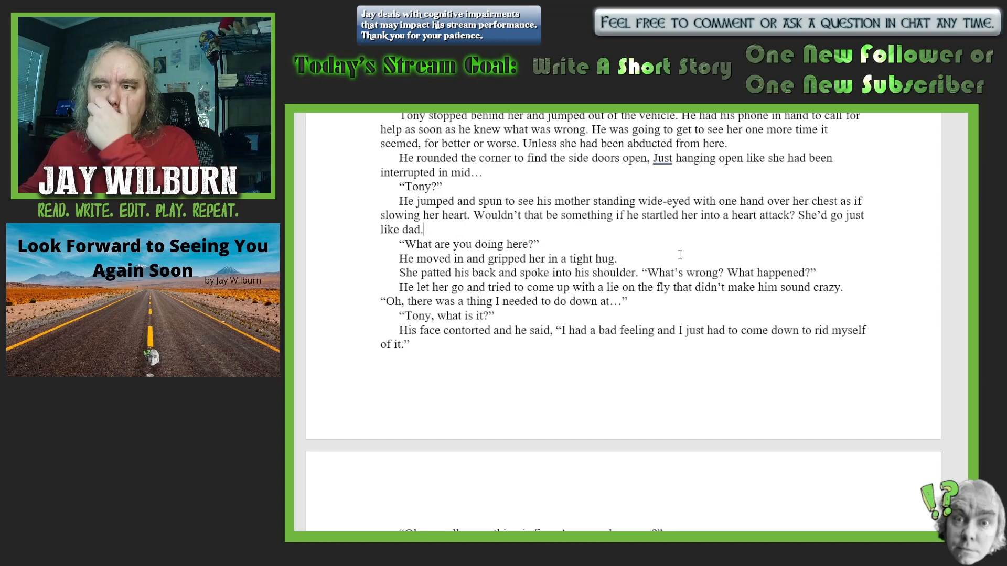
# - Insert "of grocery stores" after "those lines on the floor" in the mother's explanation about the groceries
pyautogui.scroll(-3, 967, 351)
pyautogui.scroll(-2, 966, 350)
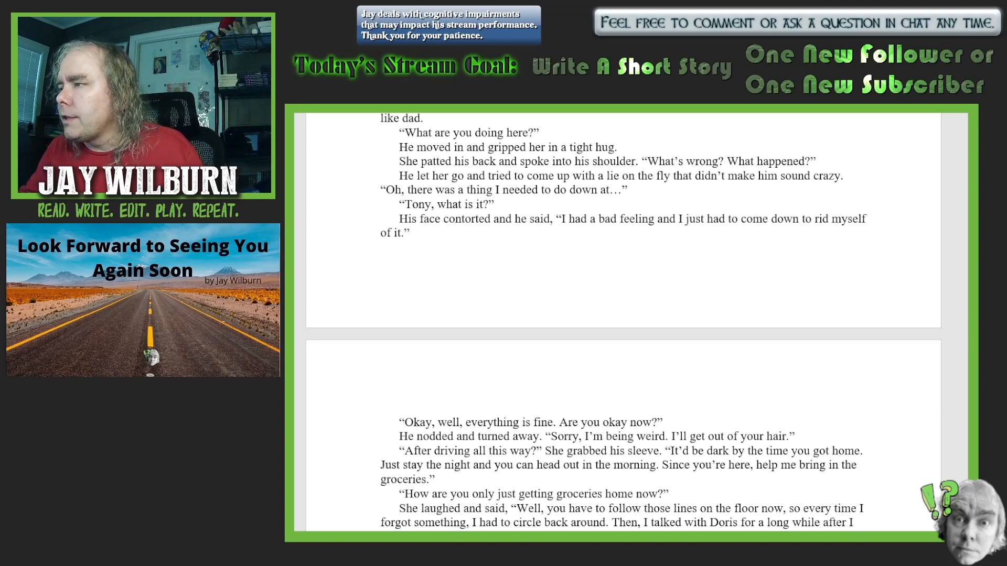
pyautogui.scroll(-5, 624, 321)
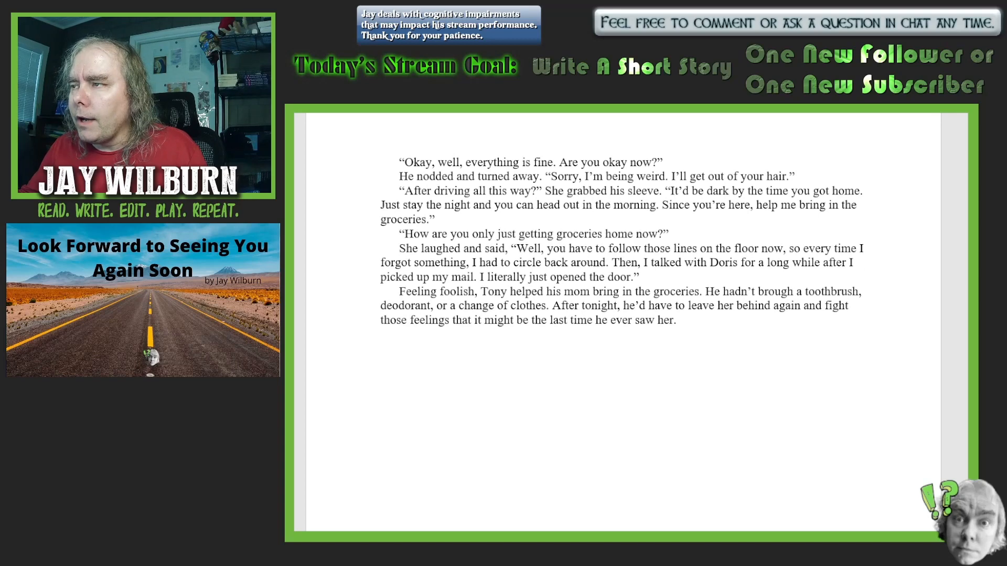
pyautogui.scroll(-1, 623, 322)
pyautogui.scroll(1, 623, 321)
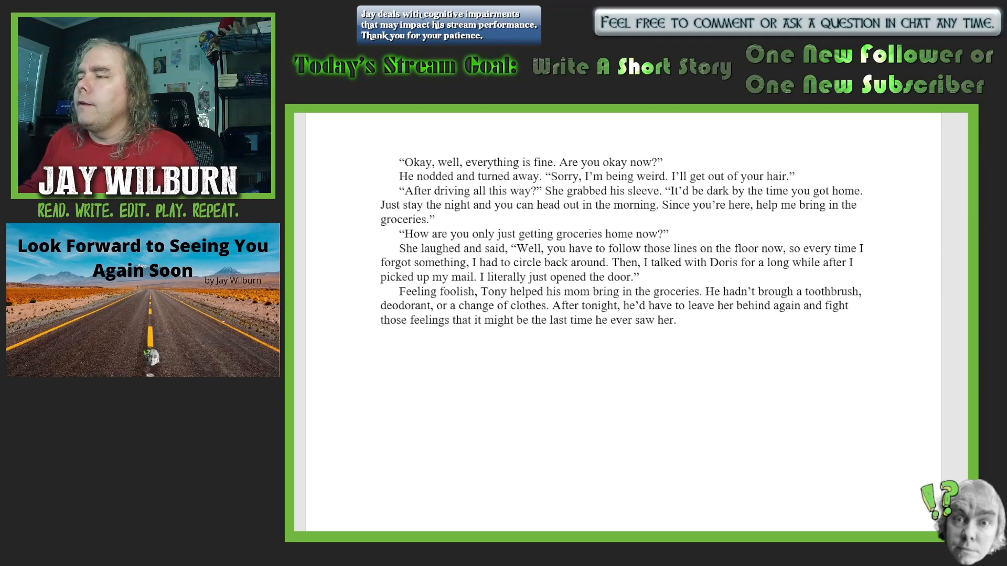
pyautogui.click(759, 247)
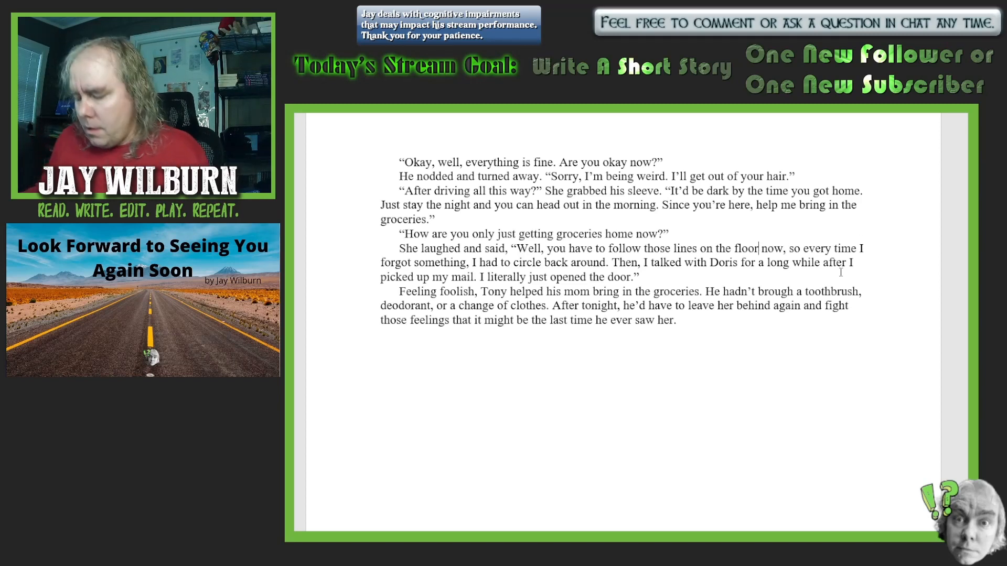
pyautogui.write('of gr')
pyautogui.write('o')
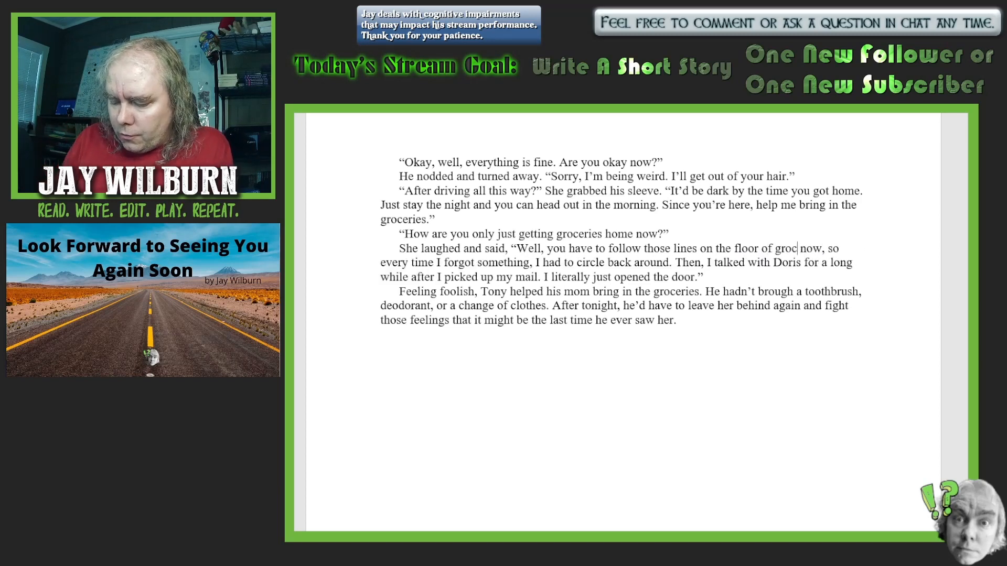
pyautogui.write('cery stores')
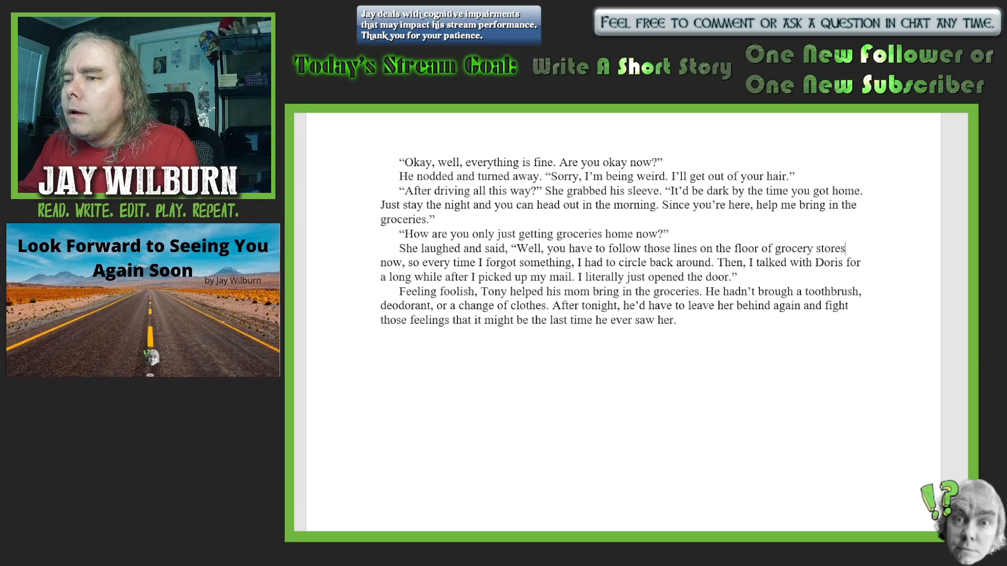
# - Change "the door" to "my door" in the mother's closing line "I literally just opened"
pyautogui.scroll(-1, 620, 236)
pyautogui.click(703, 241)
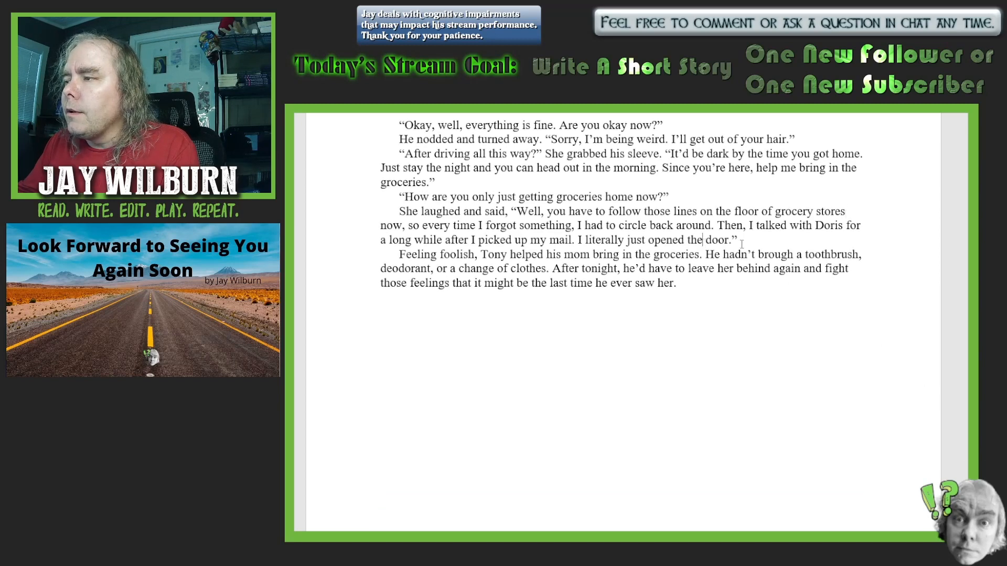
pyautogui.press('BackSpace')
pyautogui.press('BackSpace')
pyautogui.press('BackSpace')
pyautogui.write('my')
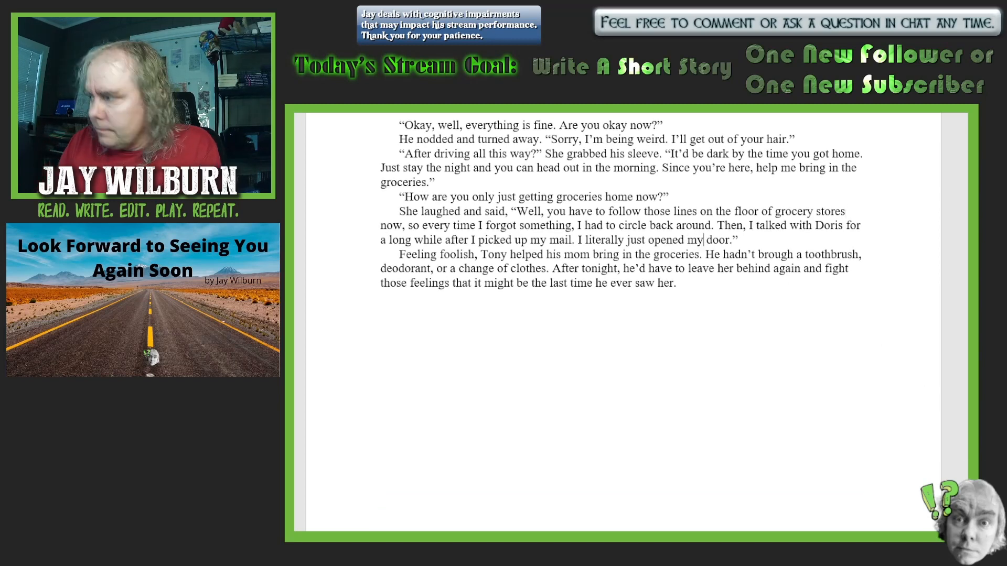
# - Add the dialogue line “I love you, Mom.” as a new paragraph after the mother's grocery explanation, followed by a new paragraph
pyautogui.scroll(-1, 837, 322)
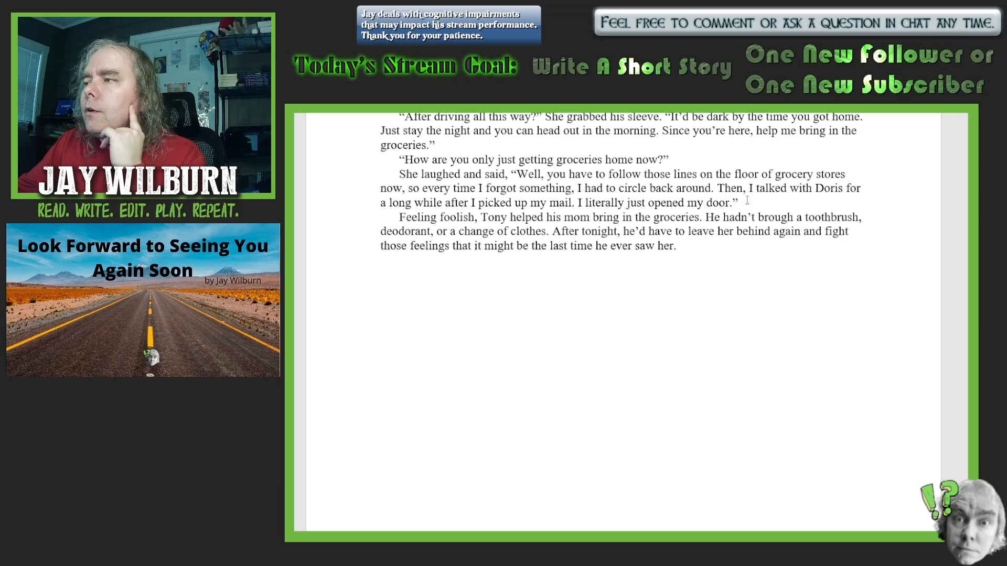
pyautogui.press('Return')
pyautogui.write('“I')
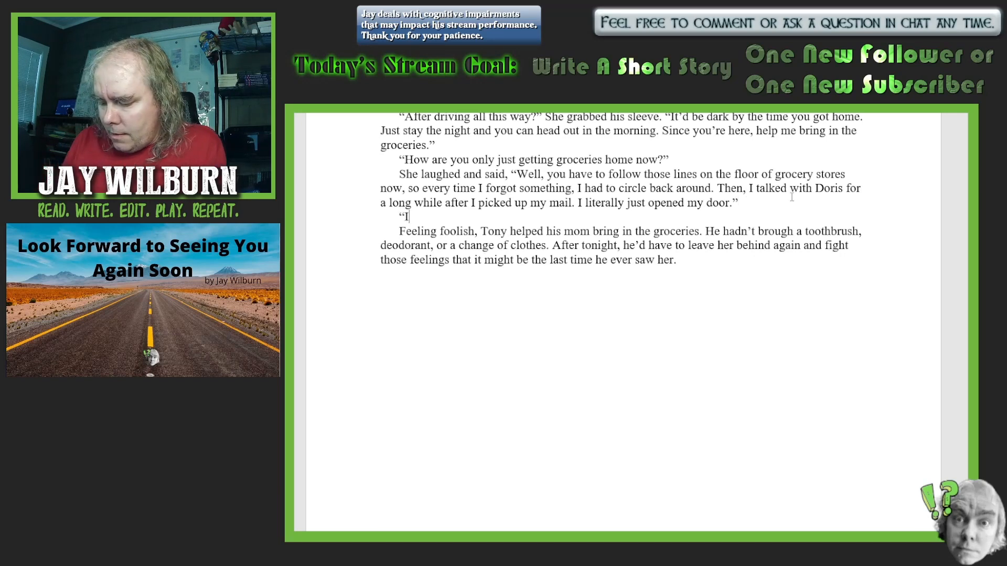
pyautogui.write(' love you,')
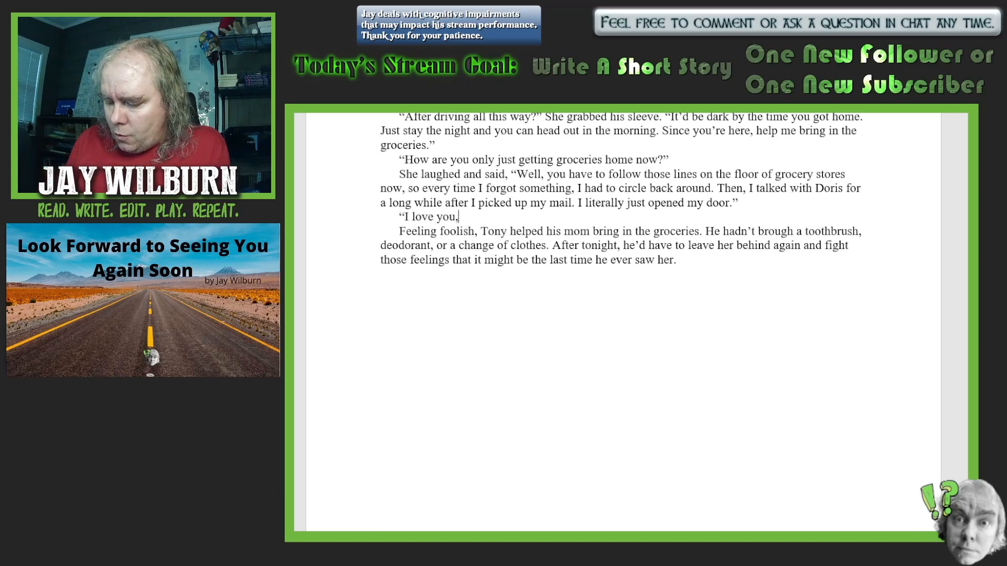
pyautogui.write(' Mom.”')
pyautogui.press('Return')
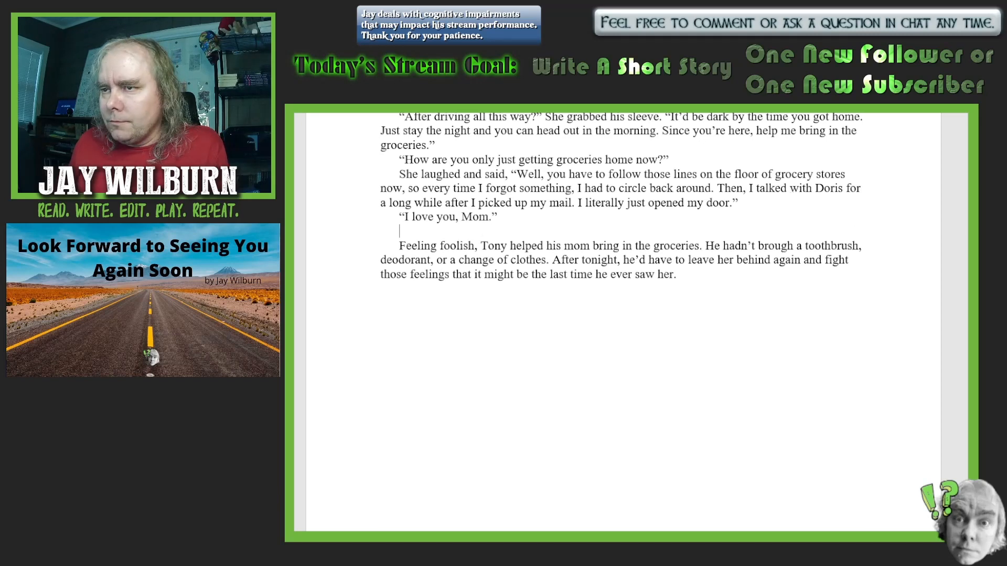
# - Write the mother's response in the empty paragraph: She smiled and her eyes glistened just a little. “I love you too, Tony.”
pyautogui.write('She sm')
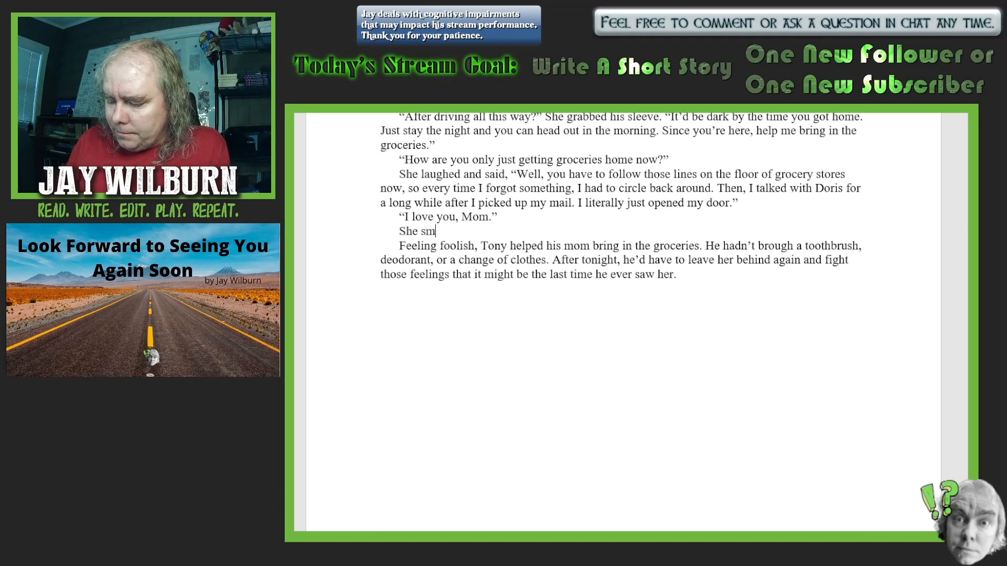
pyautogui.write('iled and ')
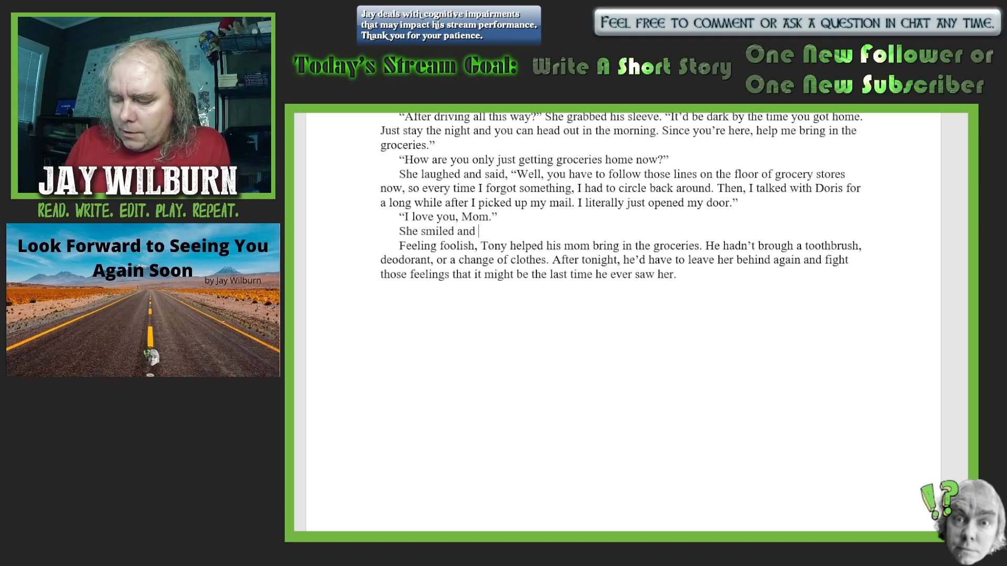
pyautogui.write('her eyes')
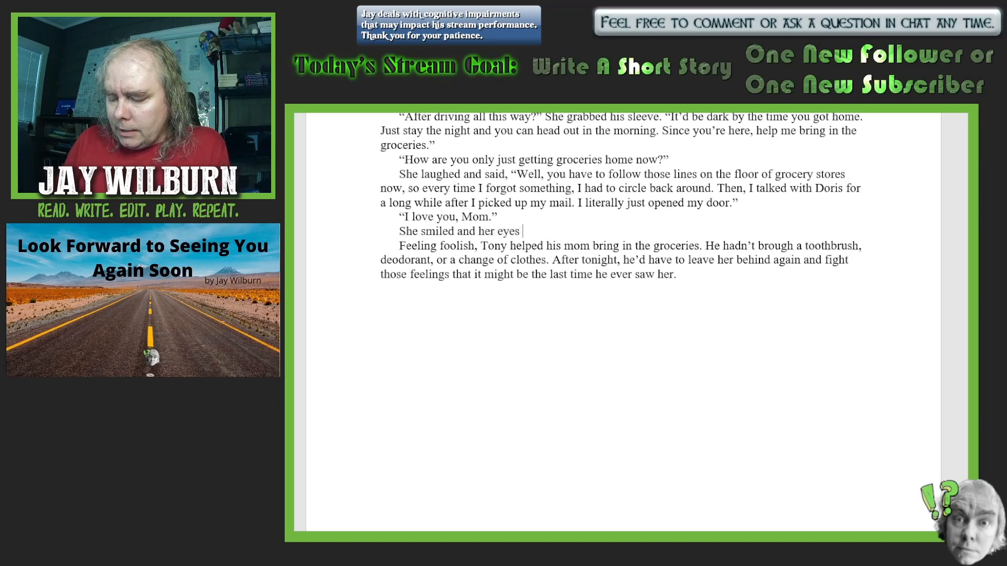
pyautogui.write(' glistened')
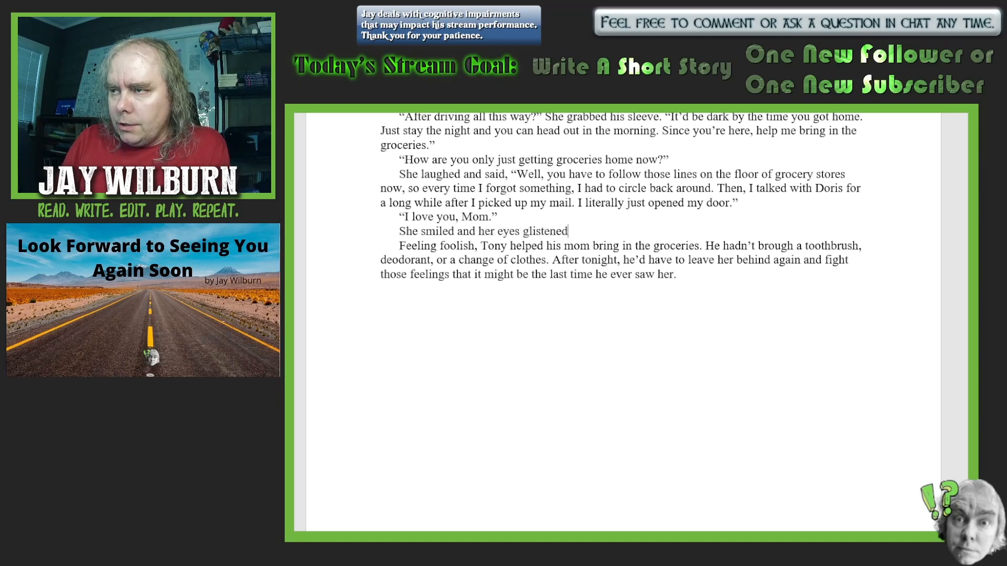
pyautogui.write(' just a ')
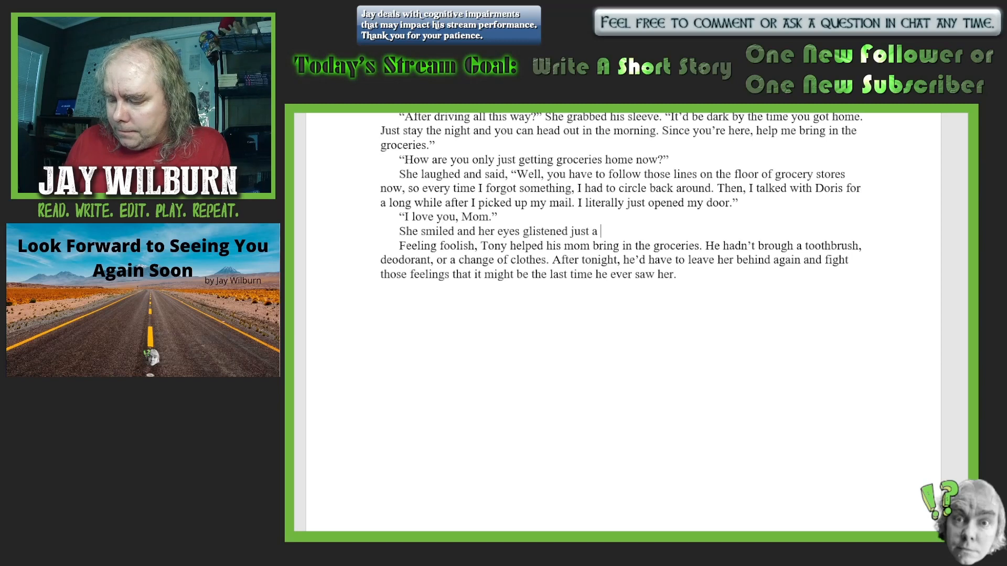
pyautogui.write('little. ')
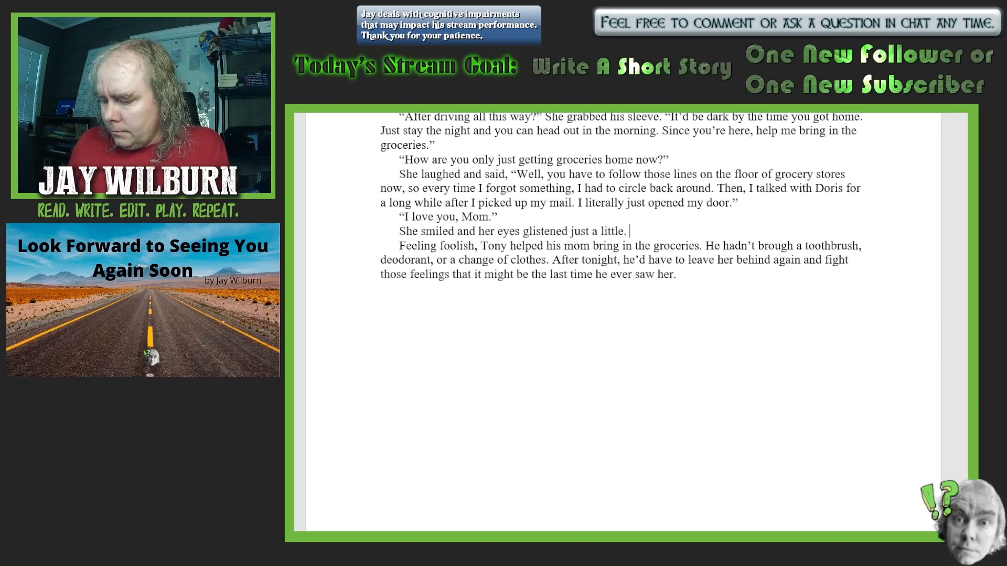
pyautogui.write('"I love y')
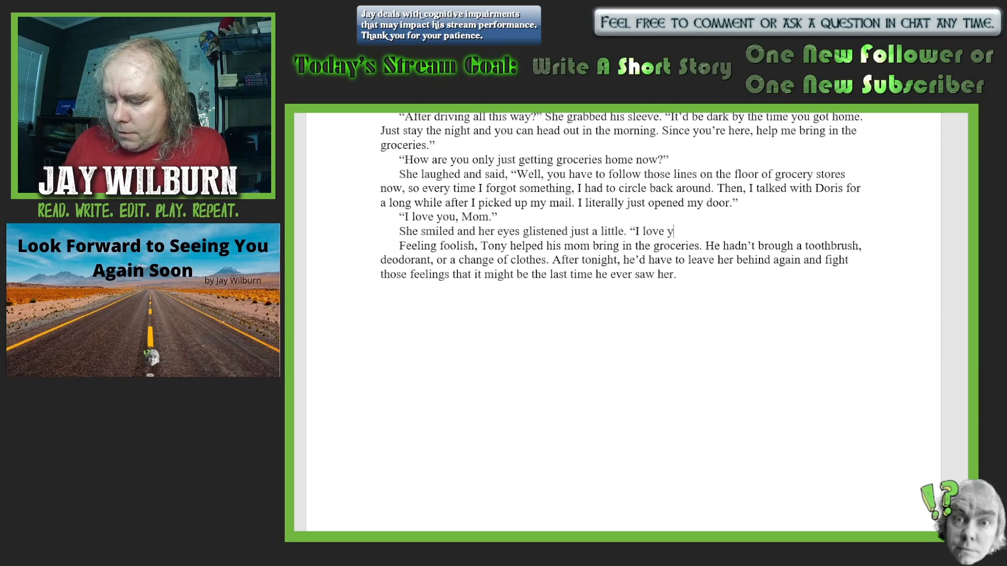
pyautogui.write('ou too, T')
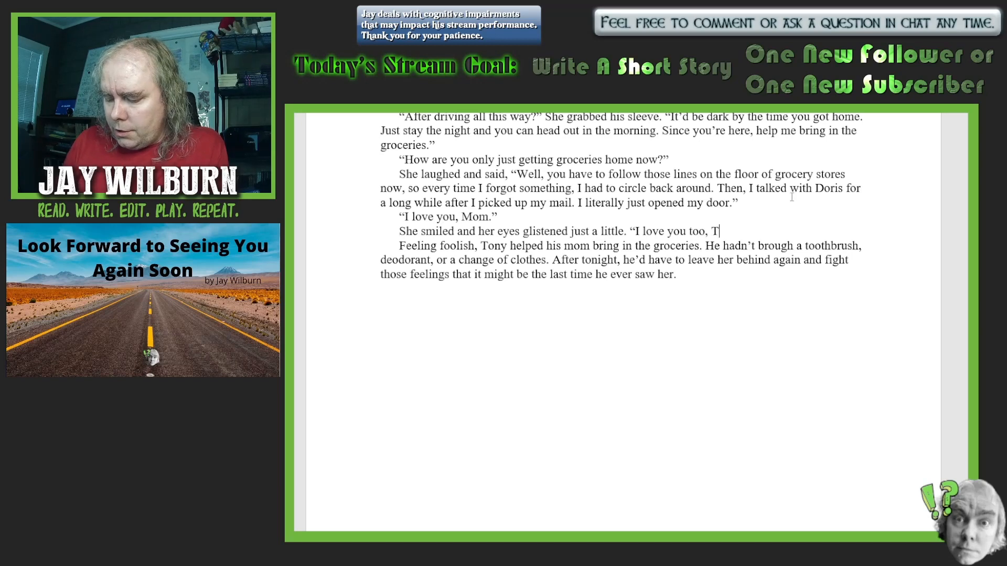
pyautogui.write('ony.')
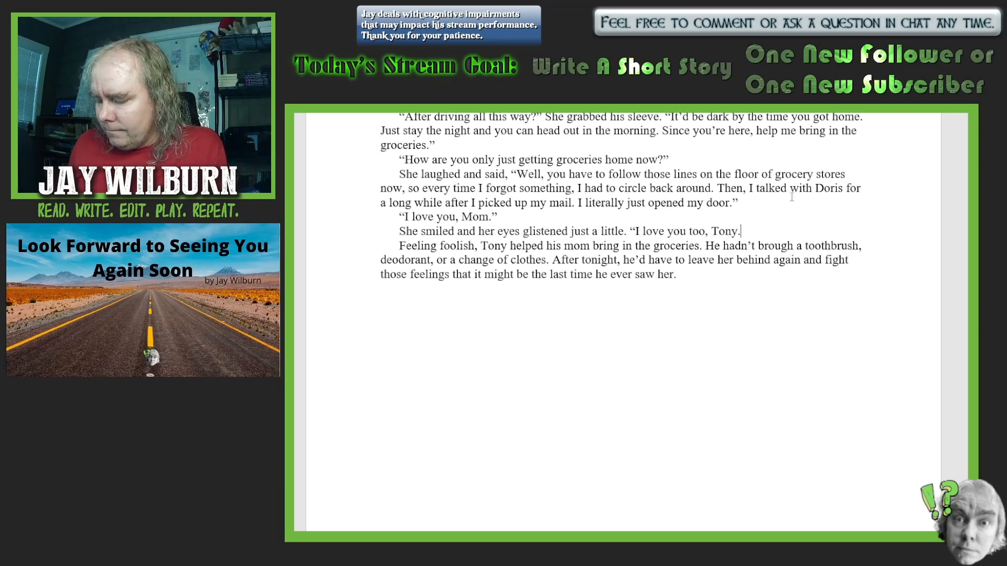
pyautogui.write('"')
# - Add a new paragraph reading "Was that enough to lift a curse?" after the mother's “I love you too” reply
pyautogui.press('Return')
pyautogui.write('Was th')
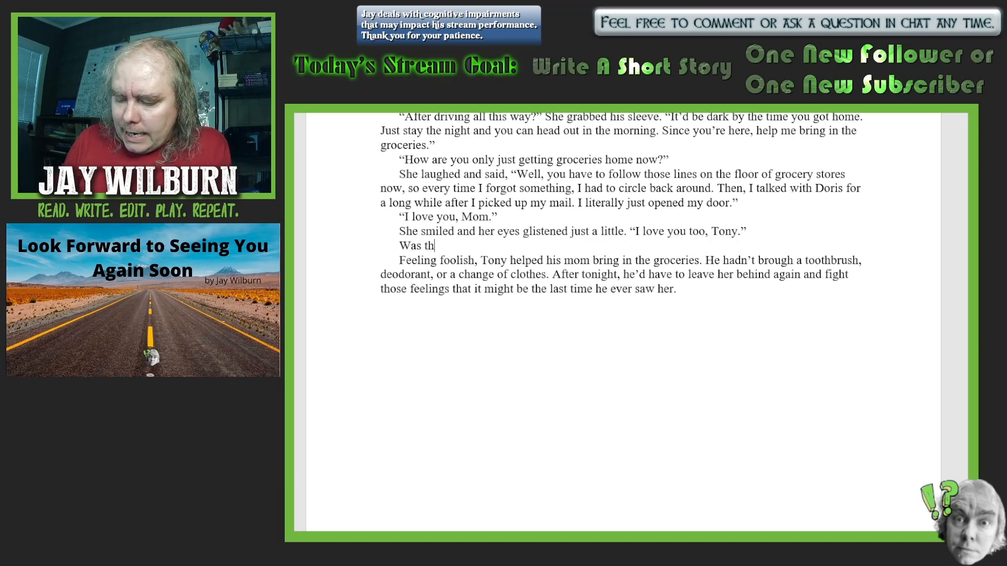
pyautogui.write('at enough')
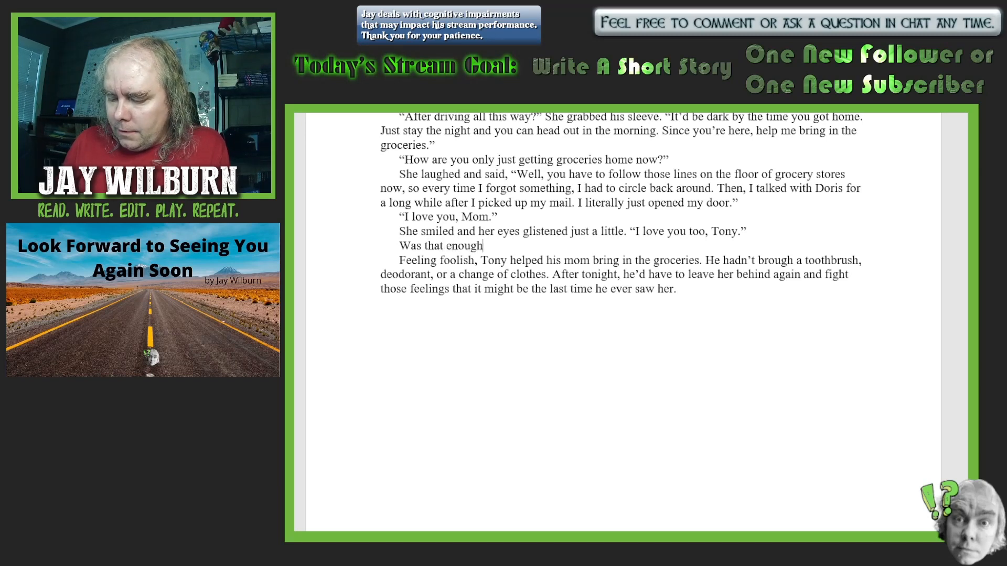
pyautogui.write(' to lift')
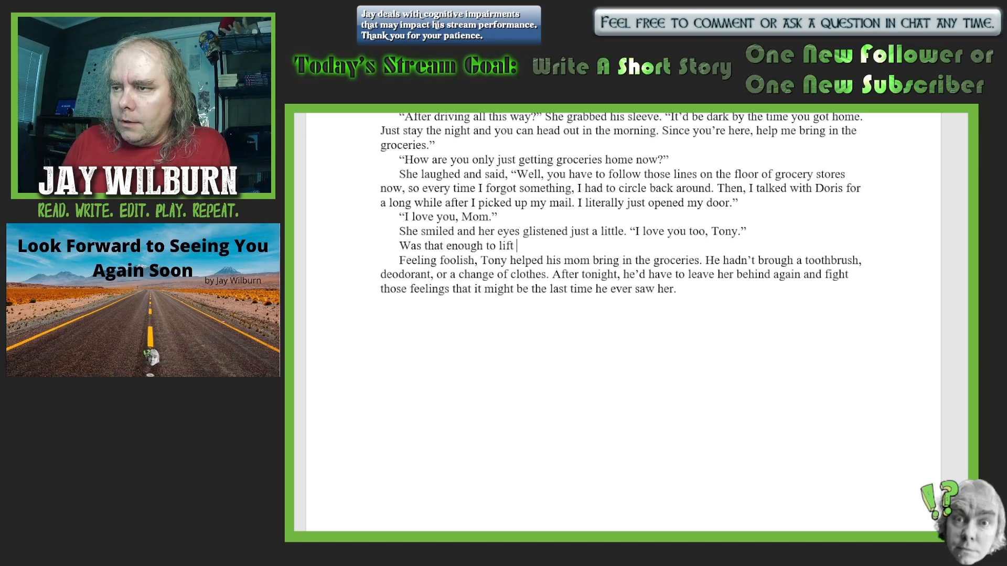
pyautogui.write(' a curse')
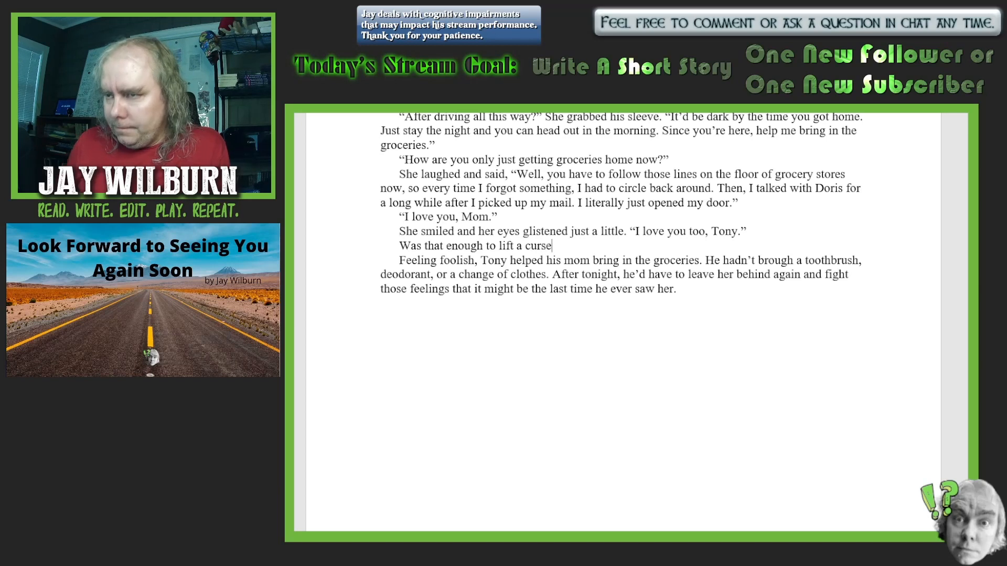
pyautogui.write('?')
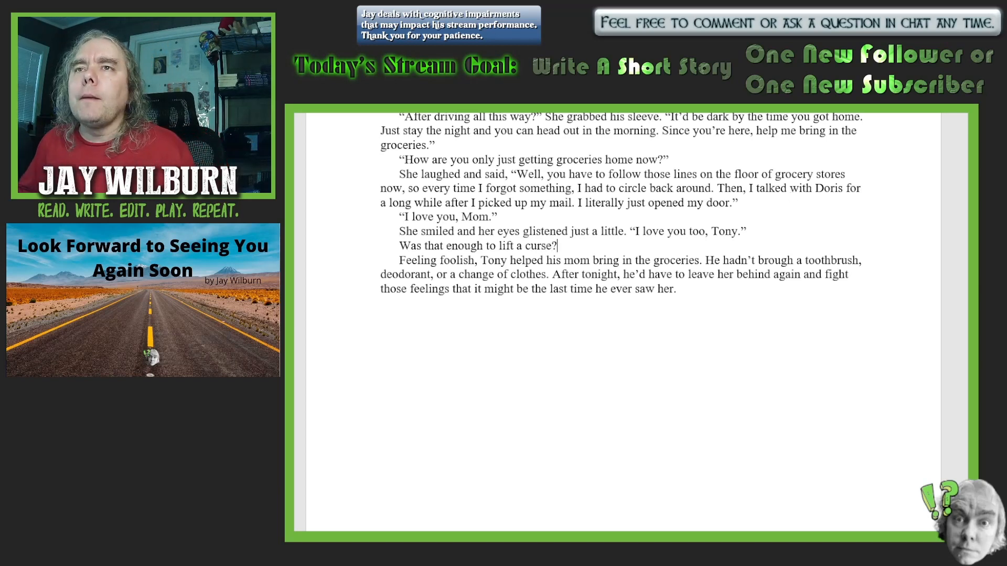
# - In the final paragraph, correct "brough" to "brought" and insert "even" before "a change of clothes"
pyautogui.scroll(-1, 837, 378)
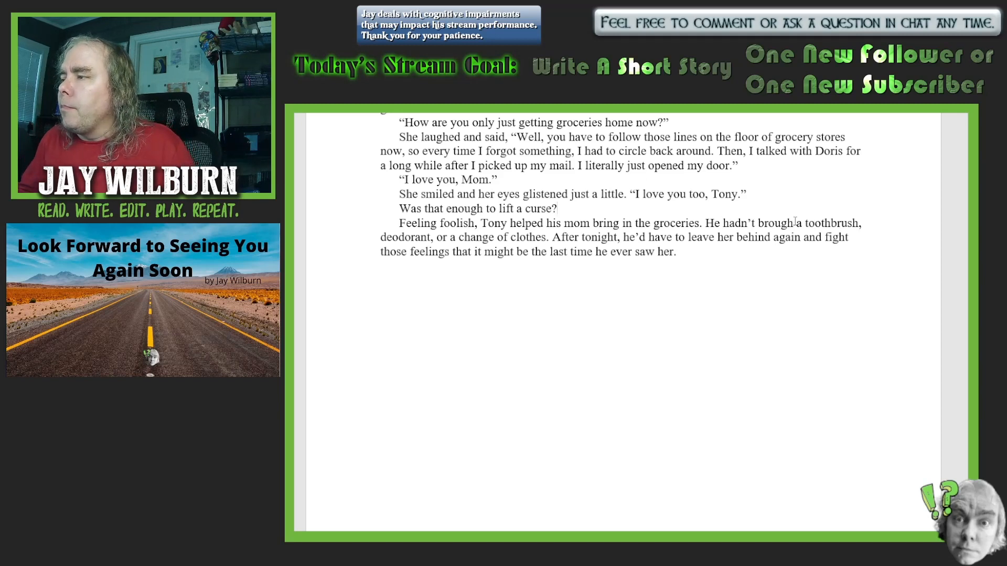
pyautogui.write('t')
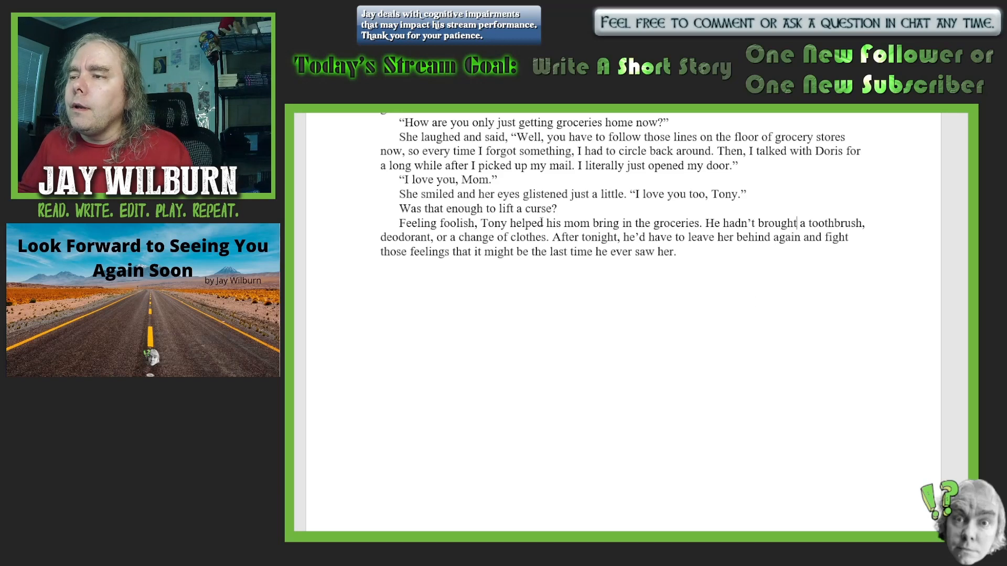
pyautogui.click(446, 239)
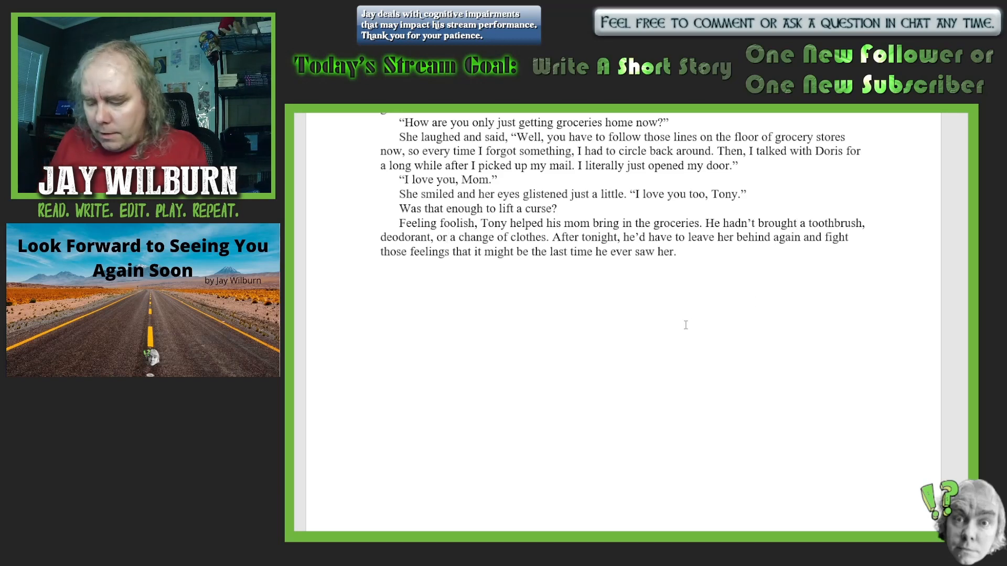
pyautogui.write('even')
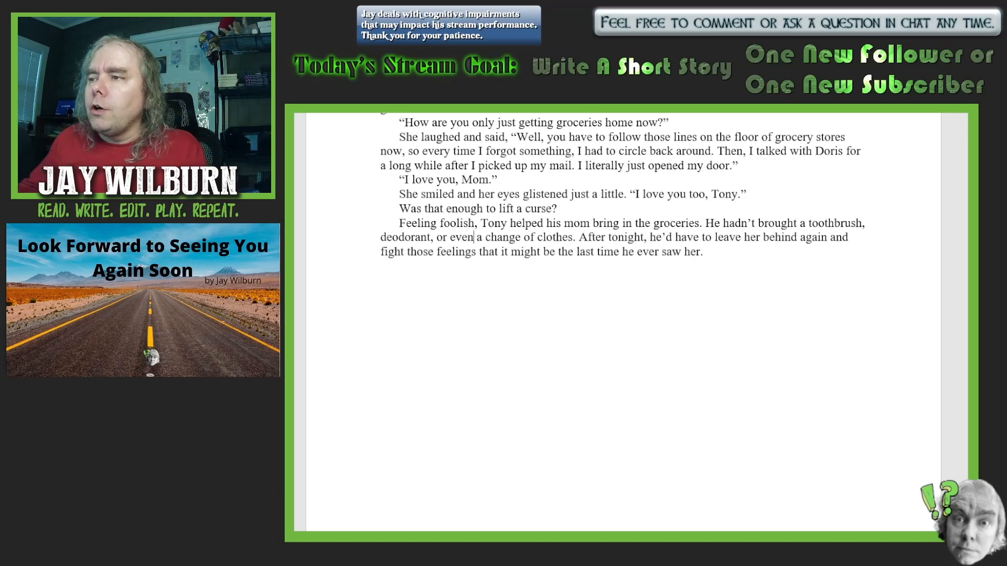